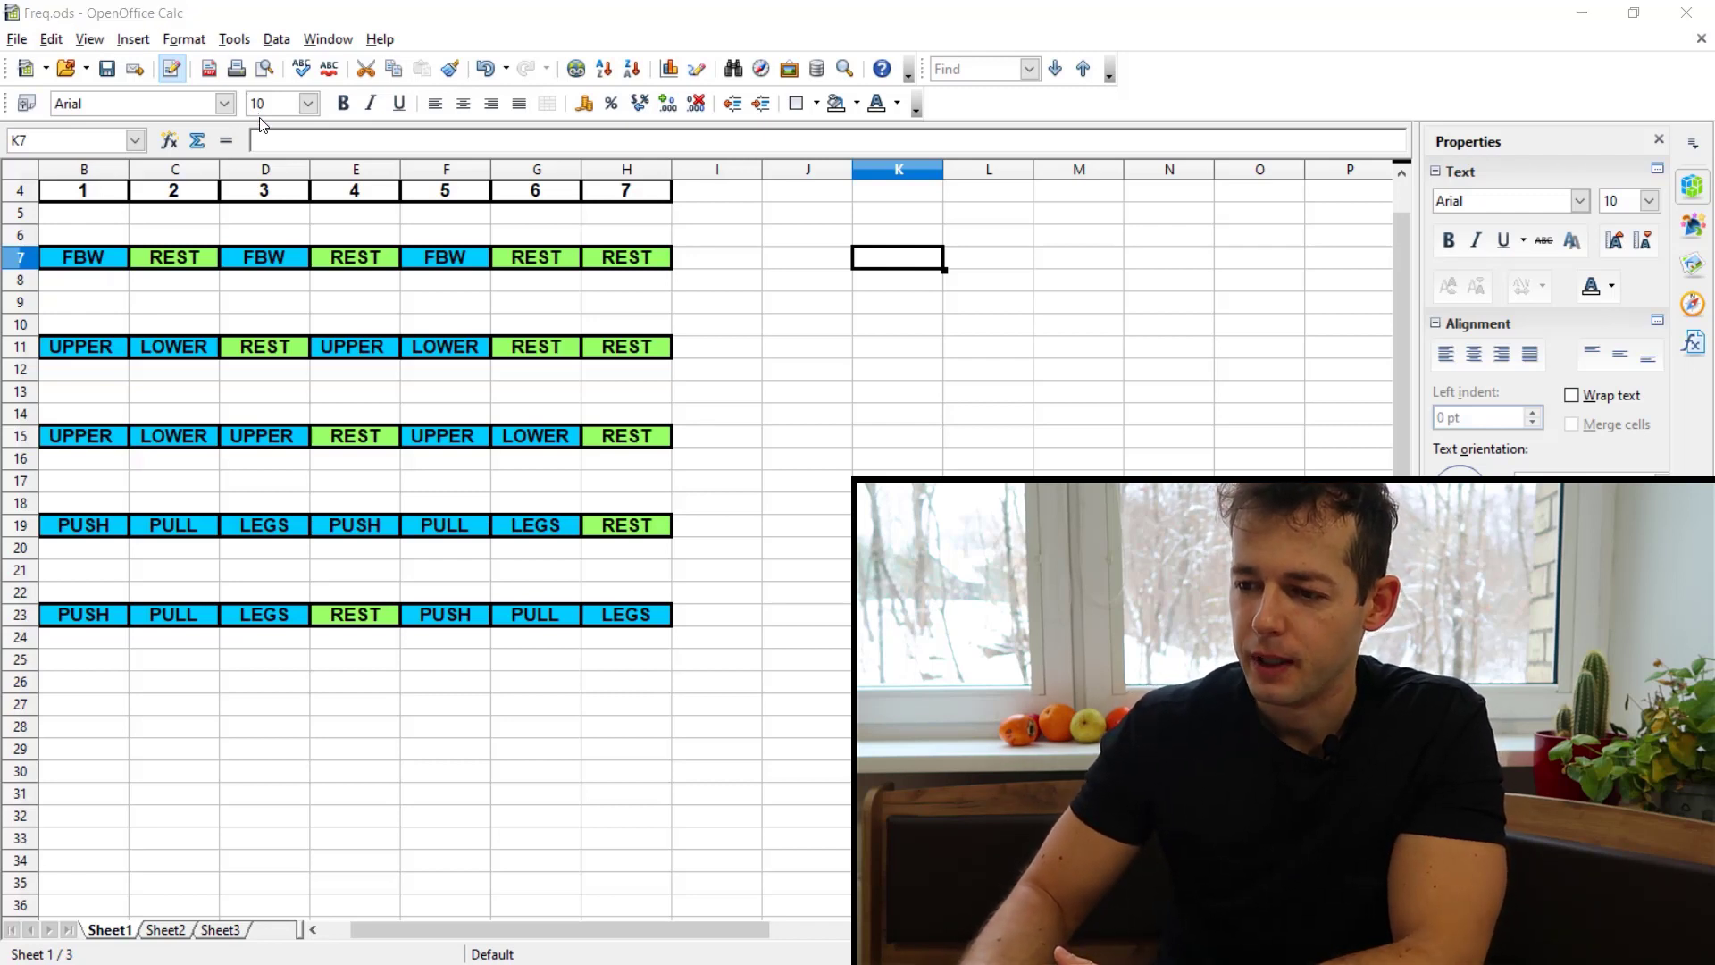
# Review the weekly schedule grid and the full-body week's three FBW training days.
pyautogui.moveTo(81, 220); pyautogui.dragTo(661, 642)
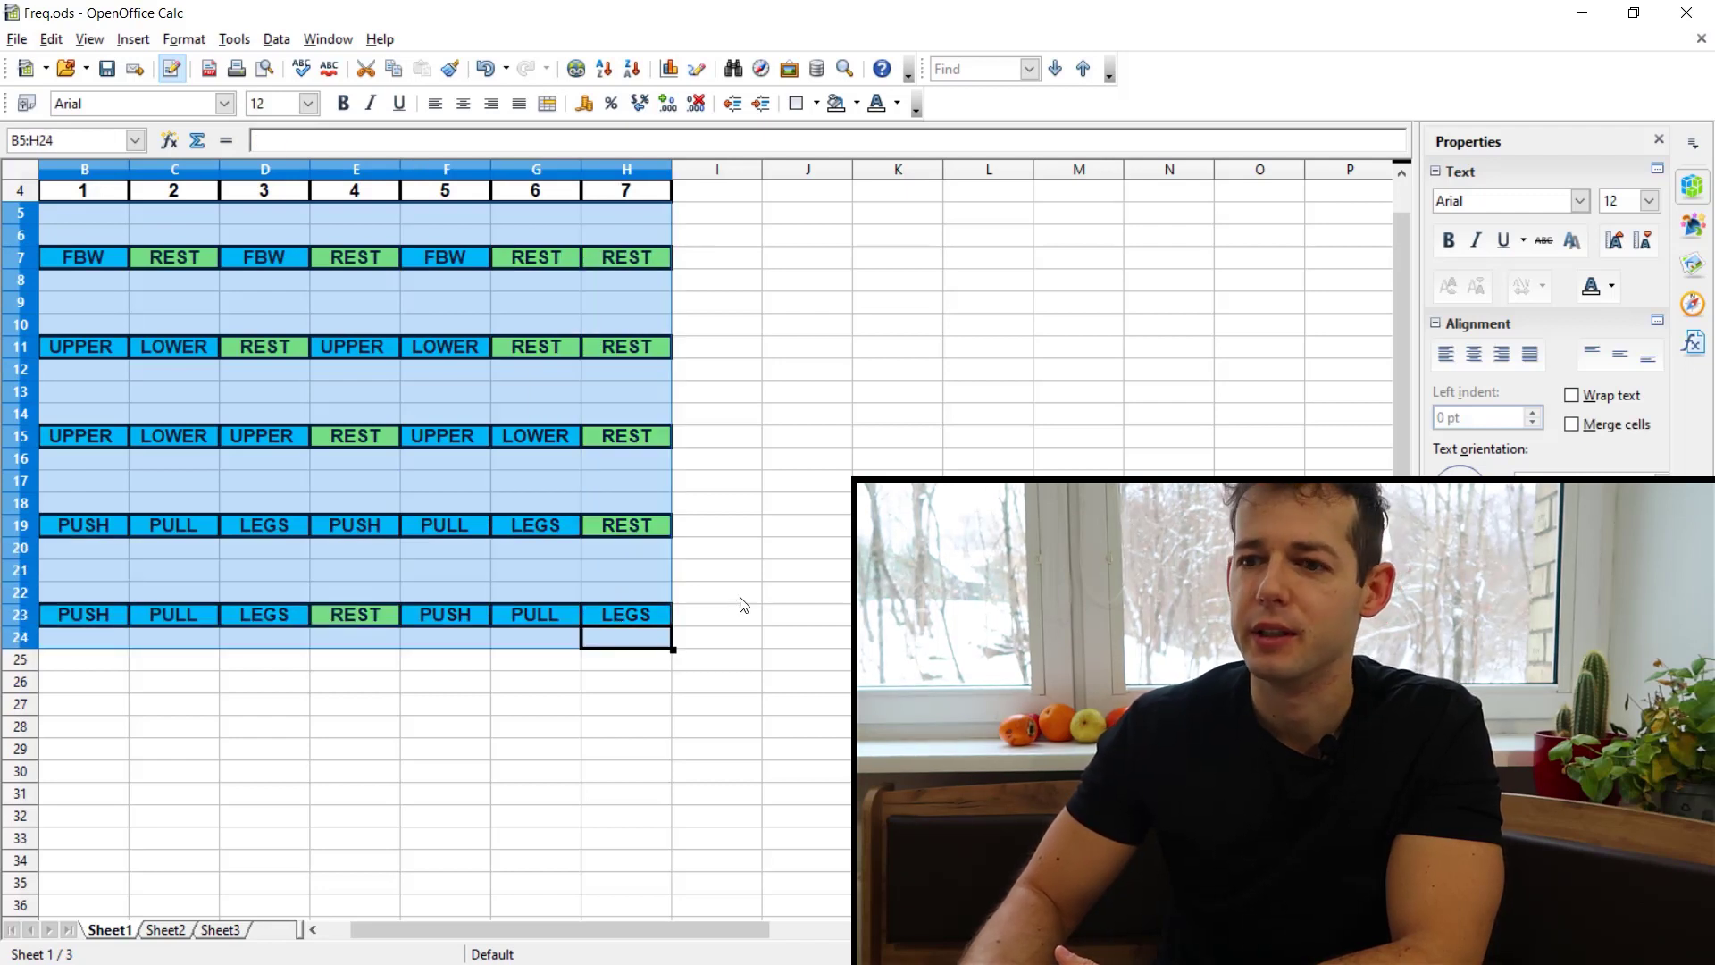
pyautogui.click(714, 257)
pyautogui.moveTo(80, 265); pyautogui.dragTo(718, 271)
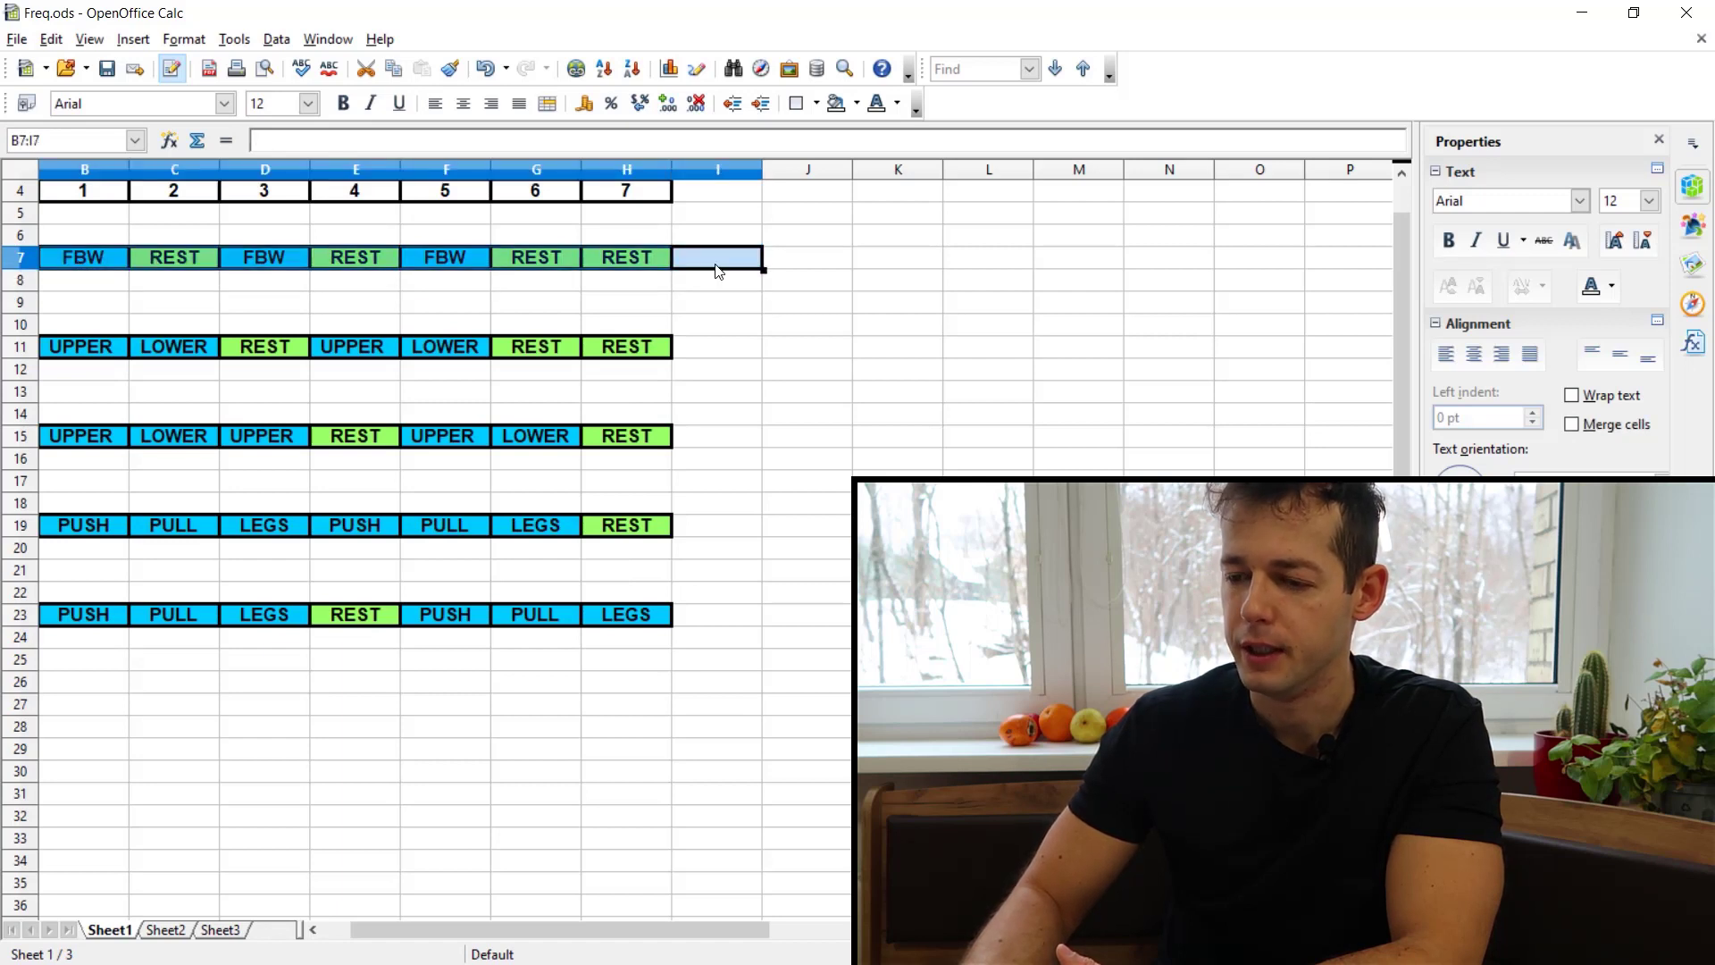
pyautogui.moveTo(96, 235); pyautogui.dragTo(106, 301)
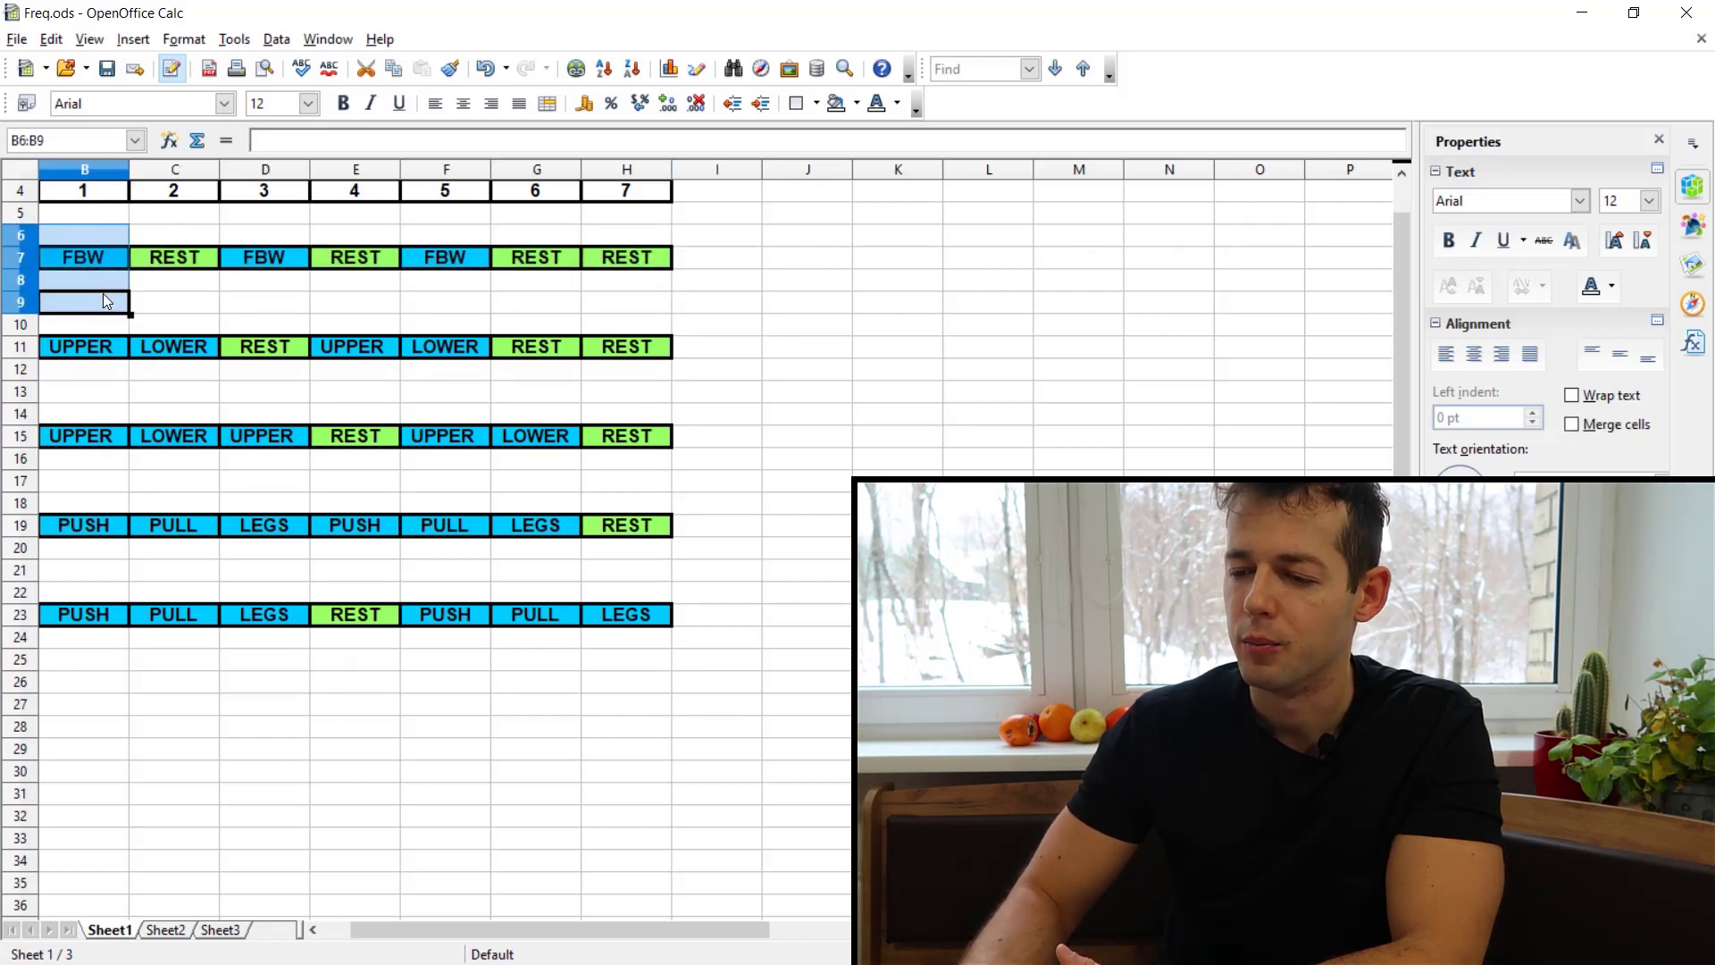
pyautogui.moveTo(261, 234); pyautogui.dragTo(268, 286)
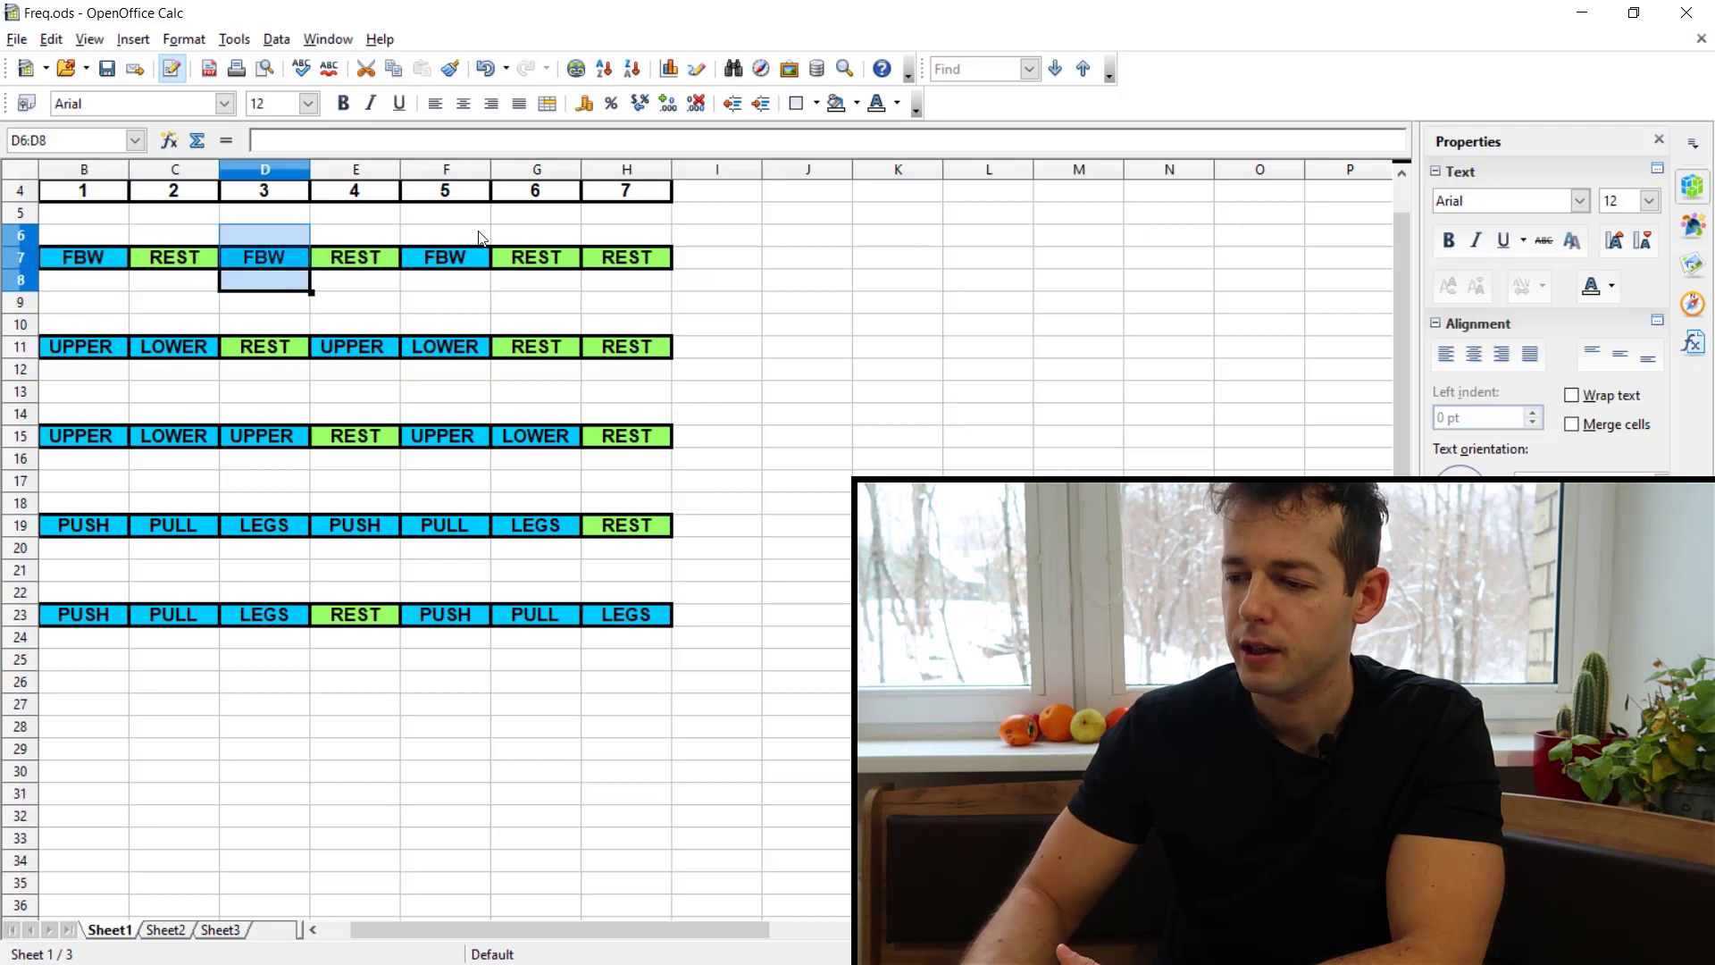
pyautogui.moveTo(480, 236); pyautogui.dragTo(483, 260)
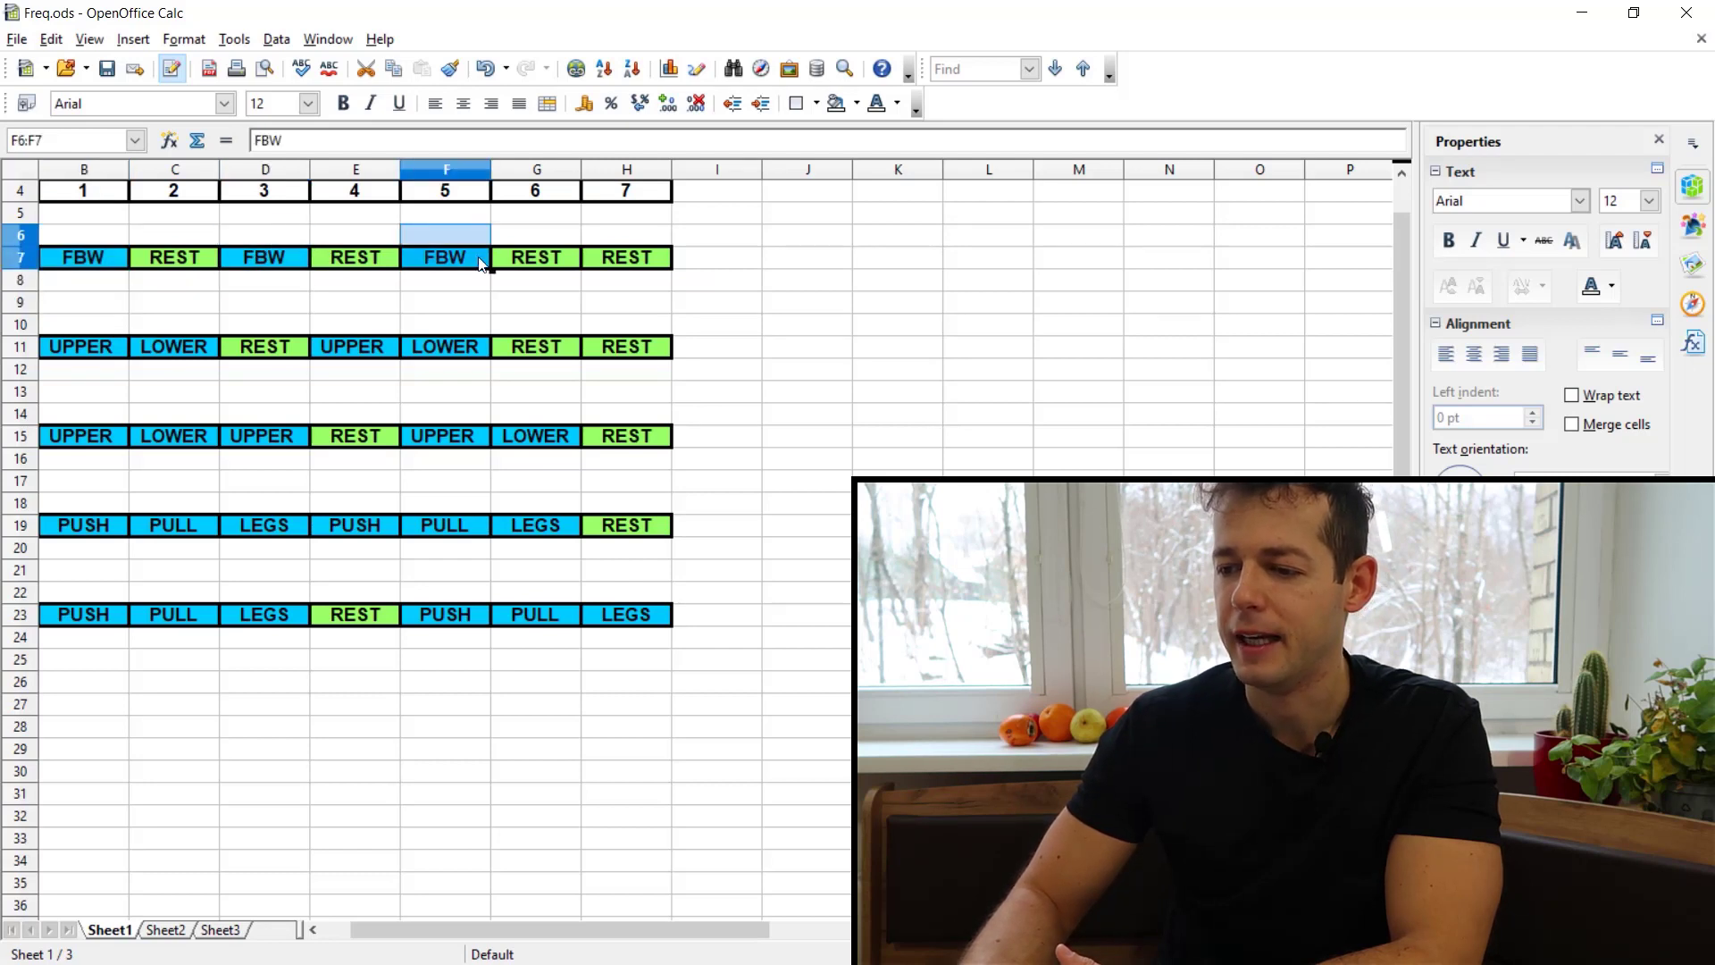
pyautogui.click(480, 263)
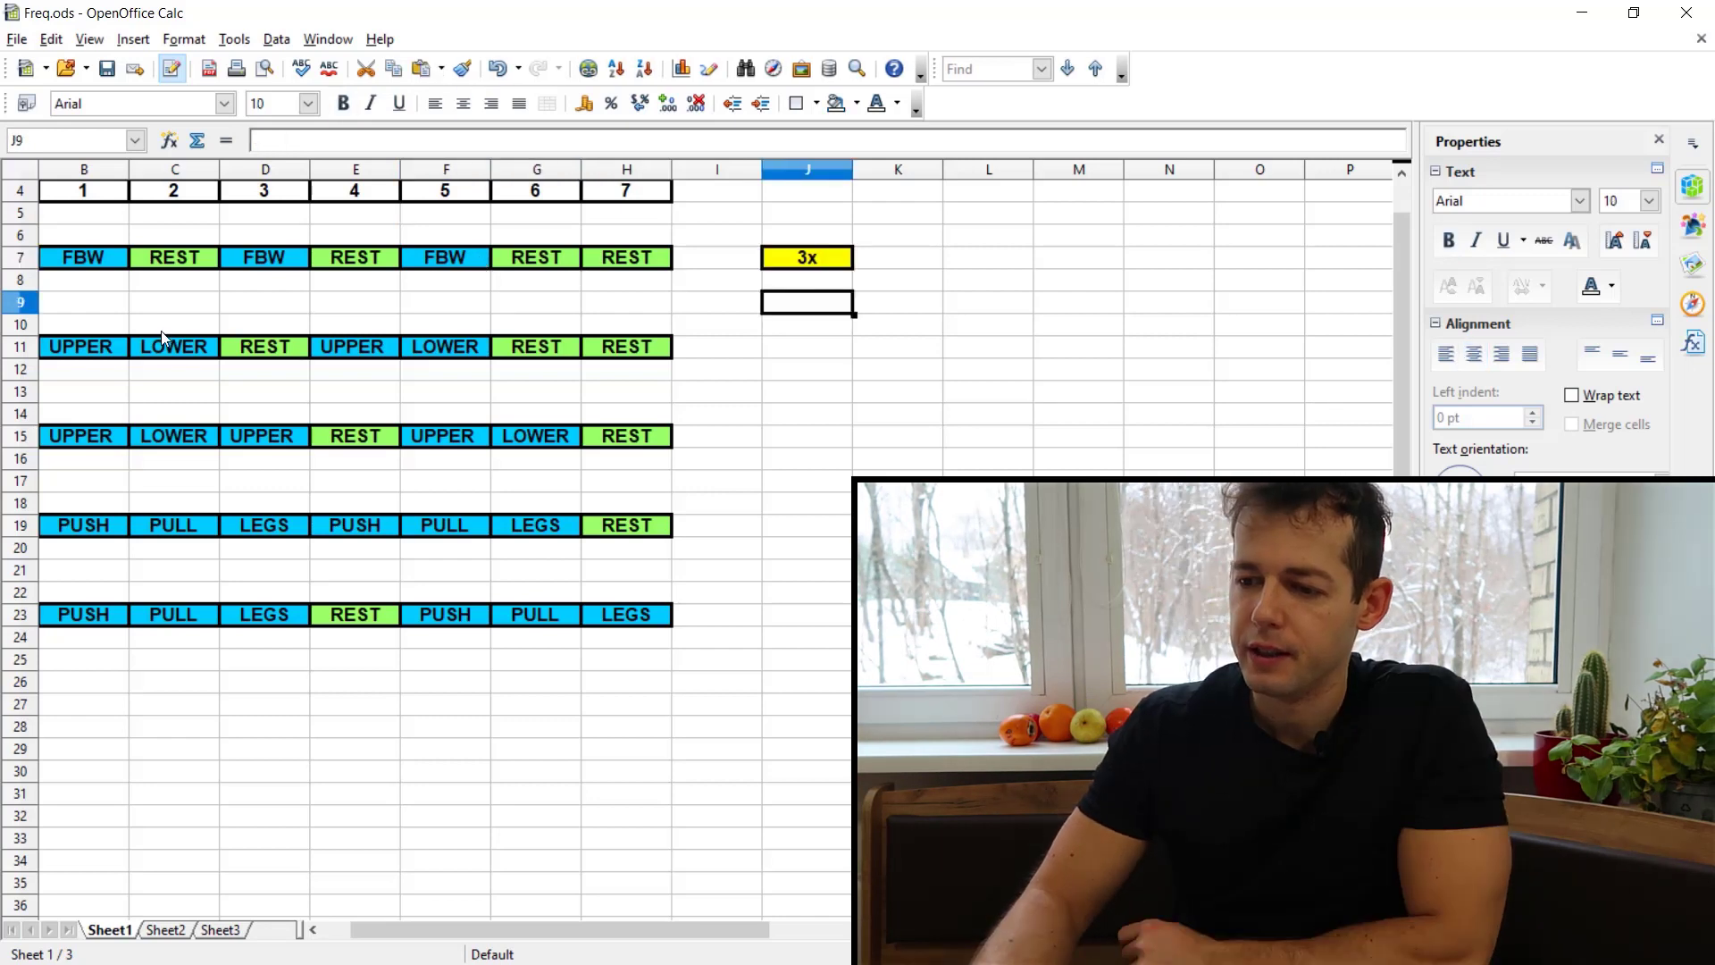
# Point out the upper/lower week's UPPER and LOWER training days.
pyautogui.moveTo(86, 327); pyautogui.dragTo(675, 358)
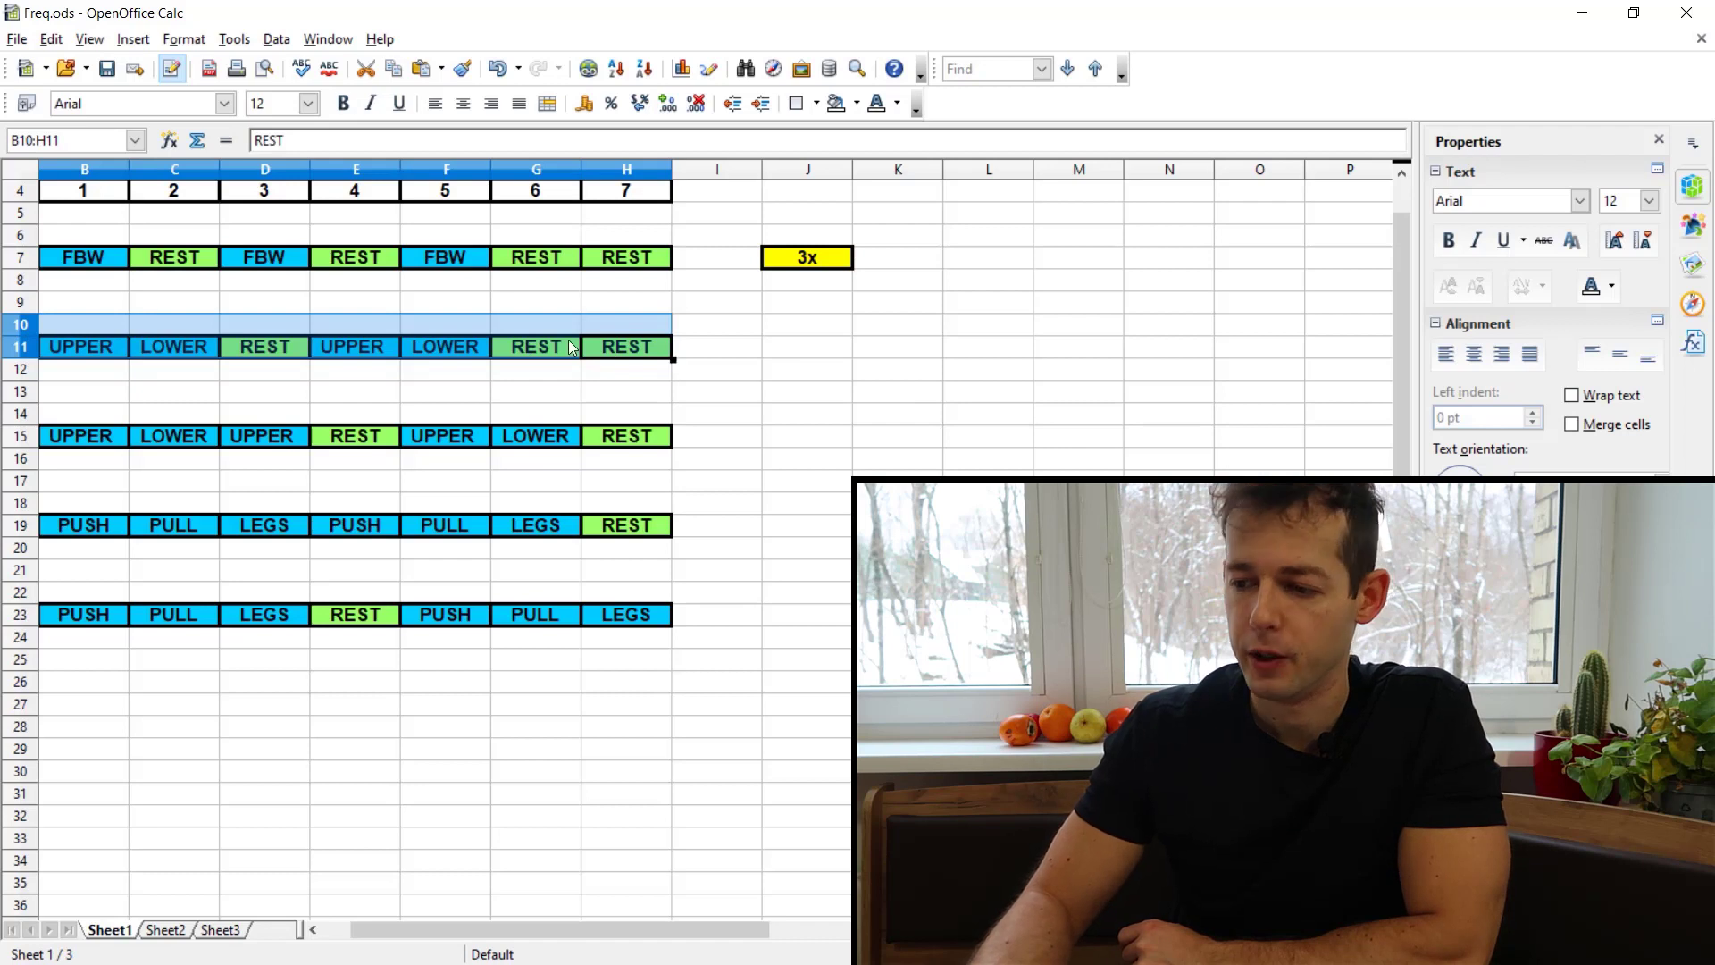
pyautogui.moveTo(339, 308); pyautogui.dragTo(343, 351)
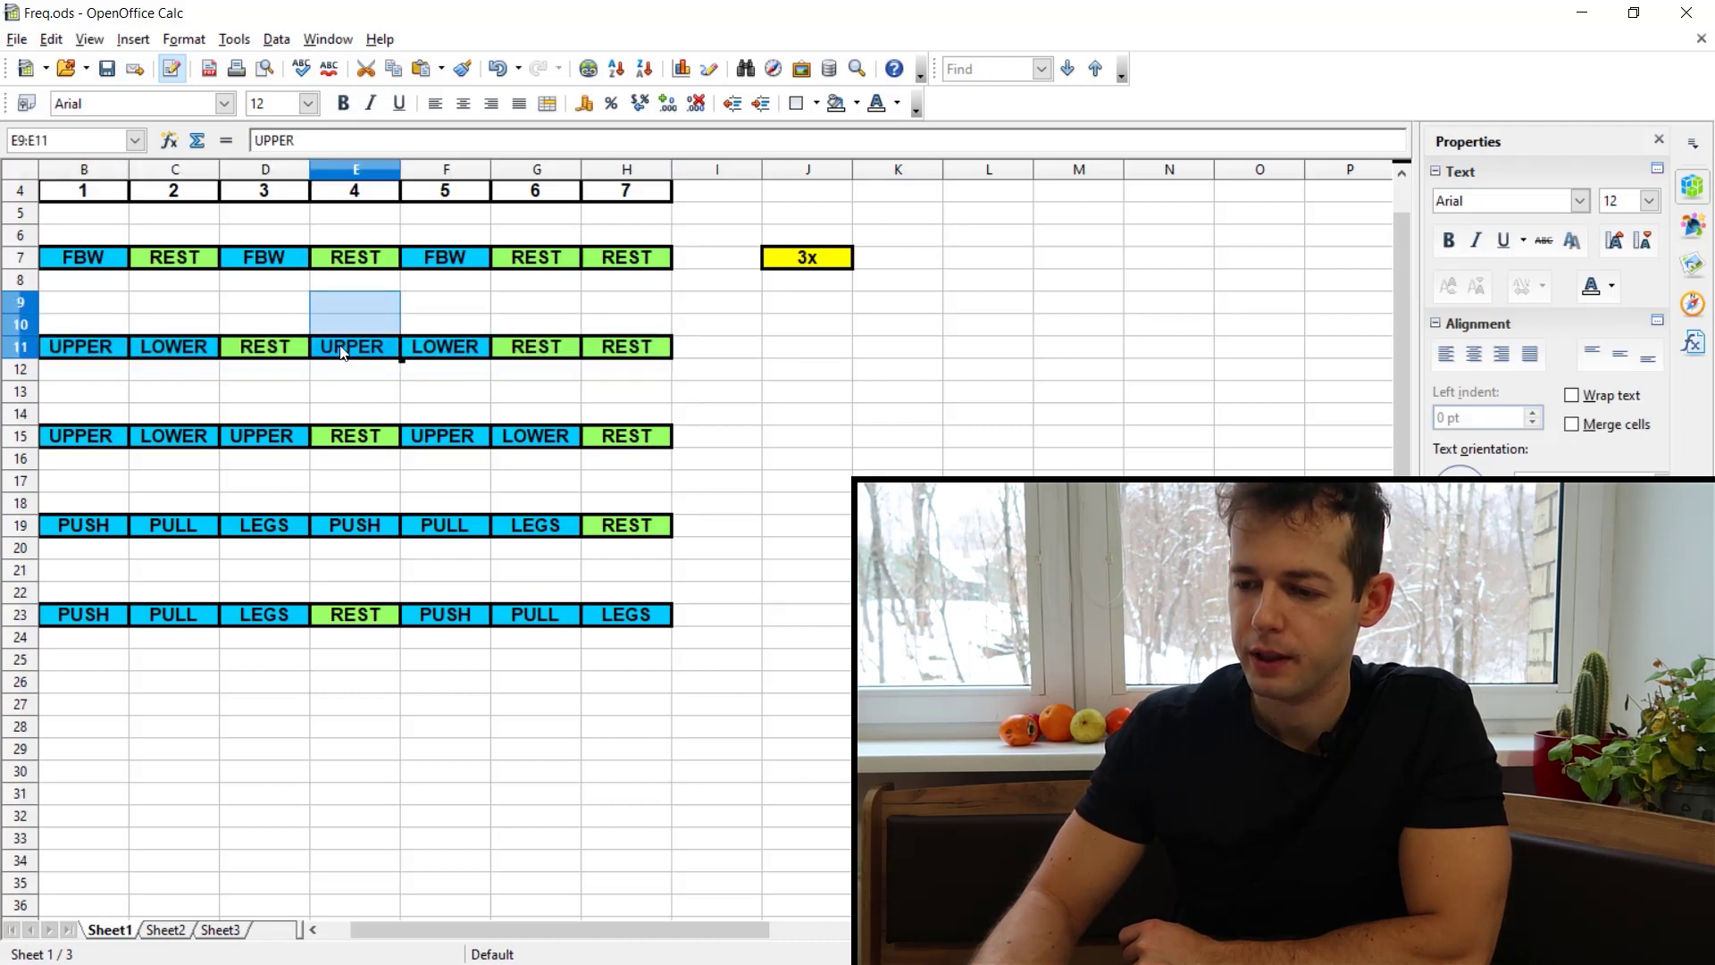
pyautogui.click(194, 352)
pyautogui.click(464, 343)
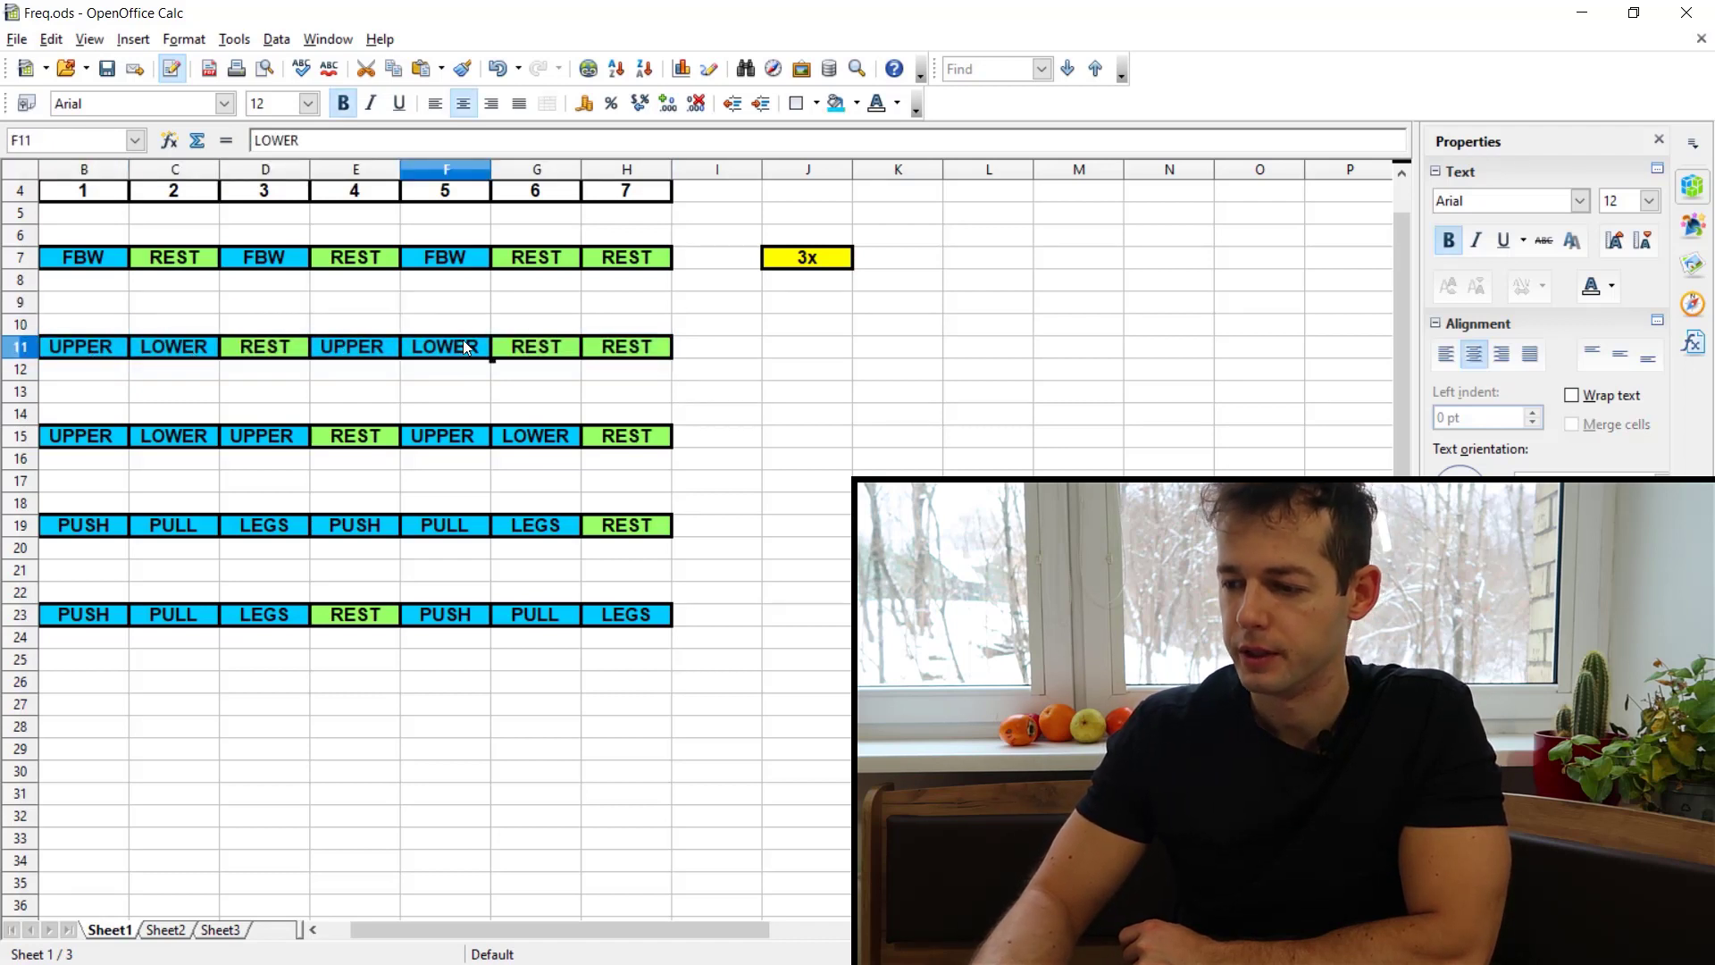
# Copy the yellow 3x tag from J7 into J11 and change it to 2x.
pyautogui.click(814, 261)
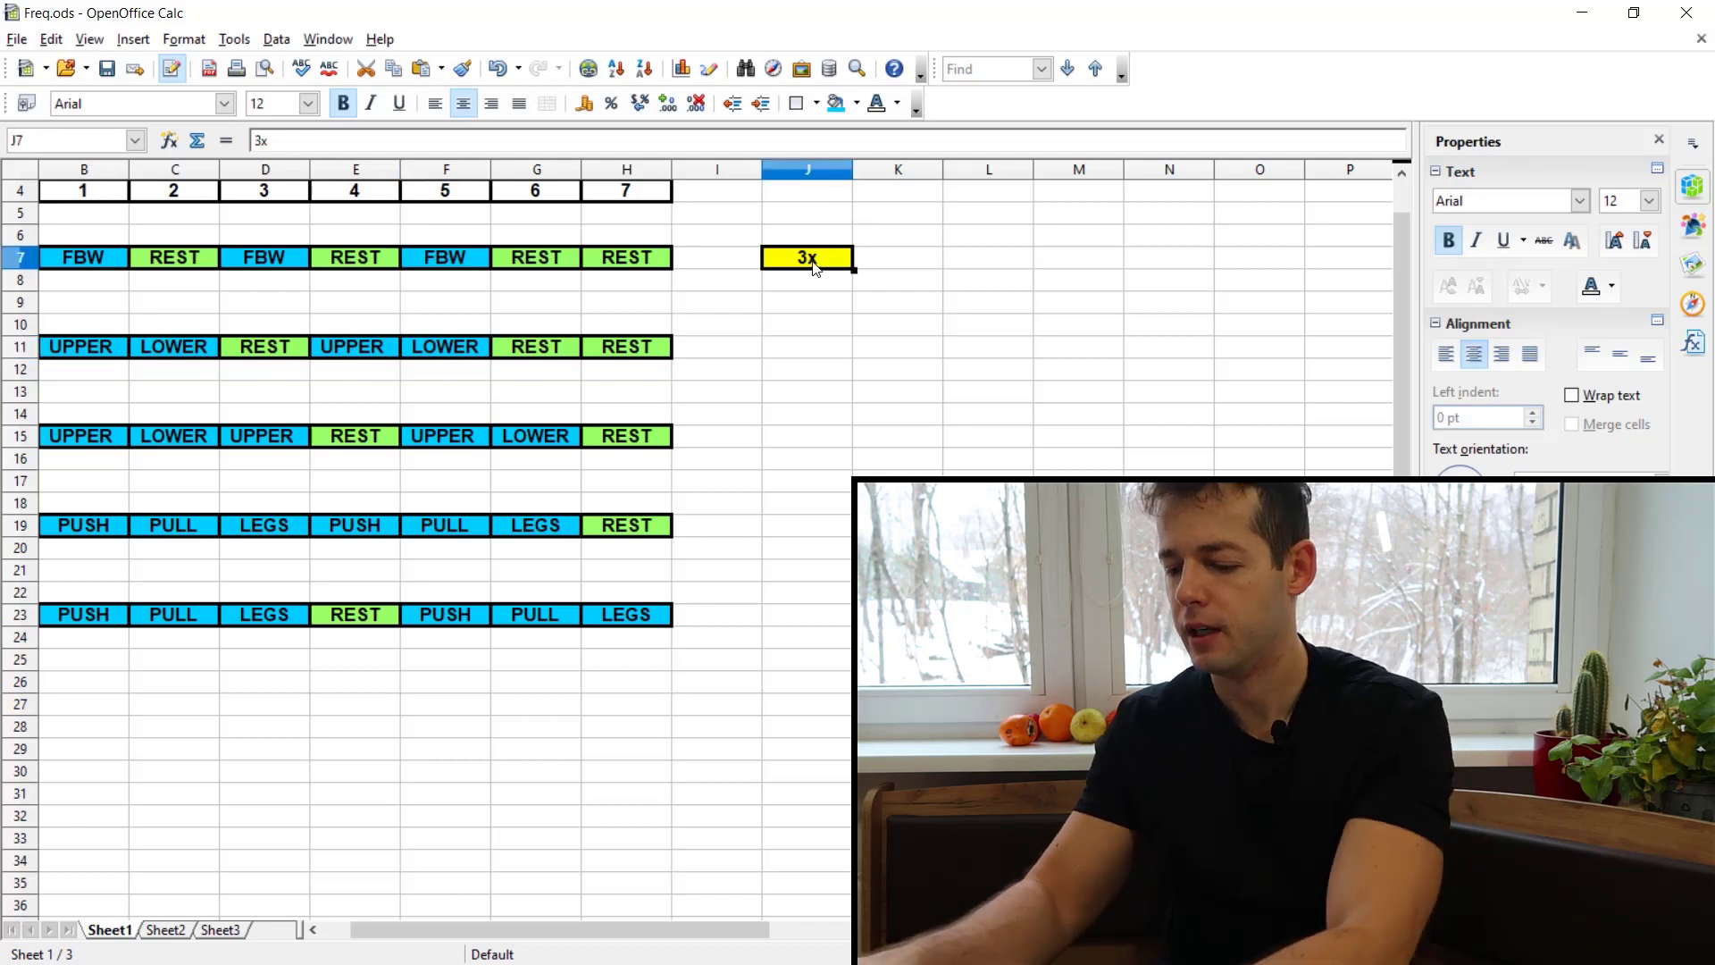
pyautogui.hotkey('ctrl', 'c')
pyautogui.press('Down')
pyautogui.press('Down')
pyautogui.press('Down')
pyautogui.press('Down')
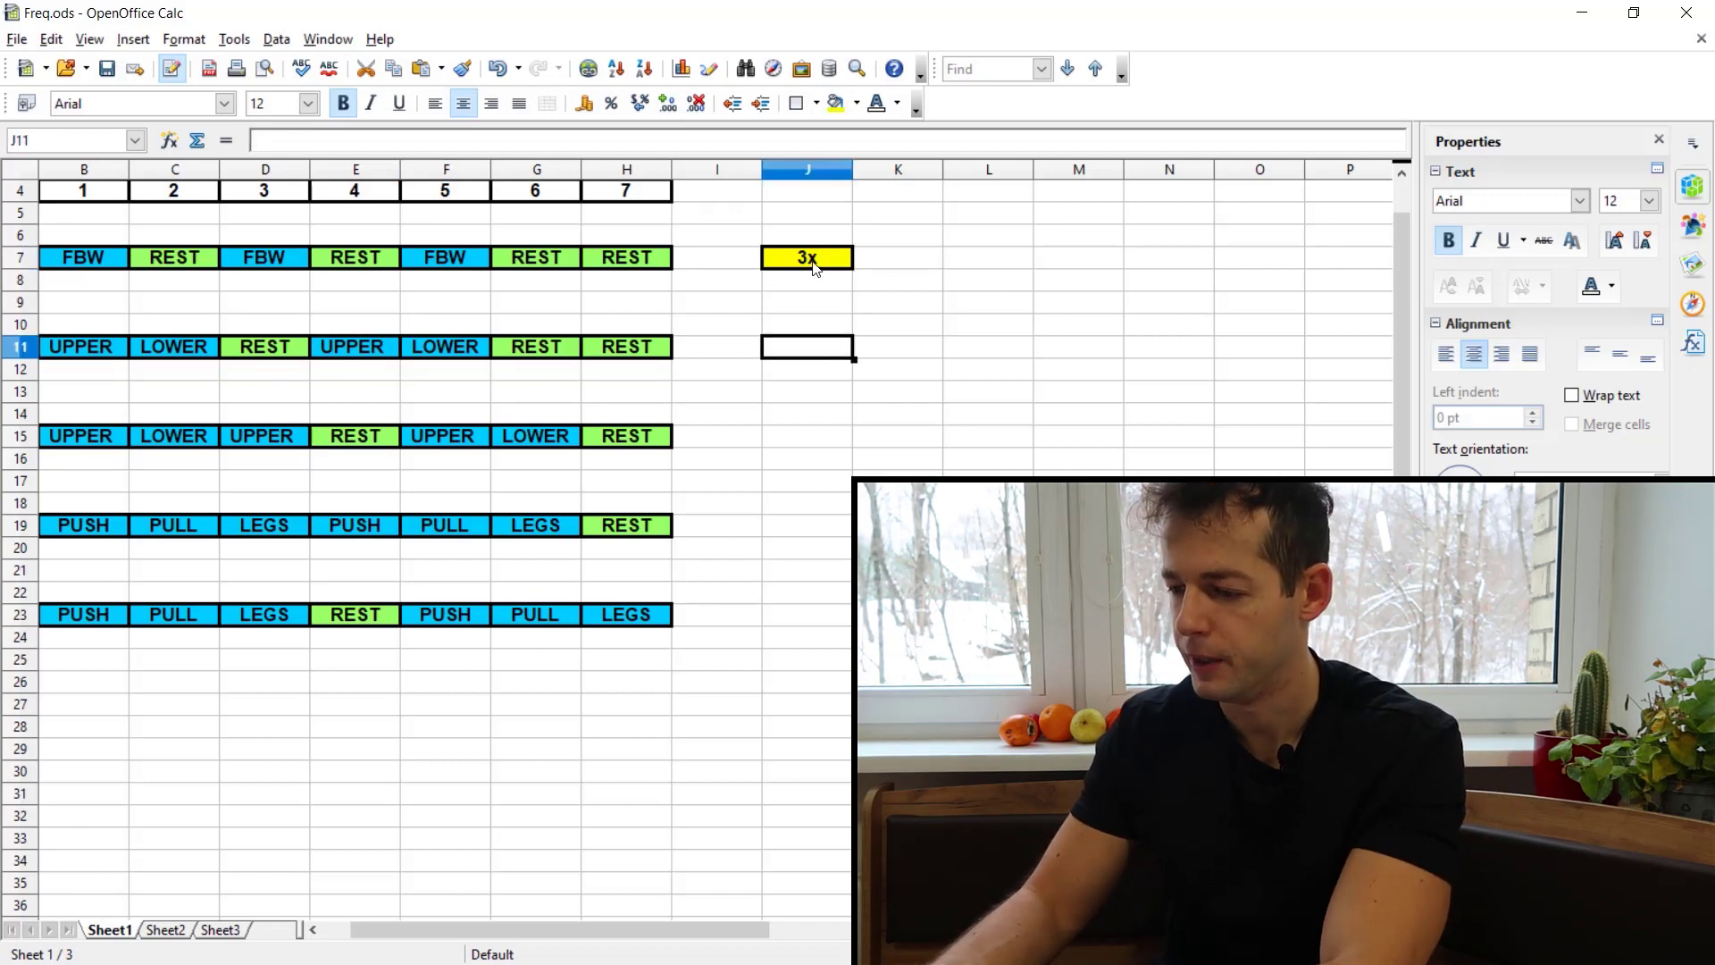
pyautogui.hotkey('ctrl', 'v')
pyautogui.write('2x')
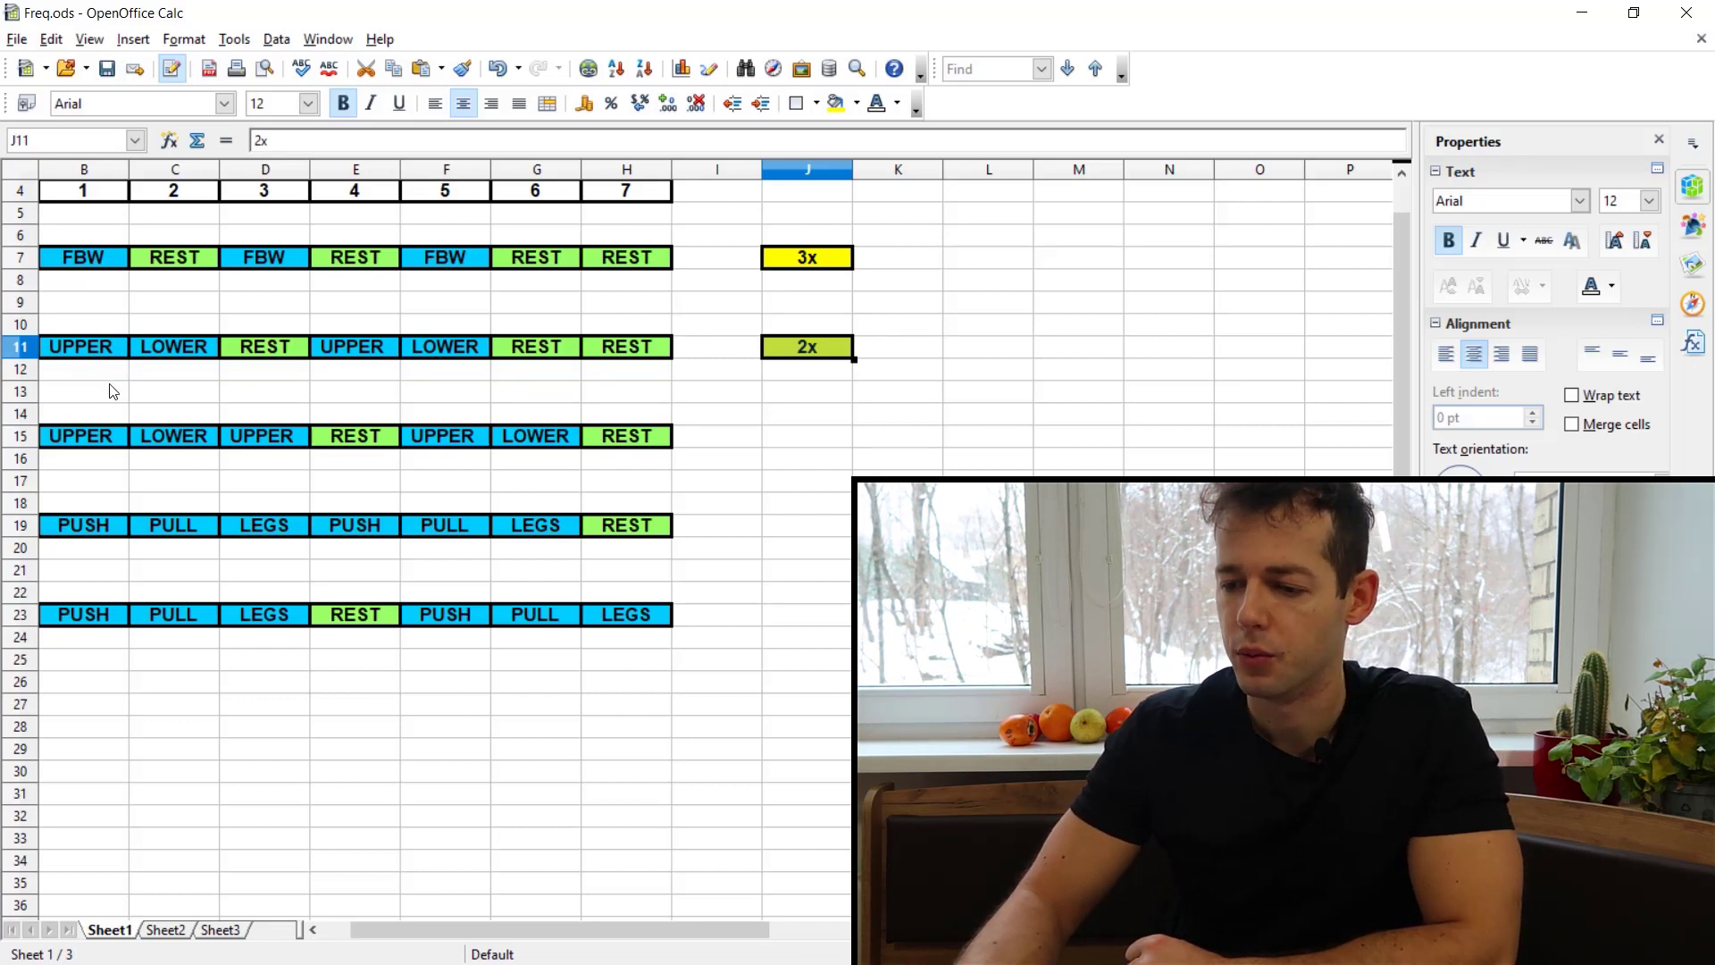
# Point out week three's UPPER and LOWER training days.
pyautogui.moveTo(111, 394); pyautogui.dragTo(98, 469)
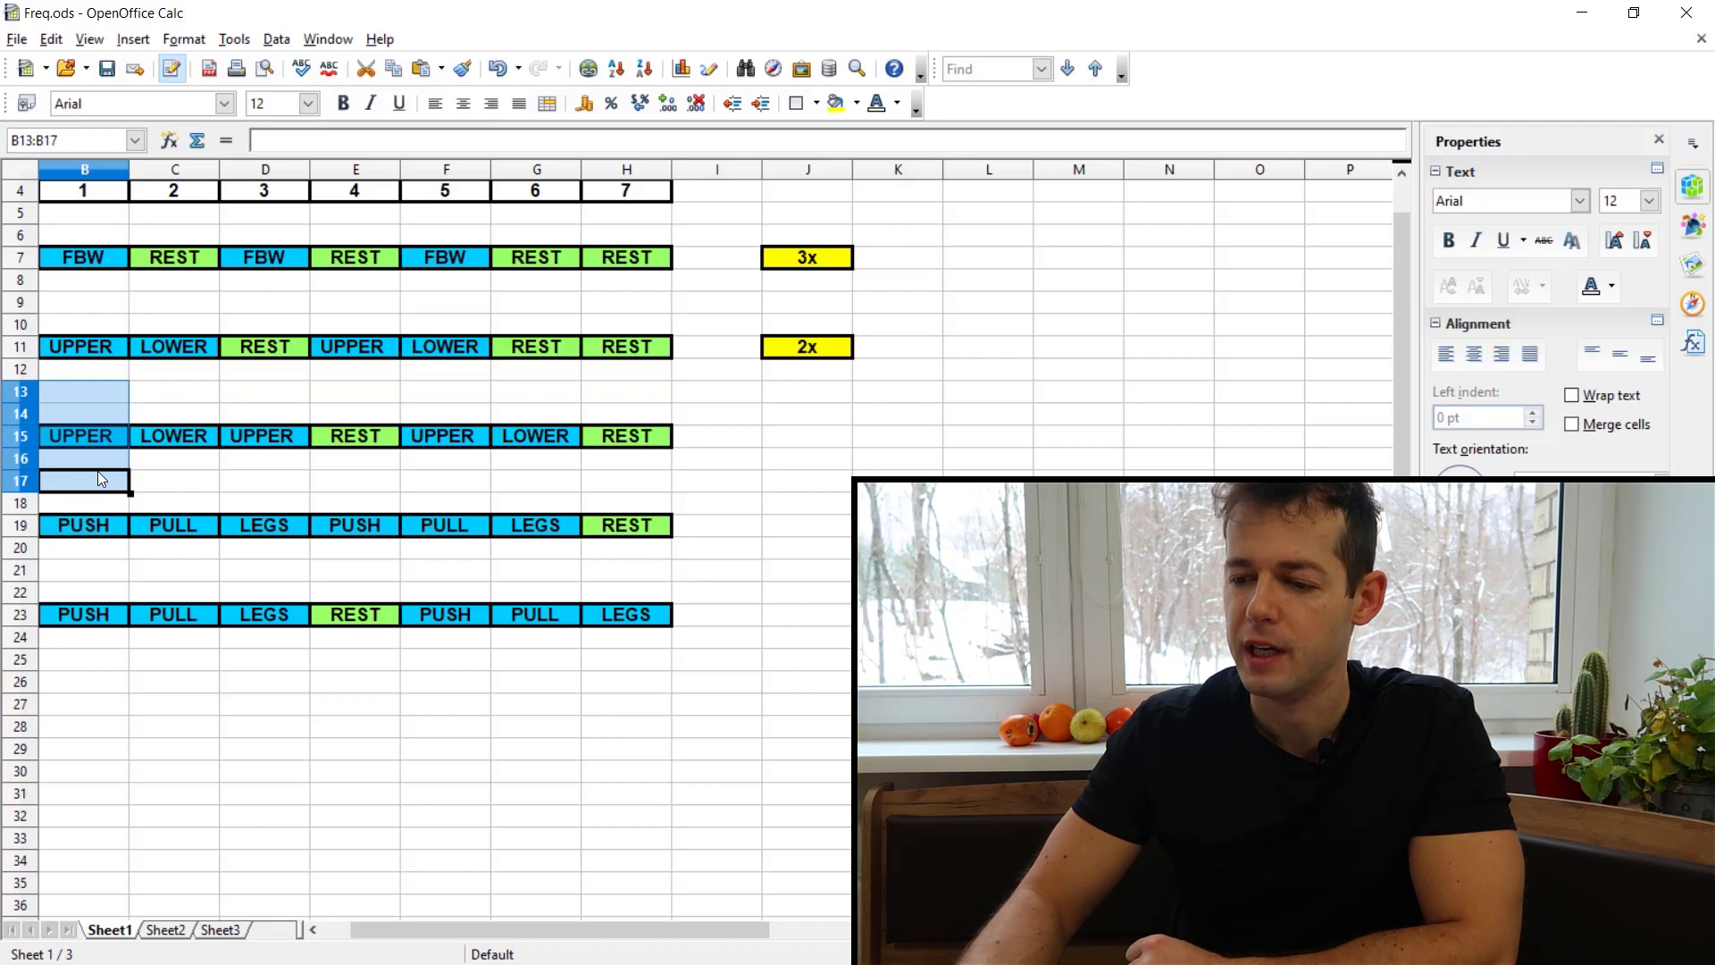
pyautogui.moveTo(273, 393); pyautogui.dragTo(268, 446)
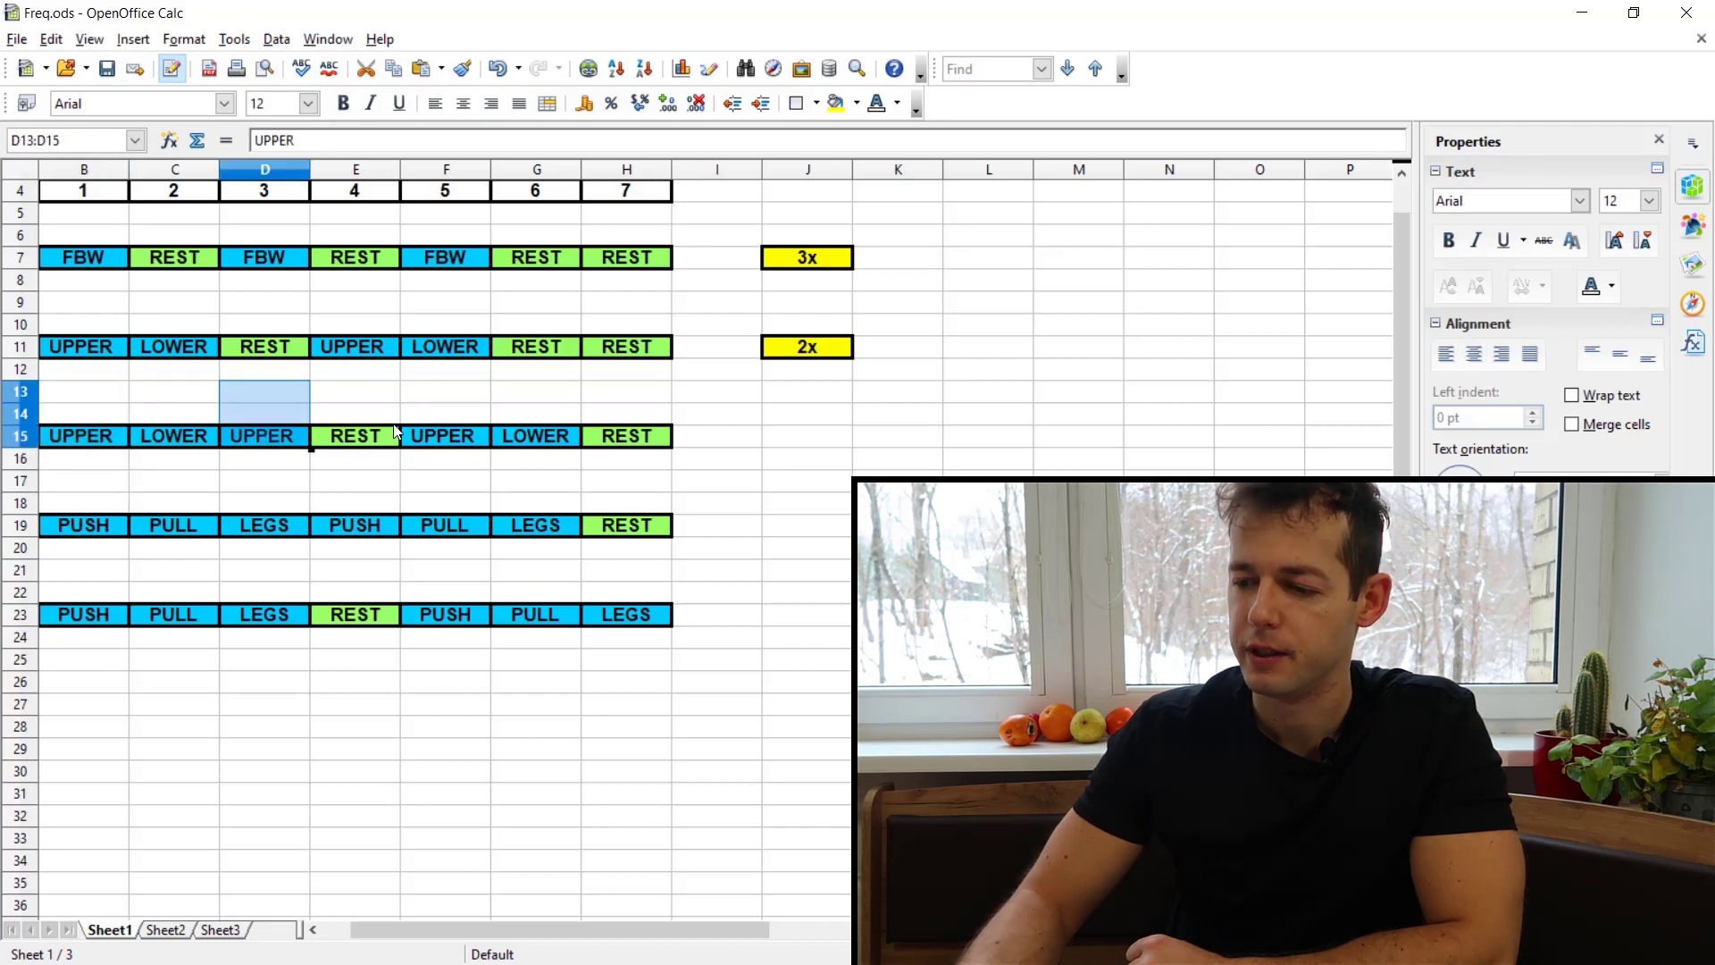
pyautogui.moveTo(465, 414); pyautogui.dragTo(460, 449)
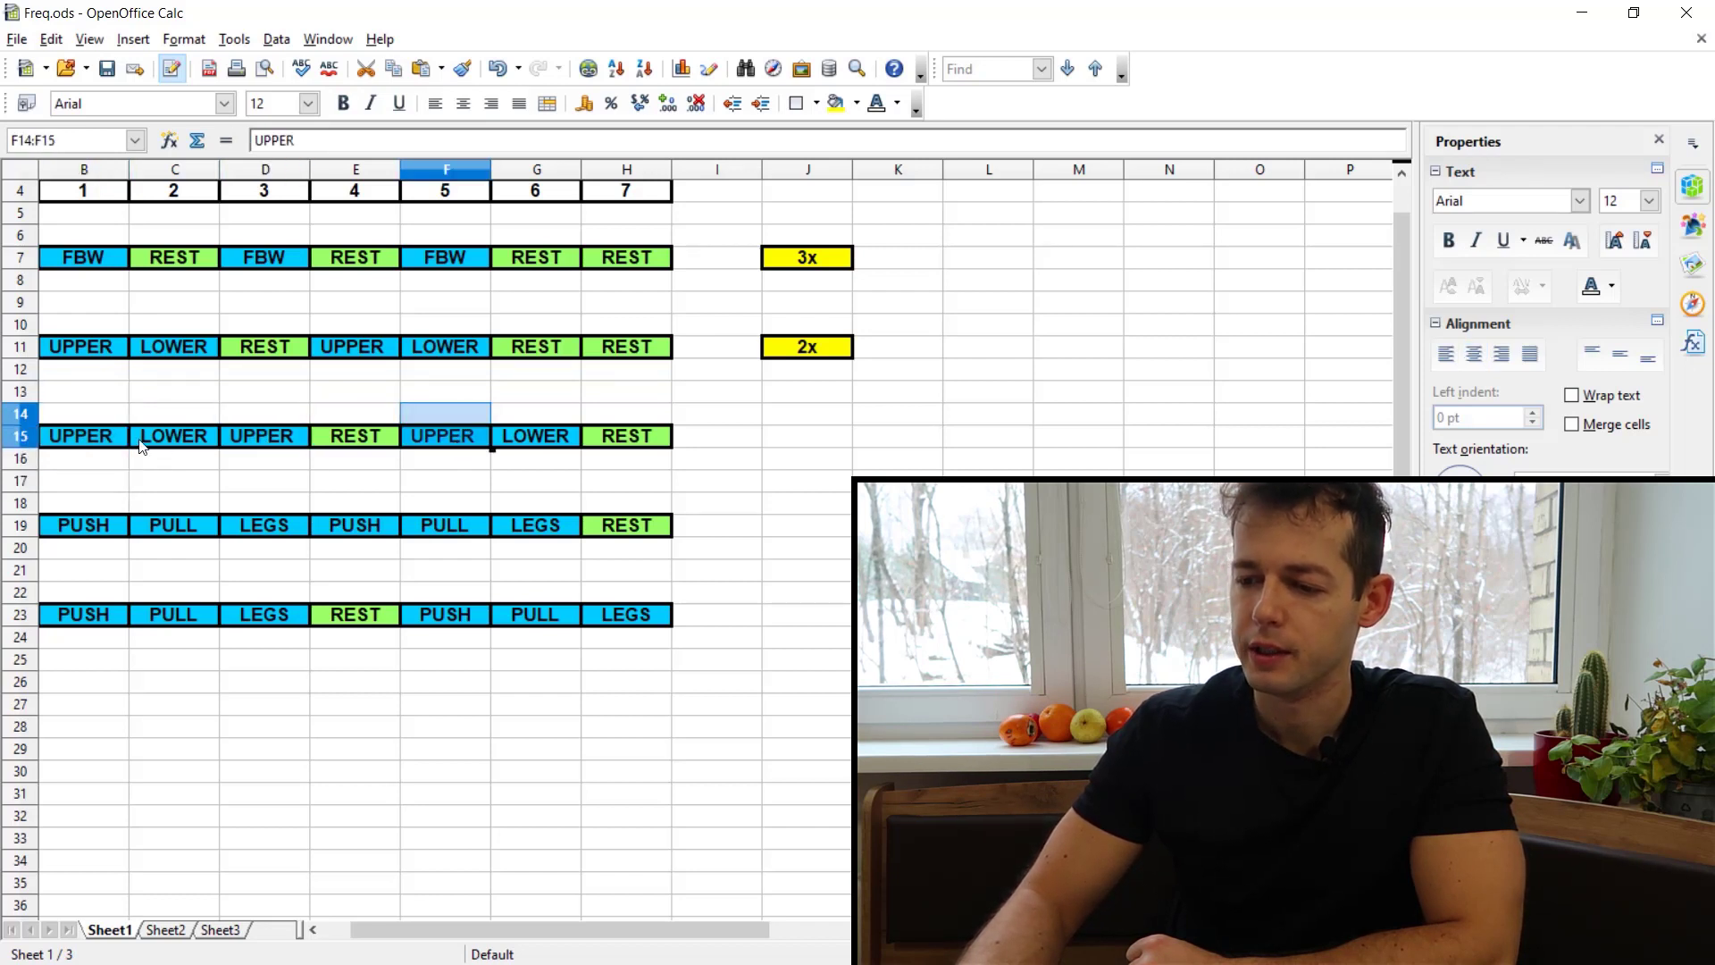
pyautogui.moveTo(173, 418); pyautogui.dragTo(170, 455)
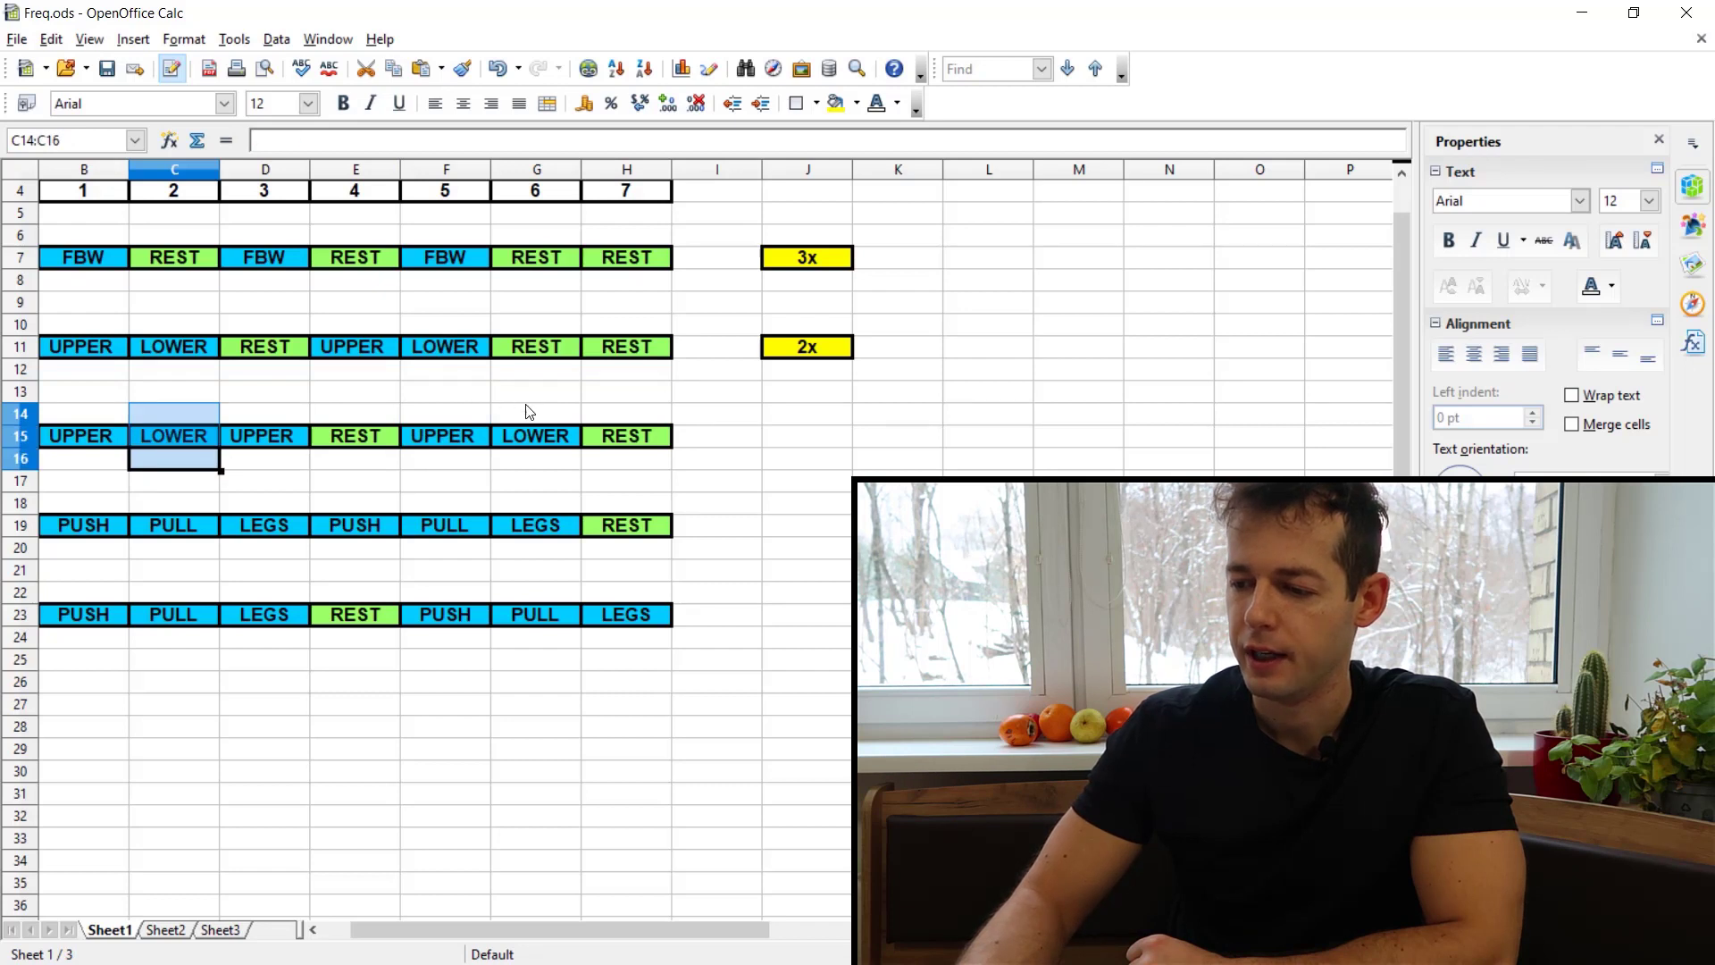
pyautogui.moveTo(530, 412); pyautogui.dragTo(532, 440)
# Paste the yellow 2x tag into J15 and edit it to read 2-3x.
pyautogui.click(798, 412)
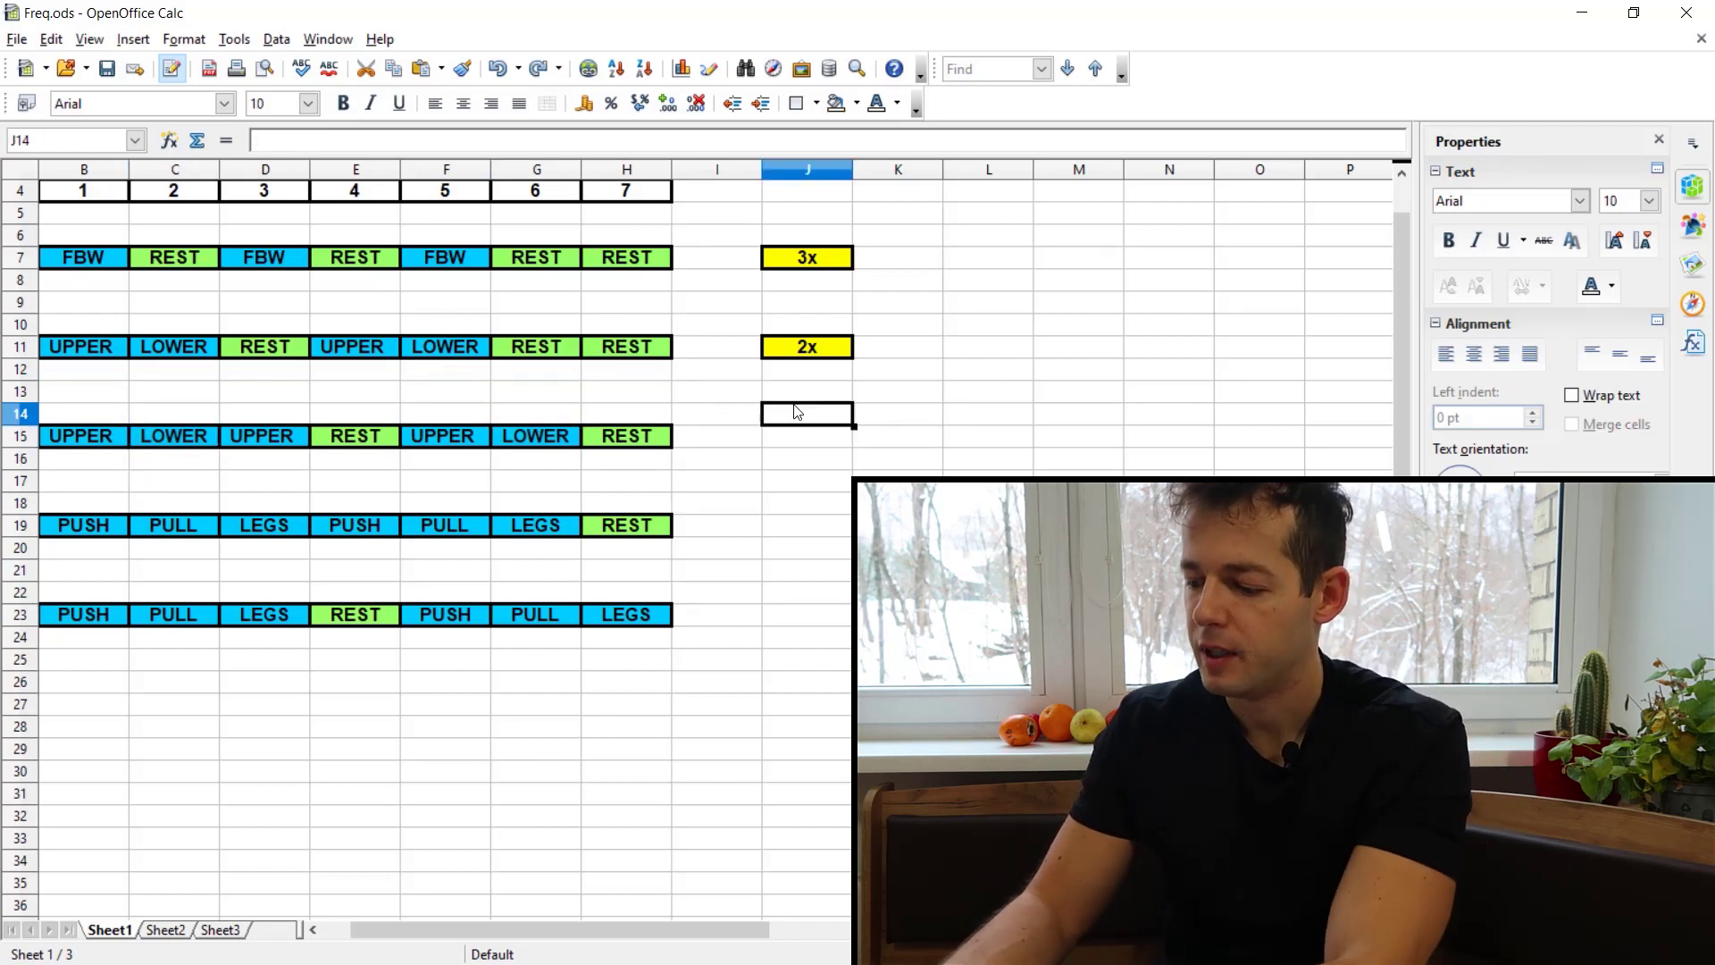
pyautogui.press('Down')
pyautogui.write('2x')
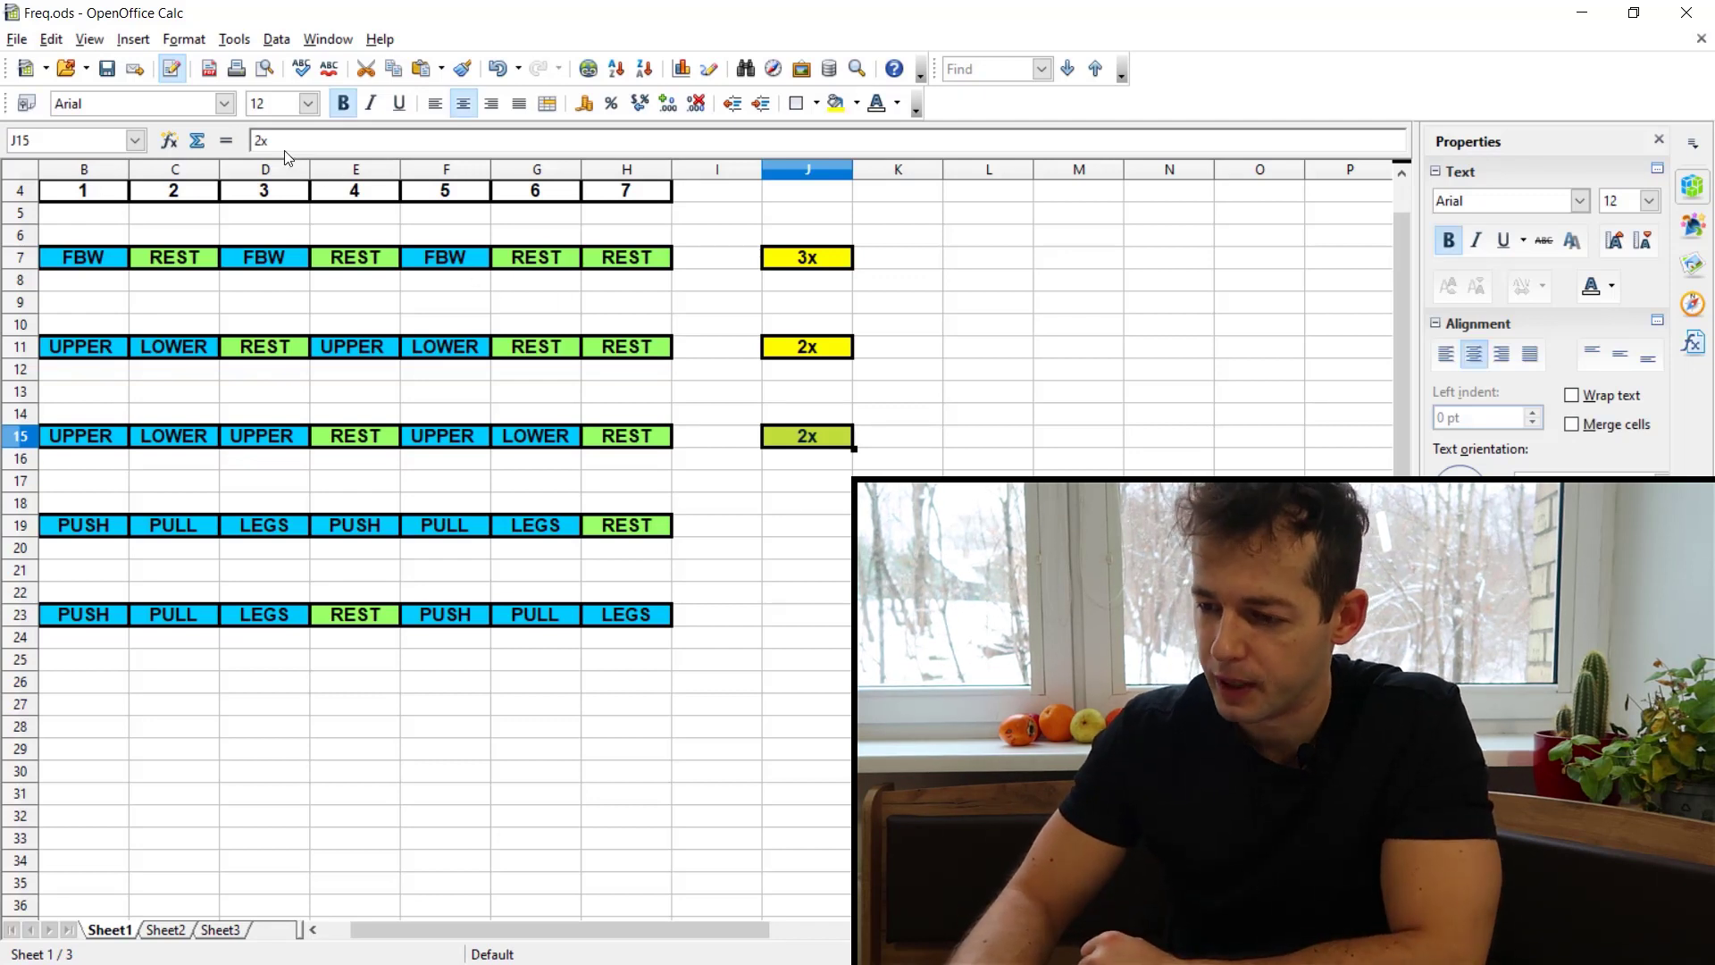
pyautogui.click(263, 143)
pyautogui.write('-')
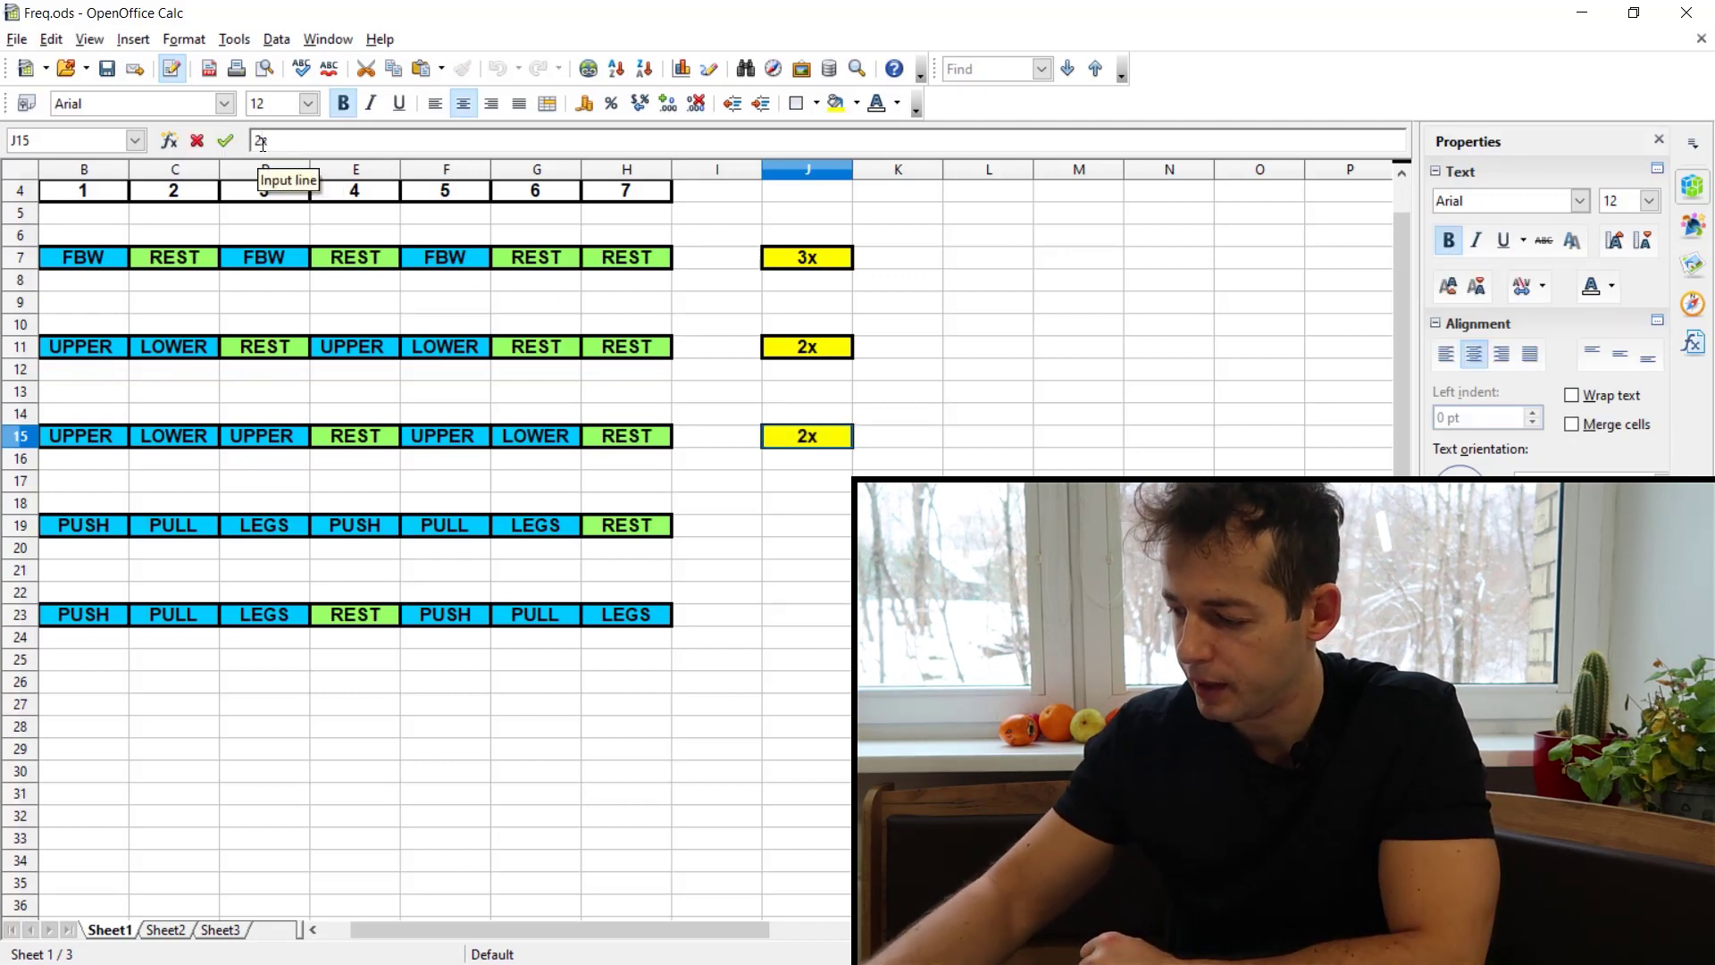
pyautogui.write('3')
pyautogui.press('Return')
pyautogui.press('Down')
pyautogui.press('Down')
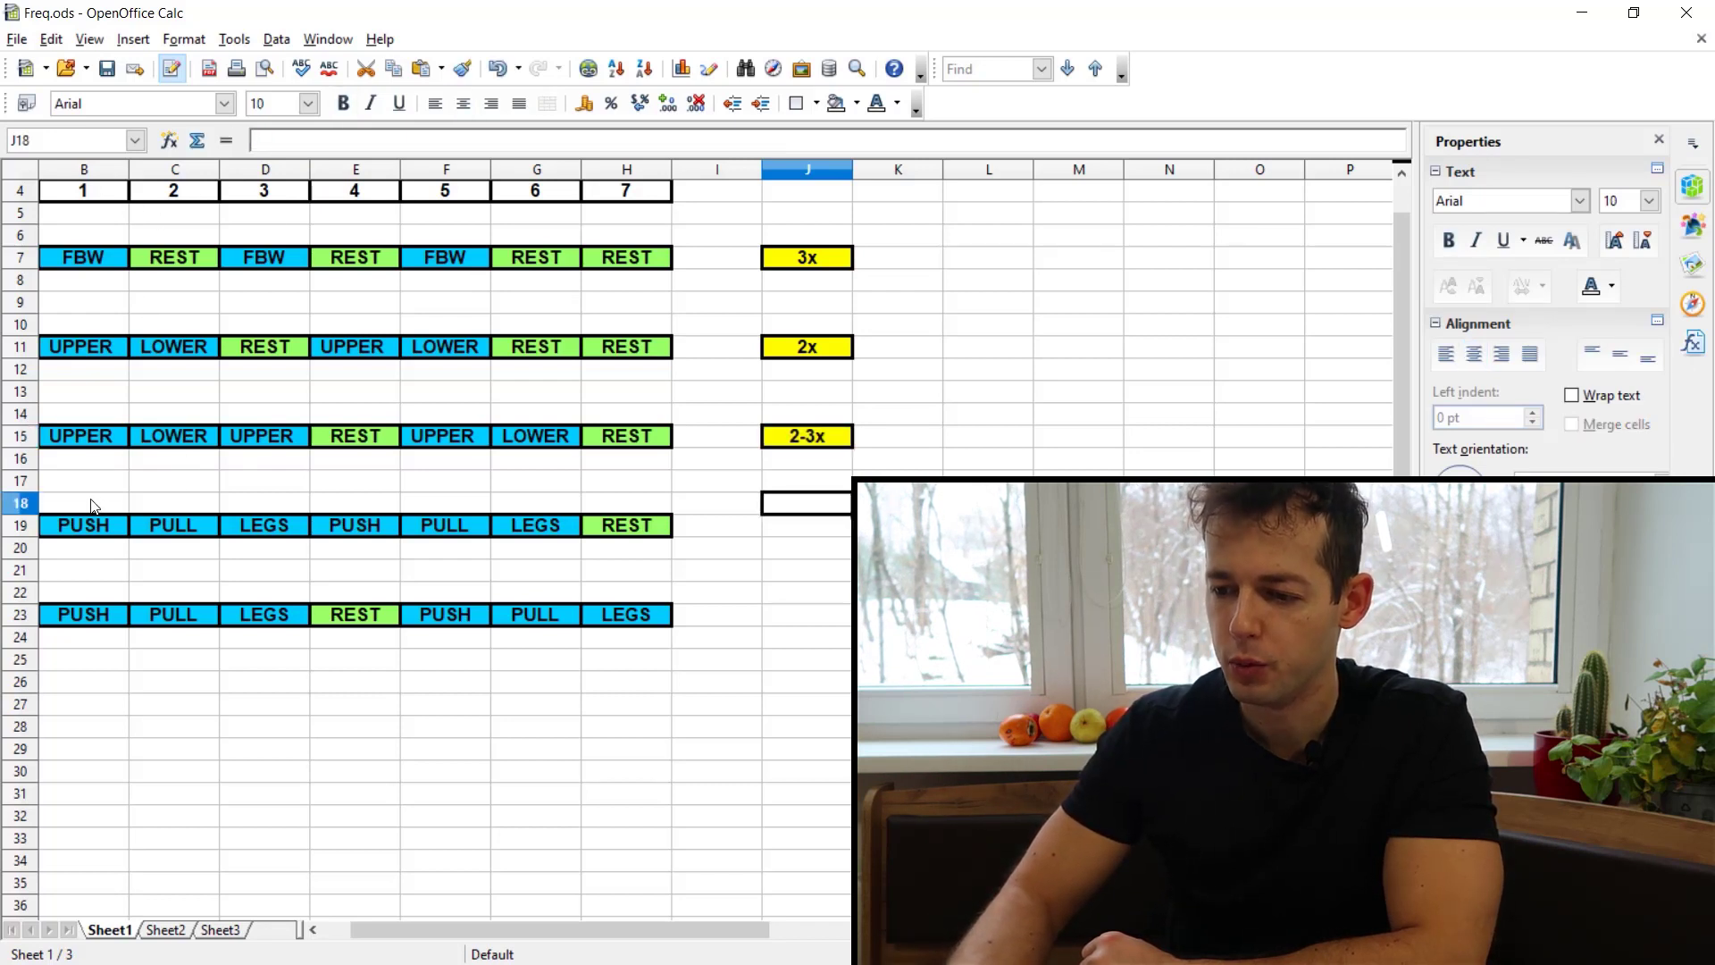
# Step through week four's PUSH/PULL/LEGS days and paste a yellow 2x tag into J19.
pyautogui.click(90, 533)
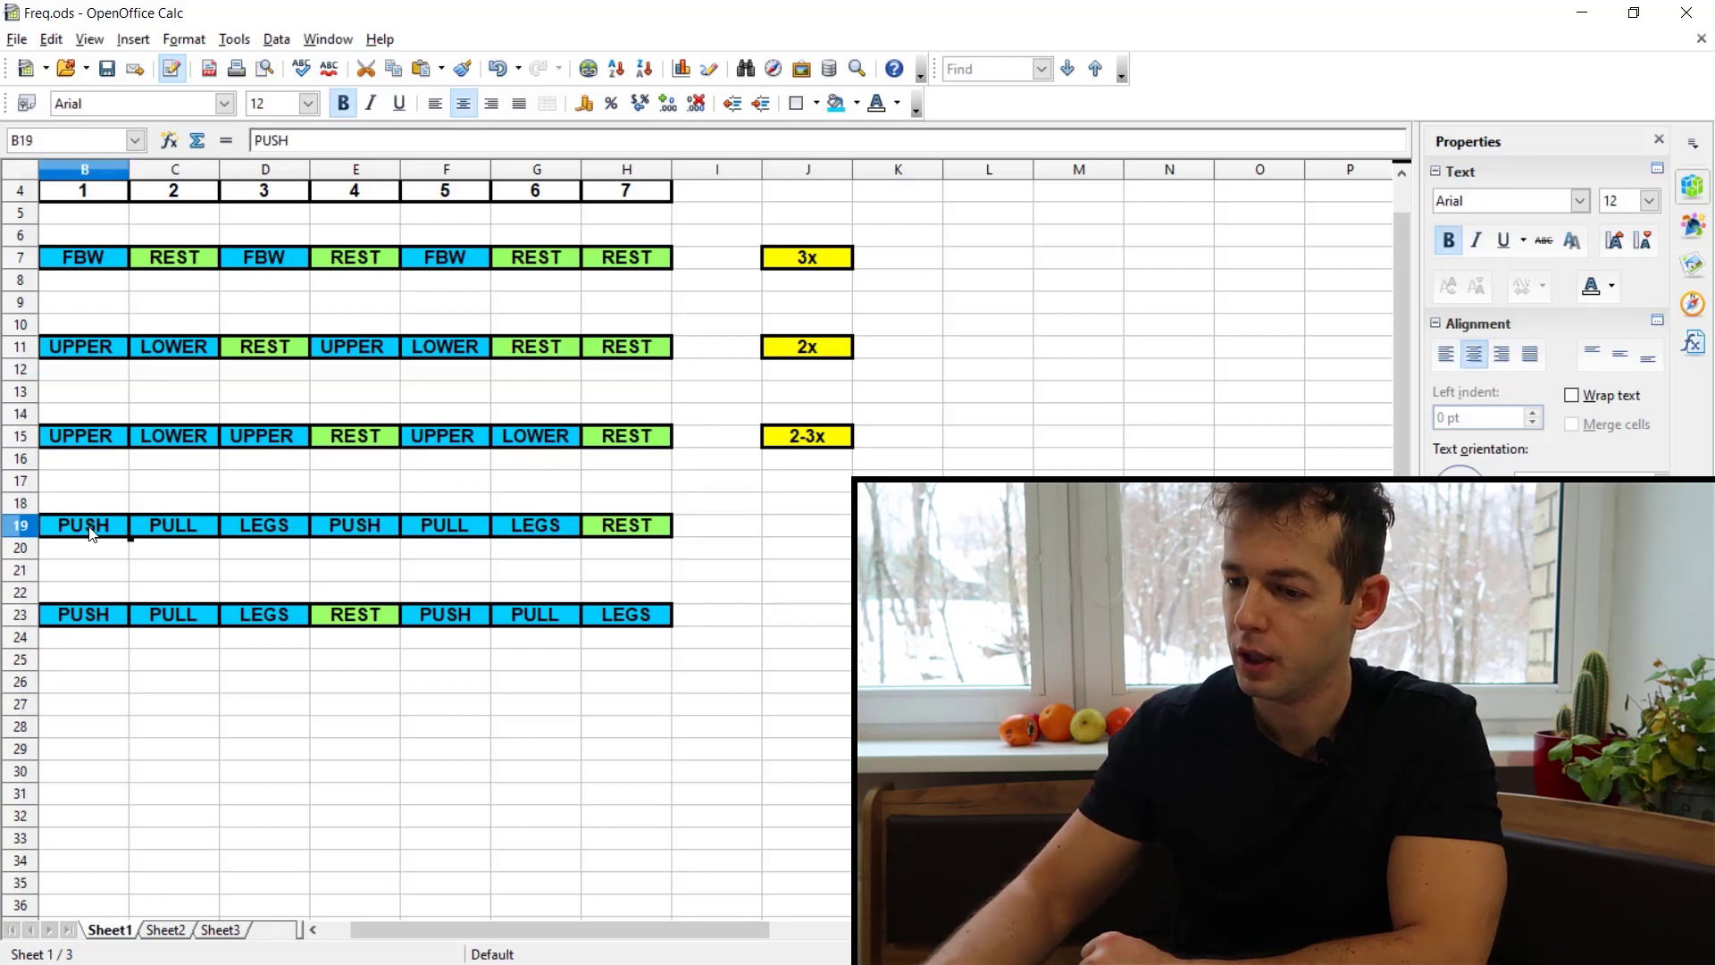
pyautogui.press('Right')
pyautogui.press('Right')
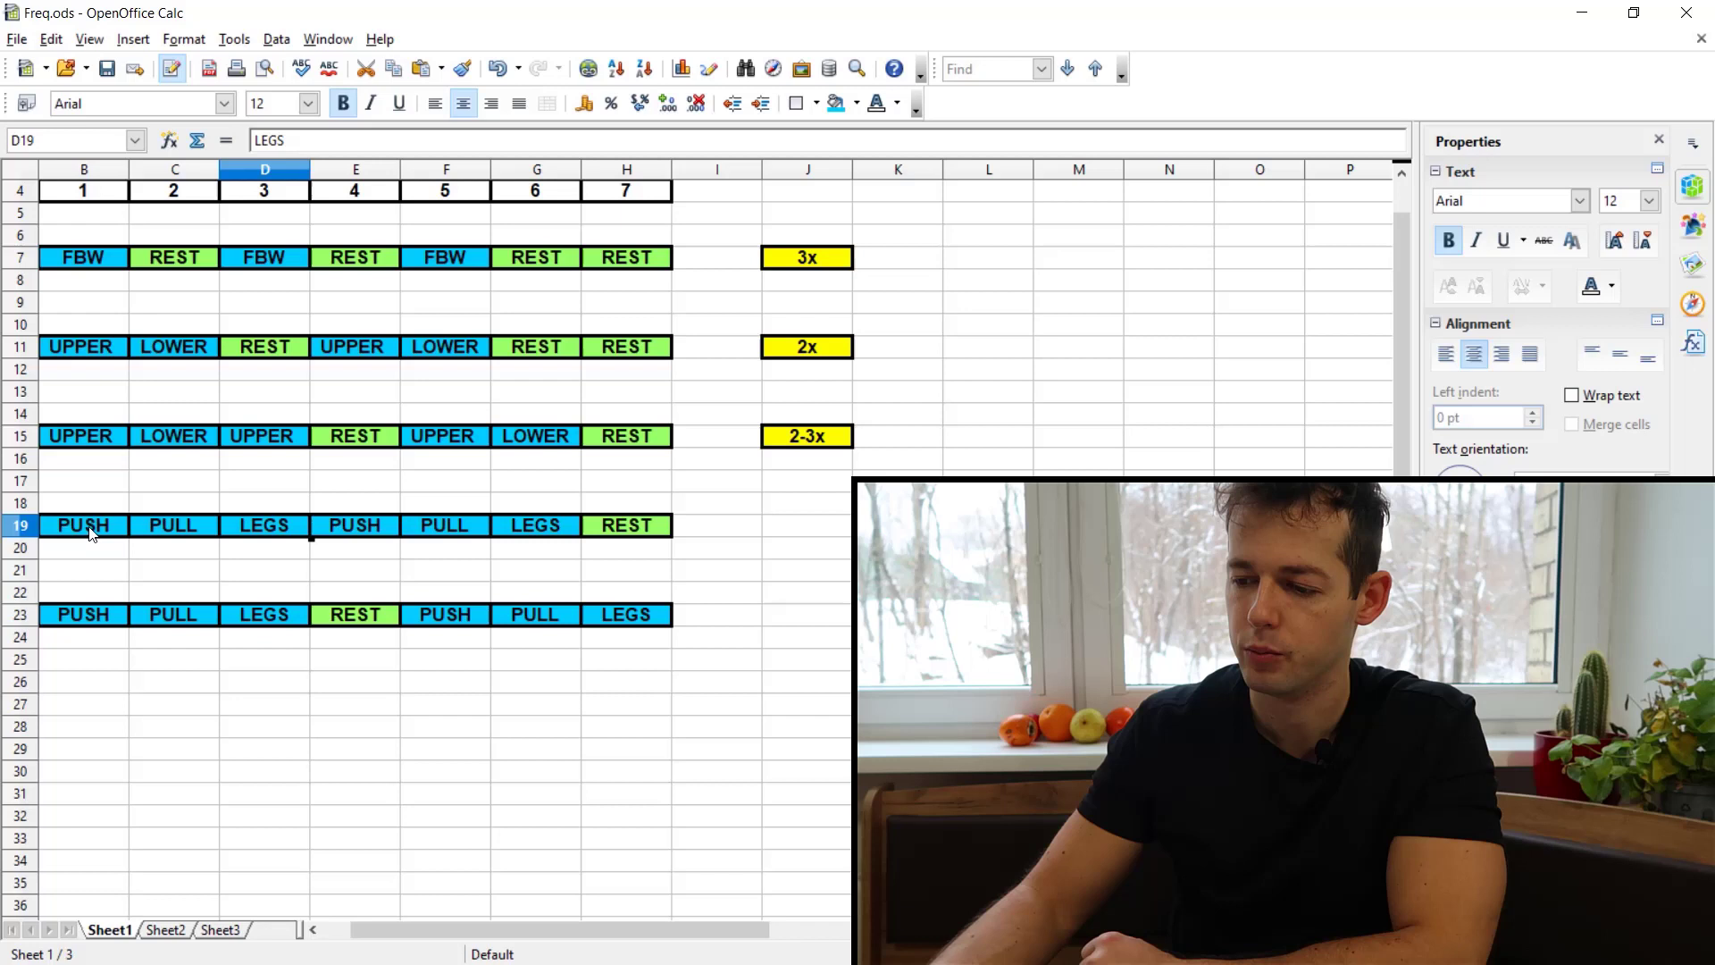
pyautogui.press('Right')
pyautogui.press('Right')
pyautogui.press('Right')
pyautogui.press('Right')
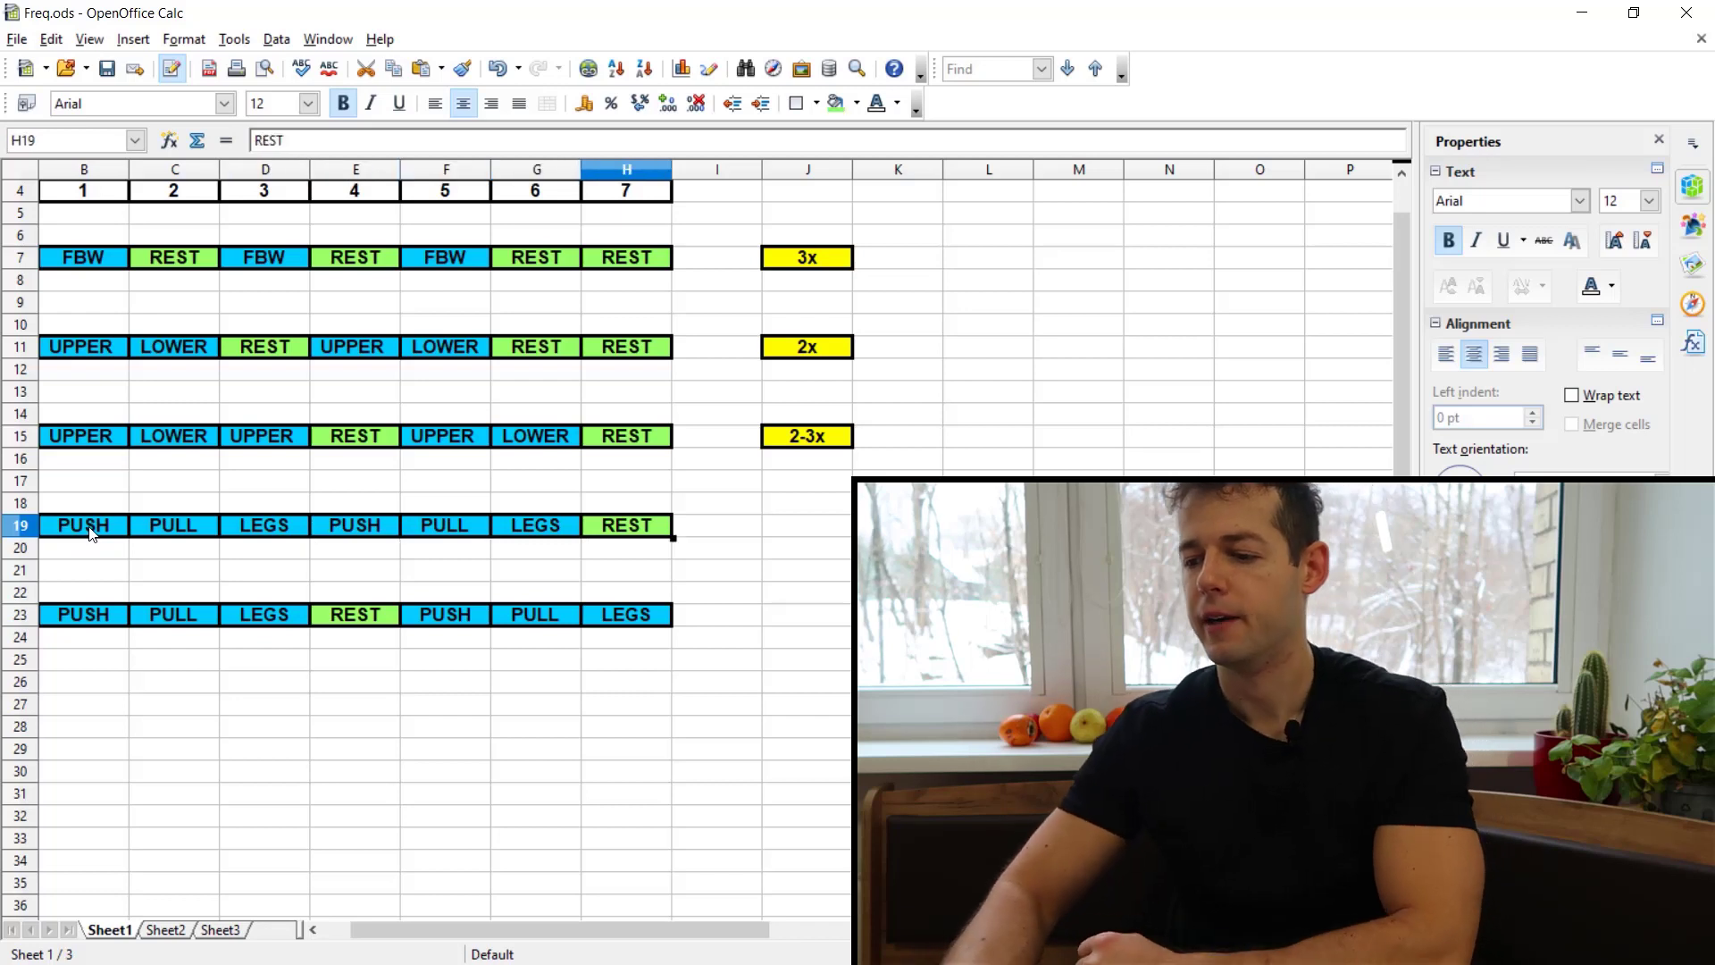
pyautogui.press('Right')
pyautogui.press('Right')
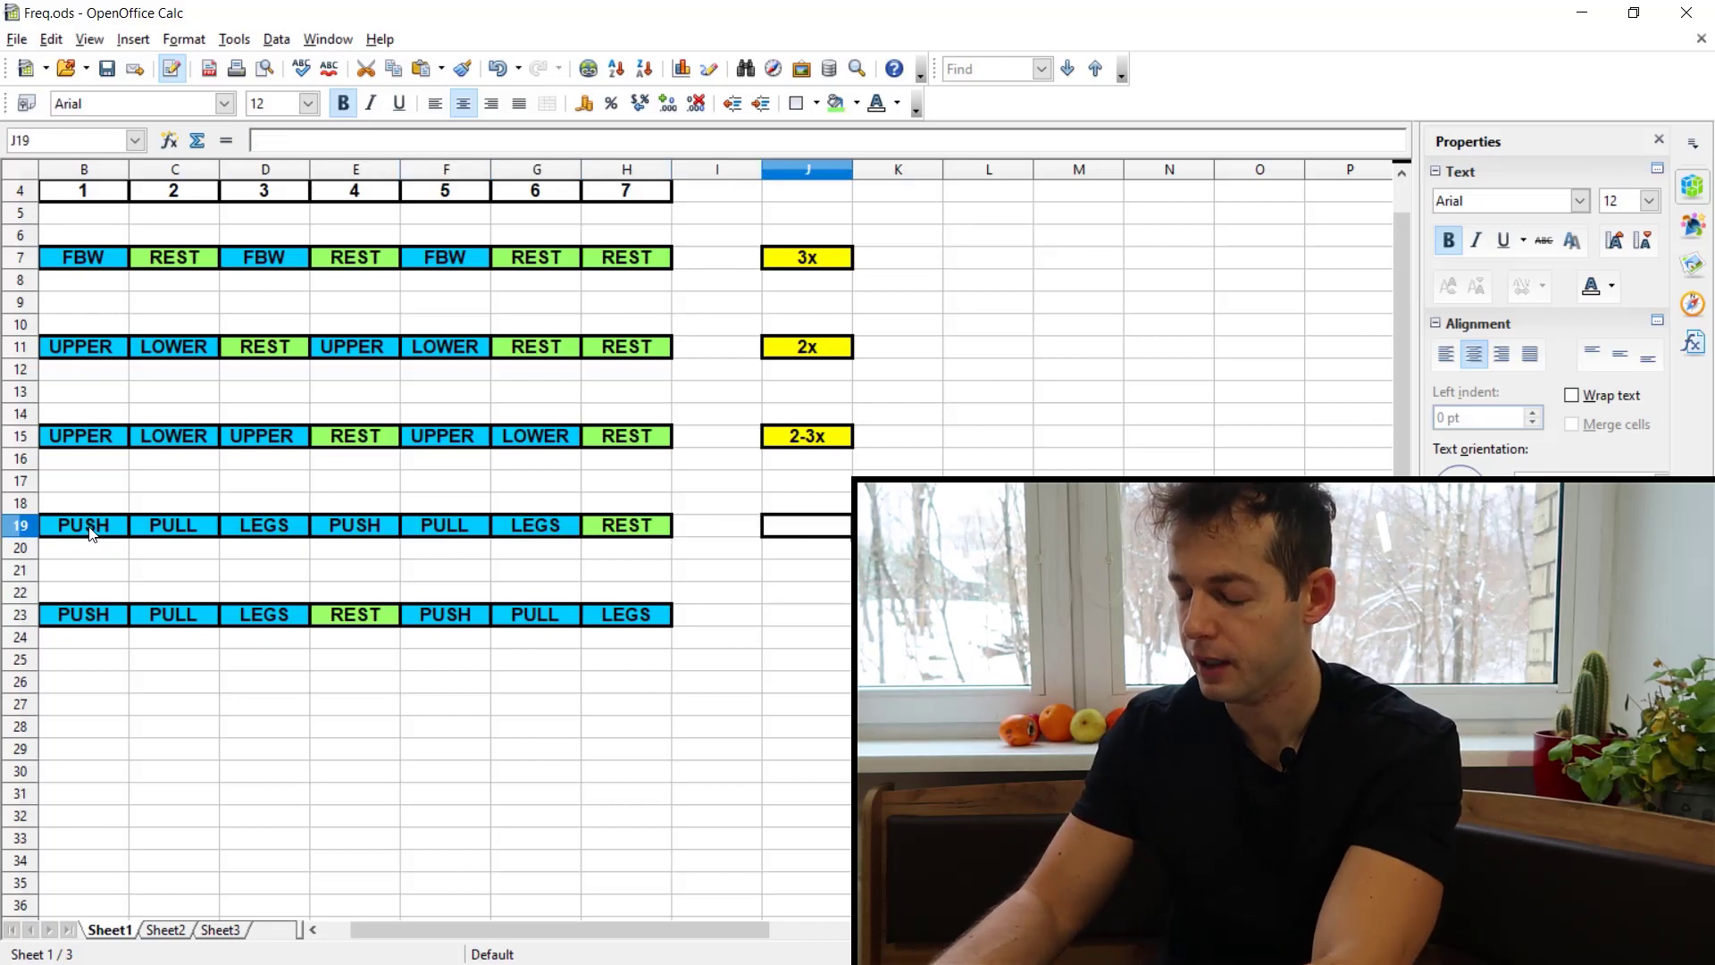
pyautogui.press('Up')
pyautogui.press('Up')
pyautogui.press('Up')
pyautogui.press('Up')
pyautogui.press('Up')
pyautogui.press('Up')
pyautogui.press('Up')
pyautogui.press('Up')
pyautogui.press('Down')
pyautogui.press('Down')
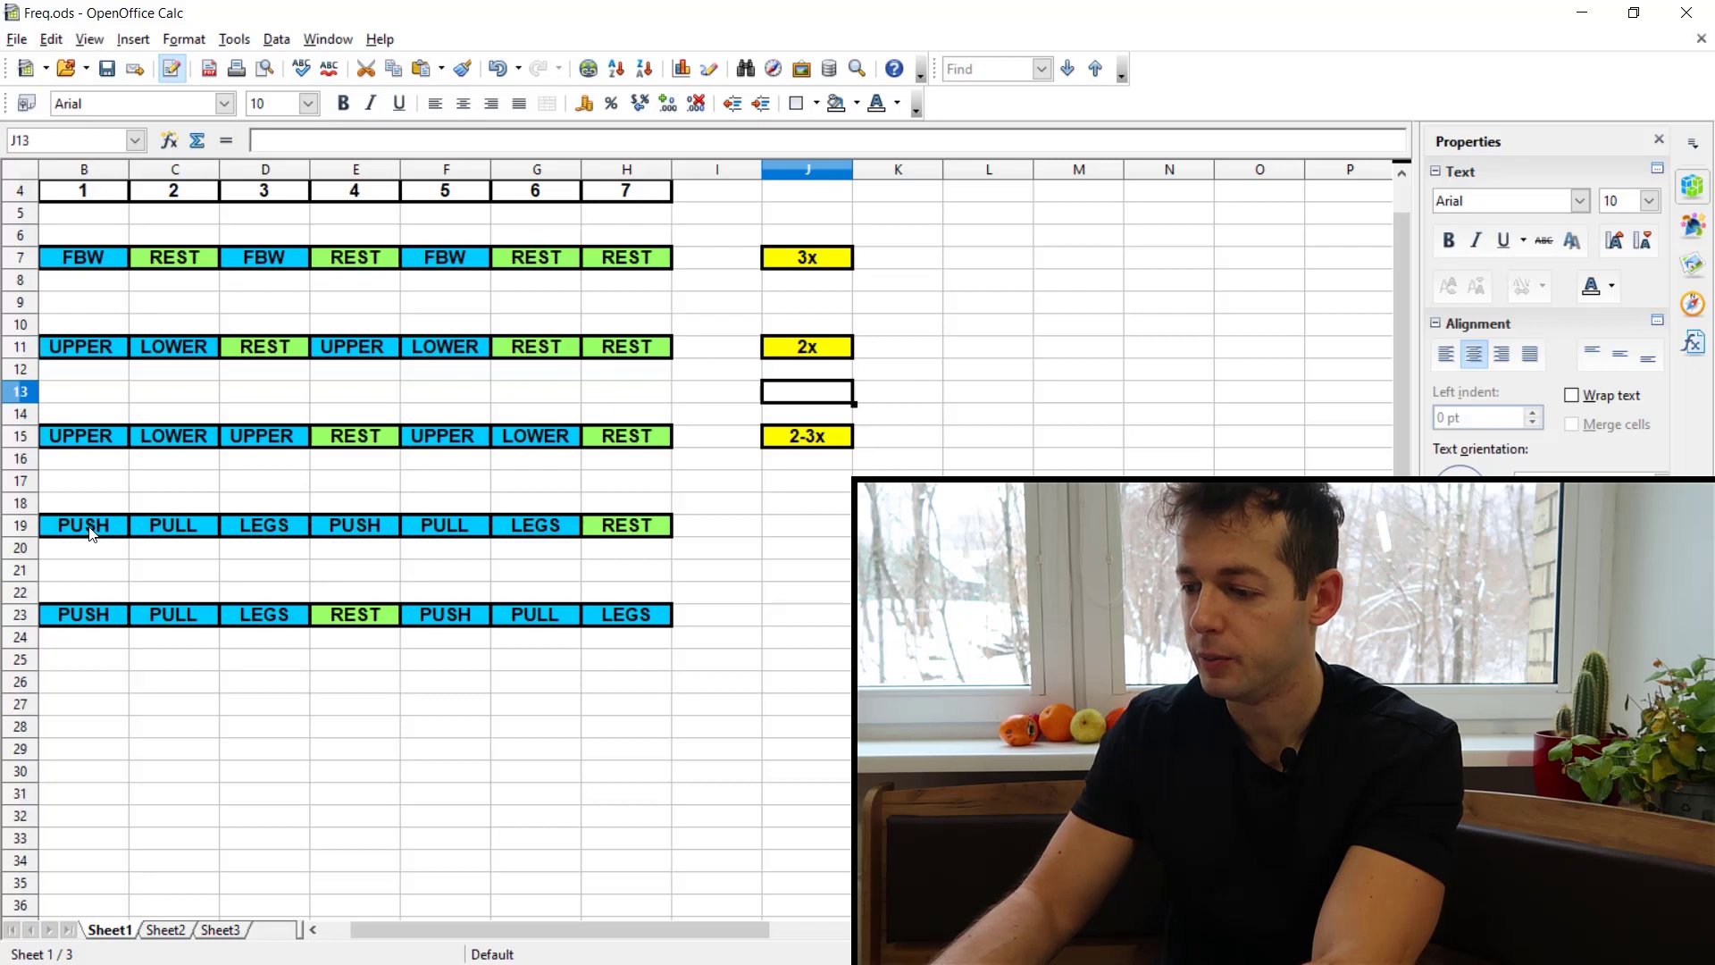
pyautogui.press('Down')
pyautogui.press('Down')
pyautogui.press('Down')
pyautogui.press('Down')
pyautogui.press('Down')
pyautogui.press('Down')
pyautogui.write('2x')
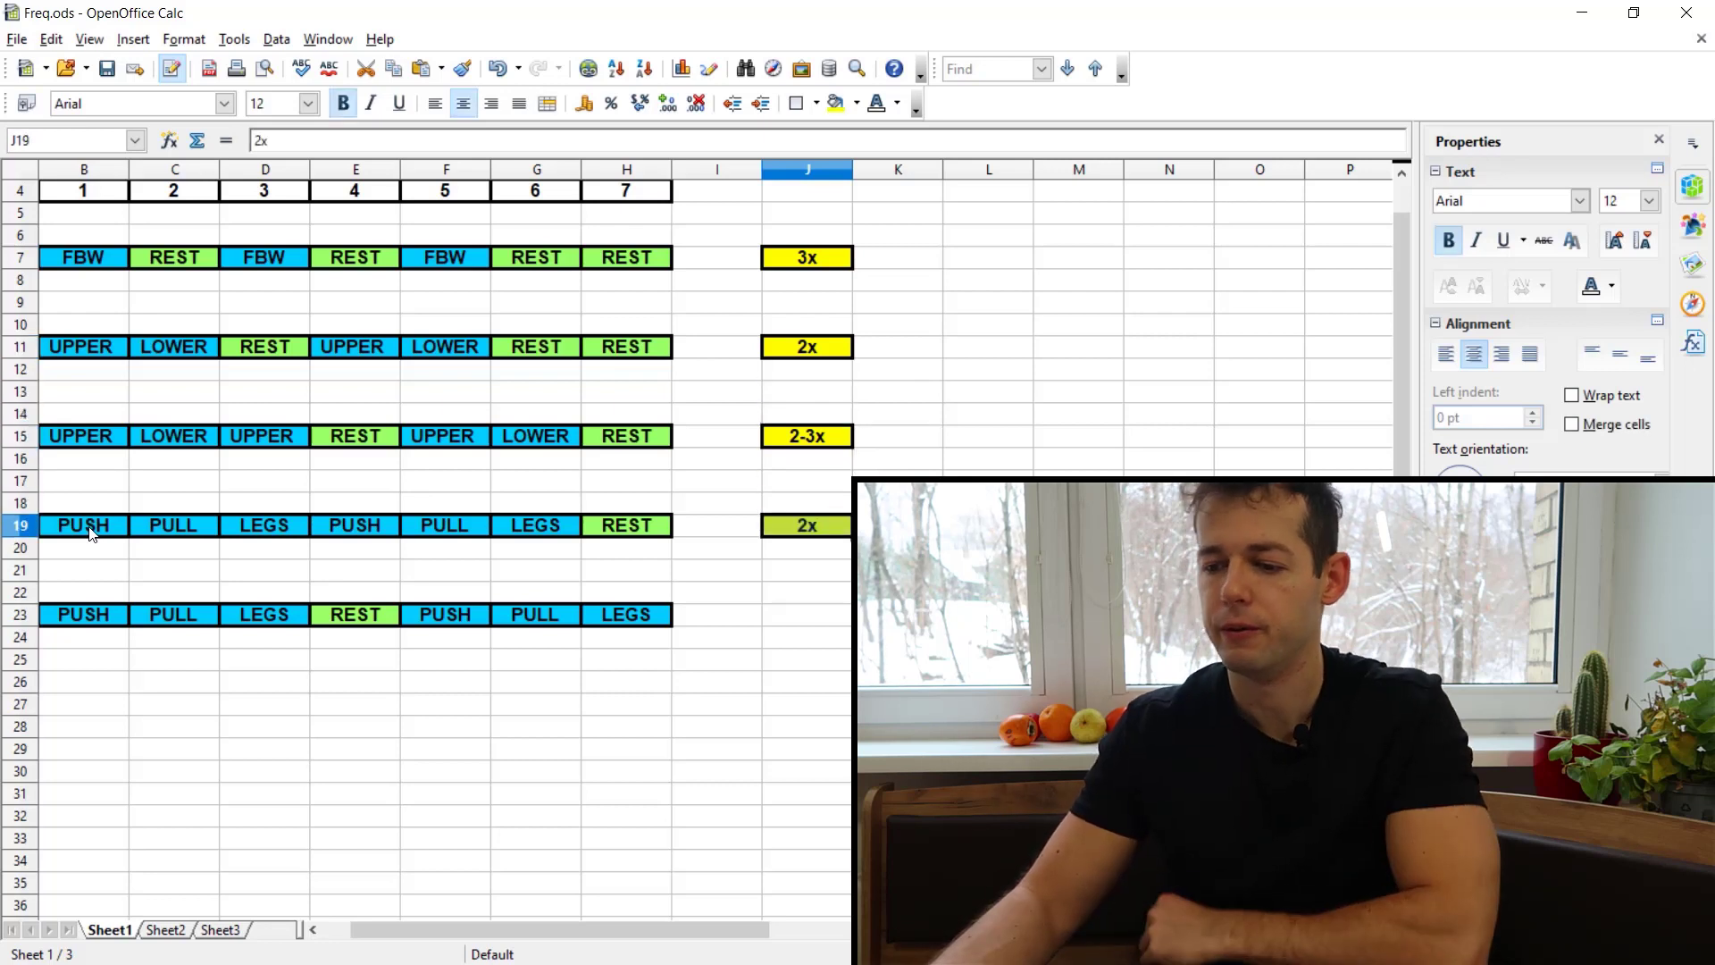
# Review the new row 23 split, stepping from its first day to the REST day in E23.
pyautogui.moveTo(85, 569); pyautogui.dragTo(623, 648)
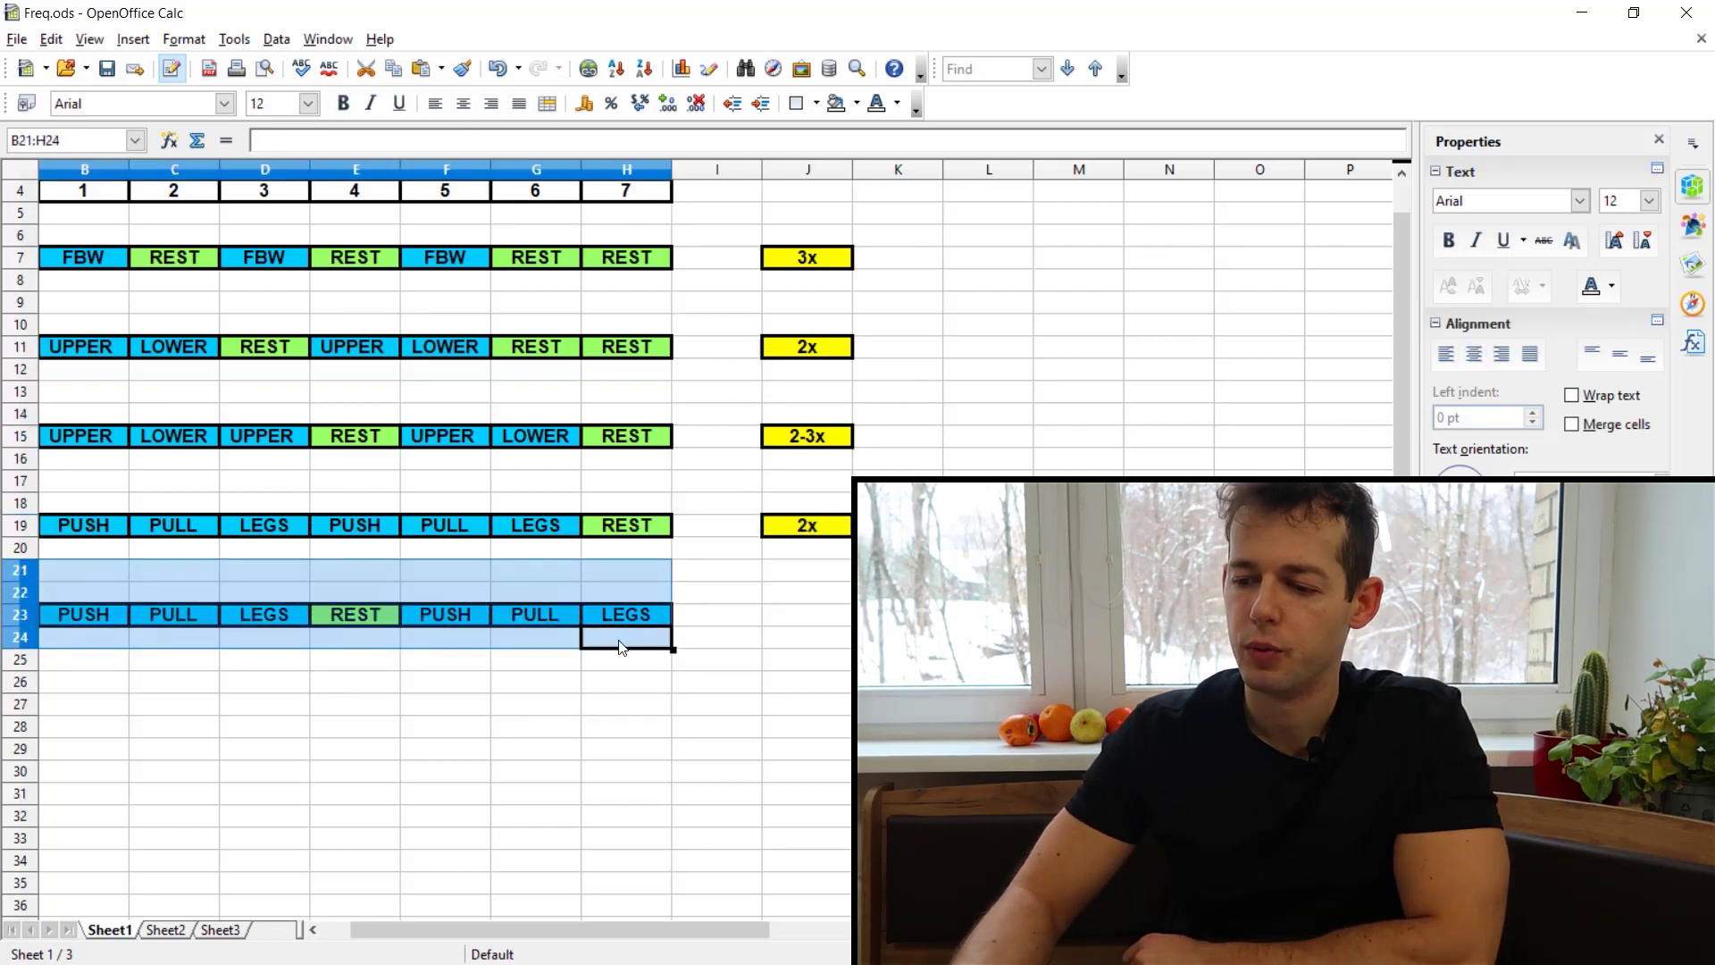
pyautogui.click(368, 618)
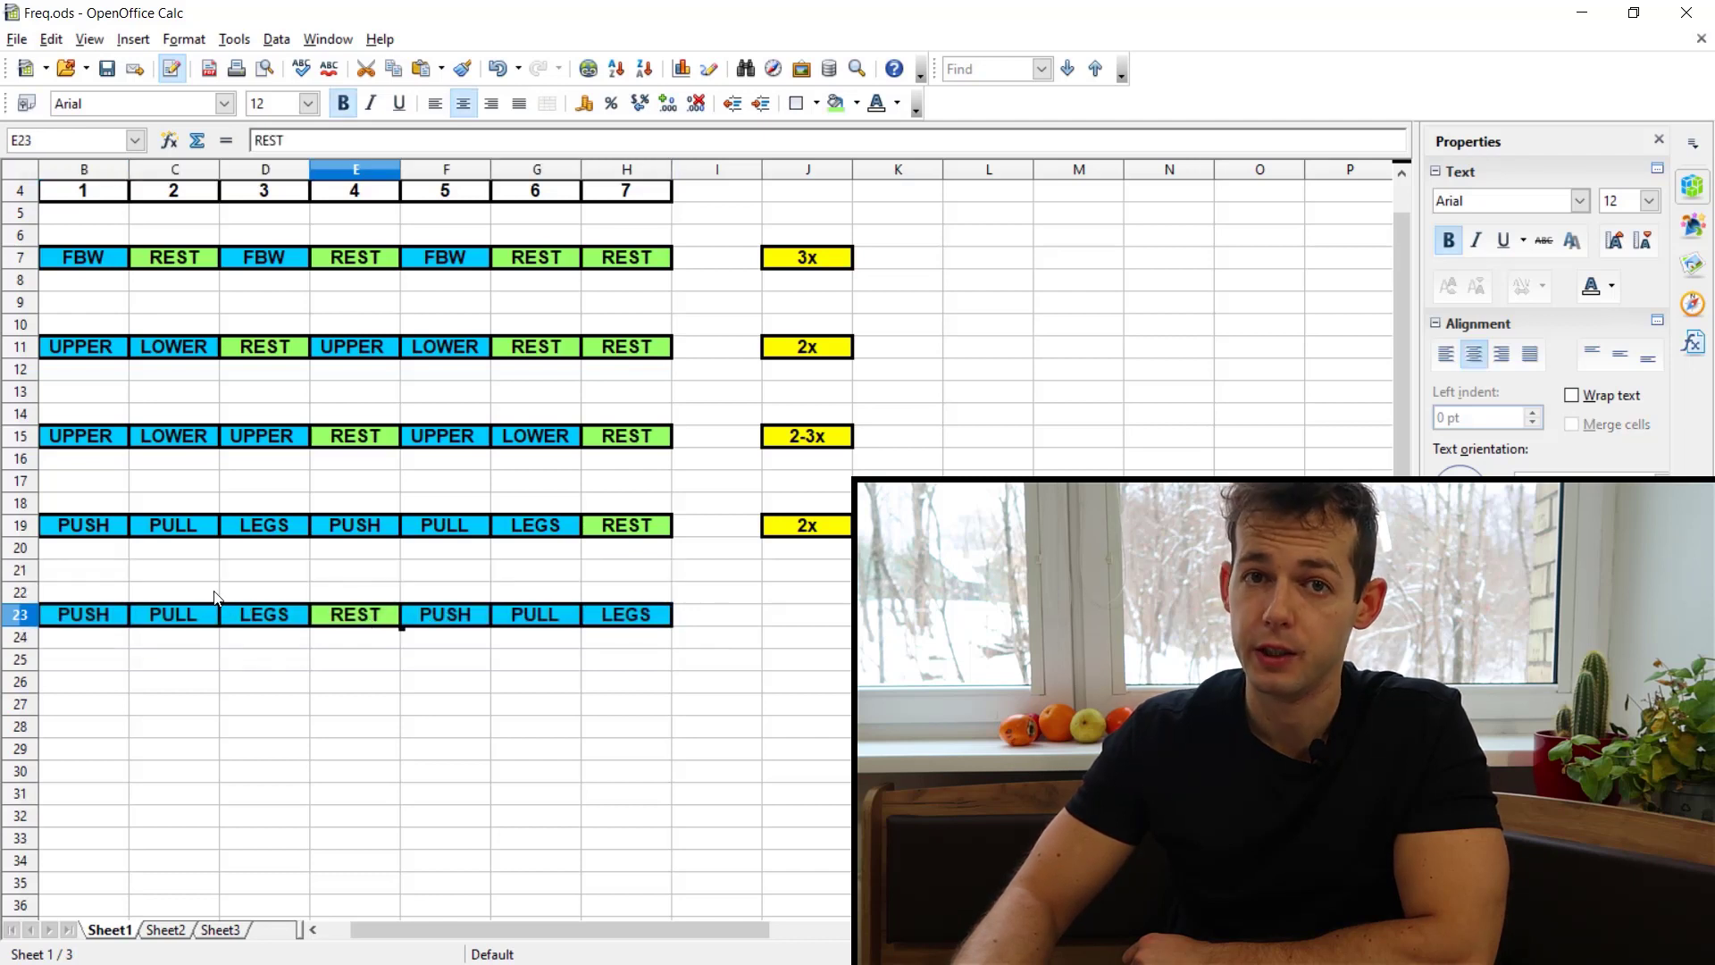
pyautogui.click(105, 619)
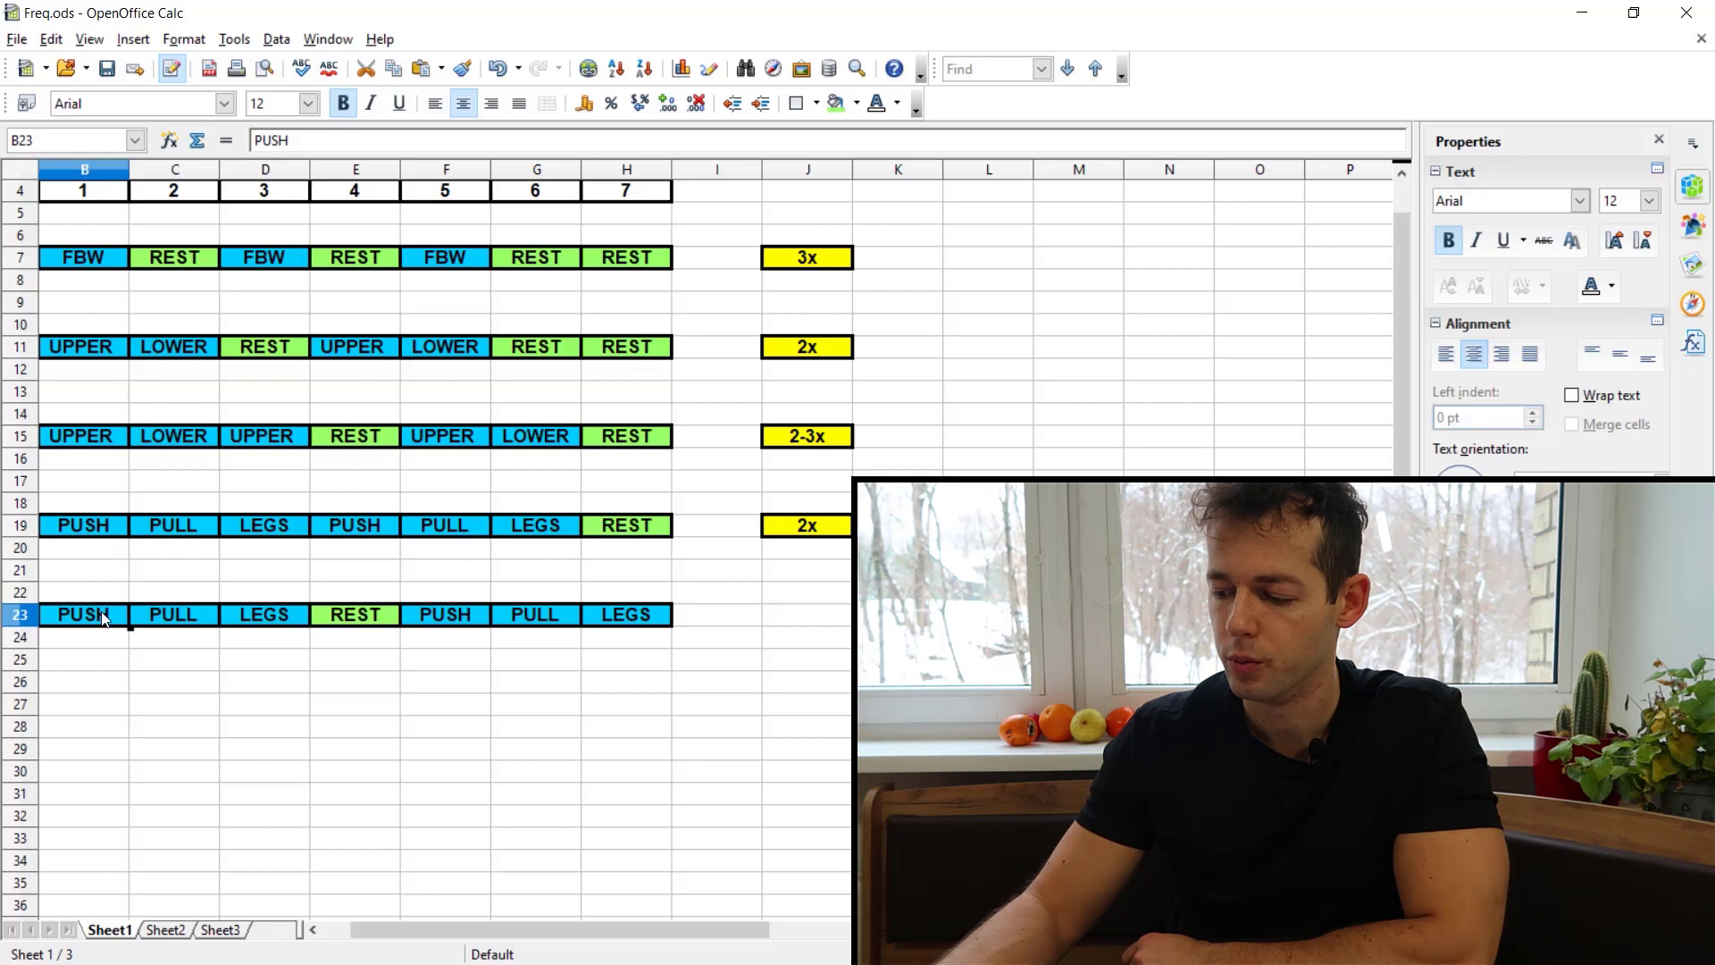
pyautogui.press('Right')
pyautogui.press('Right')
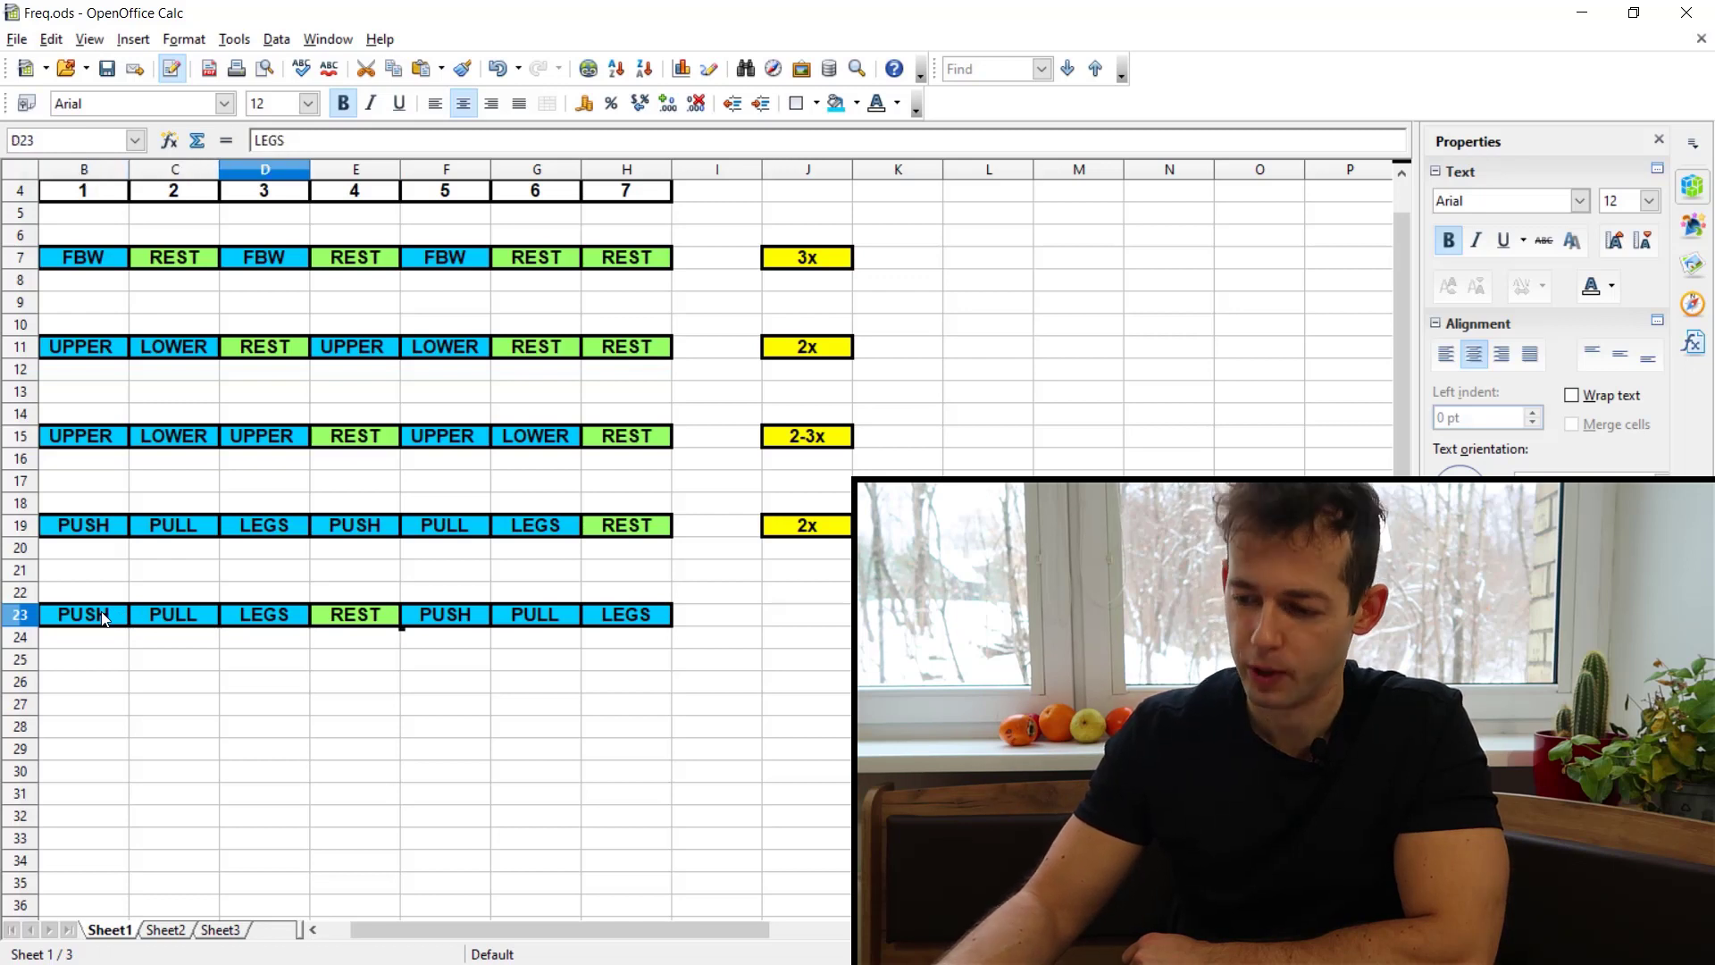
pyautogui.press('Right')
pyautogui.press('Right')
pyautogui.press('Right')
pyautogui.press('Right')
pyautogui.press('Right')
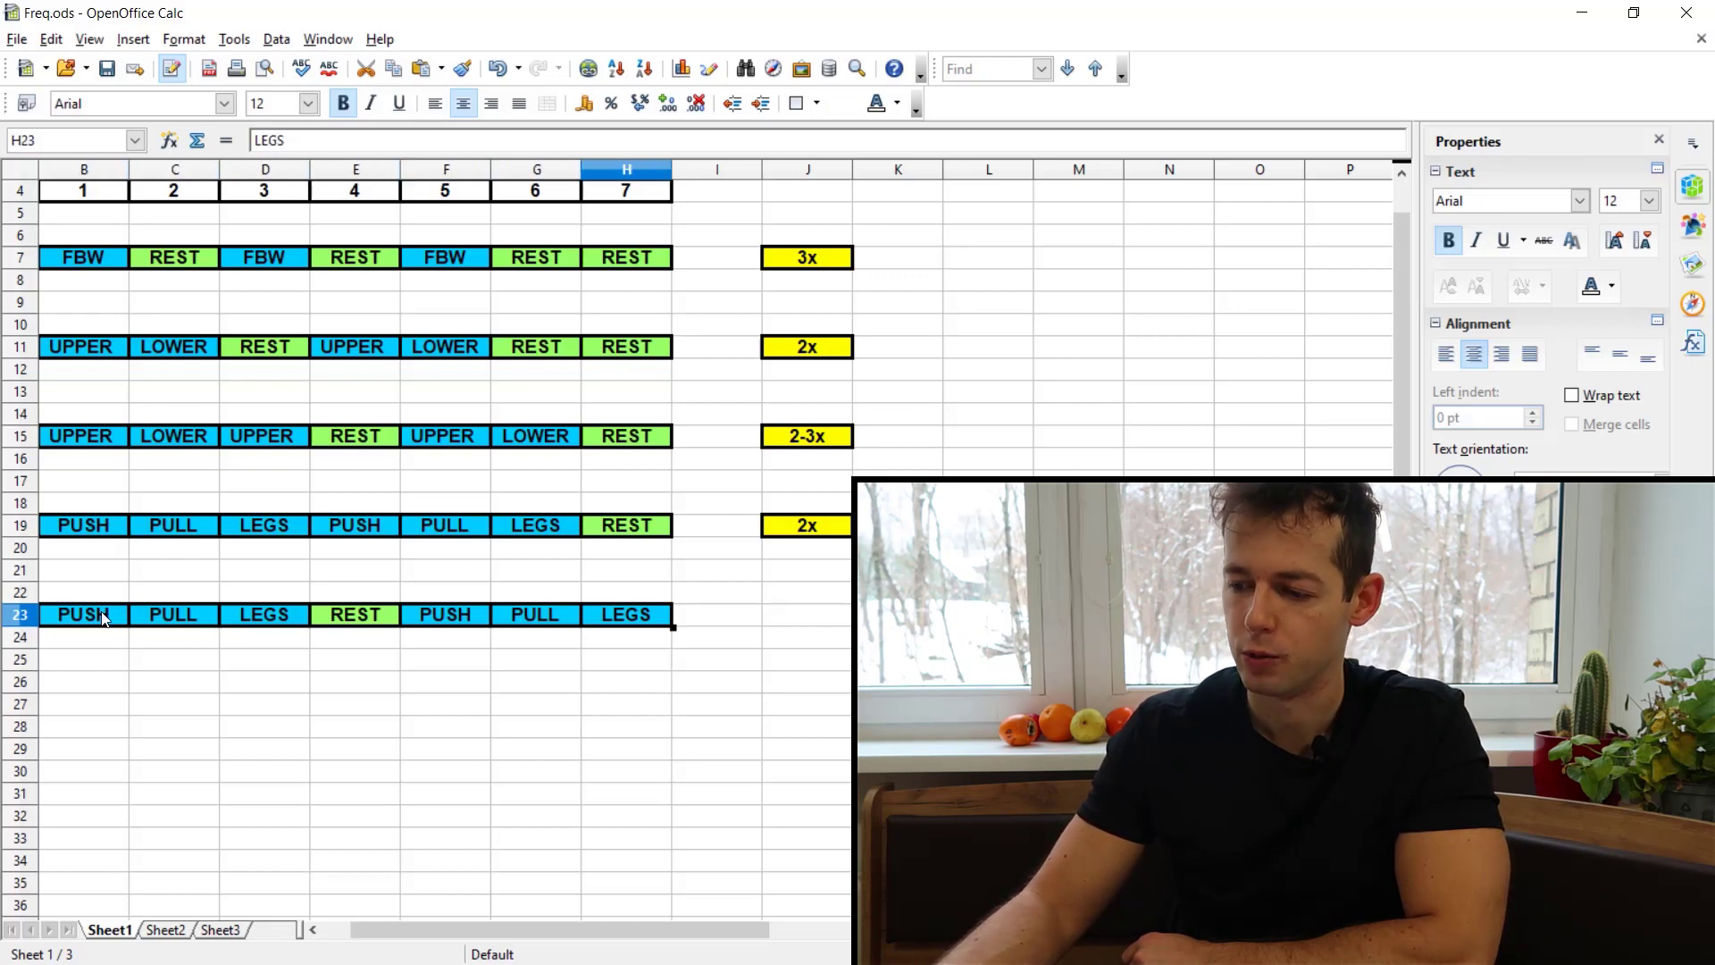
# Copy the yellow 2x label from J19 into J23 and edit it to read <2x.
pyautogui.click(783, 528)
pyautogui.hotkey('ctrl', 'c')
pyautogui.press('Down')
pyautogui.press('Down')
pyautogui.press('Down')
pyautogui.press('Down')
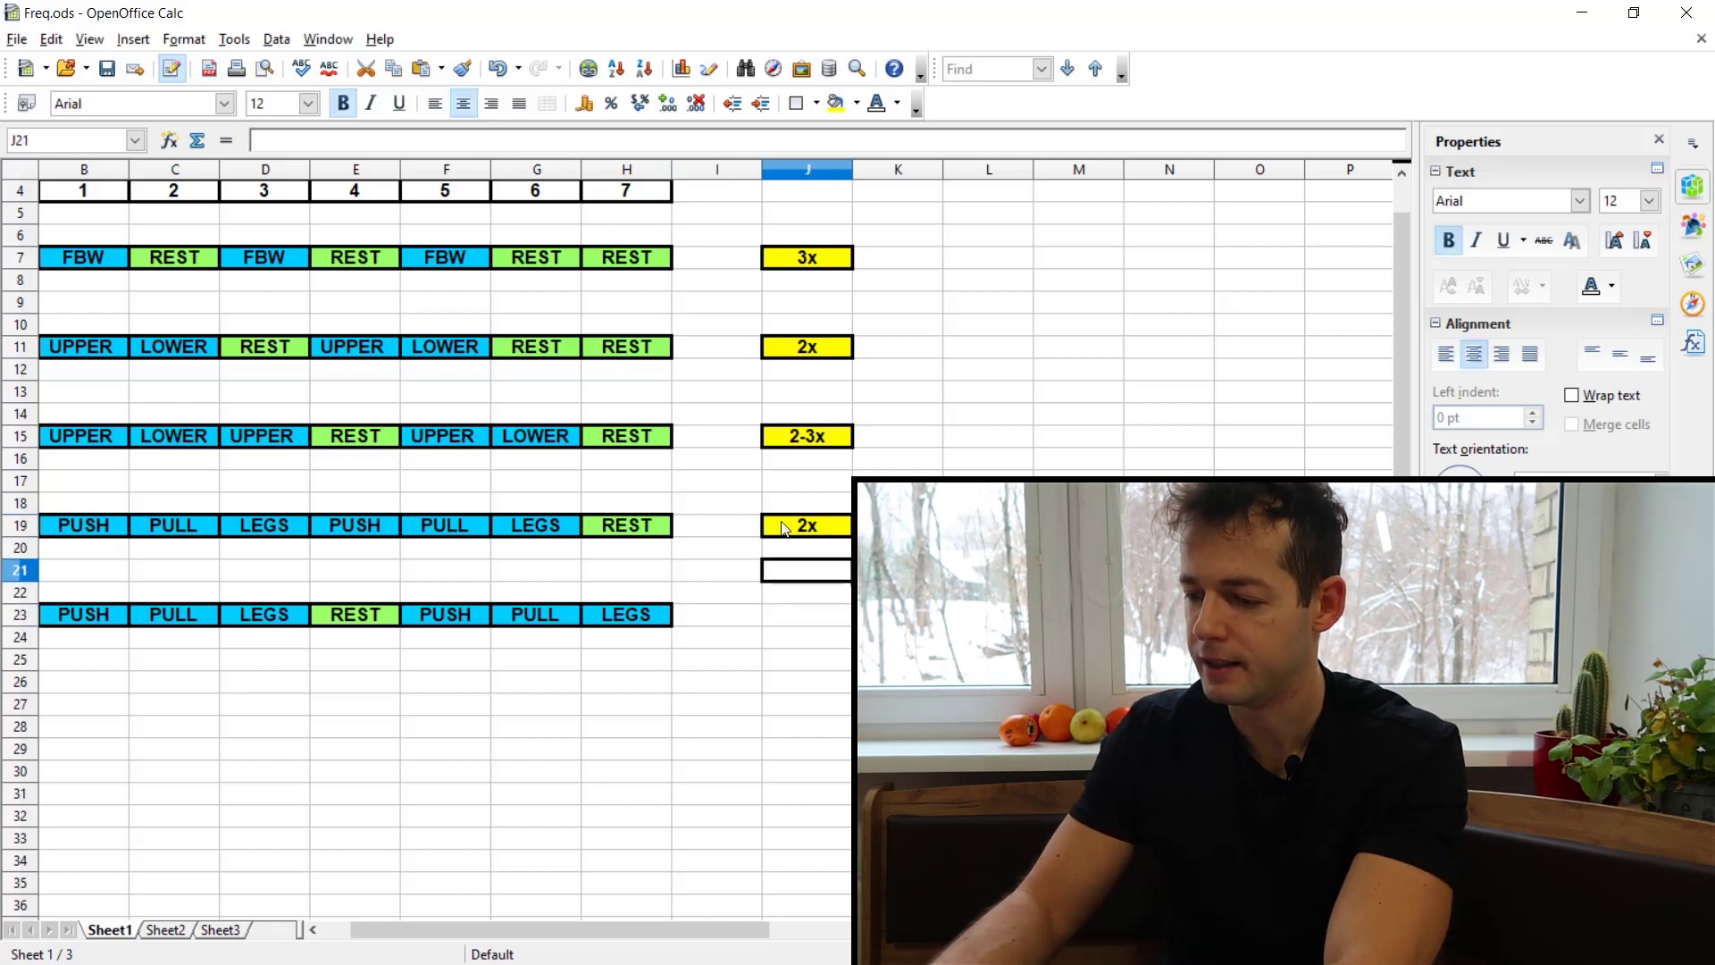
pyautogui.hotkey('ctrl', 'v')
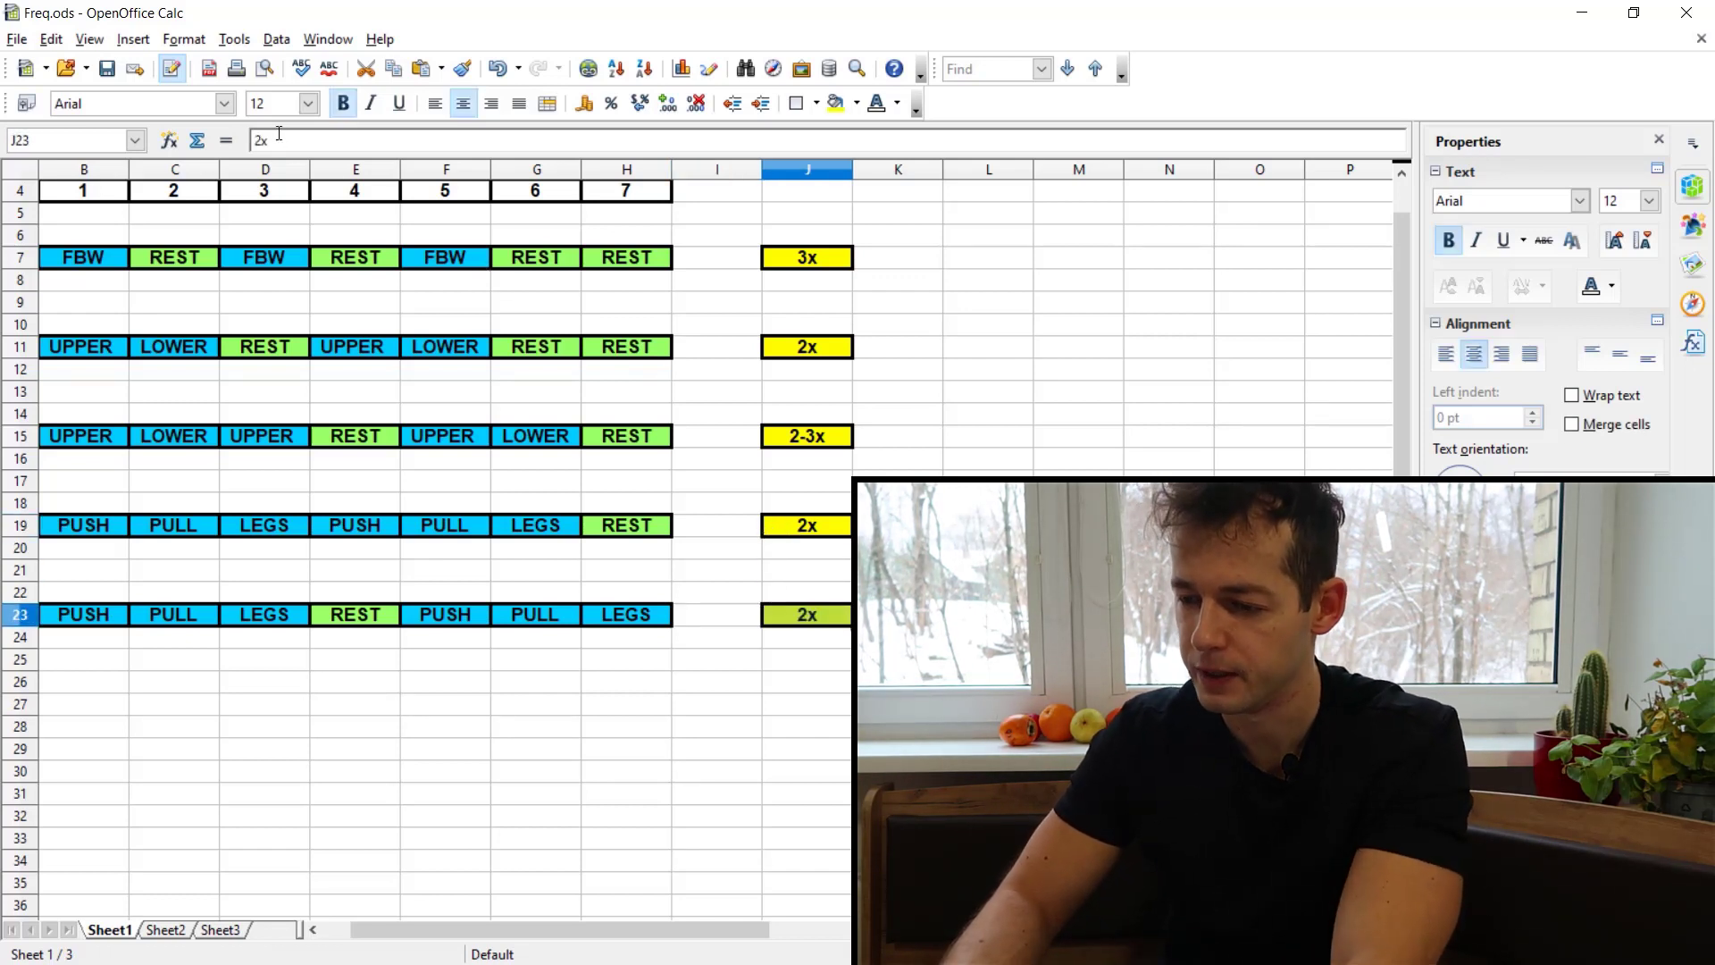
pyautogui.click(258, 141)
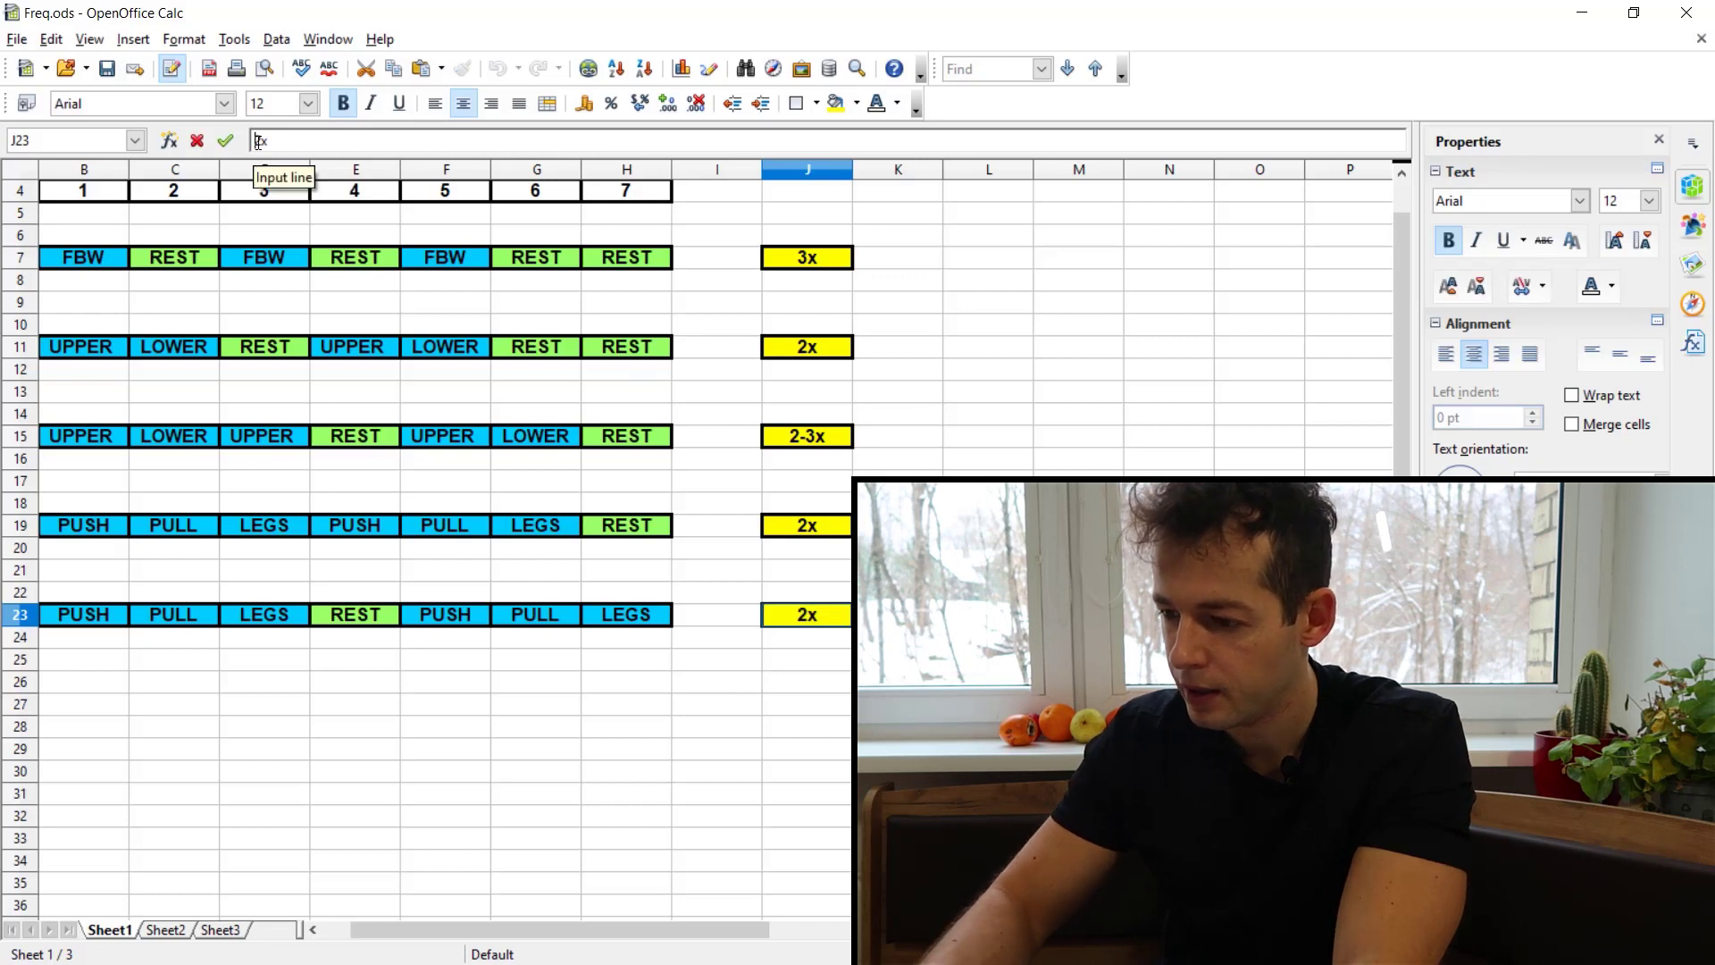
pyautogui.write('<')
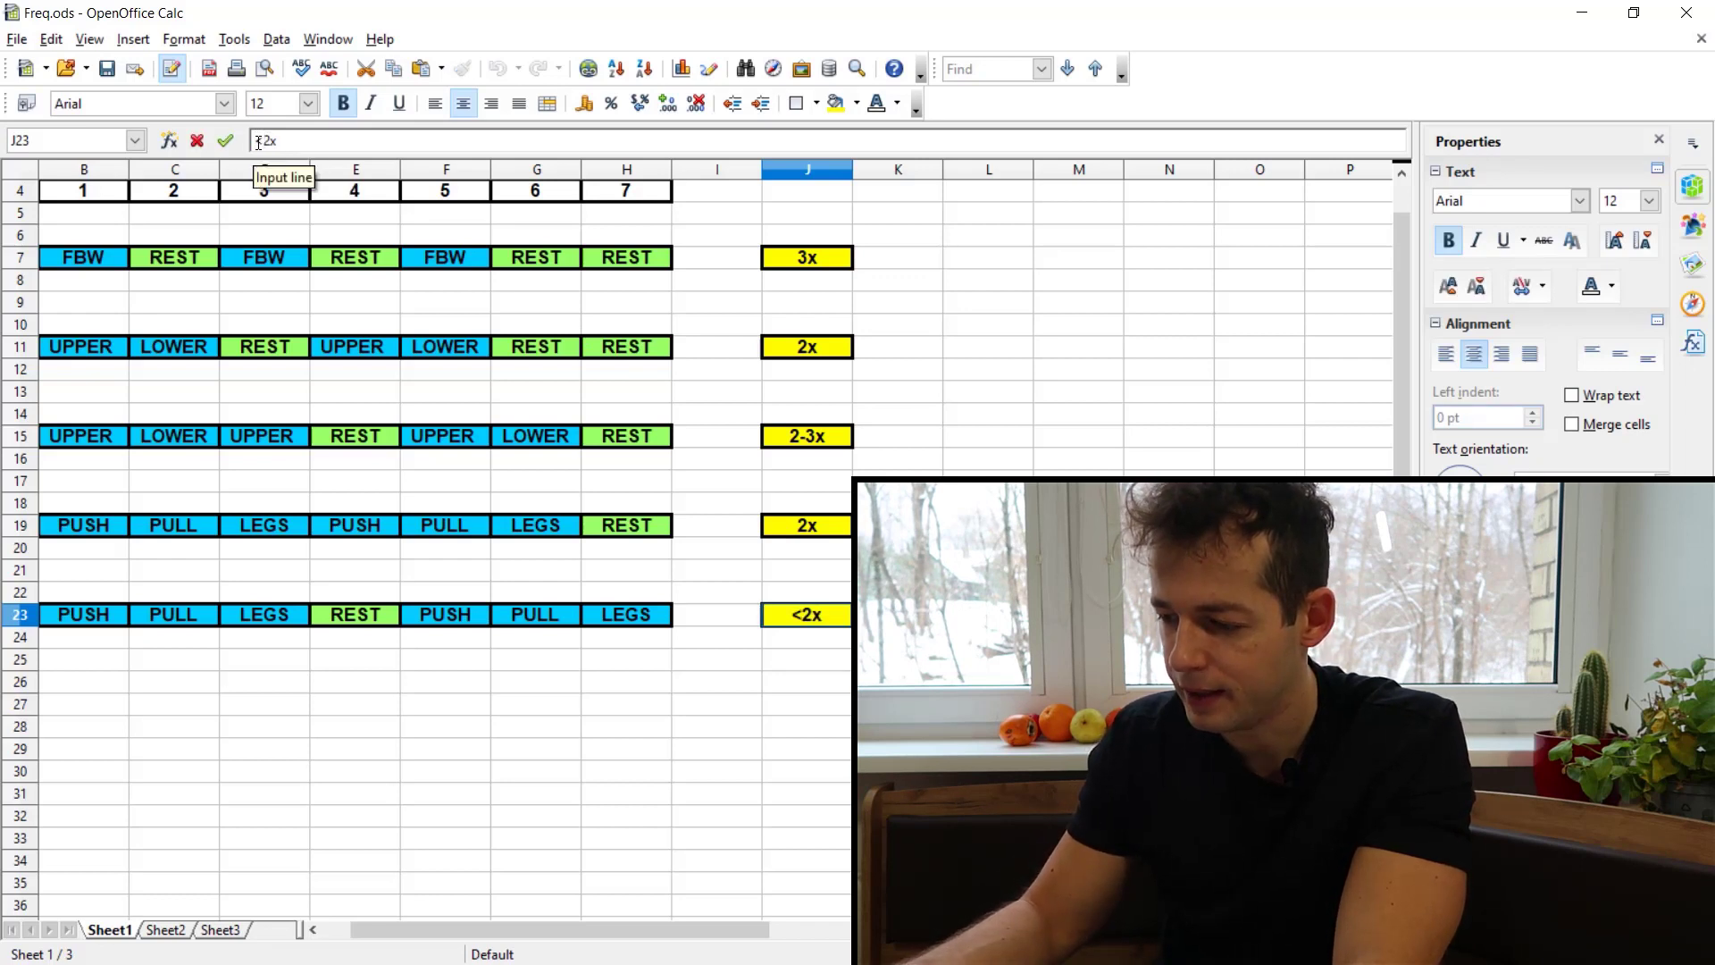
pyautogui.press('Return')
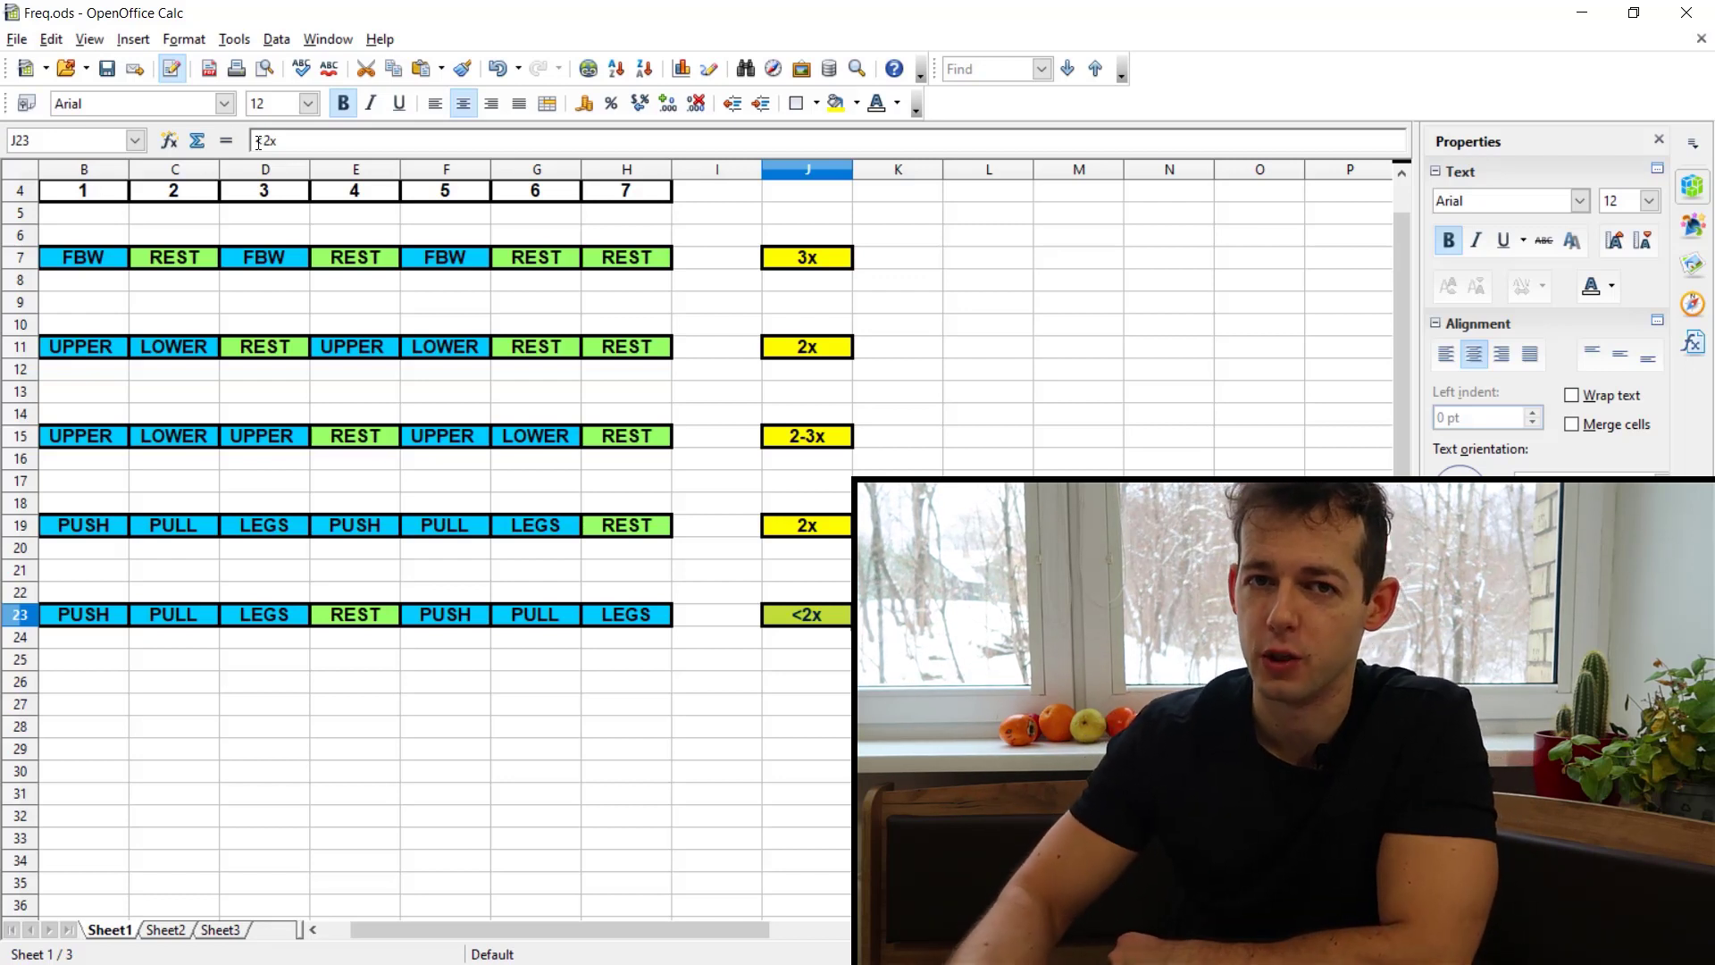
pyautogui.click(266, 324)
pyautogui.moveTo(105, 254); pyautogui.dragTo(848, 622)
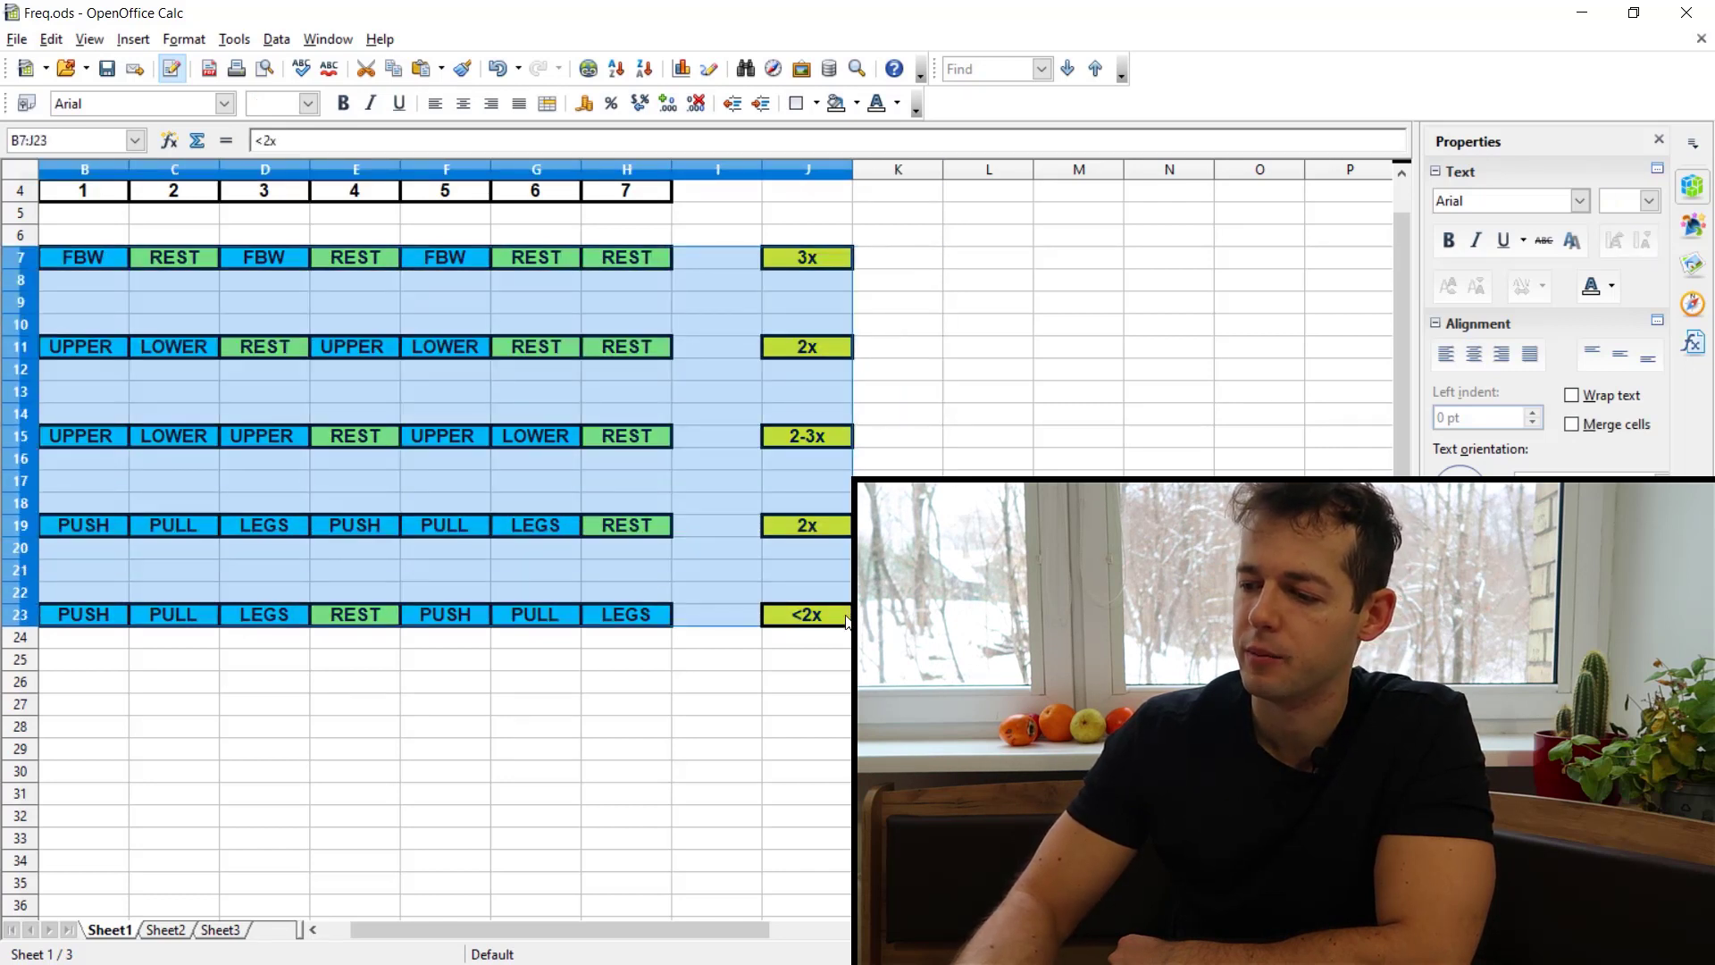
pyautogui.click(694, 422)
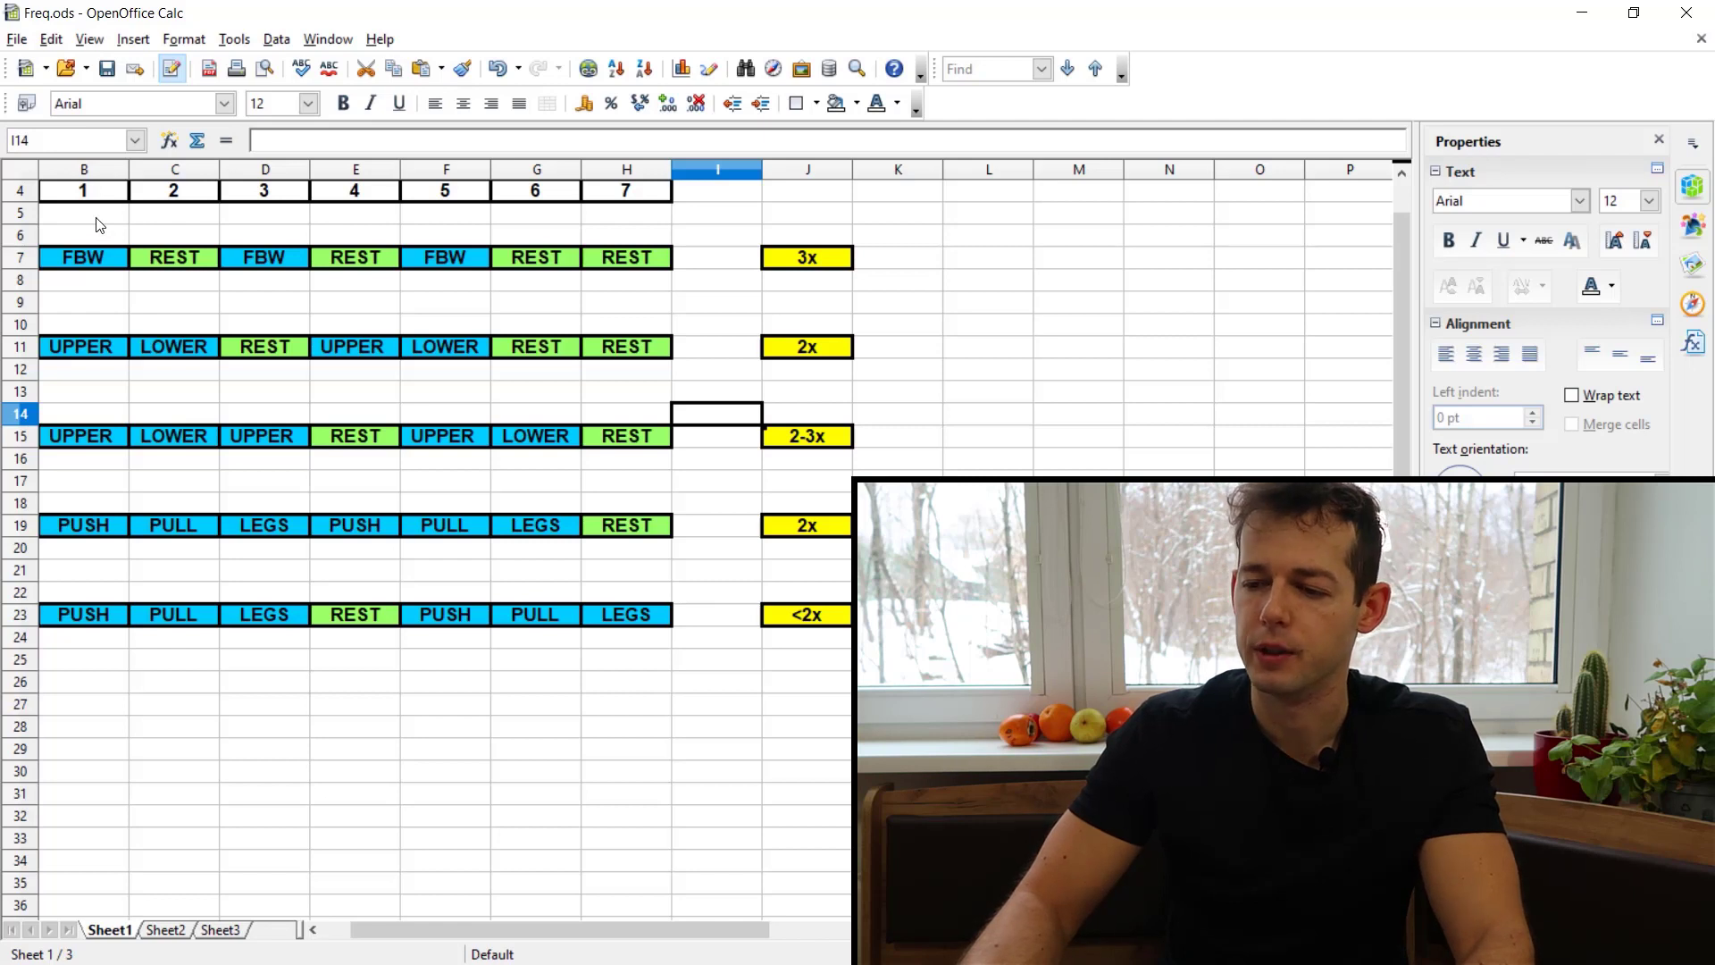
pyautogui.moveTo(99, 225); pyautogui.dragTo(809, 289)
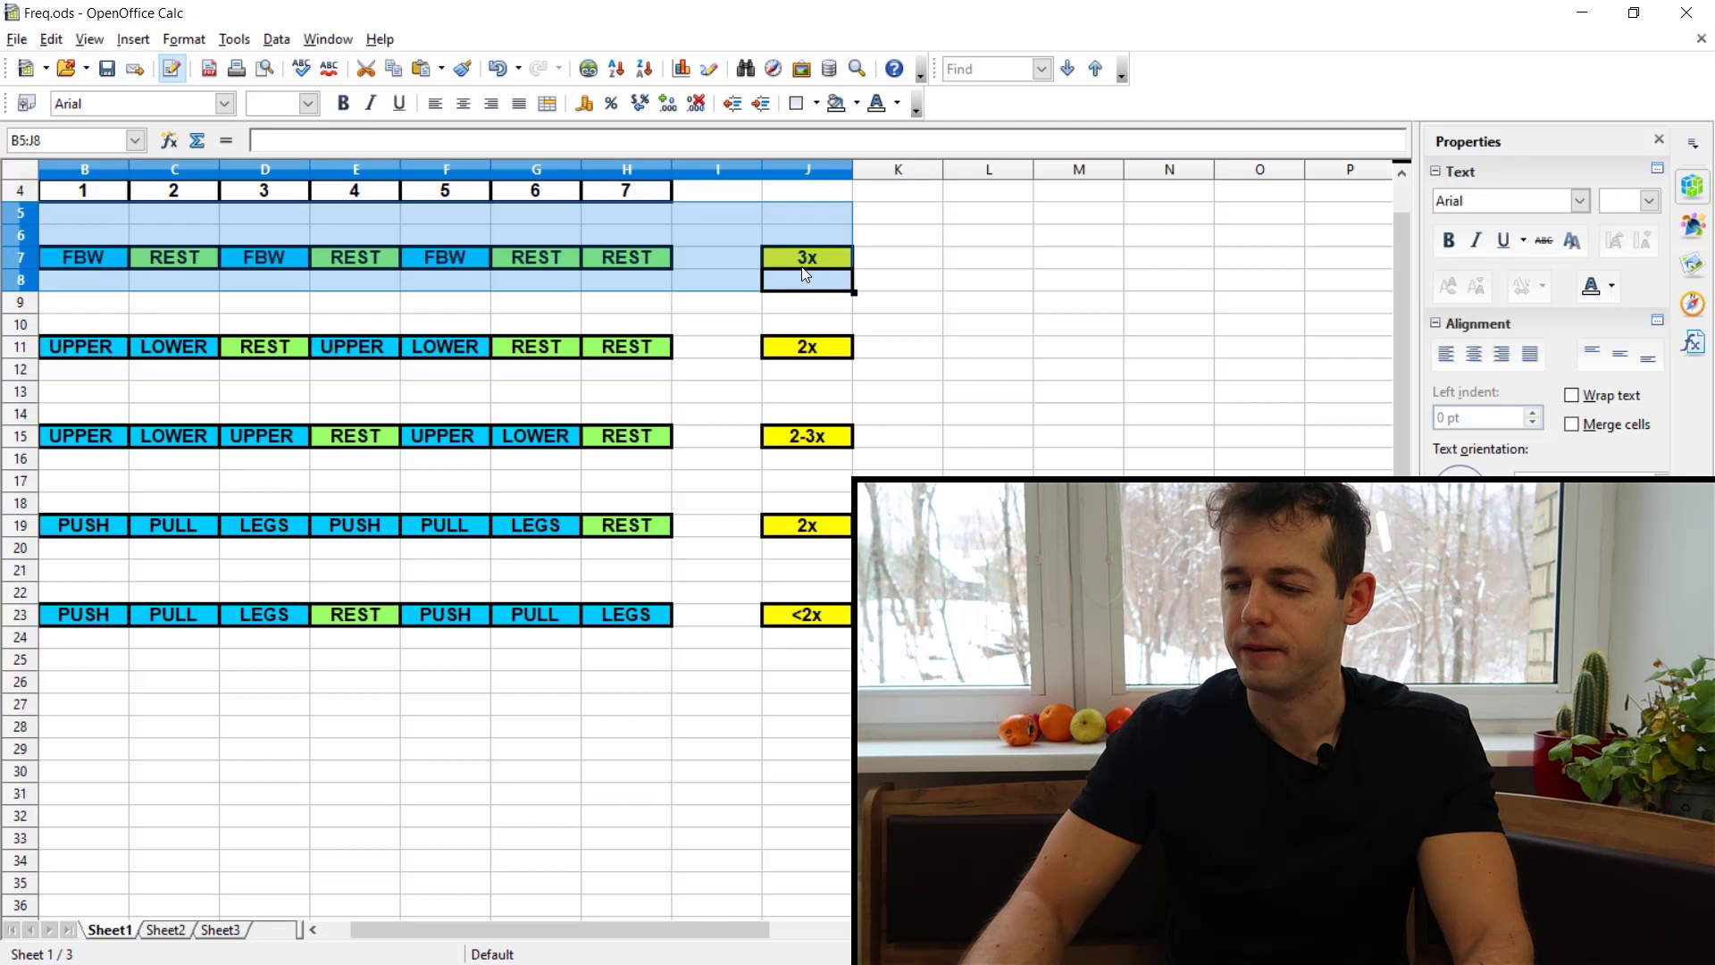
pyautogui.click(802, 267)
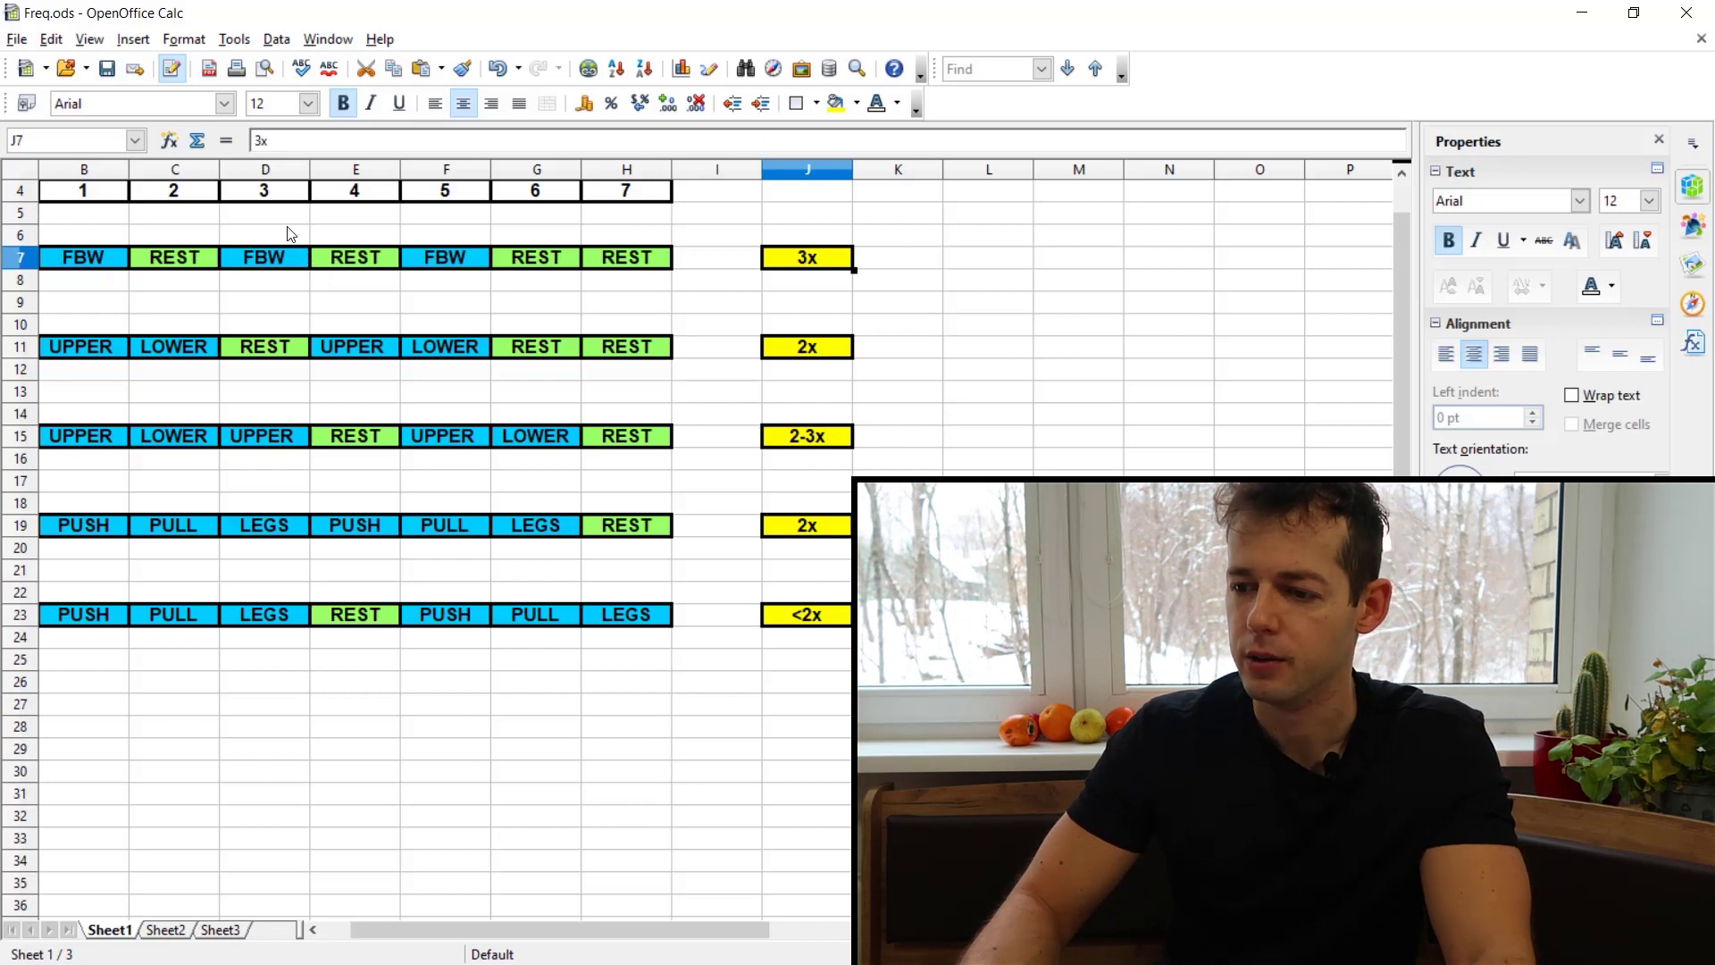
pyautogui.moveTo(109, 226); pyautogui.dragTo(885, 310)
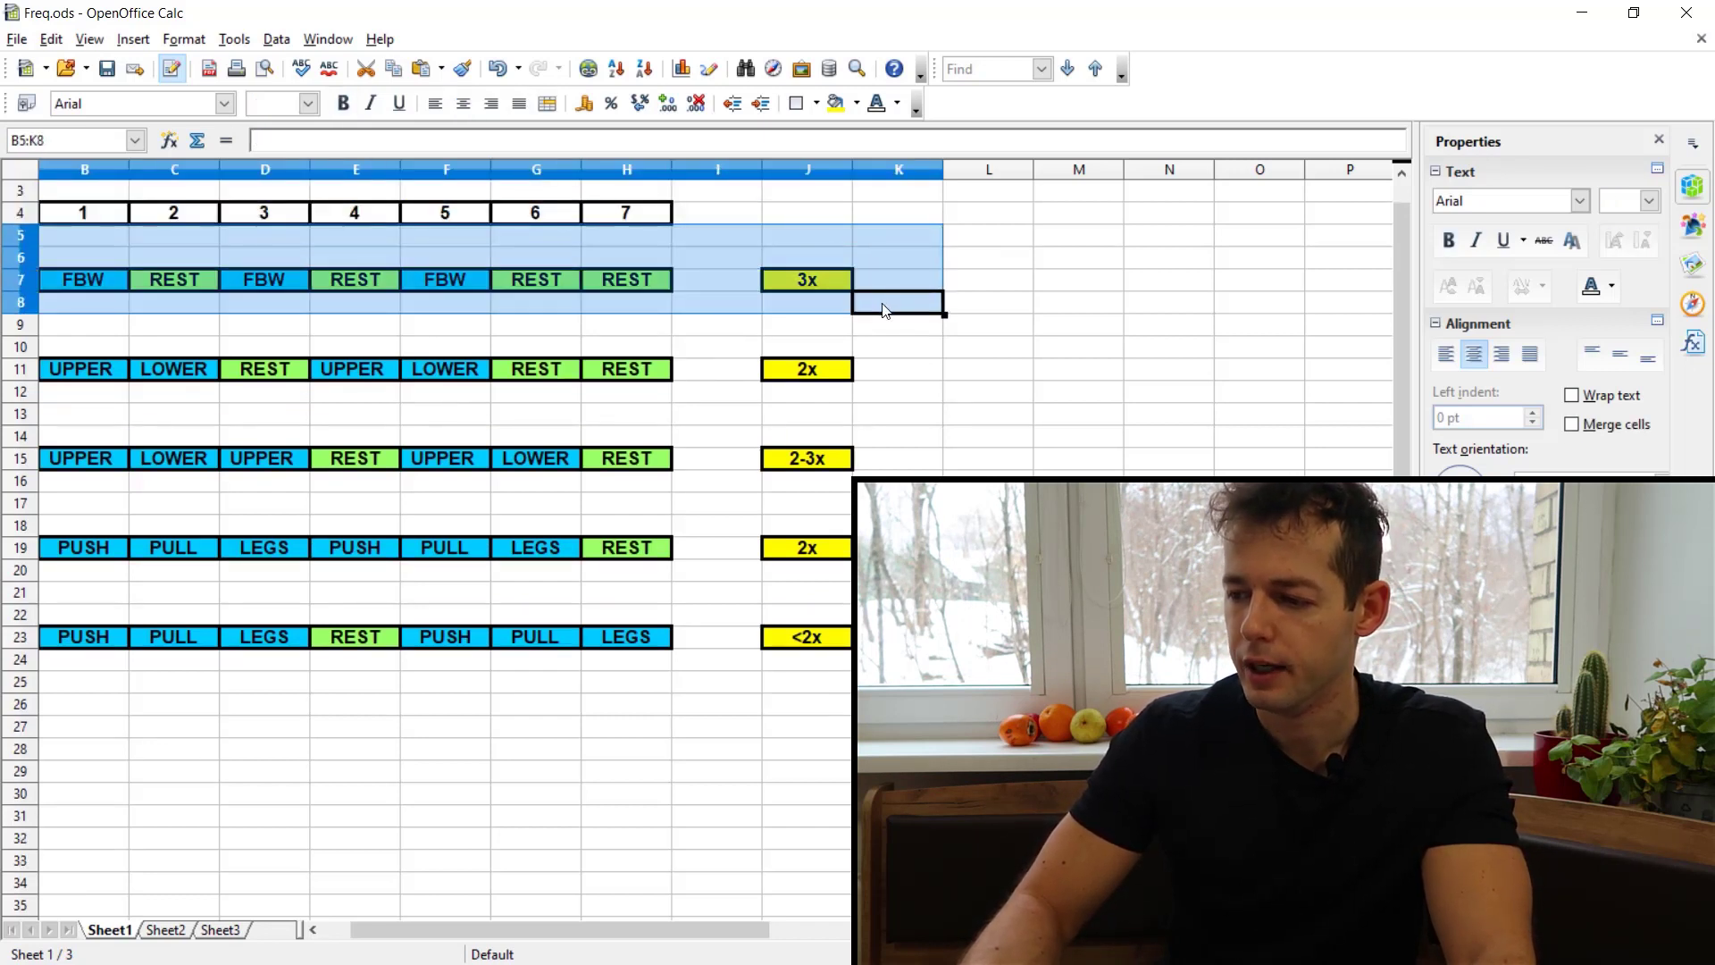
pyautogui.click(894, 368)
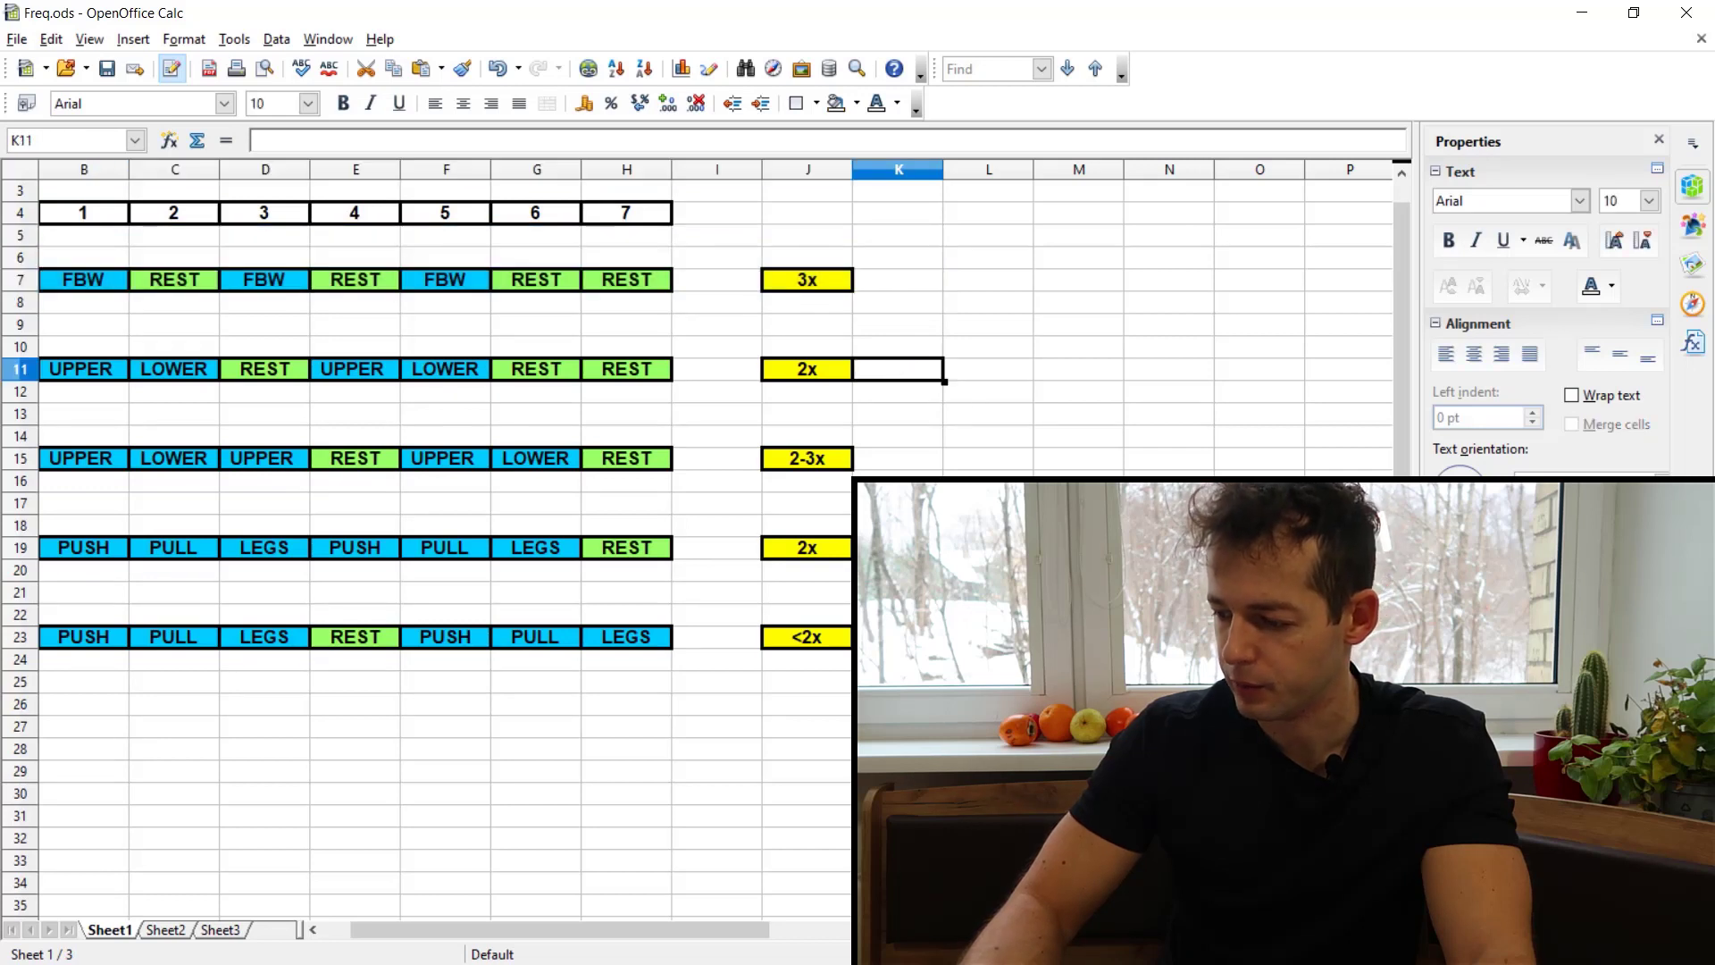
pyautogui.click(989, 525)
pyautogui.scroll(-1, 122, 246)
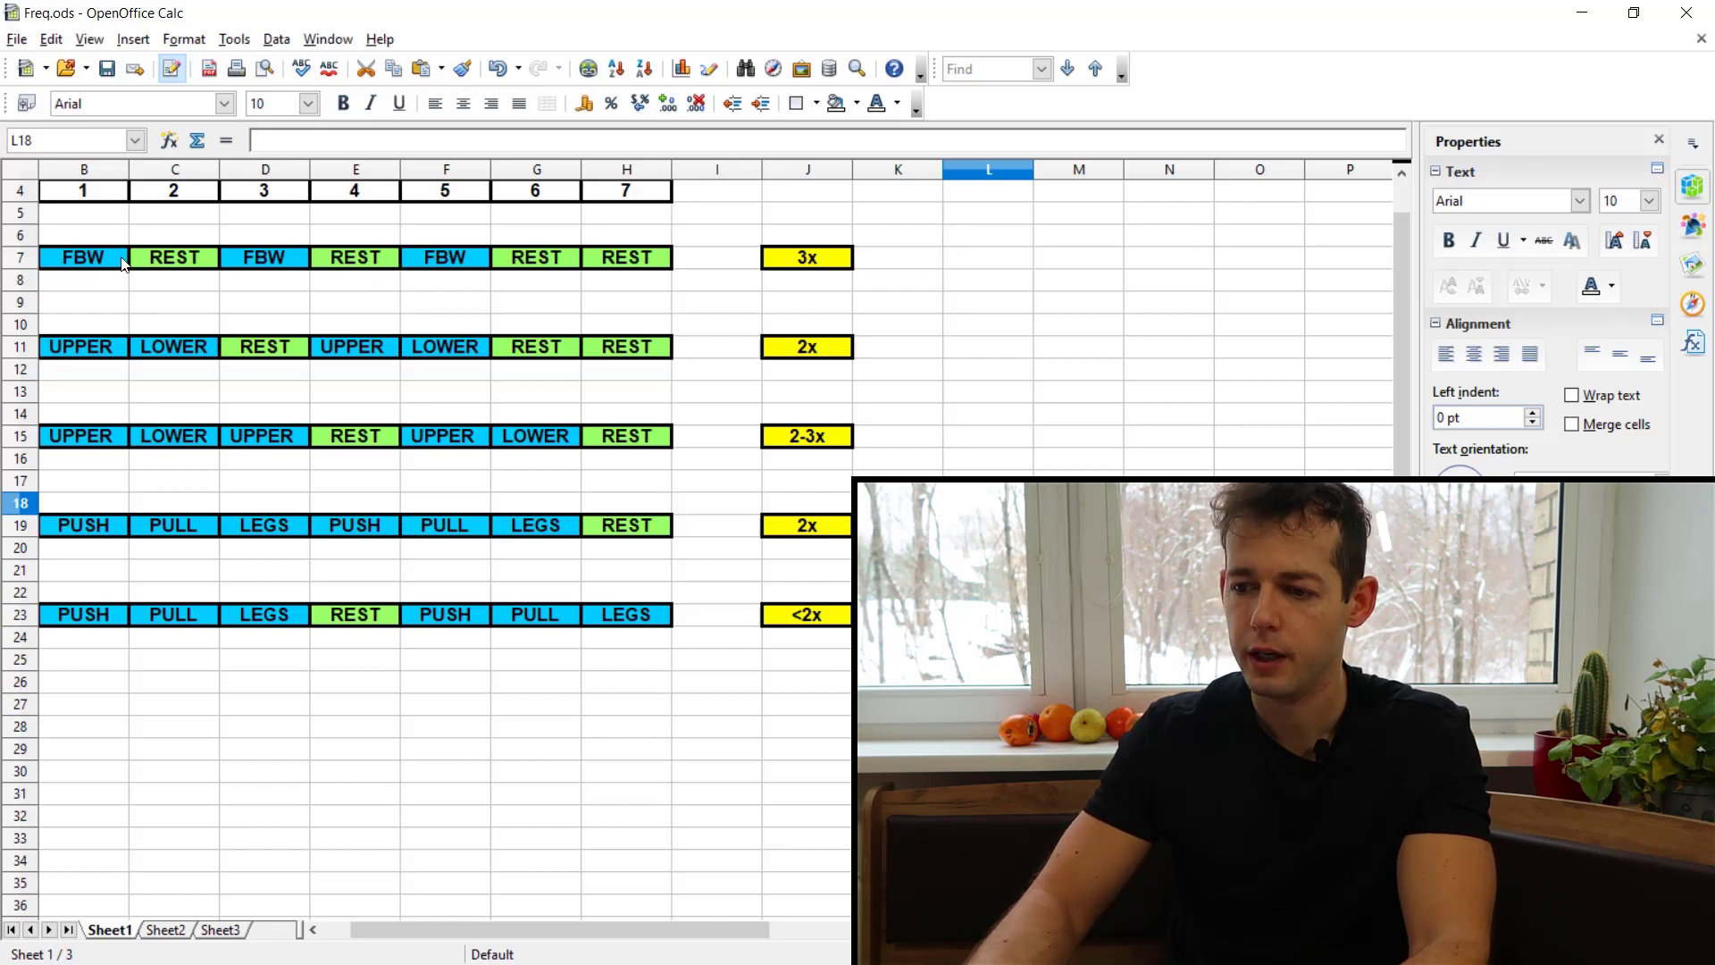
pyautogui.moveTo(134, 259); pyautogui.dragTo(807, 637)
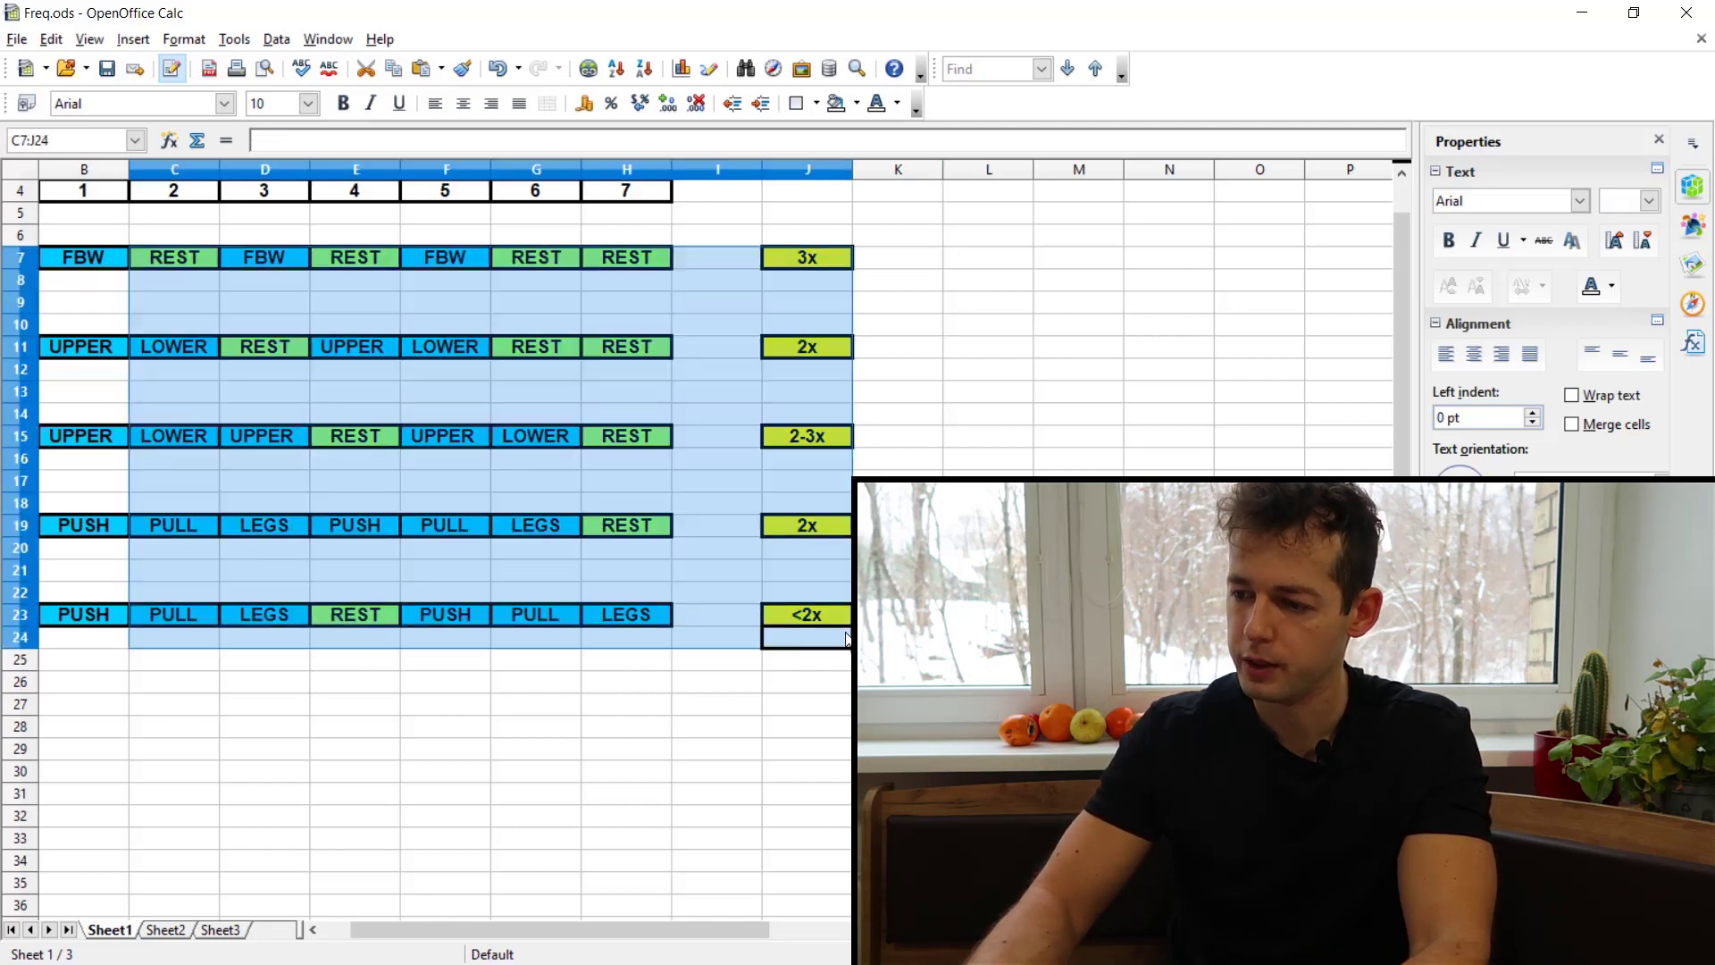
pyautogui.click(990, 461)
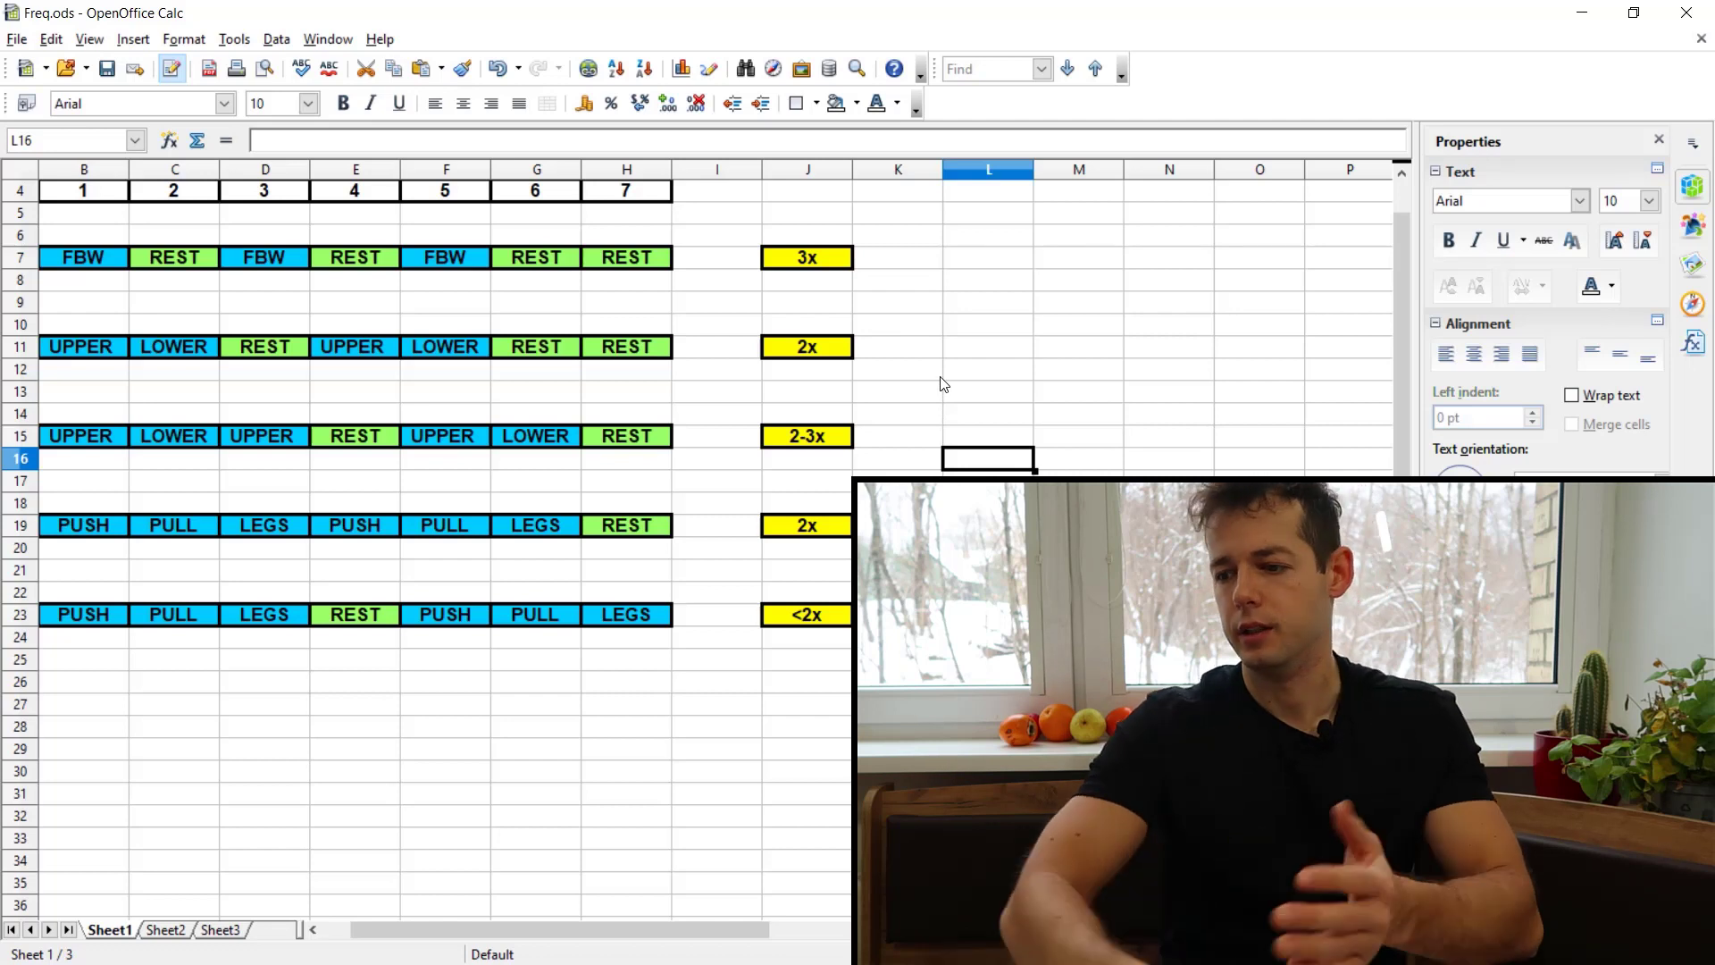
# Paste the pink 12 from L7 into L11, L15, L19 and L23.
pyautogui.click(981, 272)
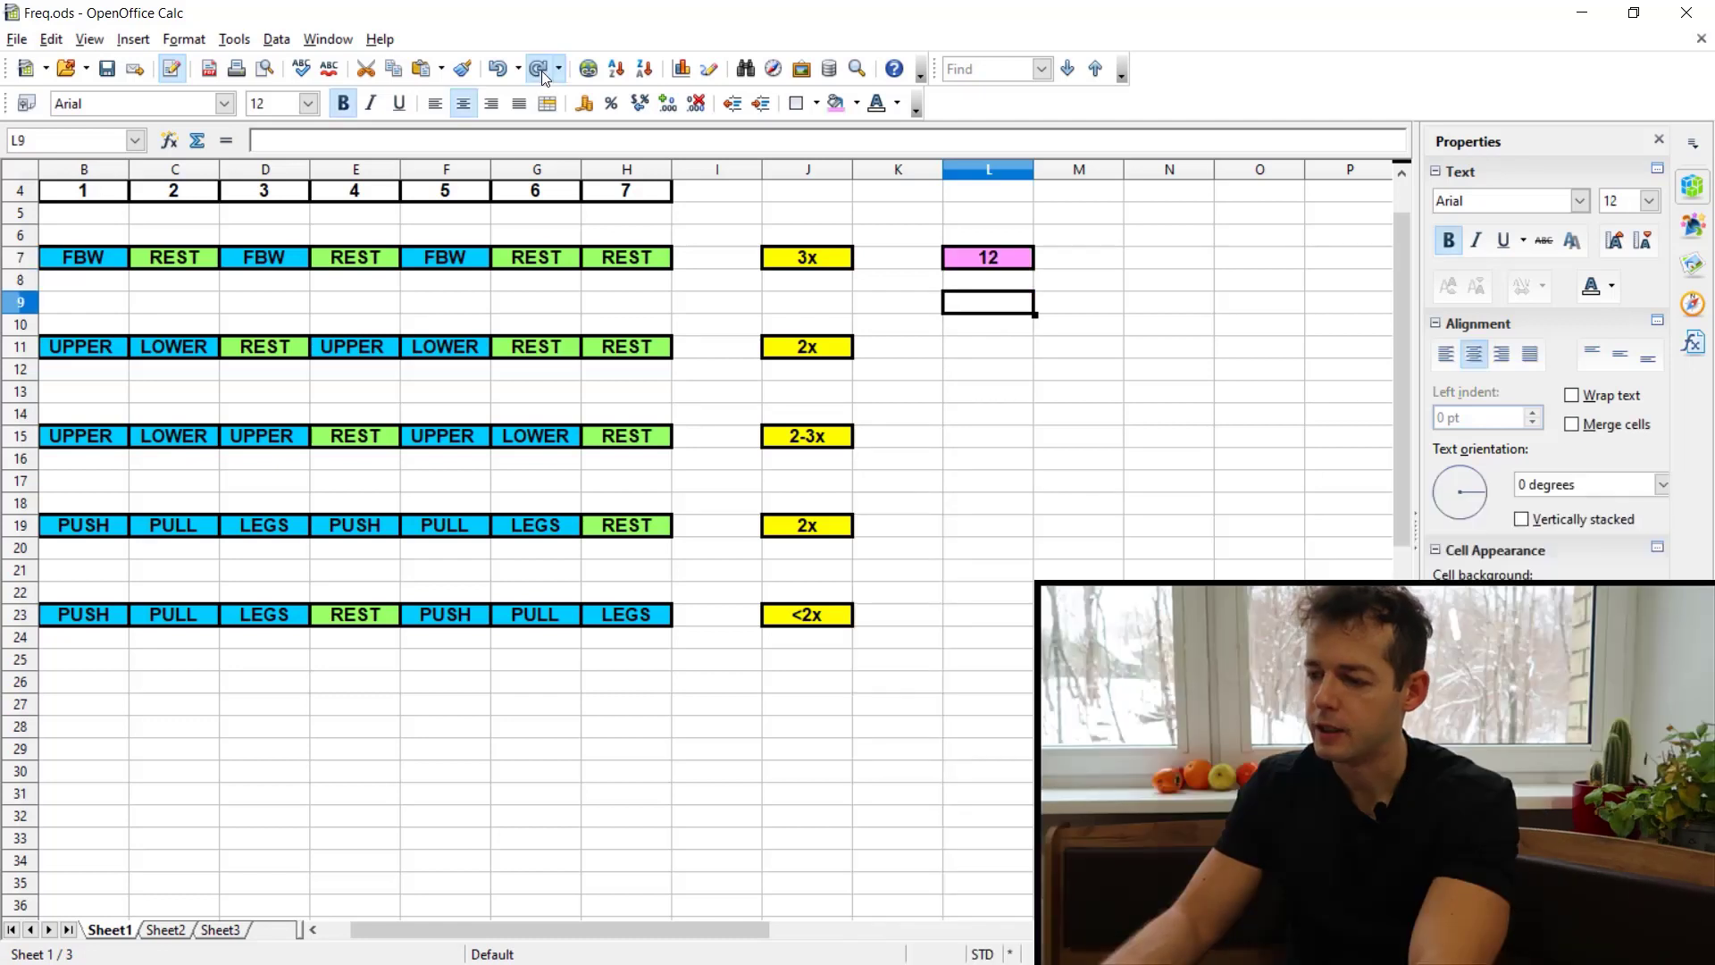
pyautogui.press('Down')
pyautogui.press('Down')
pyautogui.write('12')
pyautogui.press('Down')
pyautogui.press('Down')
pyautogui.press('Down')
pyautogui.press('Down')
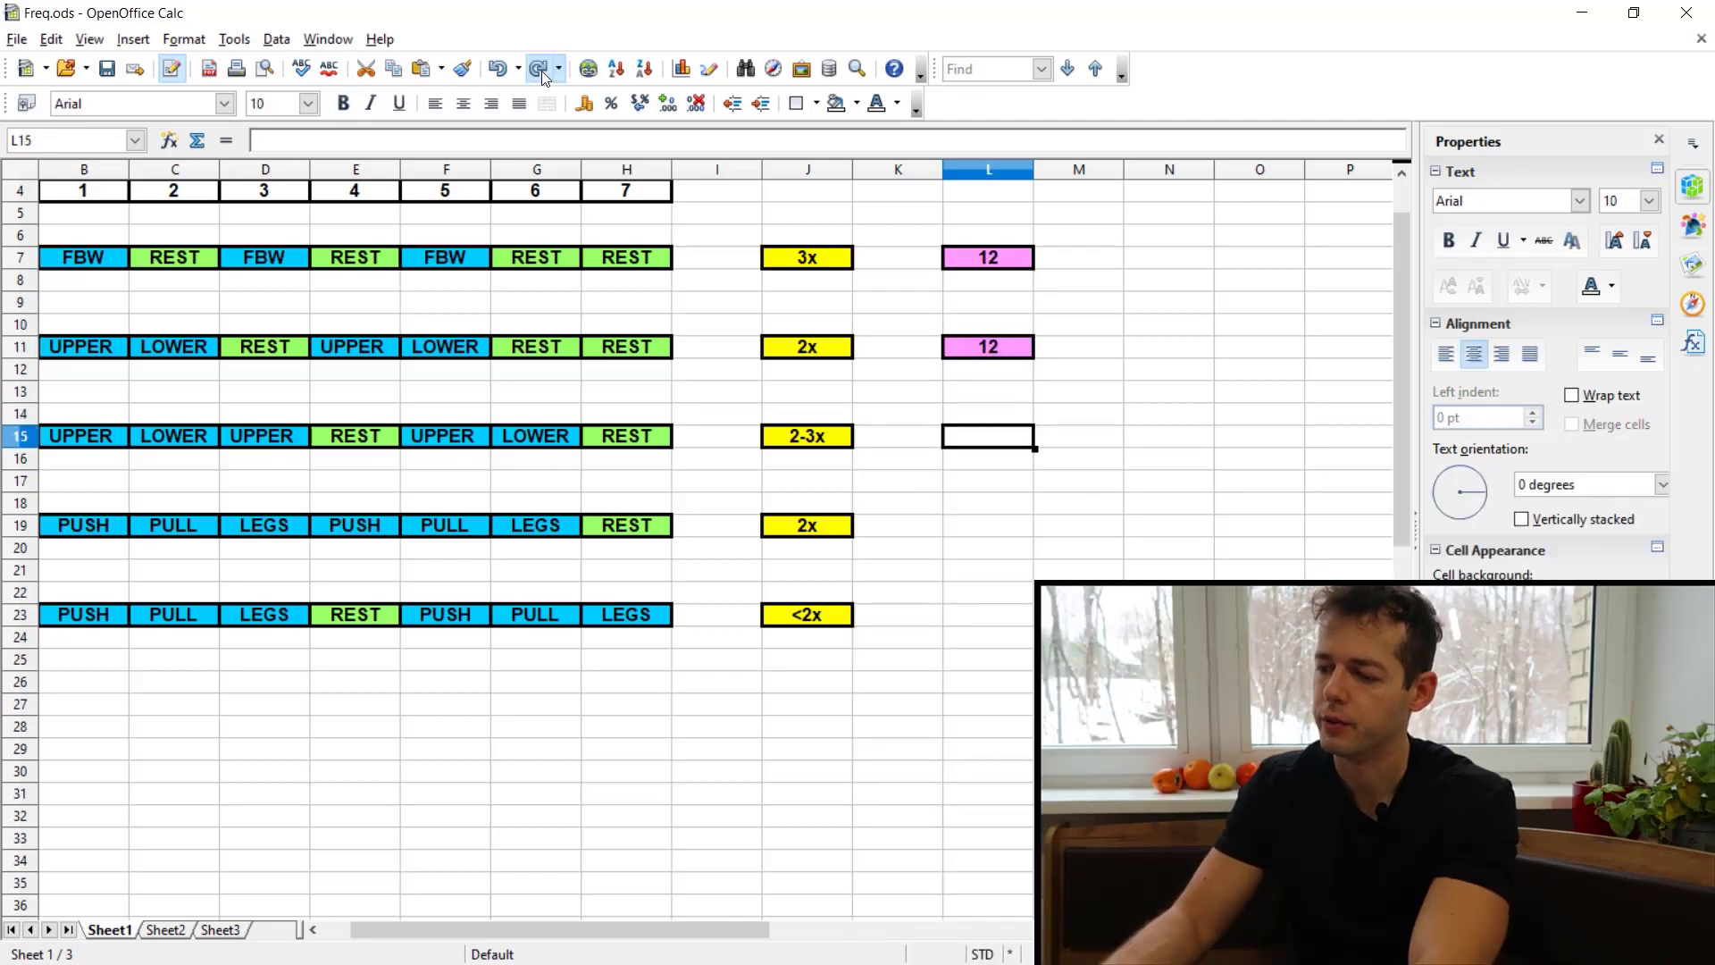
pyautogui.write('12')
pyautogui.press('Down')
pyautogui.press('Down')
pyautogui.press('Down')
pyautogui.press('Down')
pyautogui.write('12')
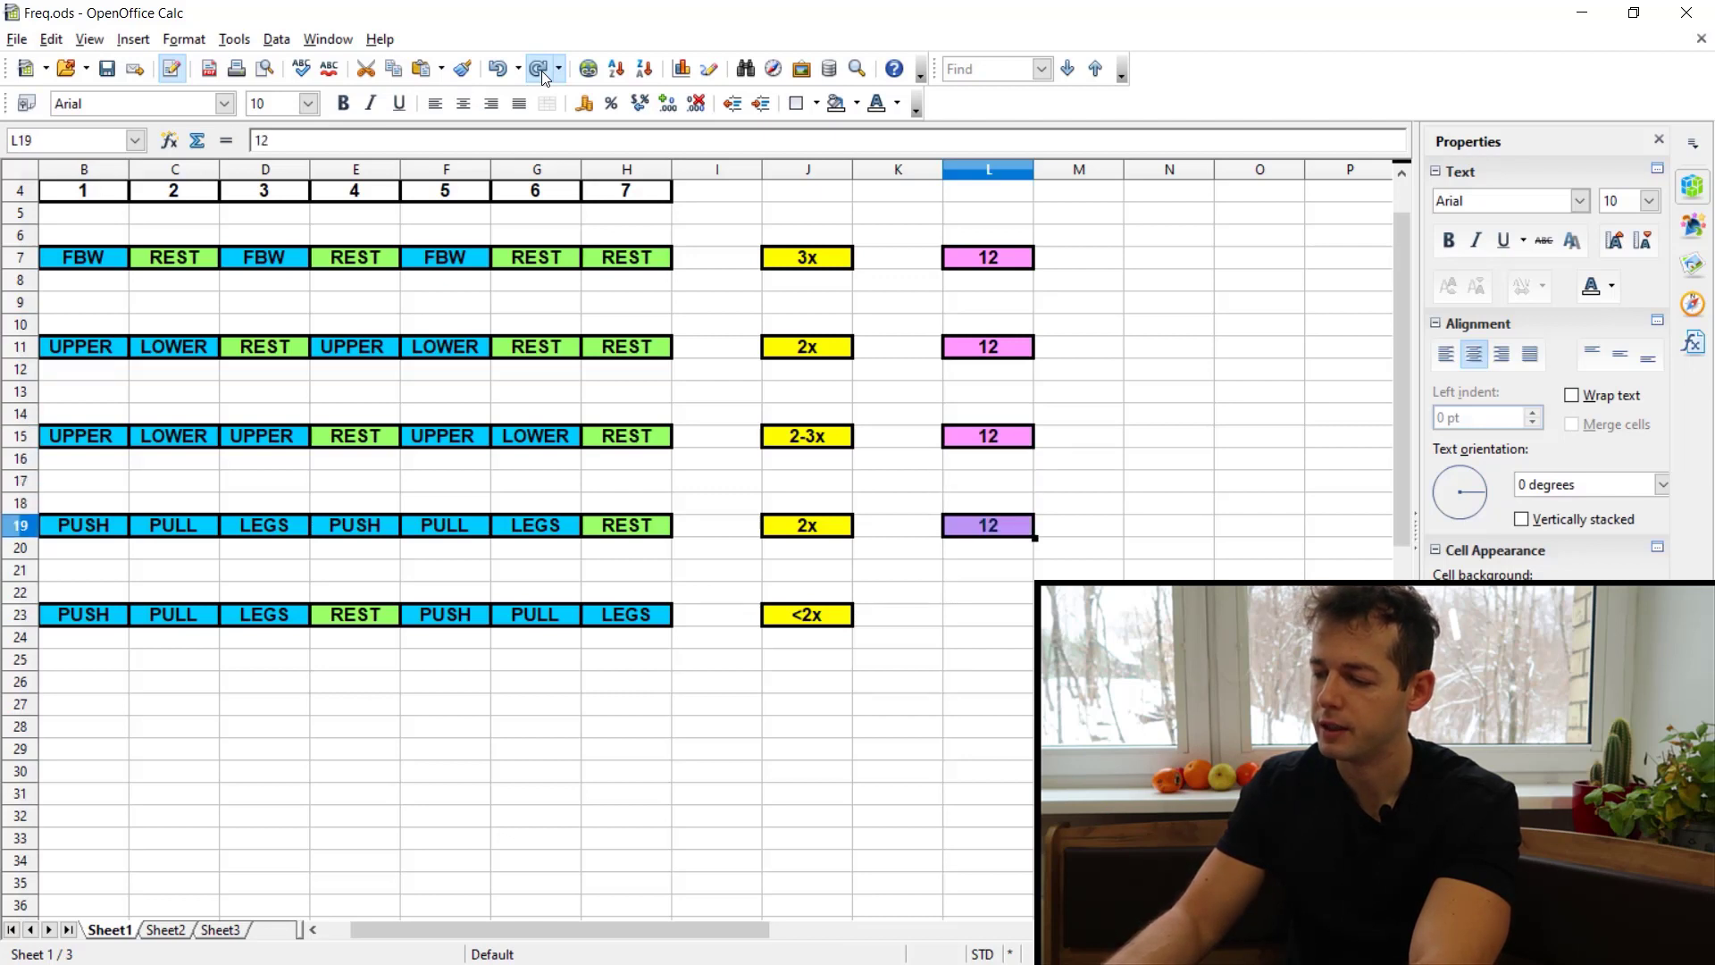
pyautogui.press('Down')
pyautogui.press('Down')
pyautogui.press('Down')
pyautogui.press('Down')
pyautogui.write('12')
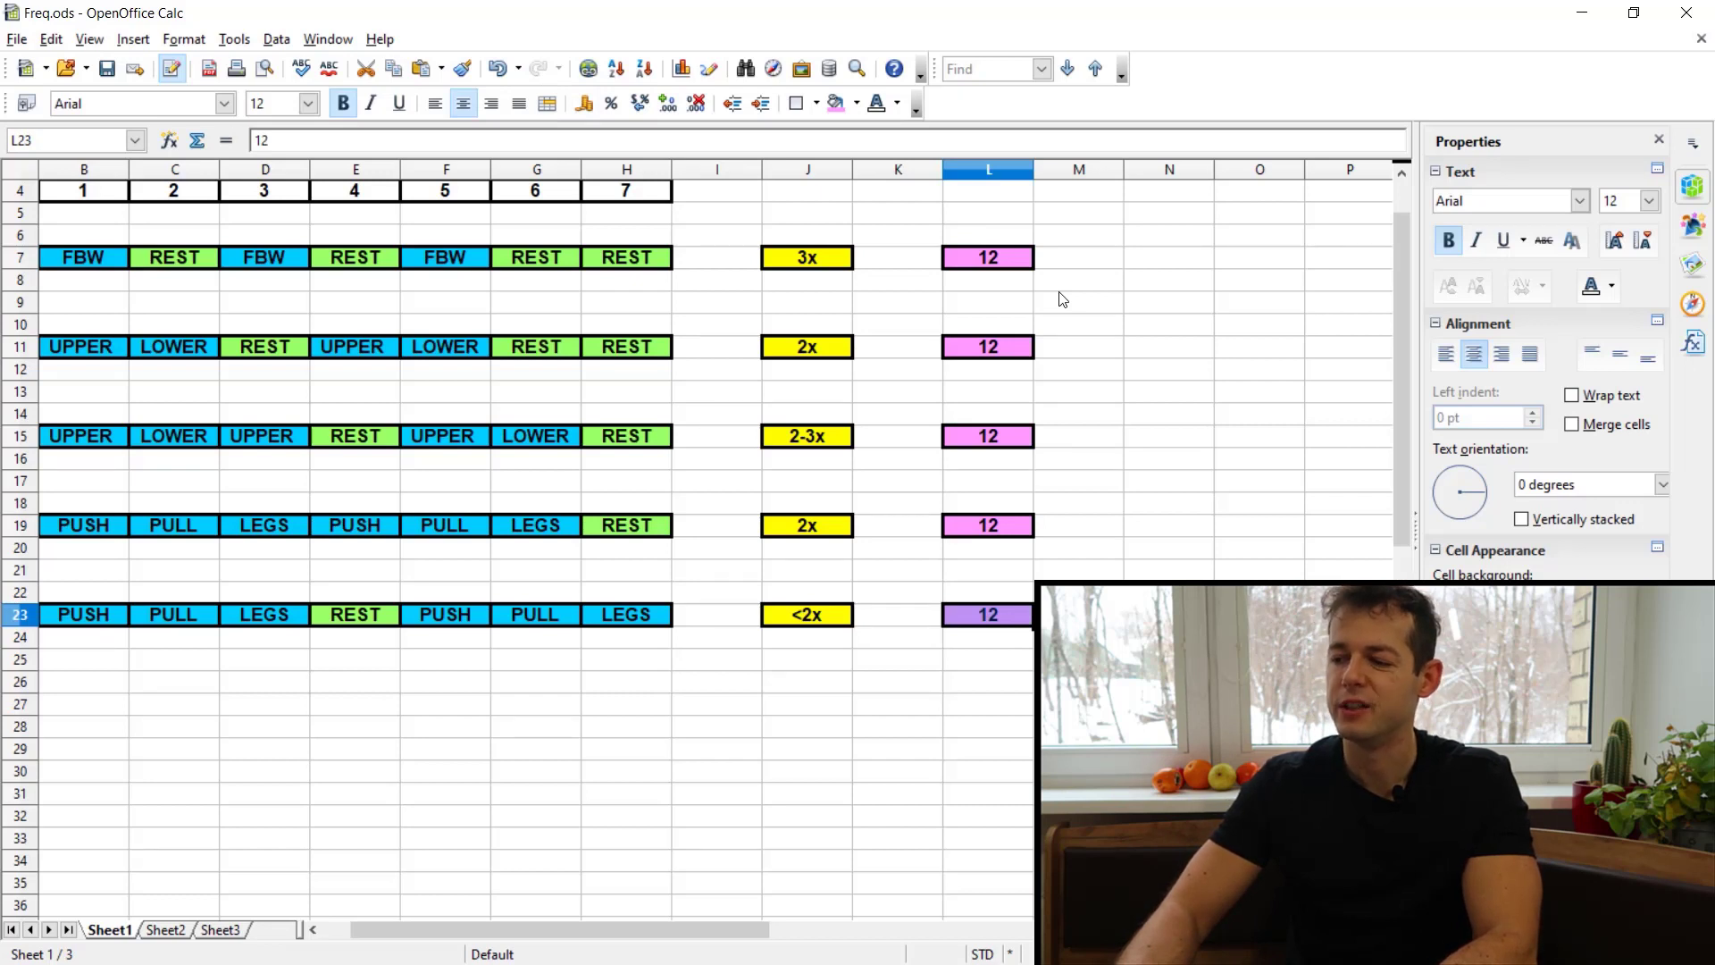
# Review the first split's FBW days in B7, D7 and F7 and its 3x label in J7.
pyautogui.click(994, 268)
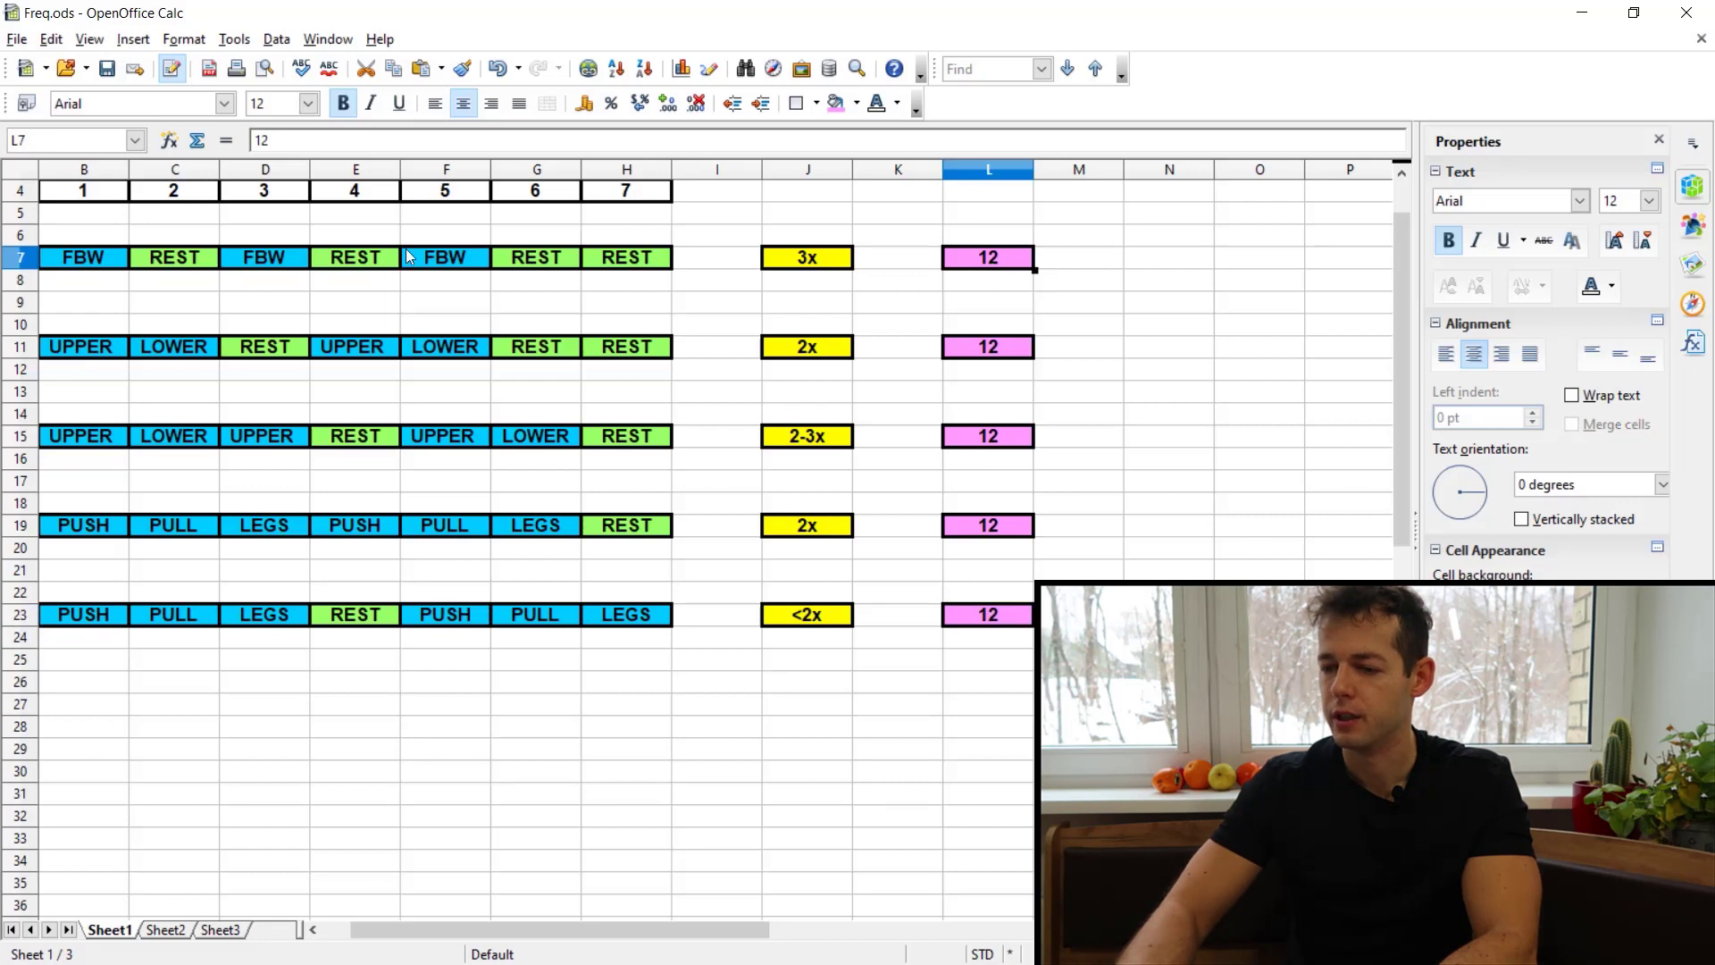
pyautogui.moveTo(96, 266); pyautogui.dragTo(536, 284)
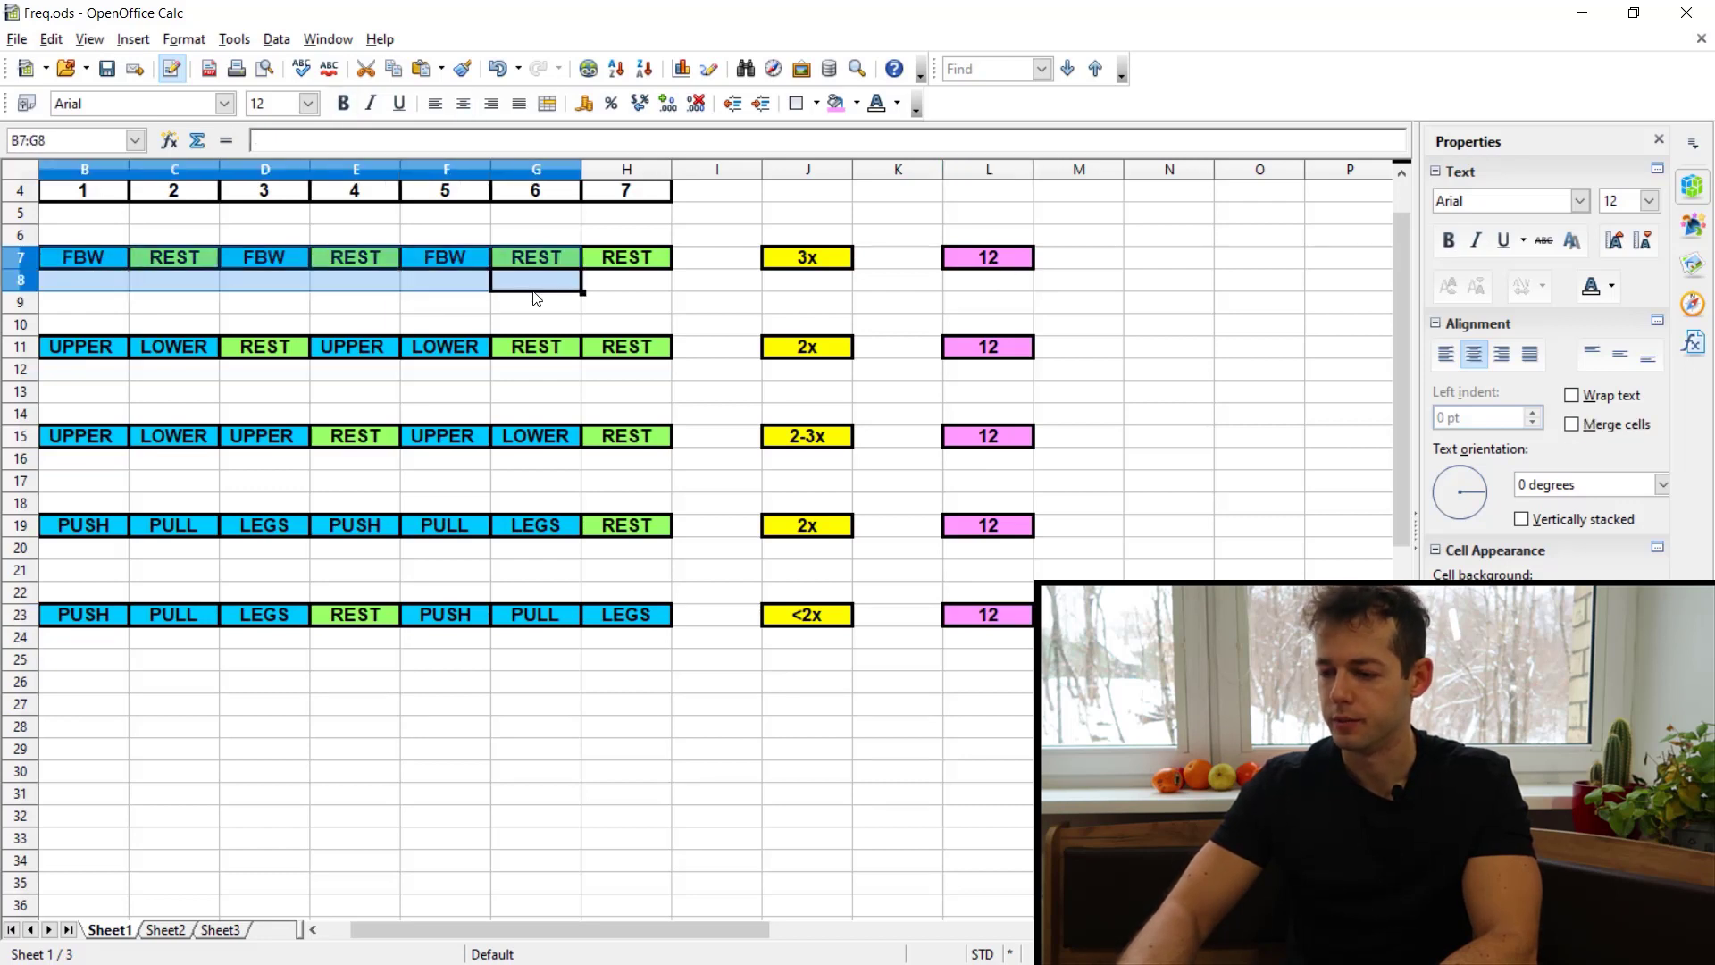
pyautogui.click(98, 268)
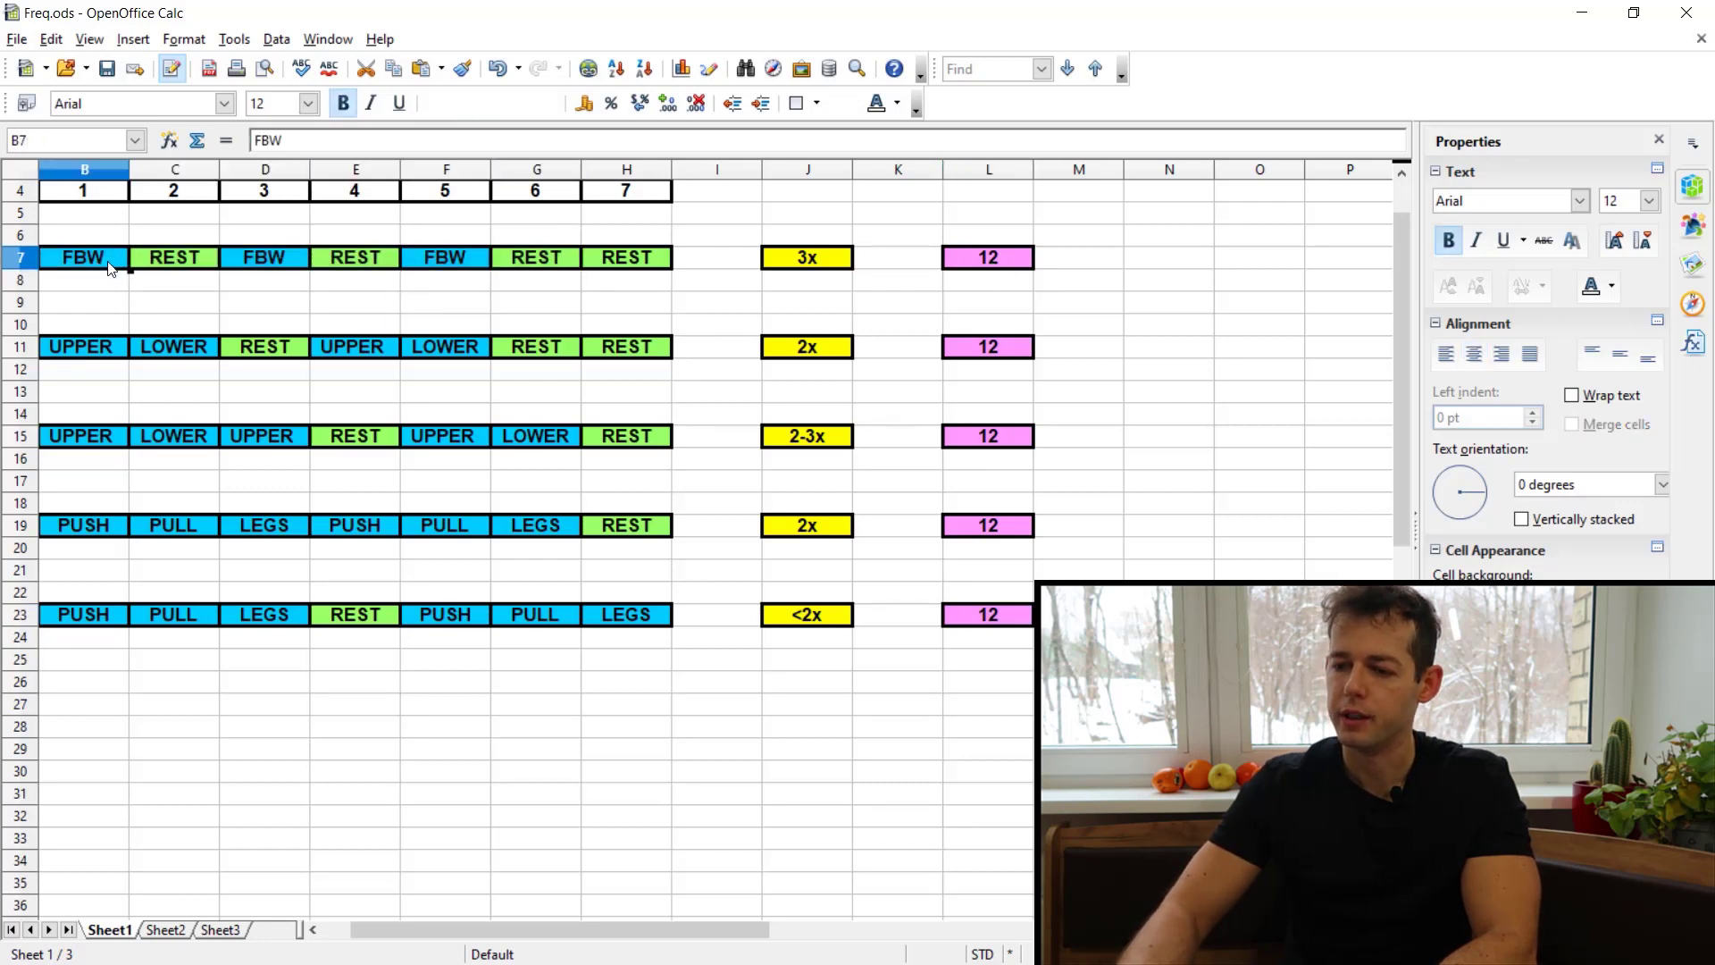
pyautogui.click(259, 259)
pyautogui.click(456, 256)
pyautogui.press('Right')
pyautogui.press('Right')
pyautogui.press('Right')
pyautogui.press('Right')
pyautogui.press('Right')
pyautogui.press('Right')
pyautogui.press('Right')
pyautogui.press('Right')
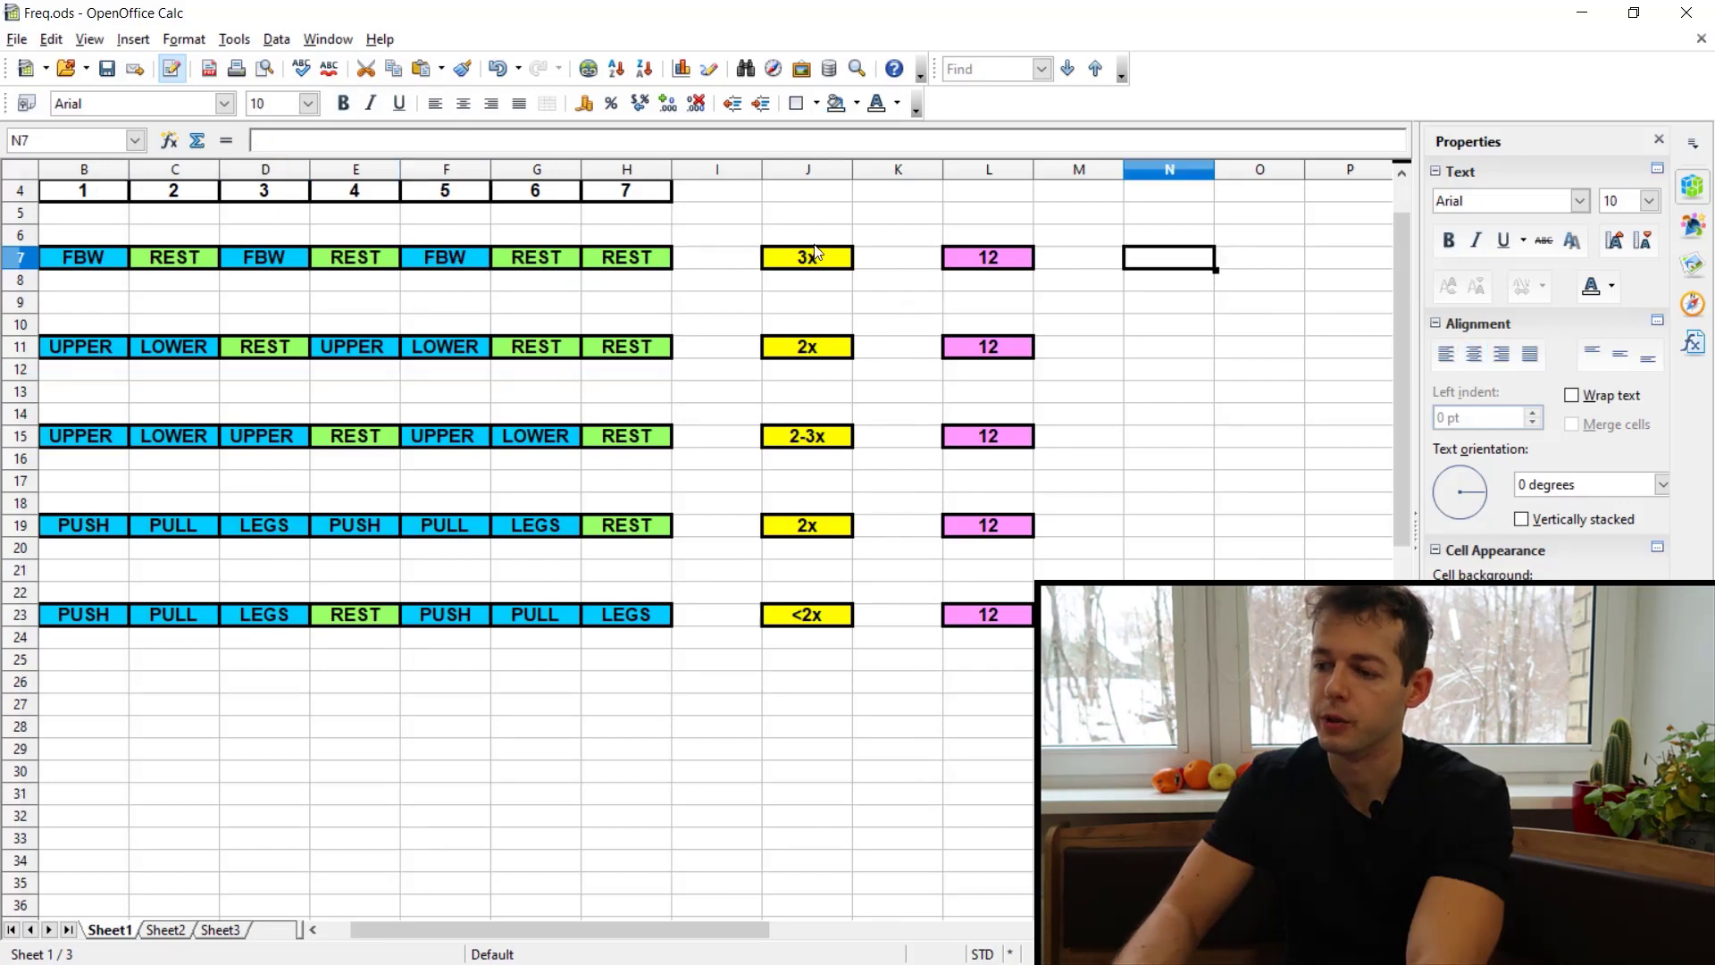
pyautogui.click(813, 259)
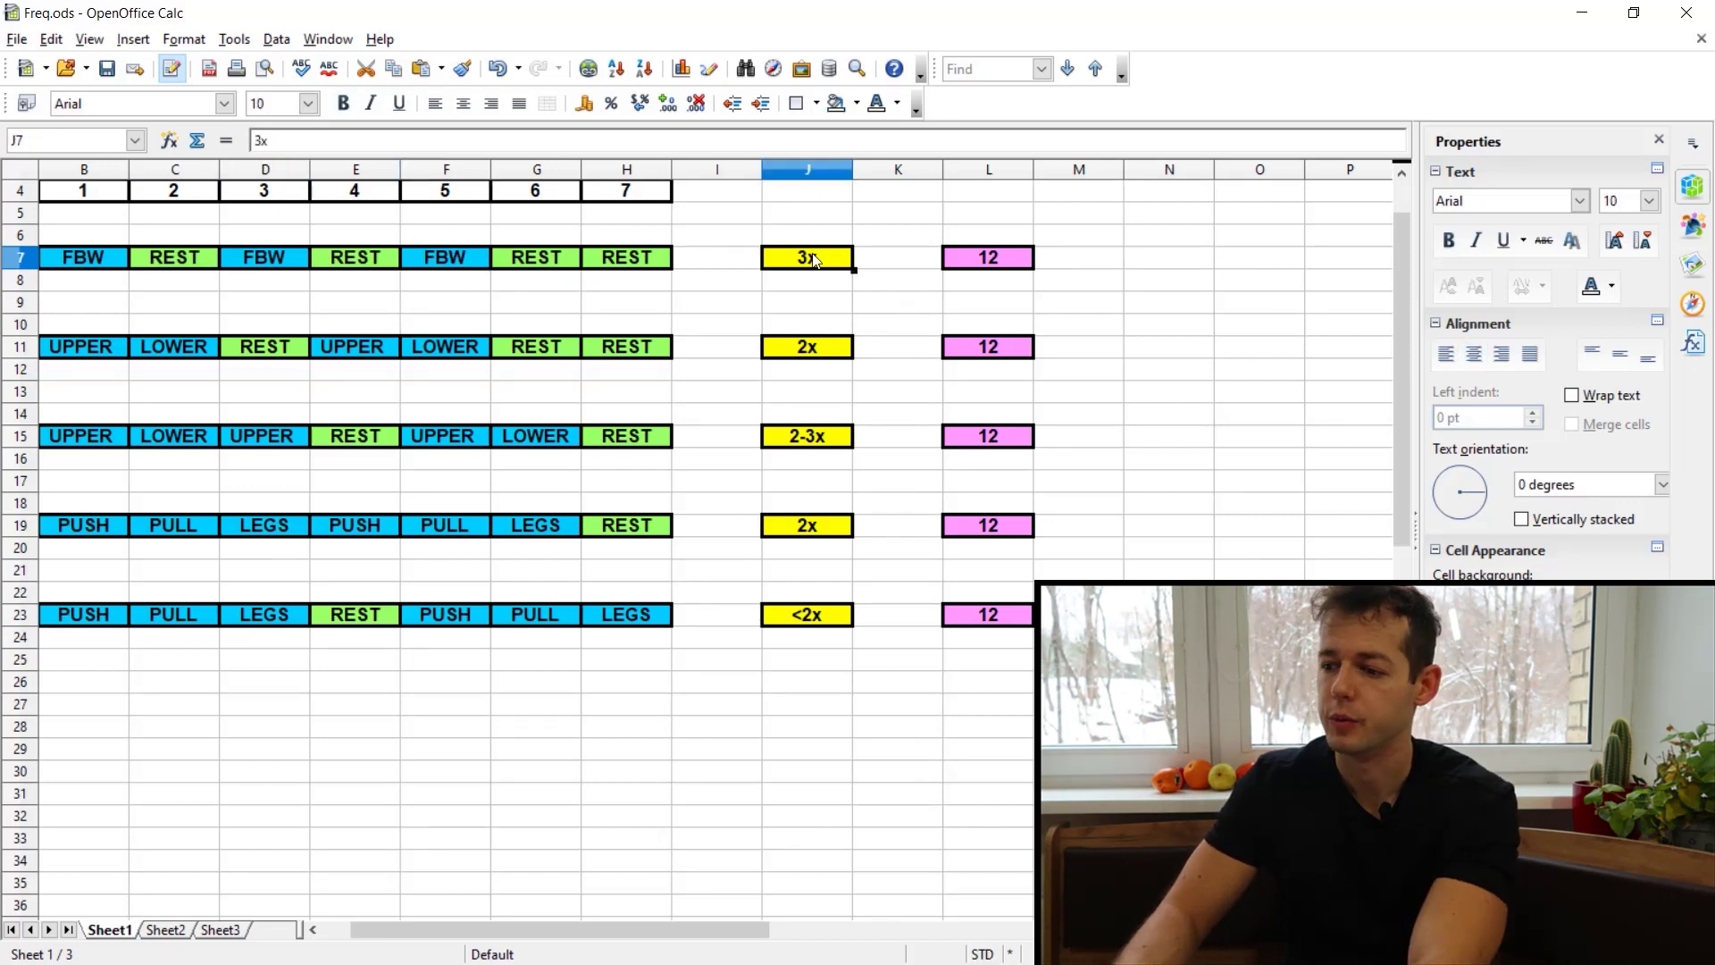
# Paste a pink cell into B6 reading 4, then copy it into D6 and F6.
pyautogui.click(79, 236)
pyautogui.write('12')
pyautogui.write('4')
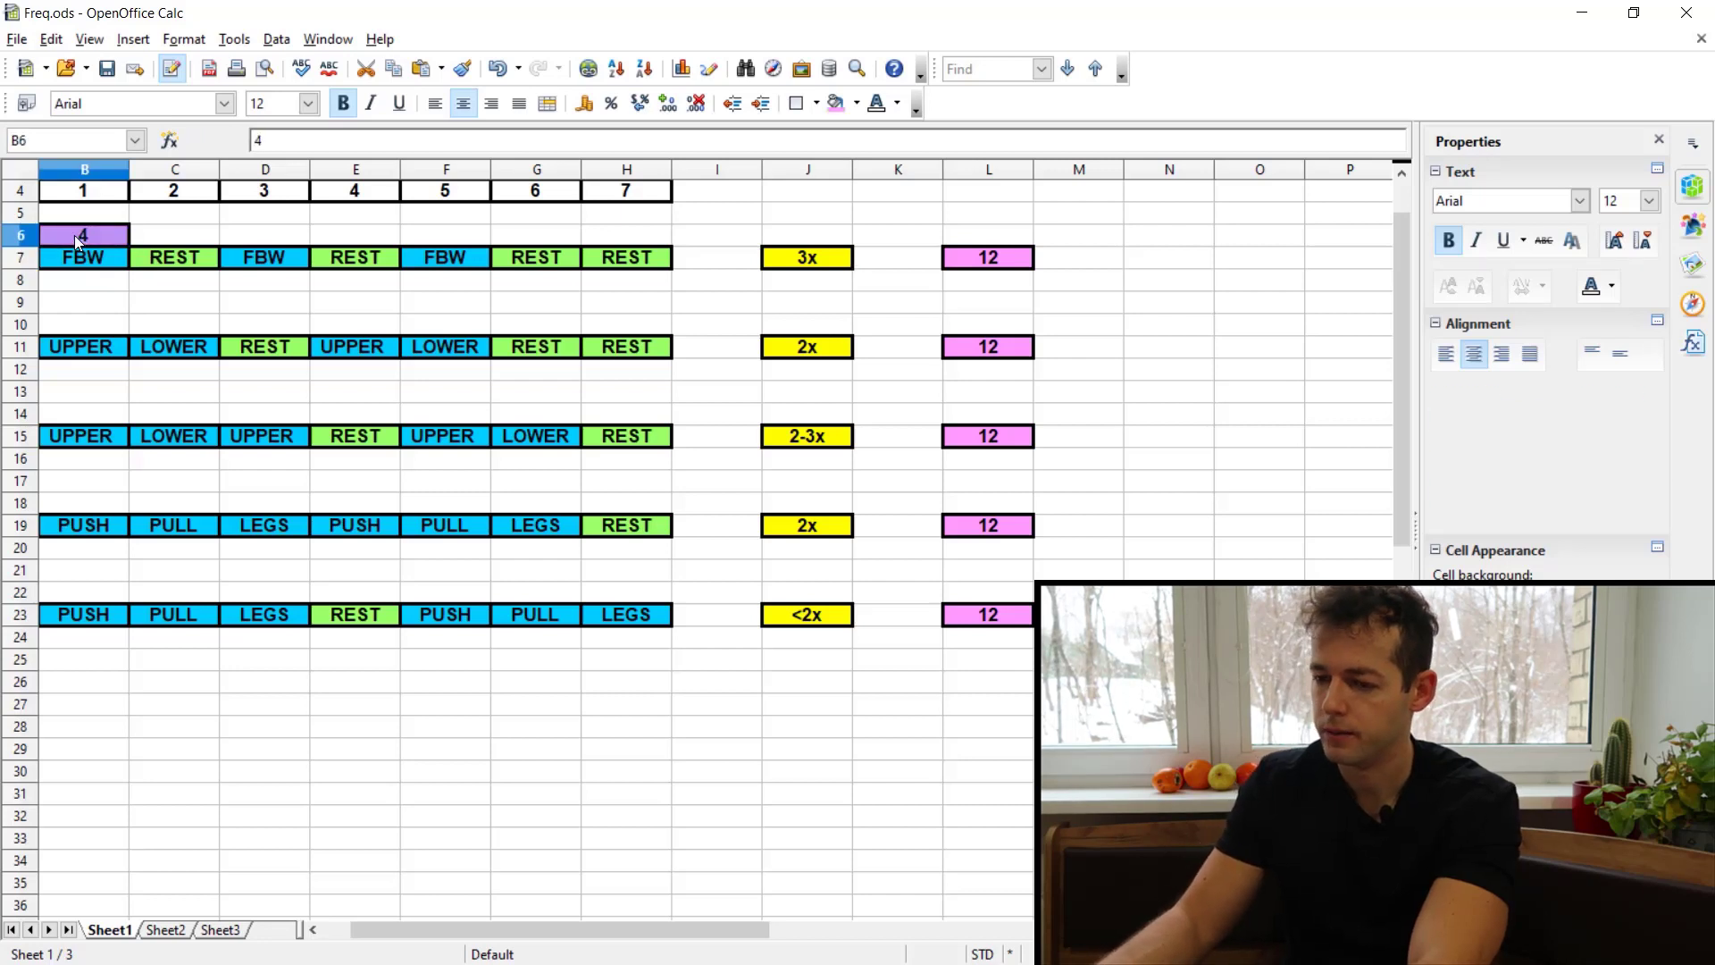
pyautogui.hotkey('ctrl', 'c')
pyautogui.press('Right')
pyautogui.press('Right')
pyautogui.hotkey('ctrl', 'v')
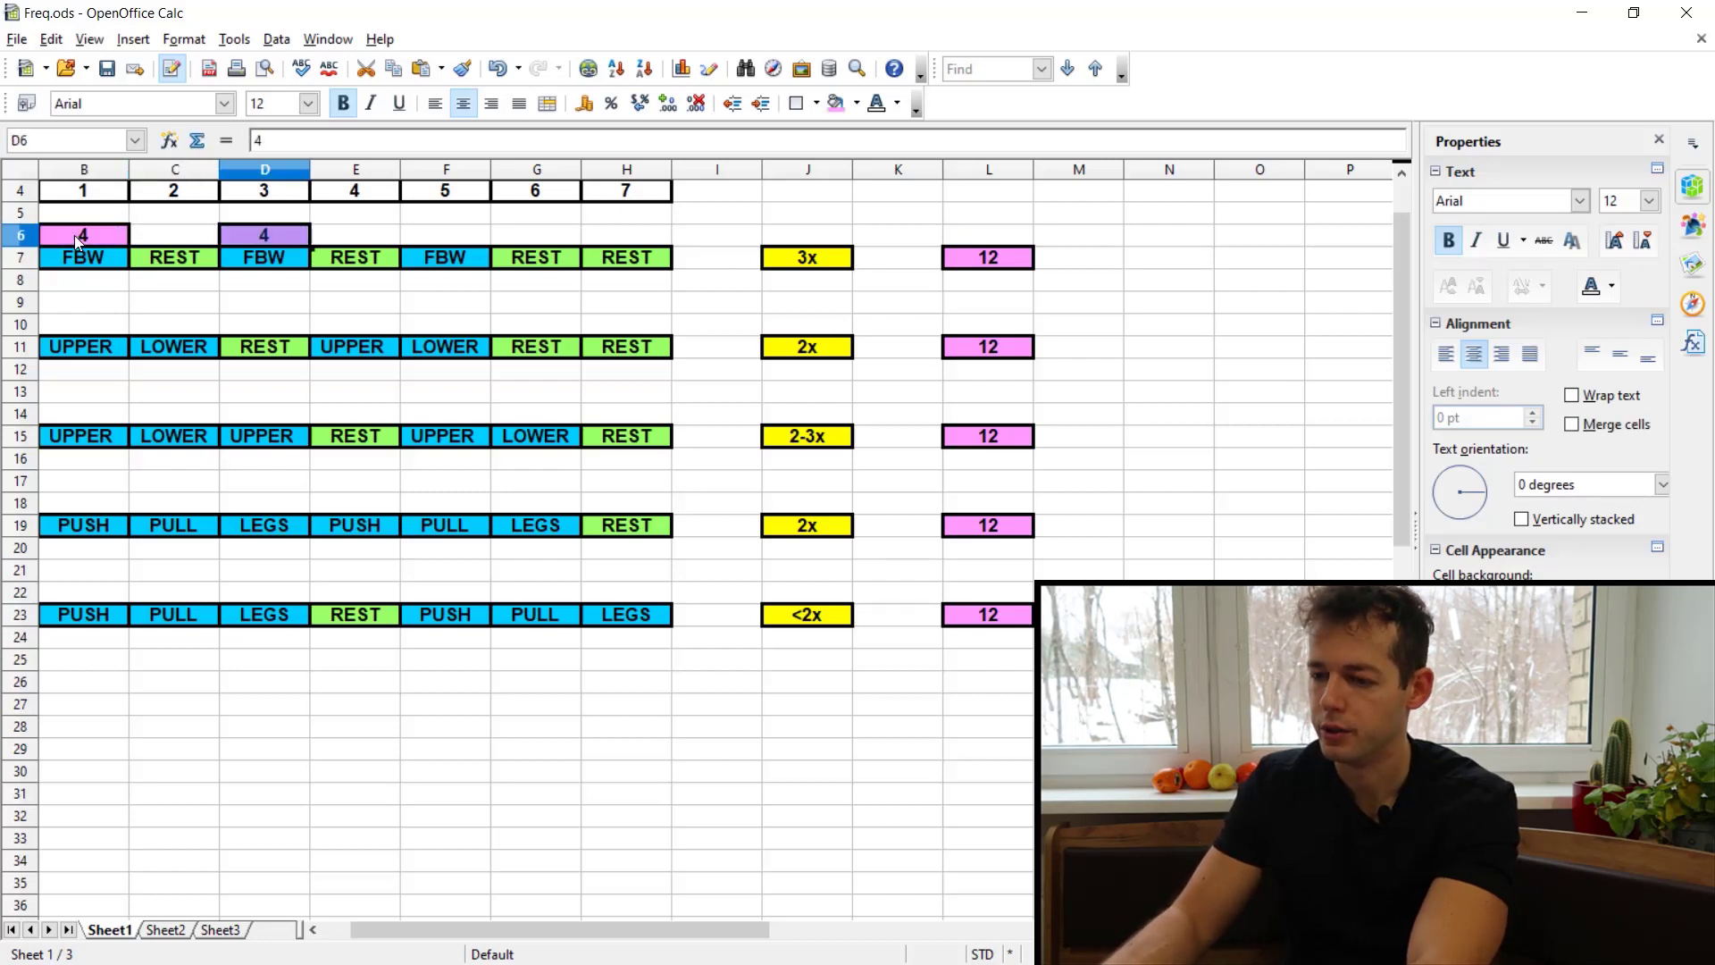
pyautogui.press('Right')
pyautogui.press('Right')
pyautogui.press('Right')
pyautogui.press('Left')
pyautogui.hotkey('ctrl', 'v')
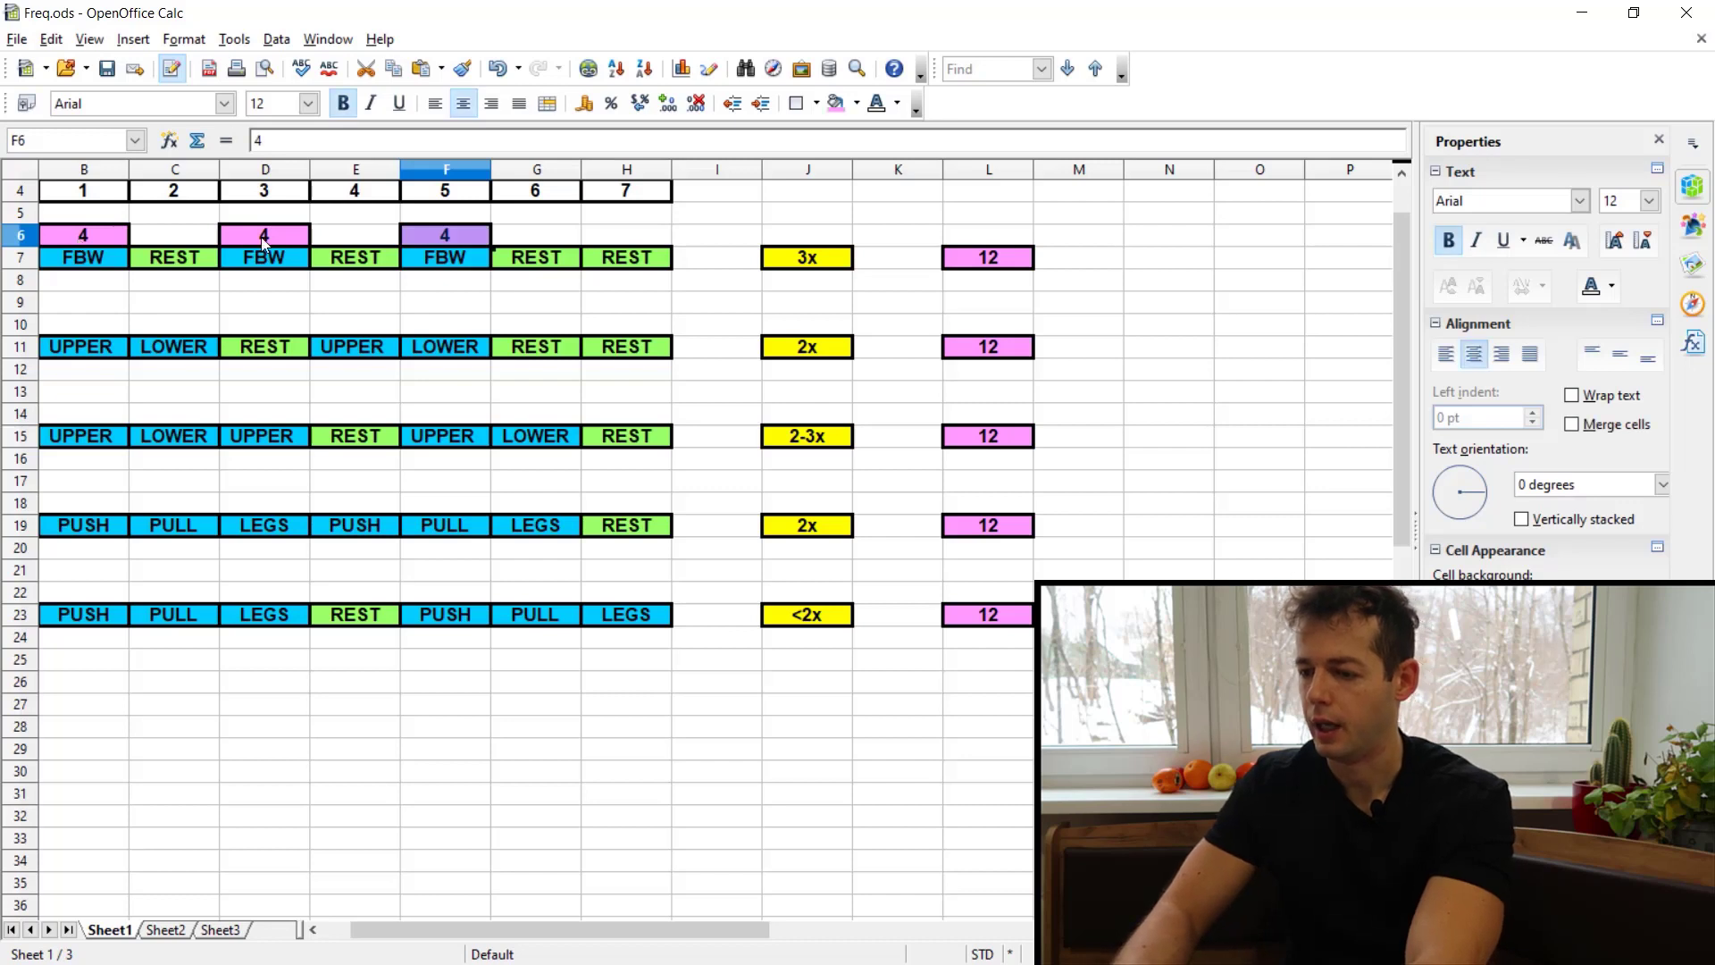
pyautogui.click(1021, 269)
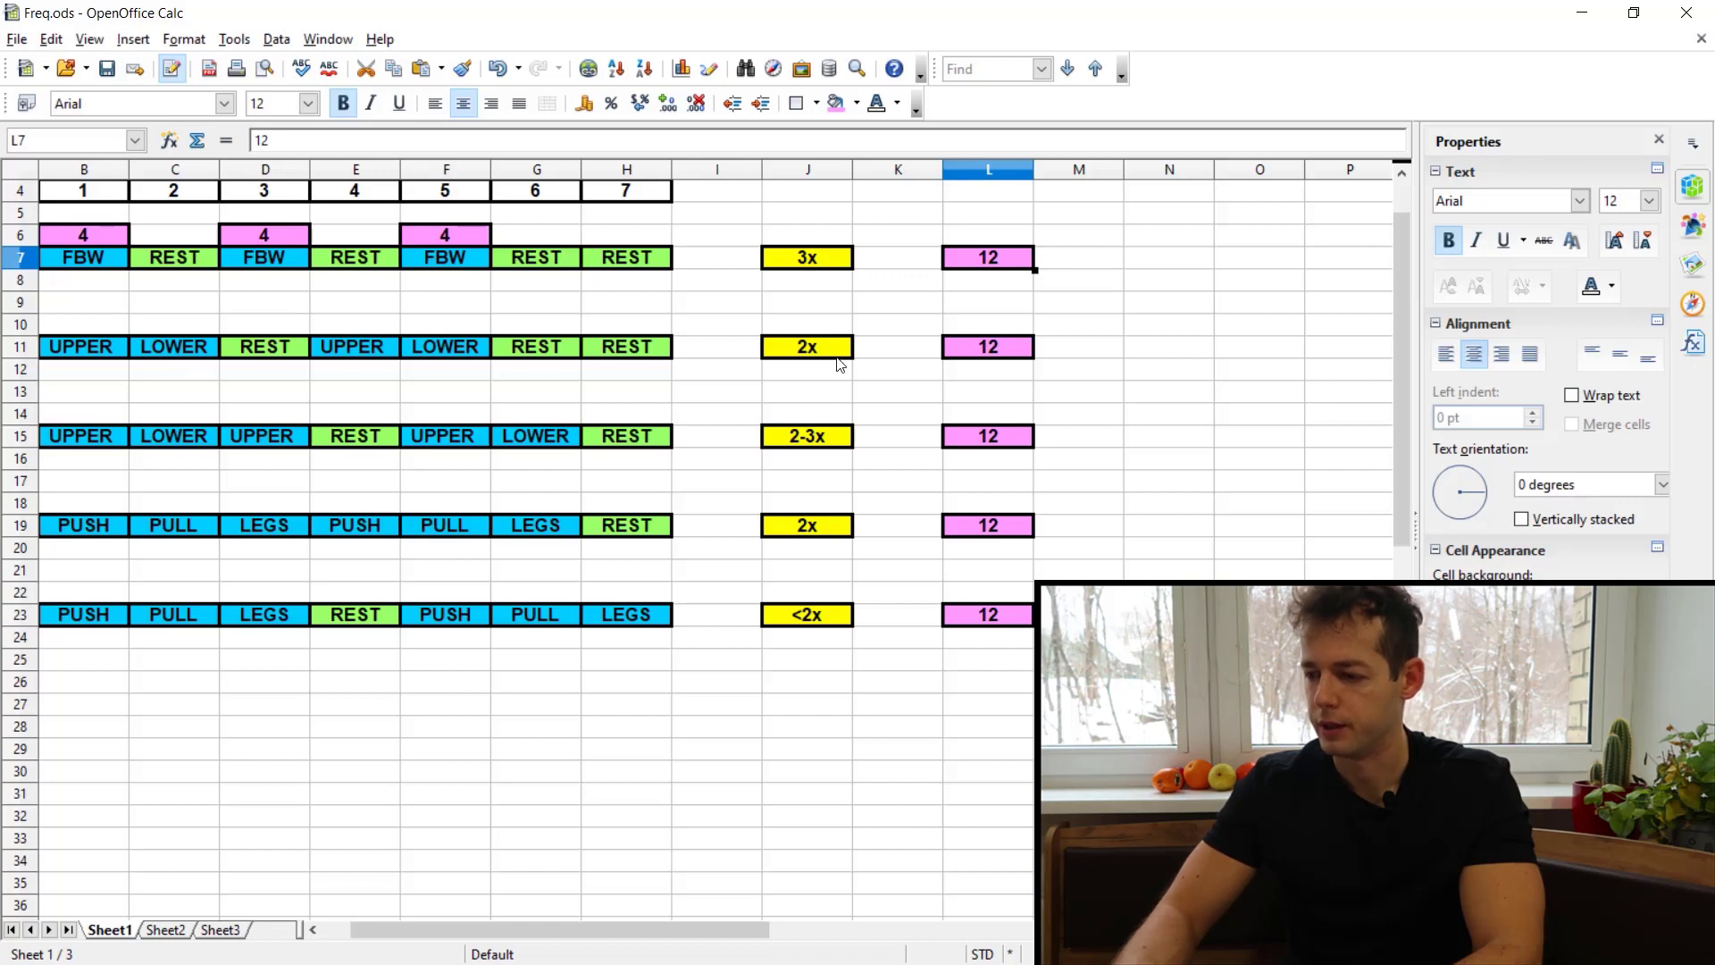
# Put a pink 6 in B10 above the first UPPER day and copy it into E10.
pyautogui.click(970, 355)
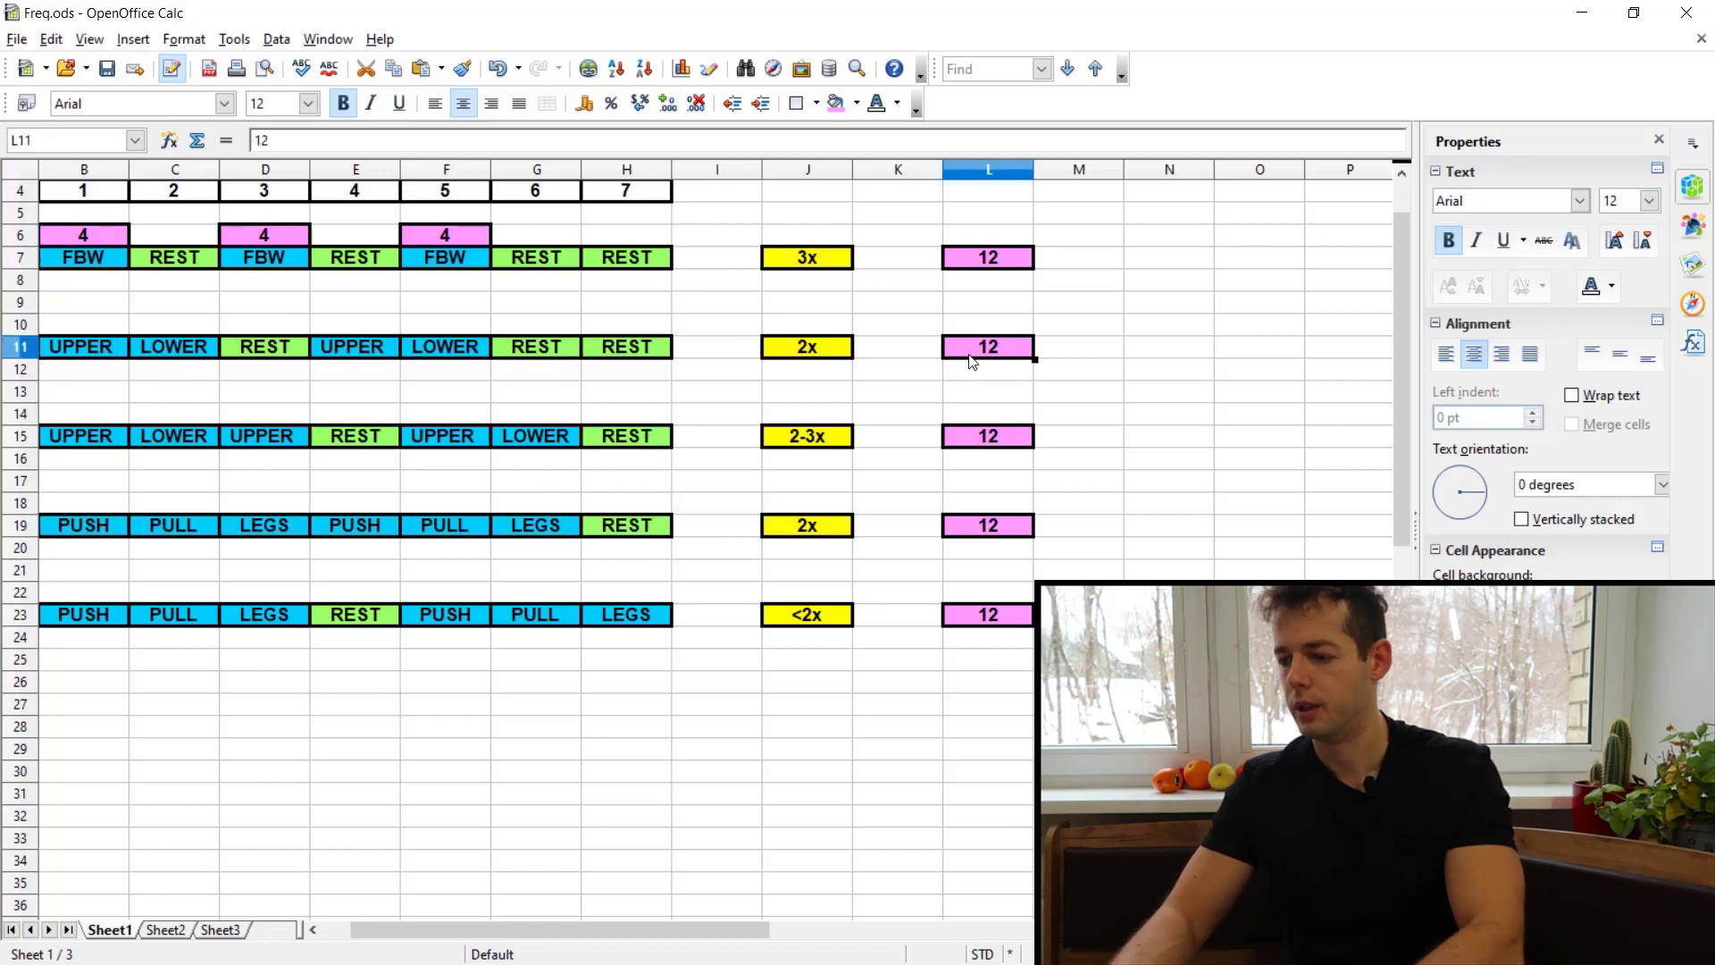
pyautogui.press('Left')
pyautogui.press('Left')
pyautogui.press('Left')
pyautogui.press('Left')
pyautogui.press('Up')
pyautogui.press('Up')
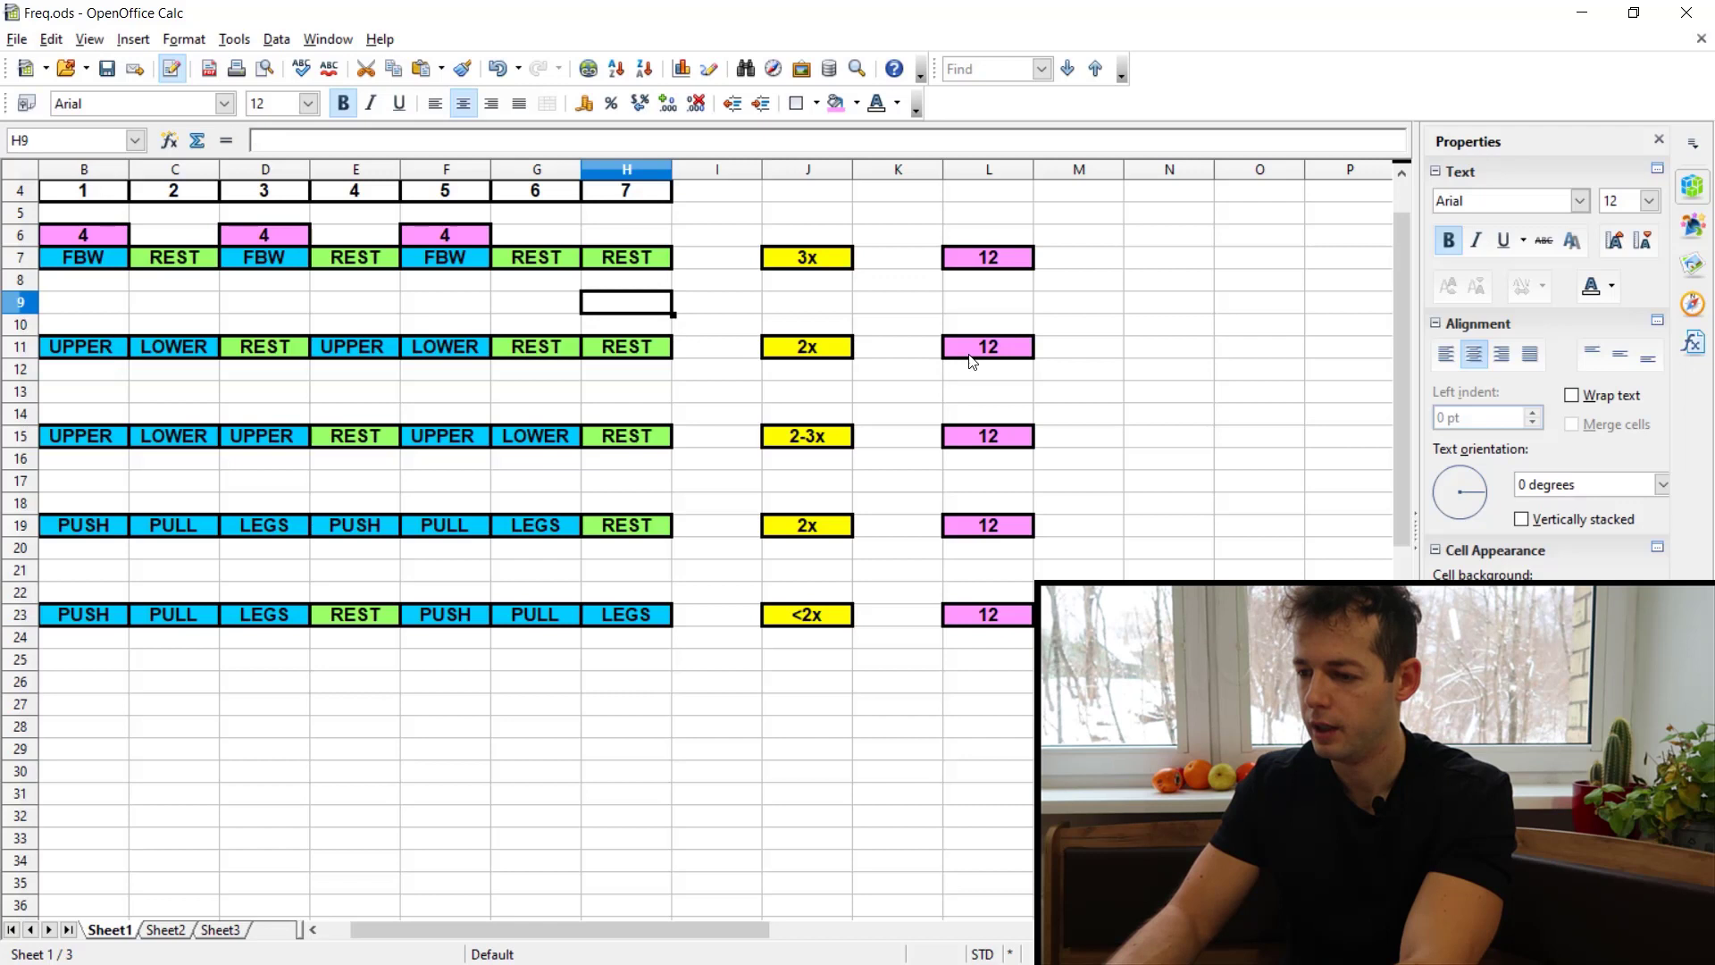
pyautogui.press('Up')
pyautogui.press('Up')
pyautogui.press('Left')
pyautogui.press('Left')
pyautogui.press('Up')
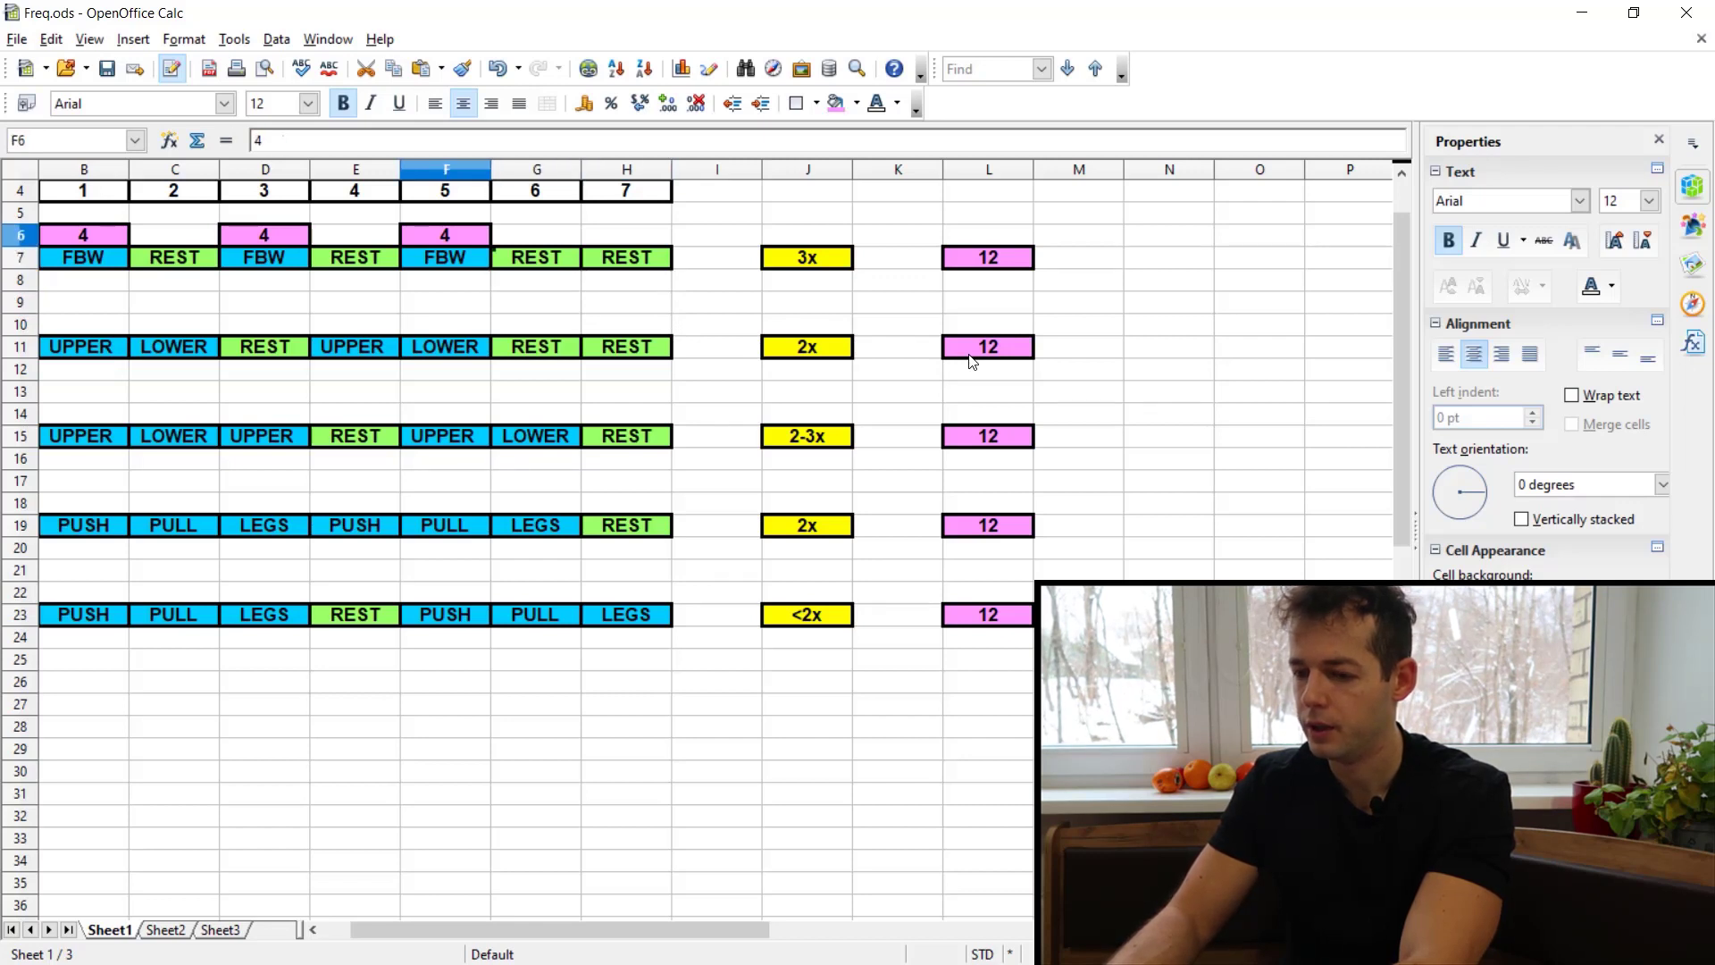
pyautogui.press('Down')
pyautogui.press('Down')
pyautogui.press('Down')
pyautogui.press('Down')
pyautogui.press('Left')
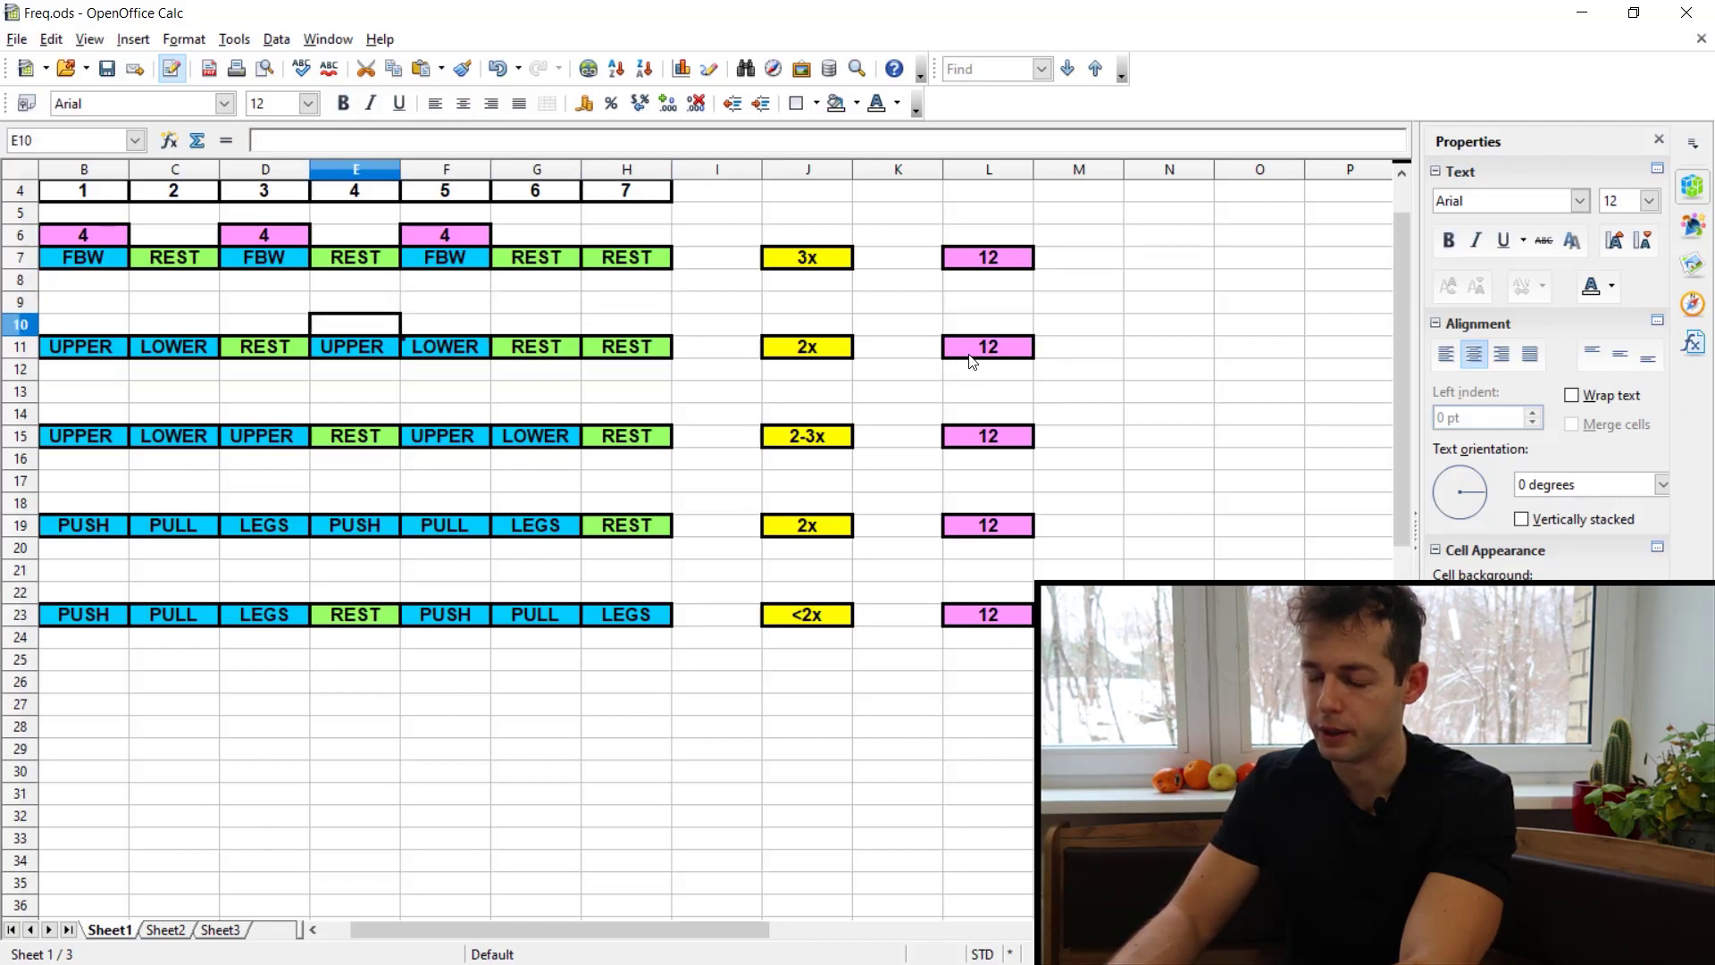
pyautogui.press('Left')
pyautogui.press('Left')
pyautogui.press('Left')
pyautogui.write('4')
pyautogui.write('6')
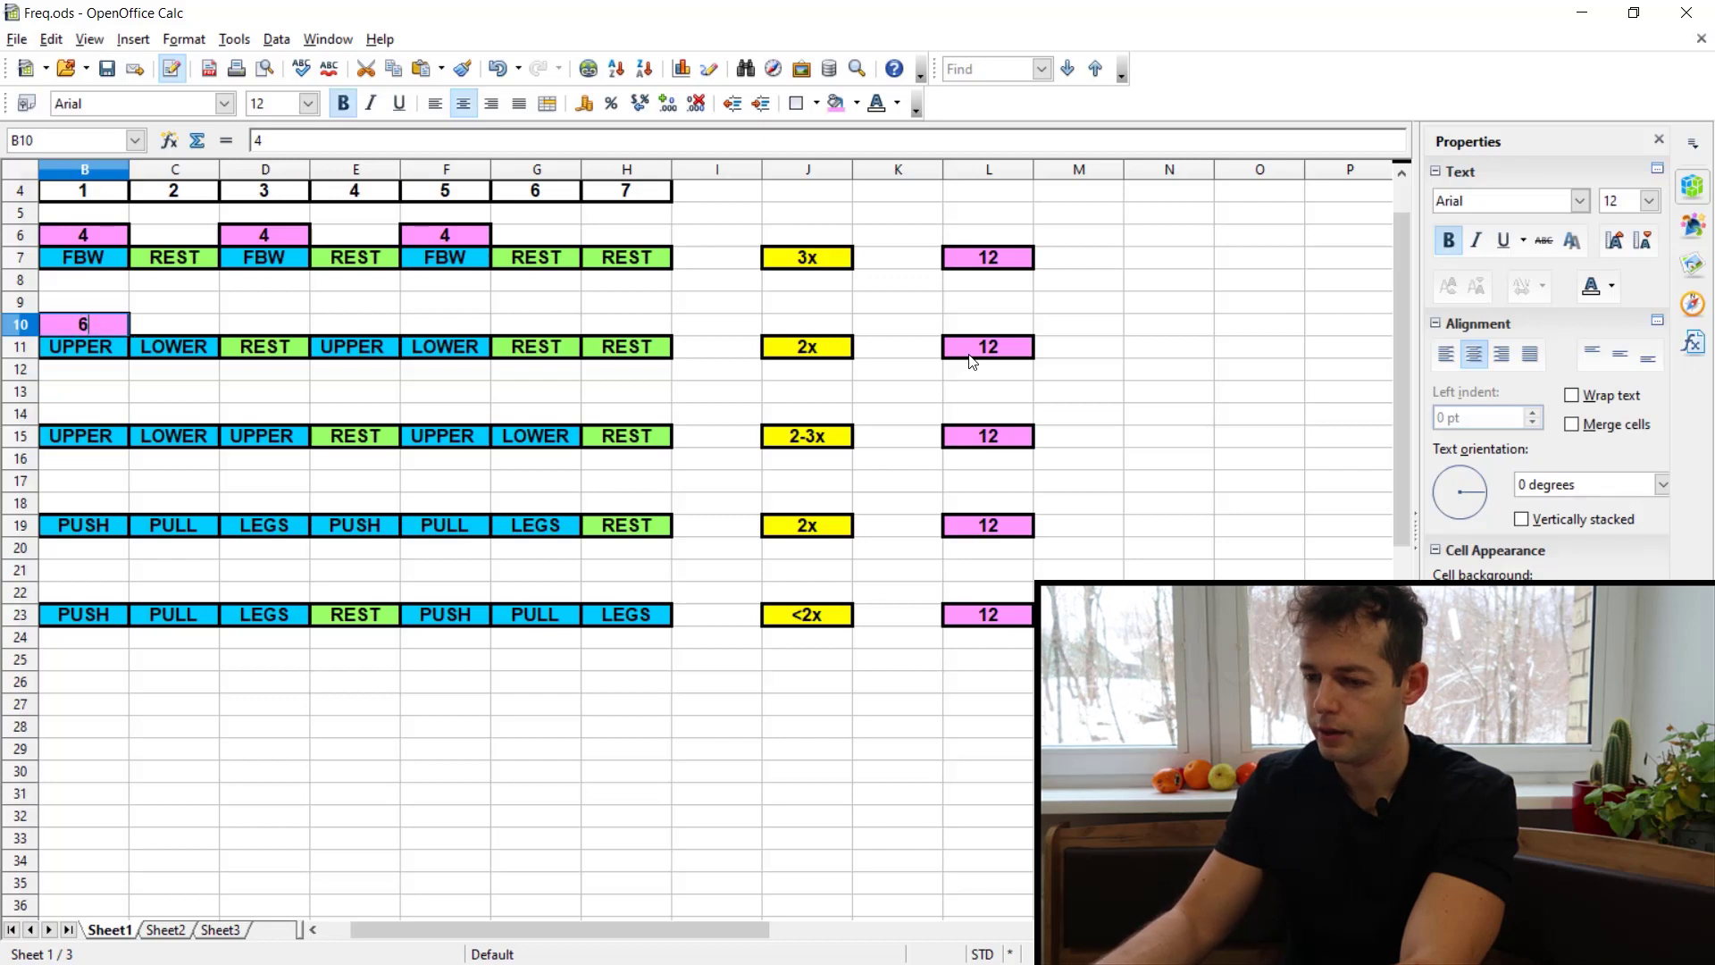
pyautogui.press('Return')
pyautogui.hotkey('ctrl', 'c')
pyautogui.press('Right')
pyautogui.press('Right')
pyautogui.press('Right')
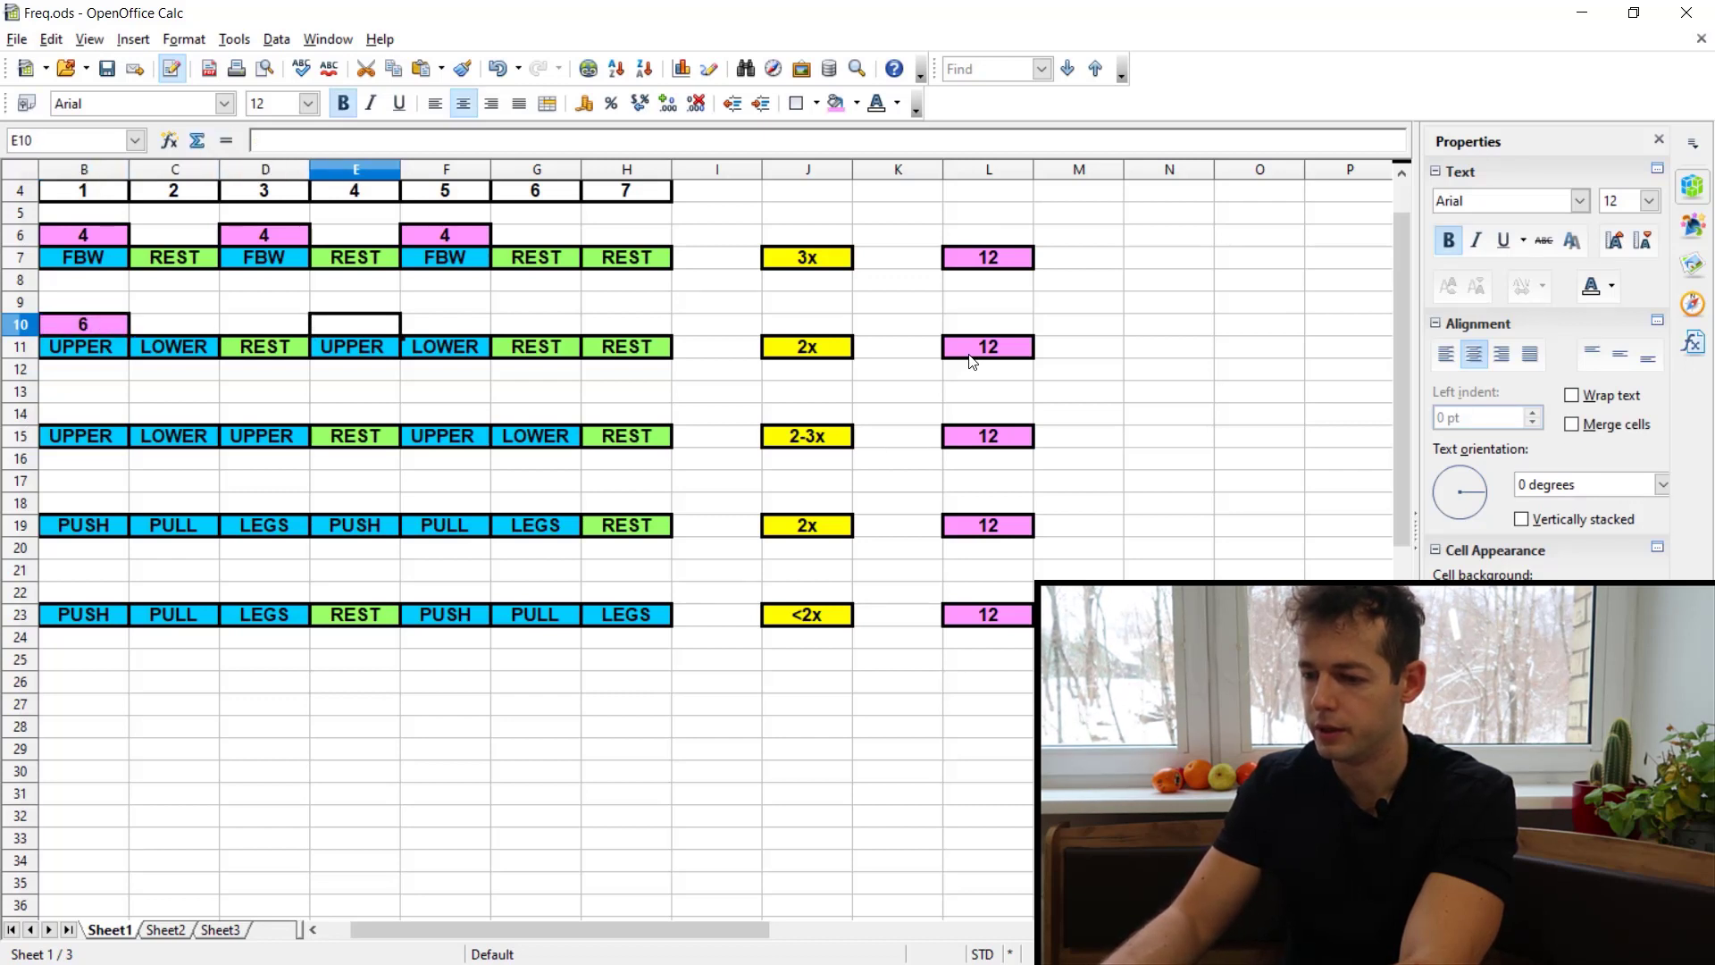
pyautogui.hotkey('ctrl', 'v')
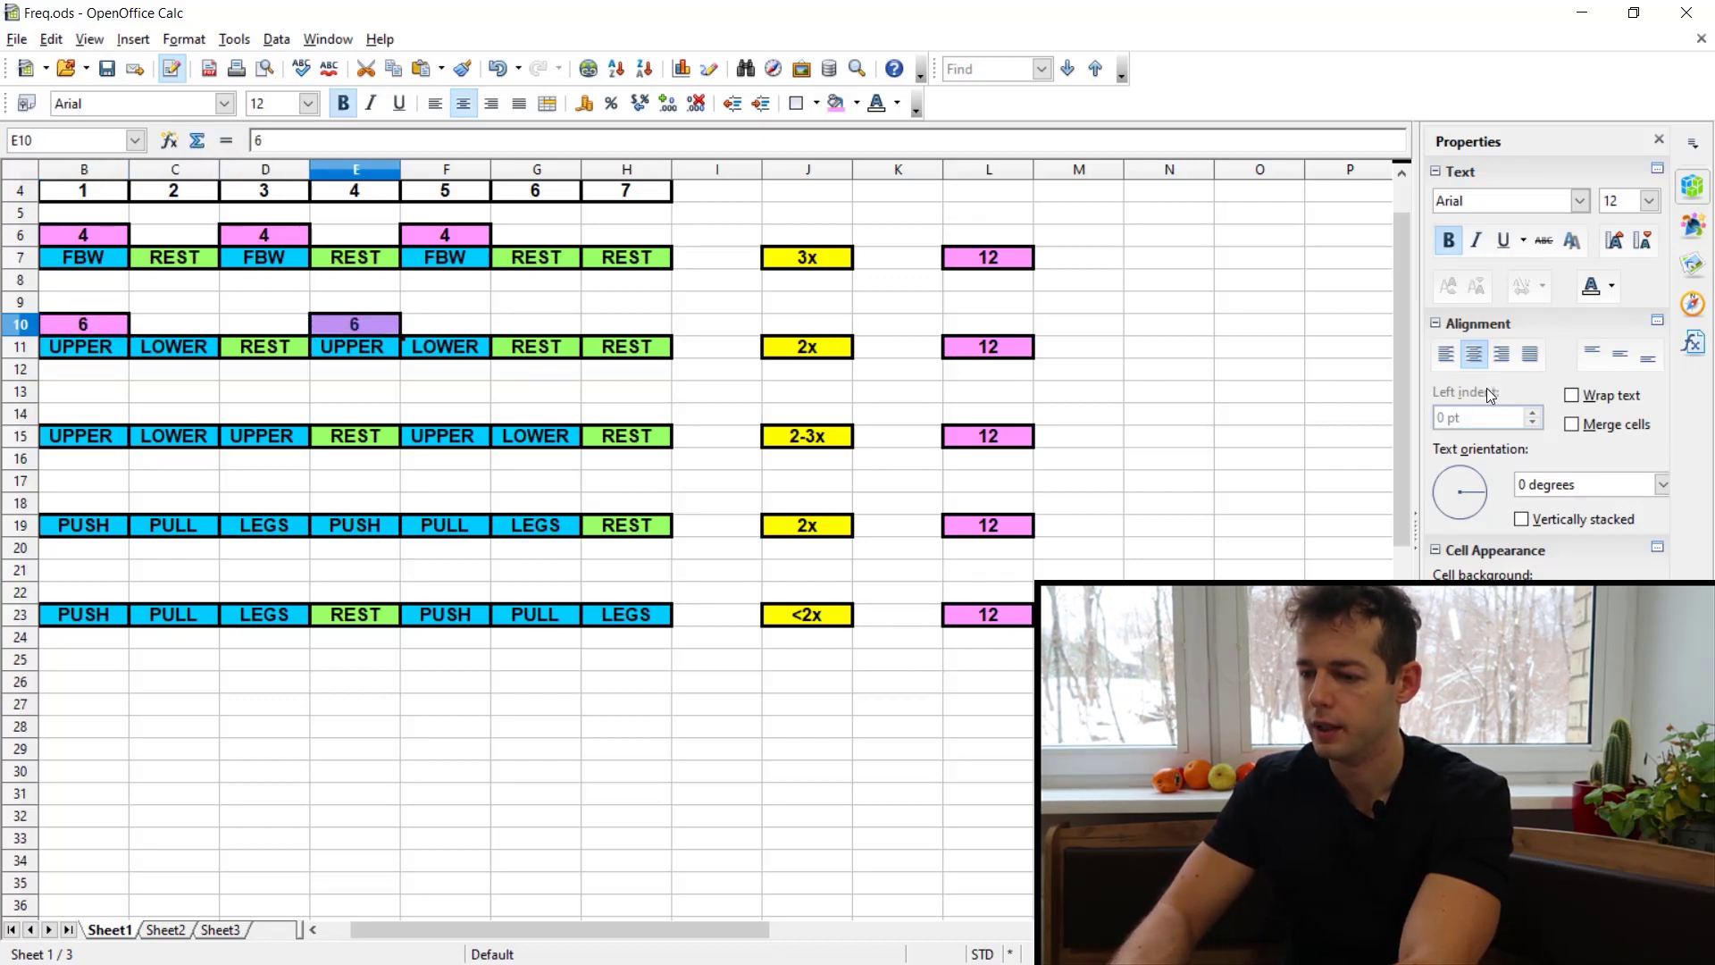
# Copy the pink 4 from B6 into B14, D14 and F14.
pyautogui.moveTo(80, 414); pyautogui.dragTo(887, 451)
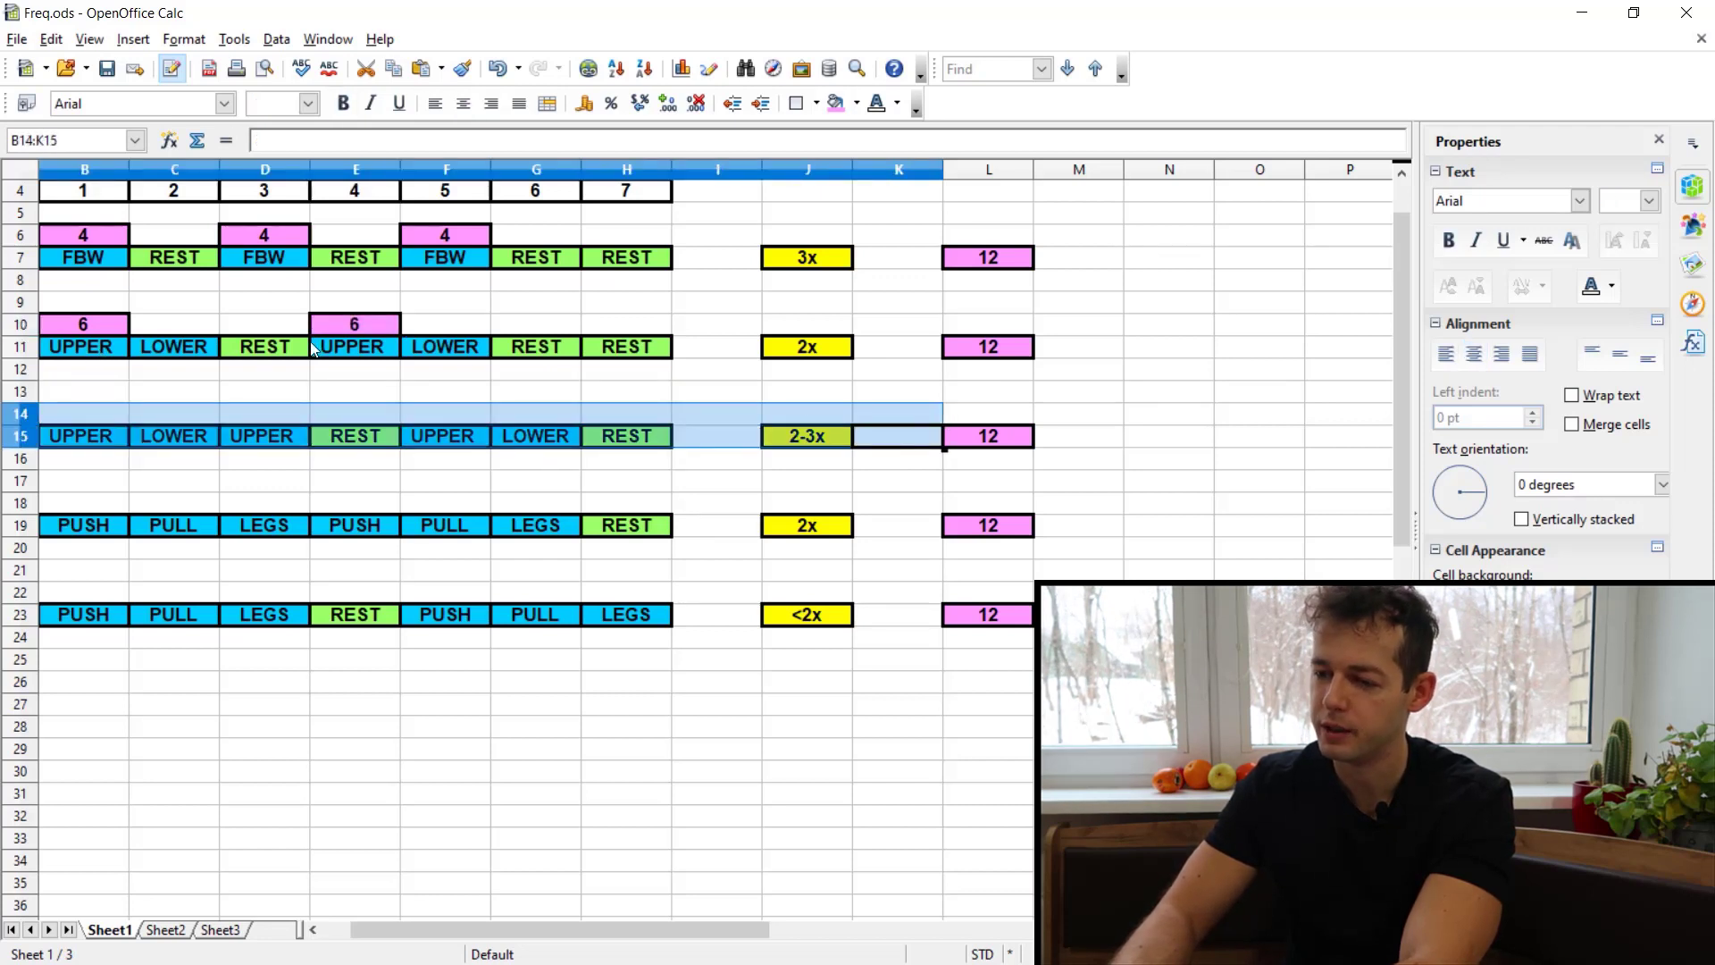
pyautogui.click(99, 241)
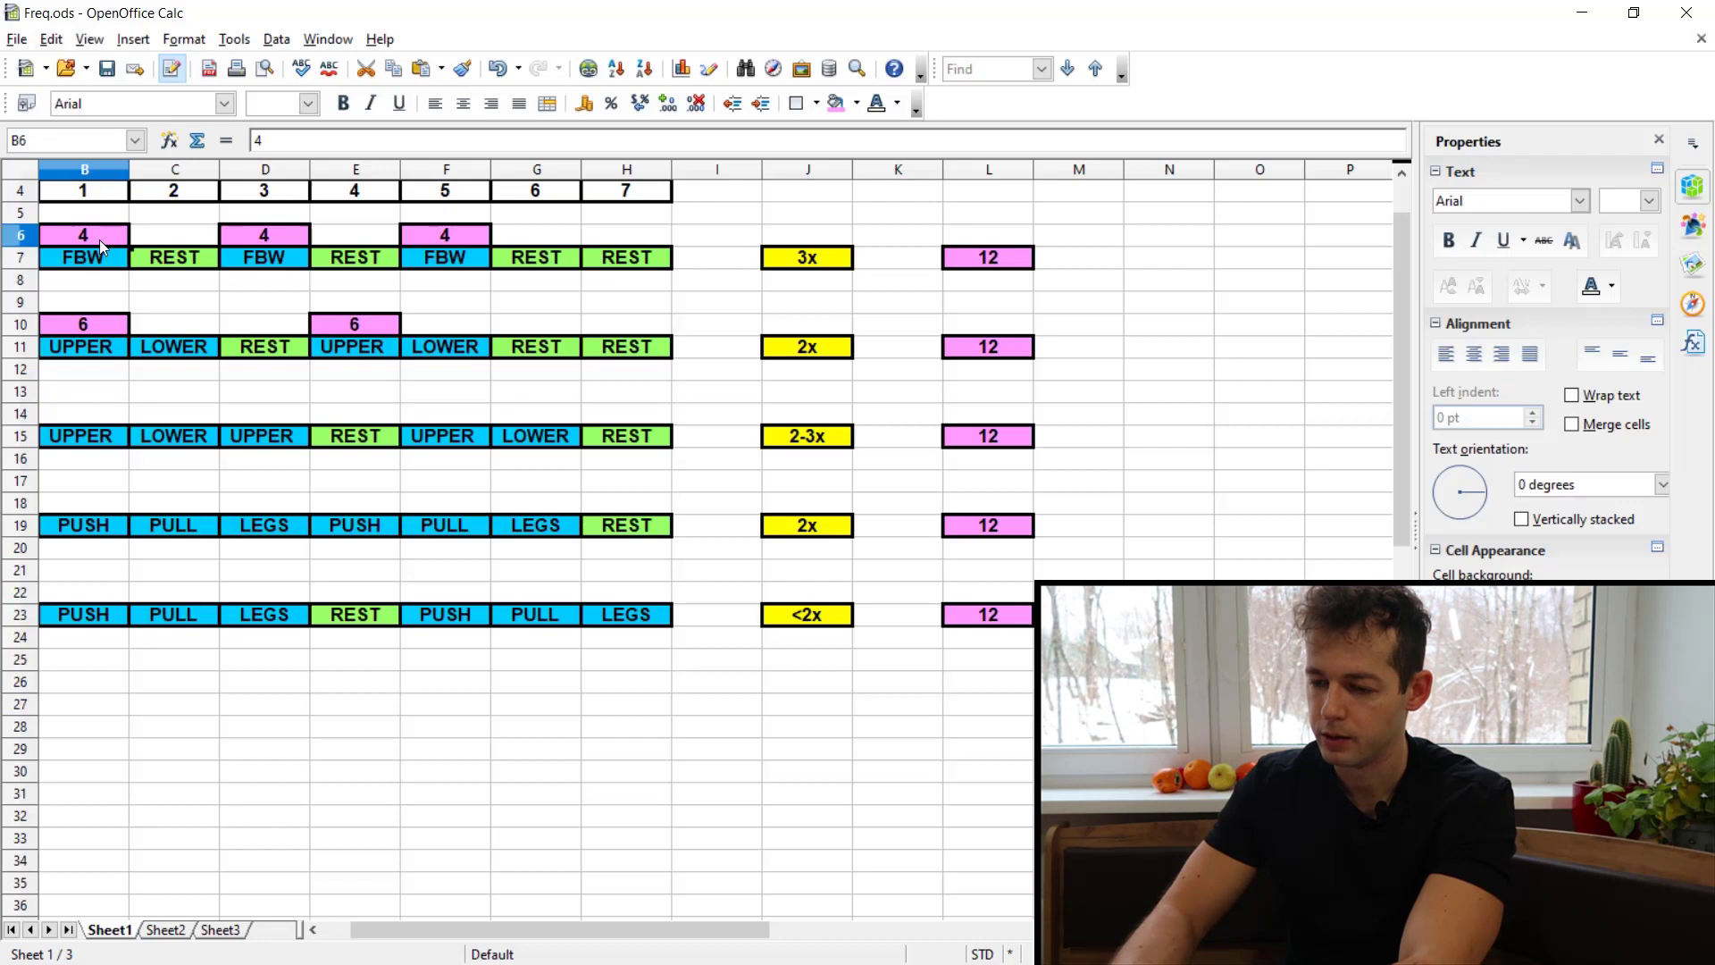
pyautogui.press('Down')
pyautogui.press('Down')
pyautogui.press('Down')
pyautogui.press('Down')
pyautogui.press('Down')
pyautogui.press('Down')
pyautogui.press('Down')
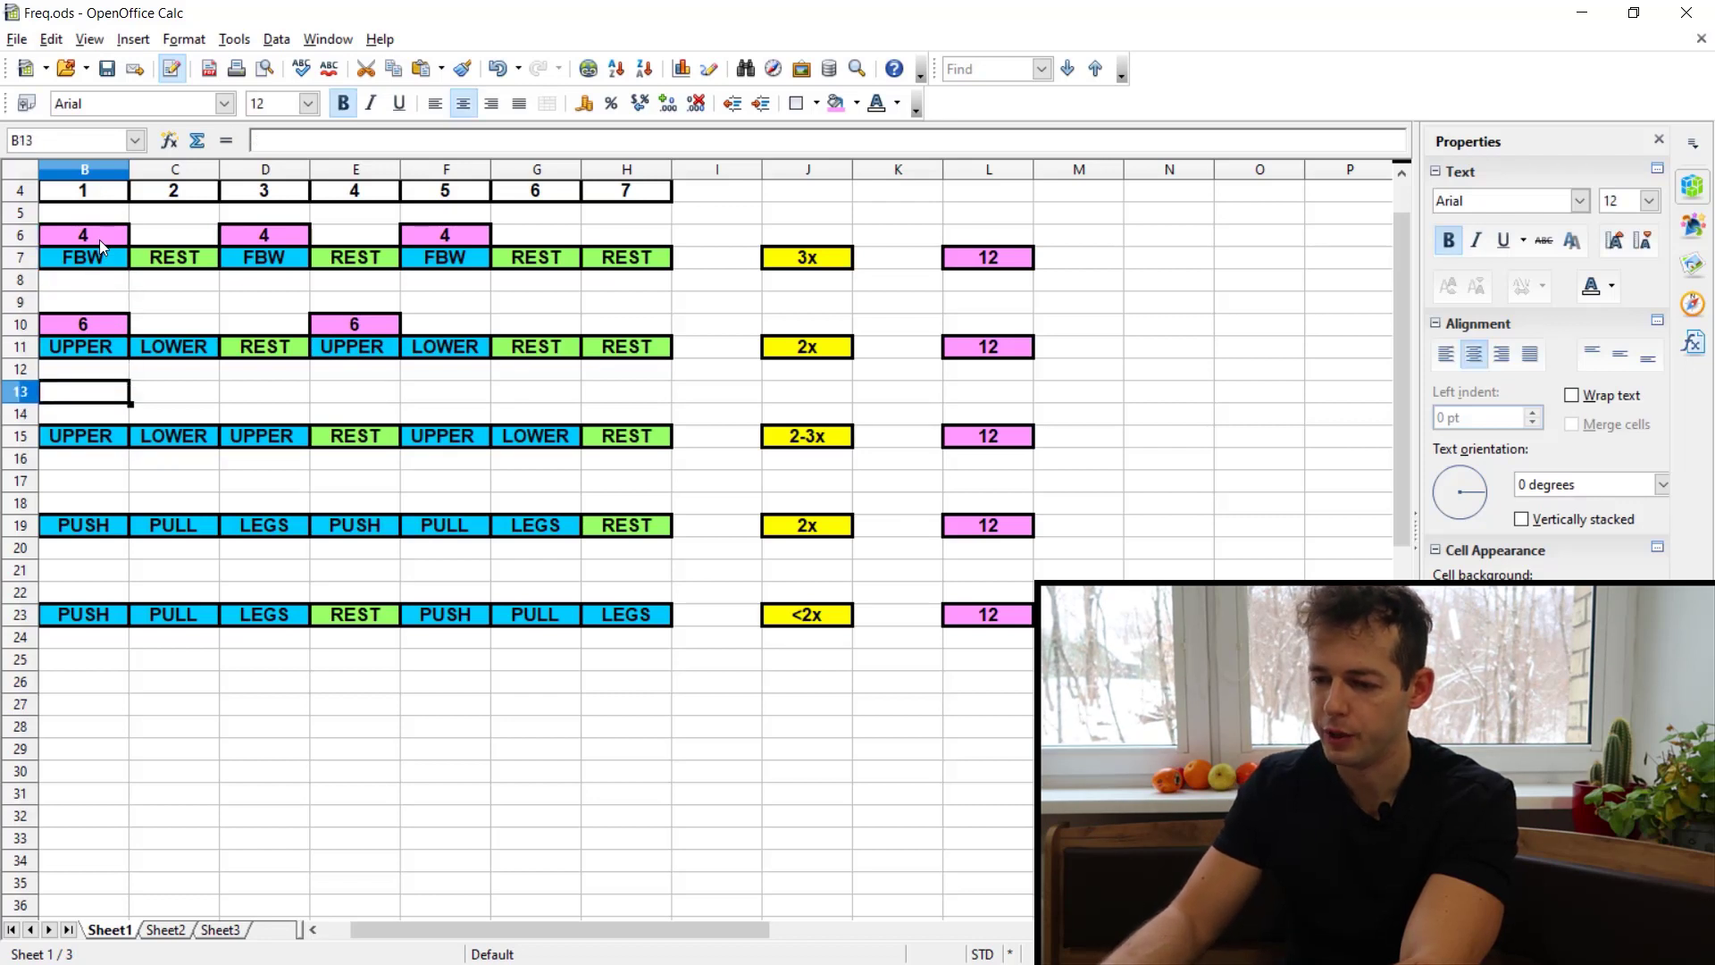
pyautogui.hotkey('ctrl', 'v')
pyautogui.press('Right')
pyautogui.press('Right')
pyautogui.hotkey('ctrl', 'v')
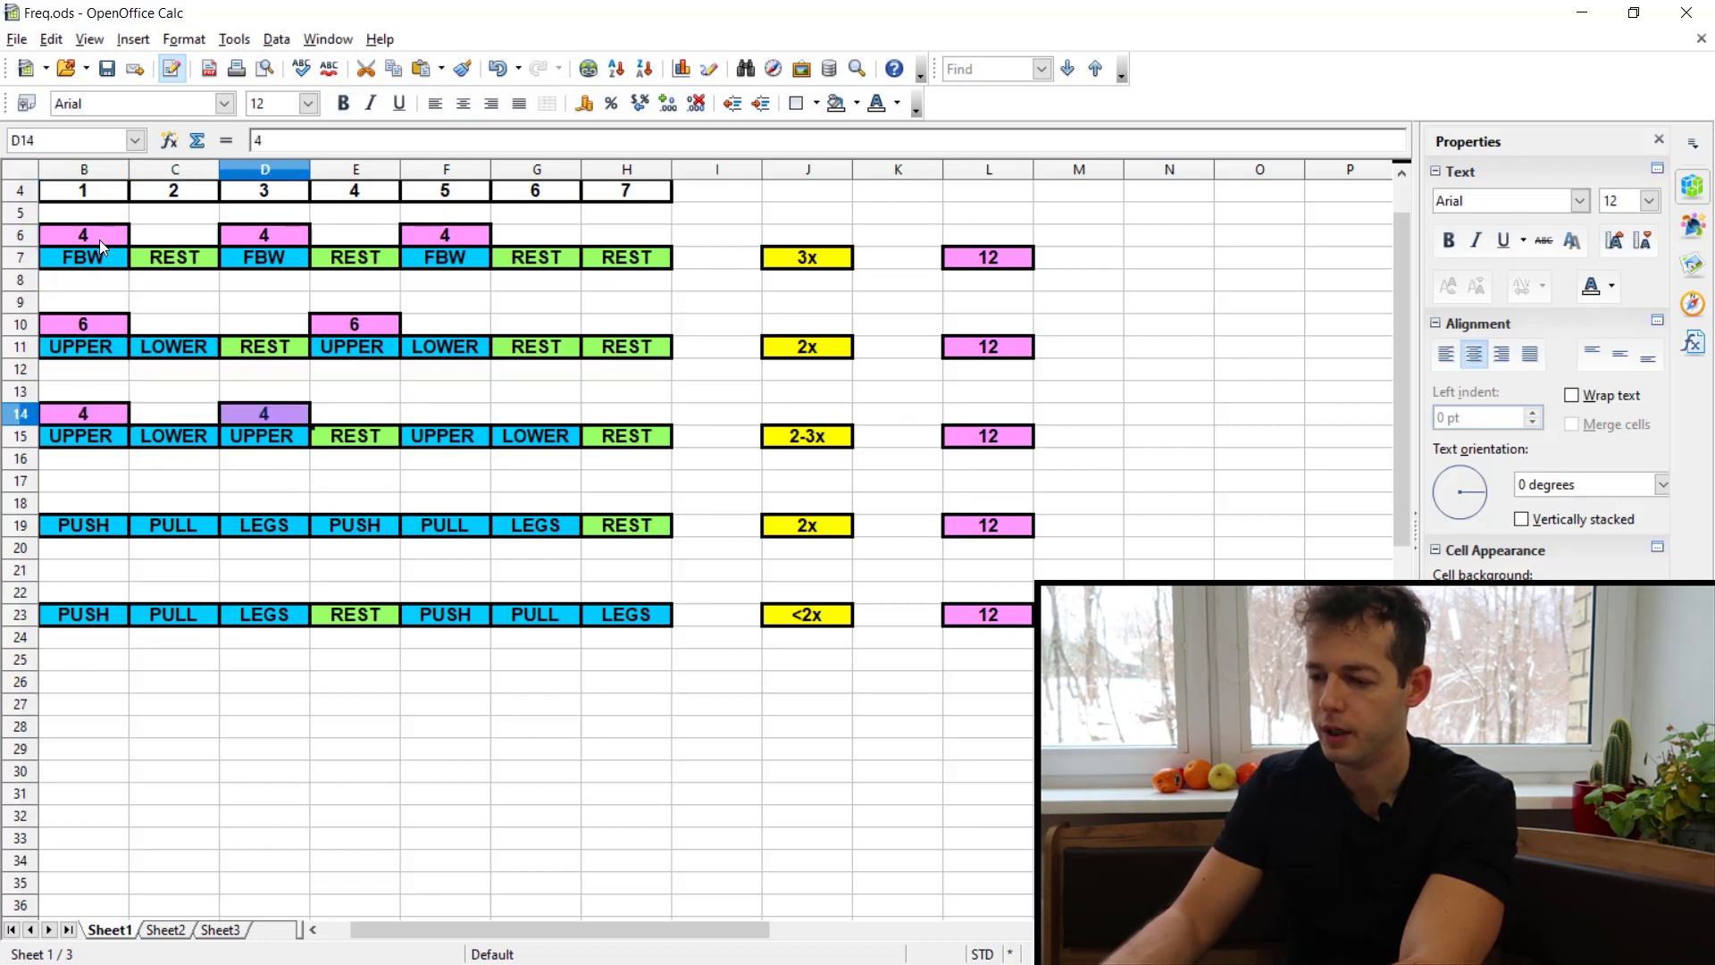
pyautogui.press('Right')
pyautogui.press('Right')
pyautogui.hotkey('ctrl', 'v')
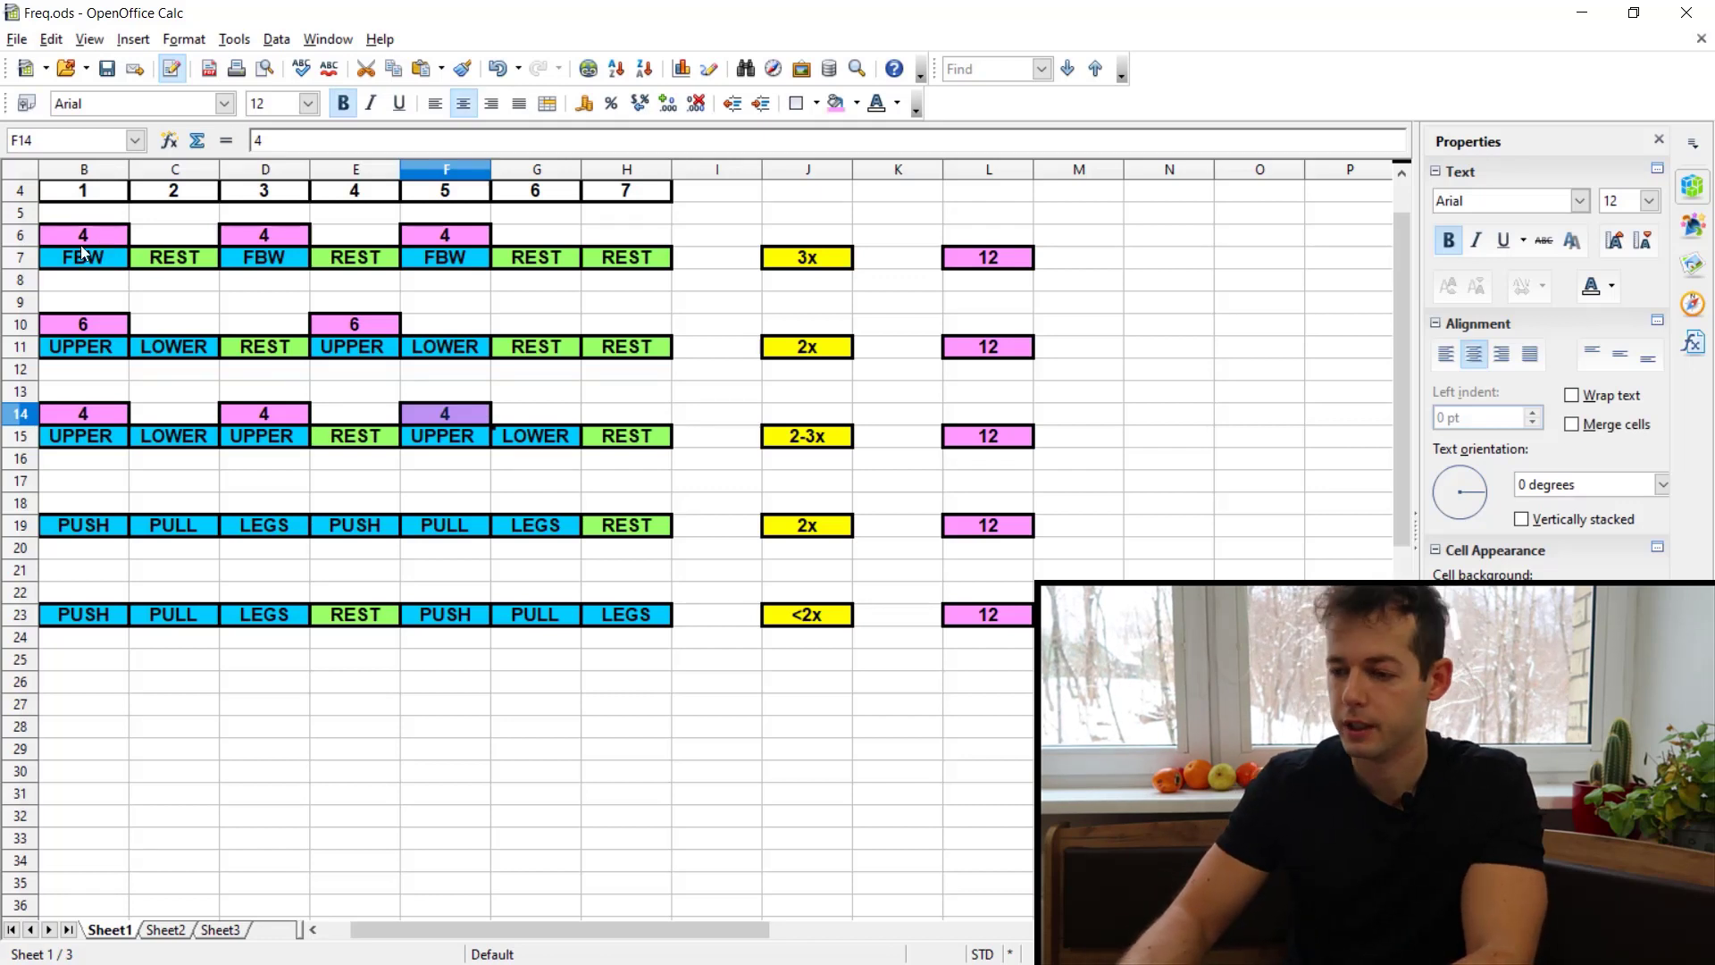
pyautogui.click(85, 415)
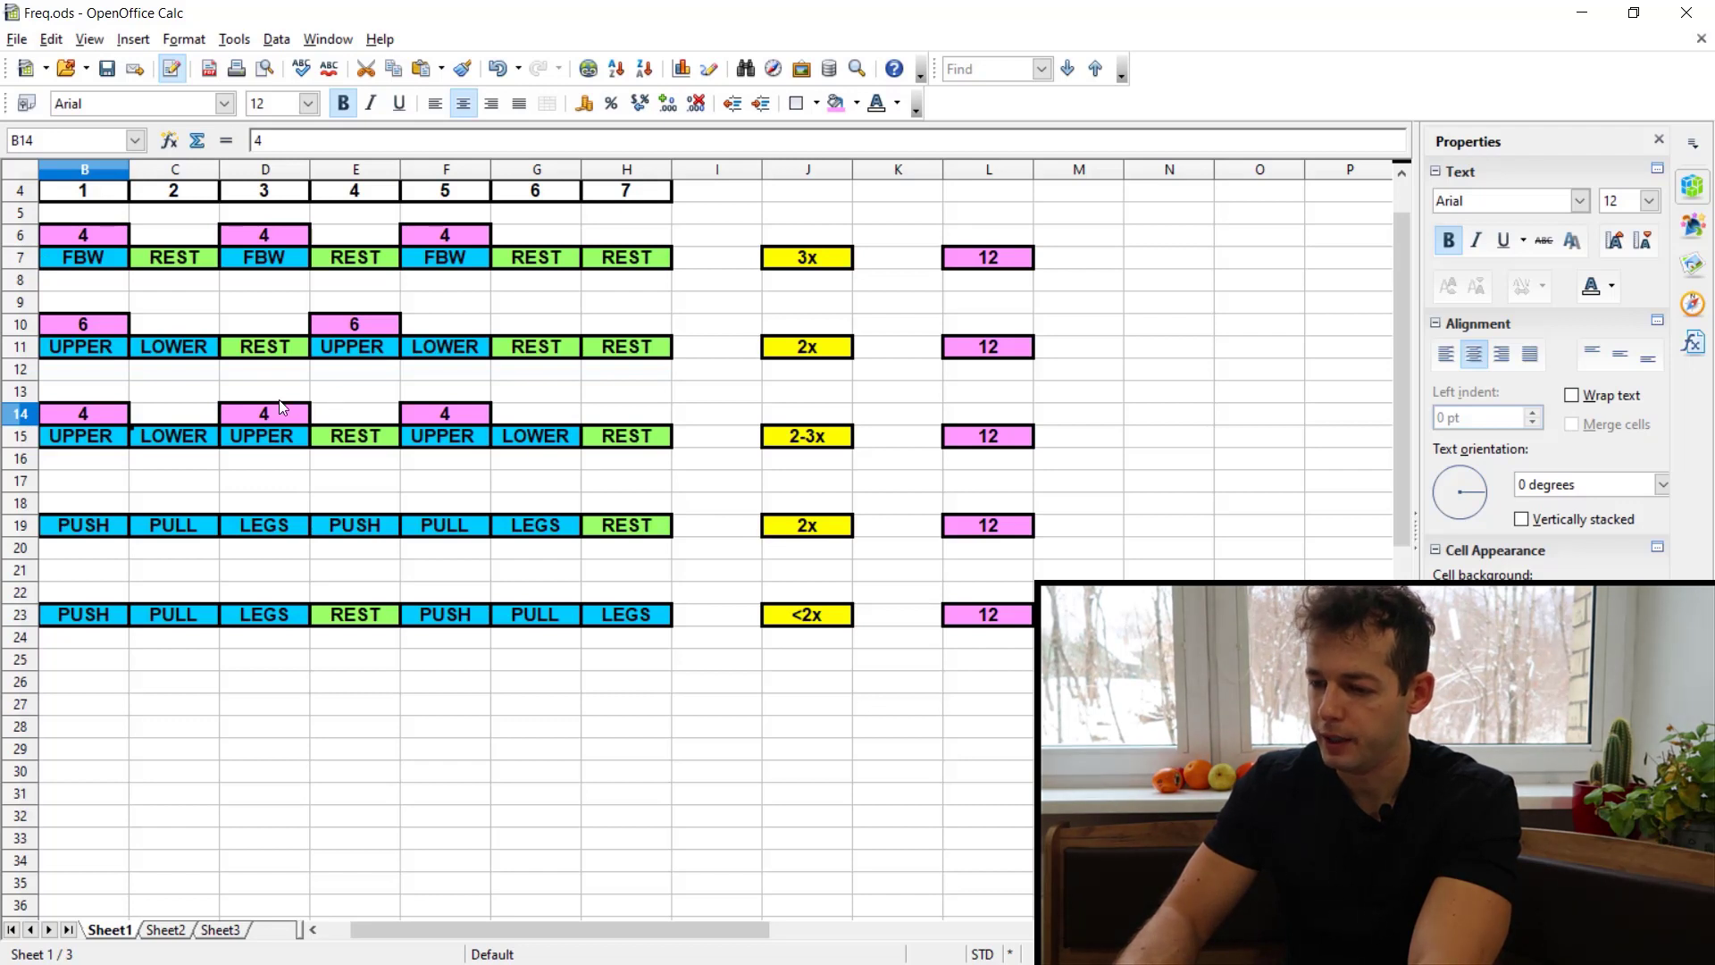
# Copy the pink 6 from B10 into B18, E18, B22 and F22.
pyautogui.click(100, 327)
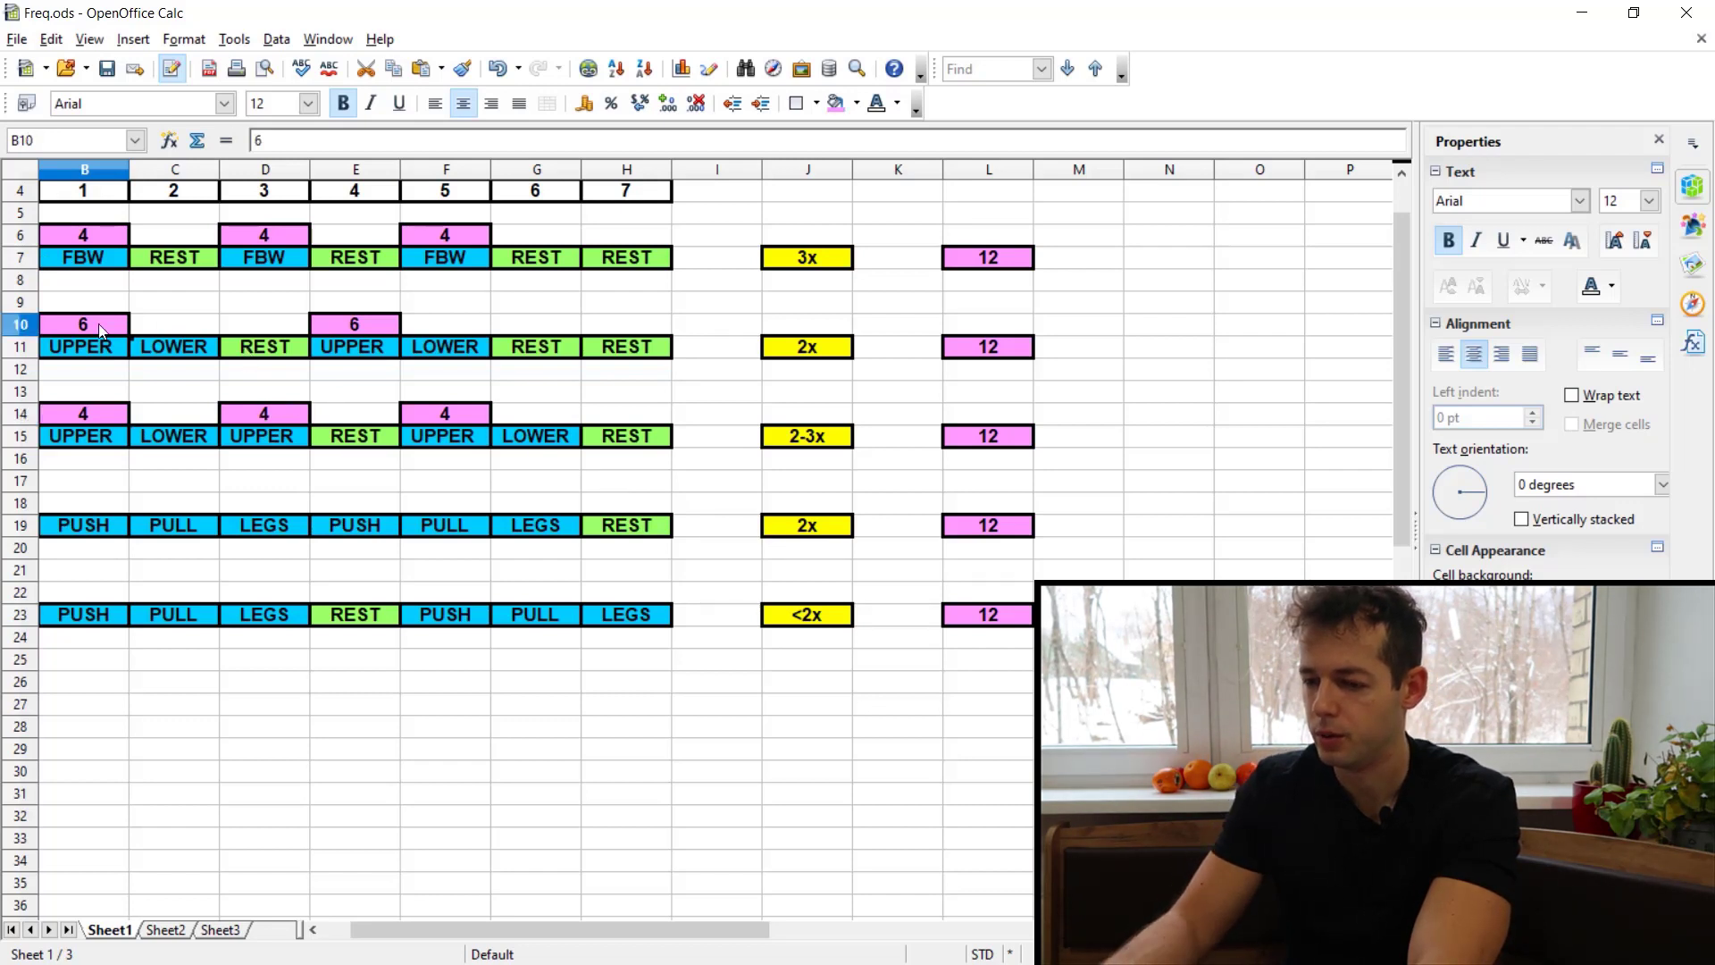
pyautogui.press('Down')
pyautogui.press('Down')
pyautogui.press('Down')
pyautogui.press('Down')
pyautogui.press('Down')
pyautogui.press('Down')
pyautogui.press('Down')
pyautogui.press('Down')
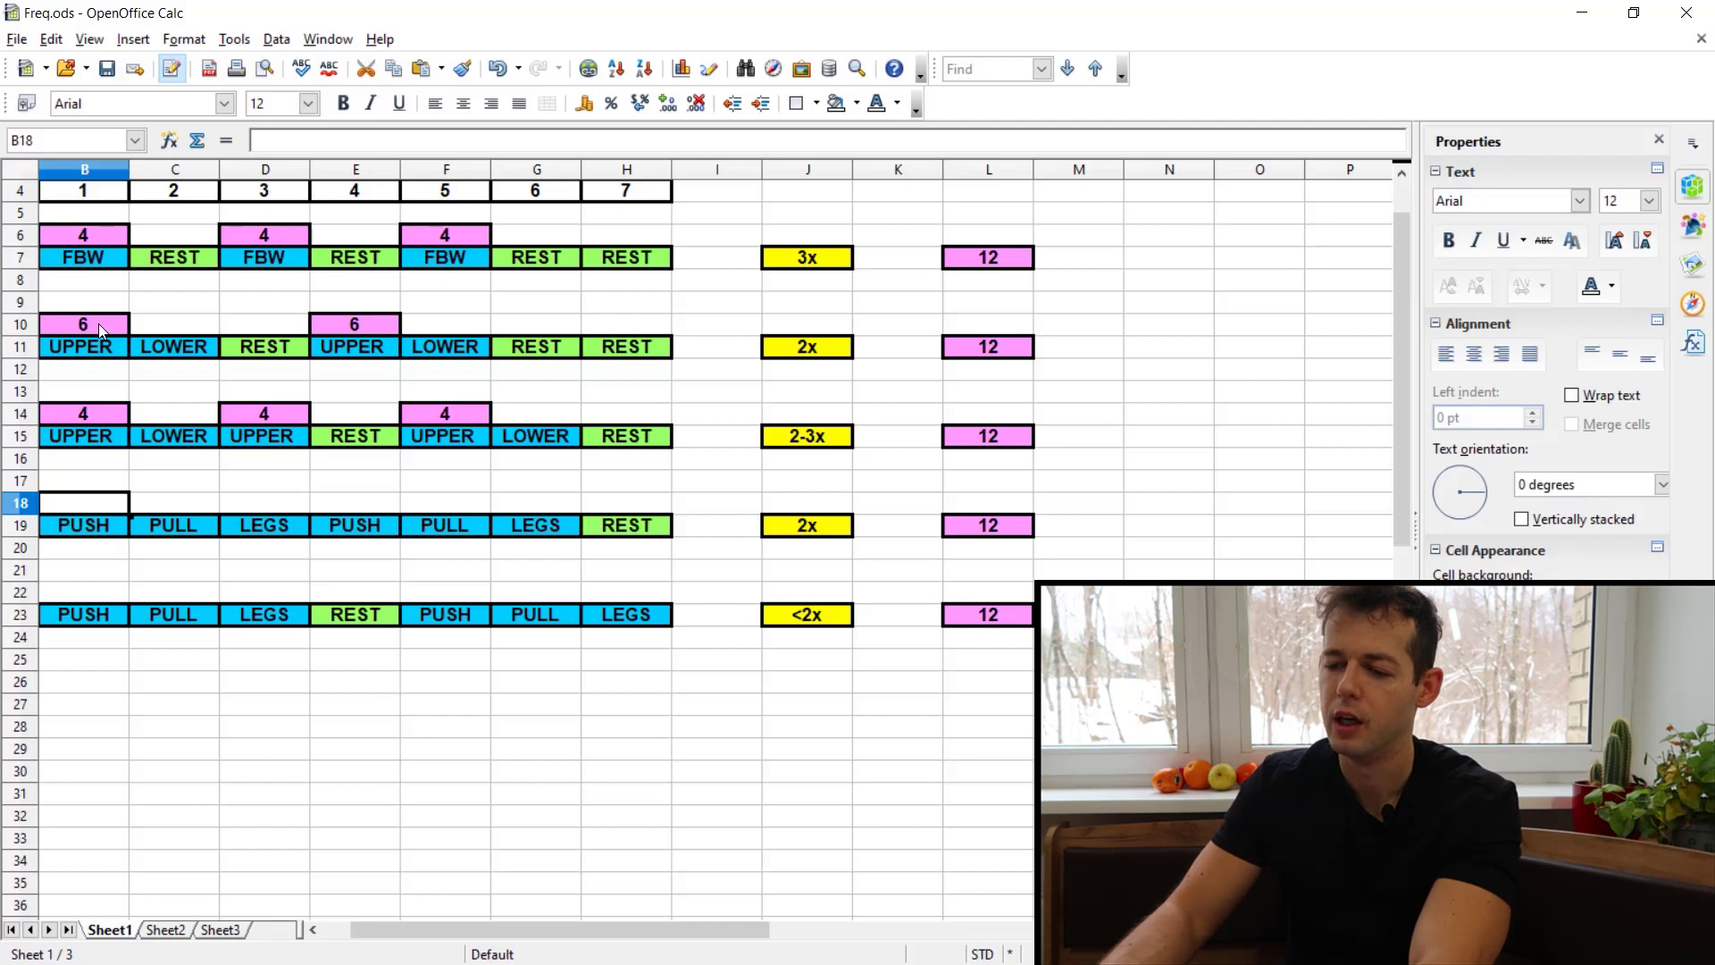
pyautogui.press('Right')
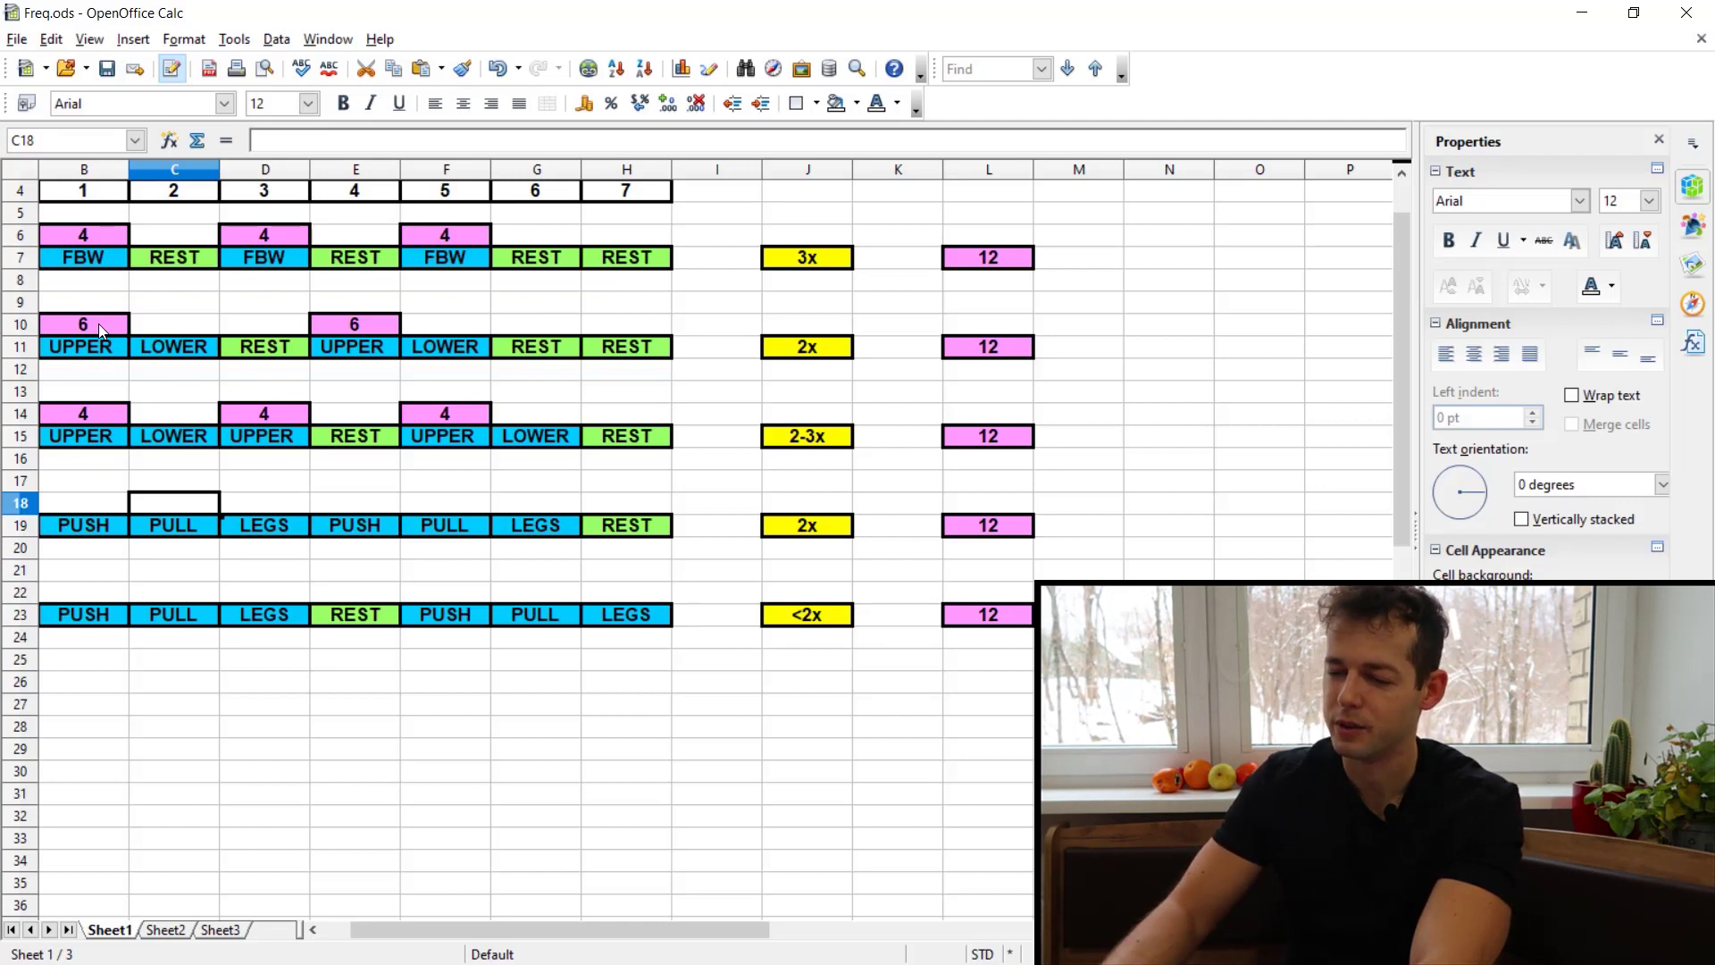
pyautogui.press('Left')
pyautogui.write('6')
pyautogui.press('Right')
pyautogui.press('Right')
pyautogui.press('Right')
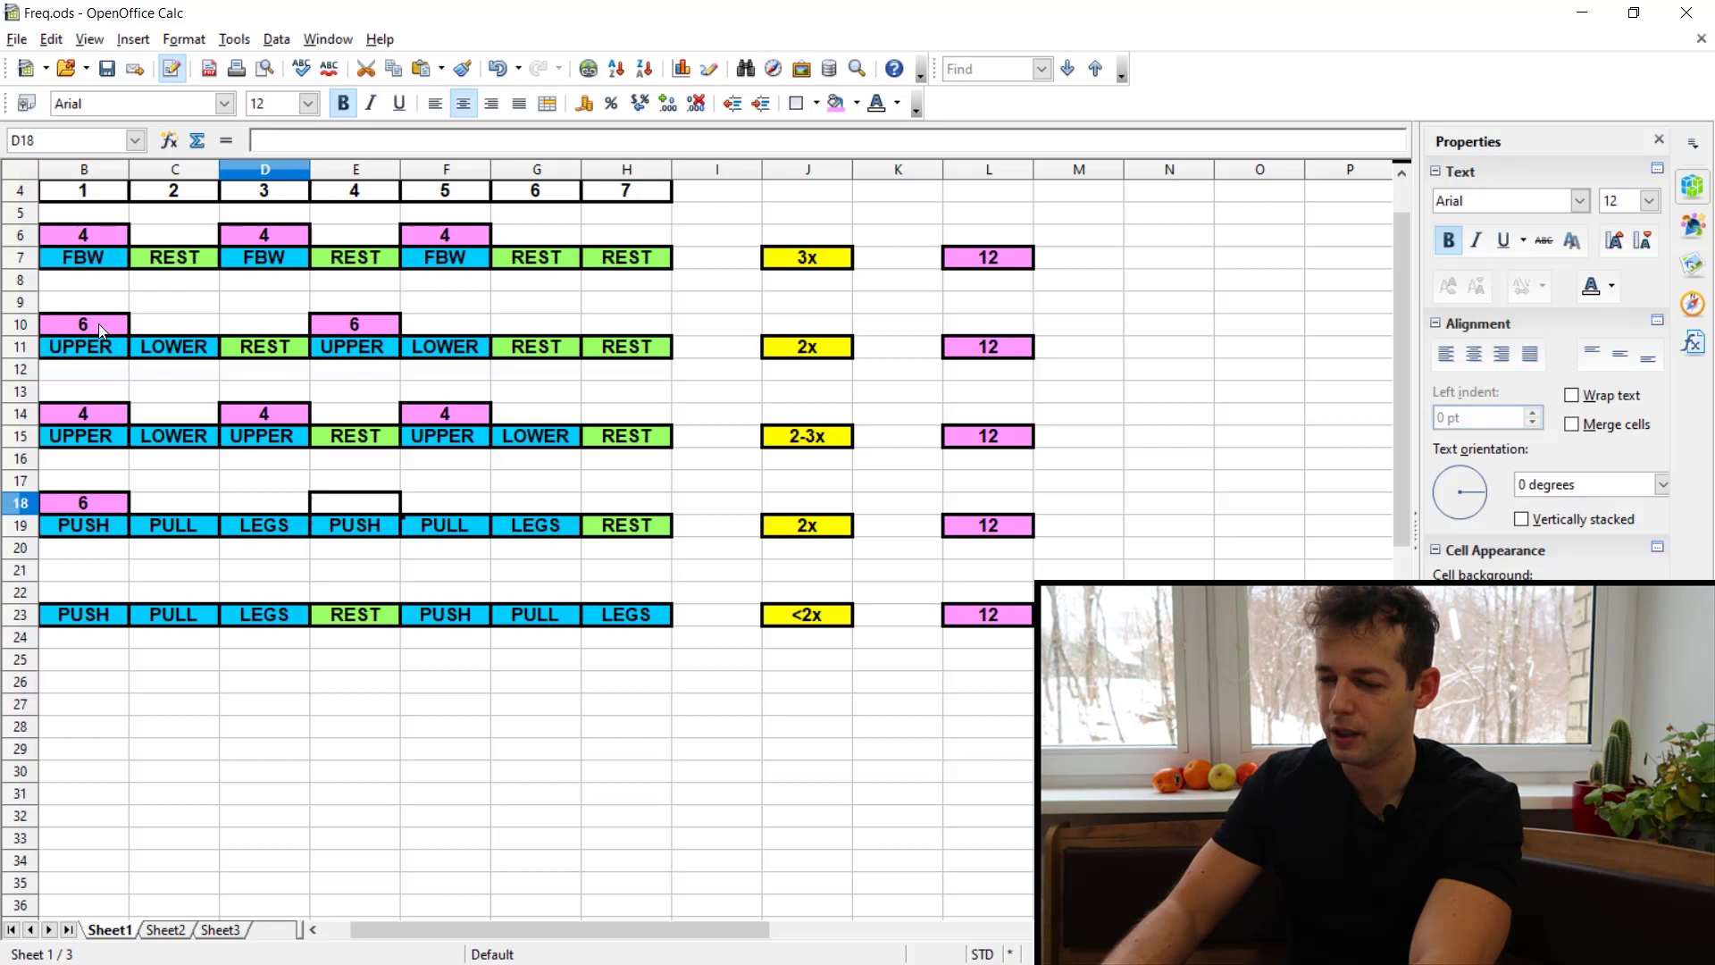
pyautogui.write('6')
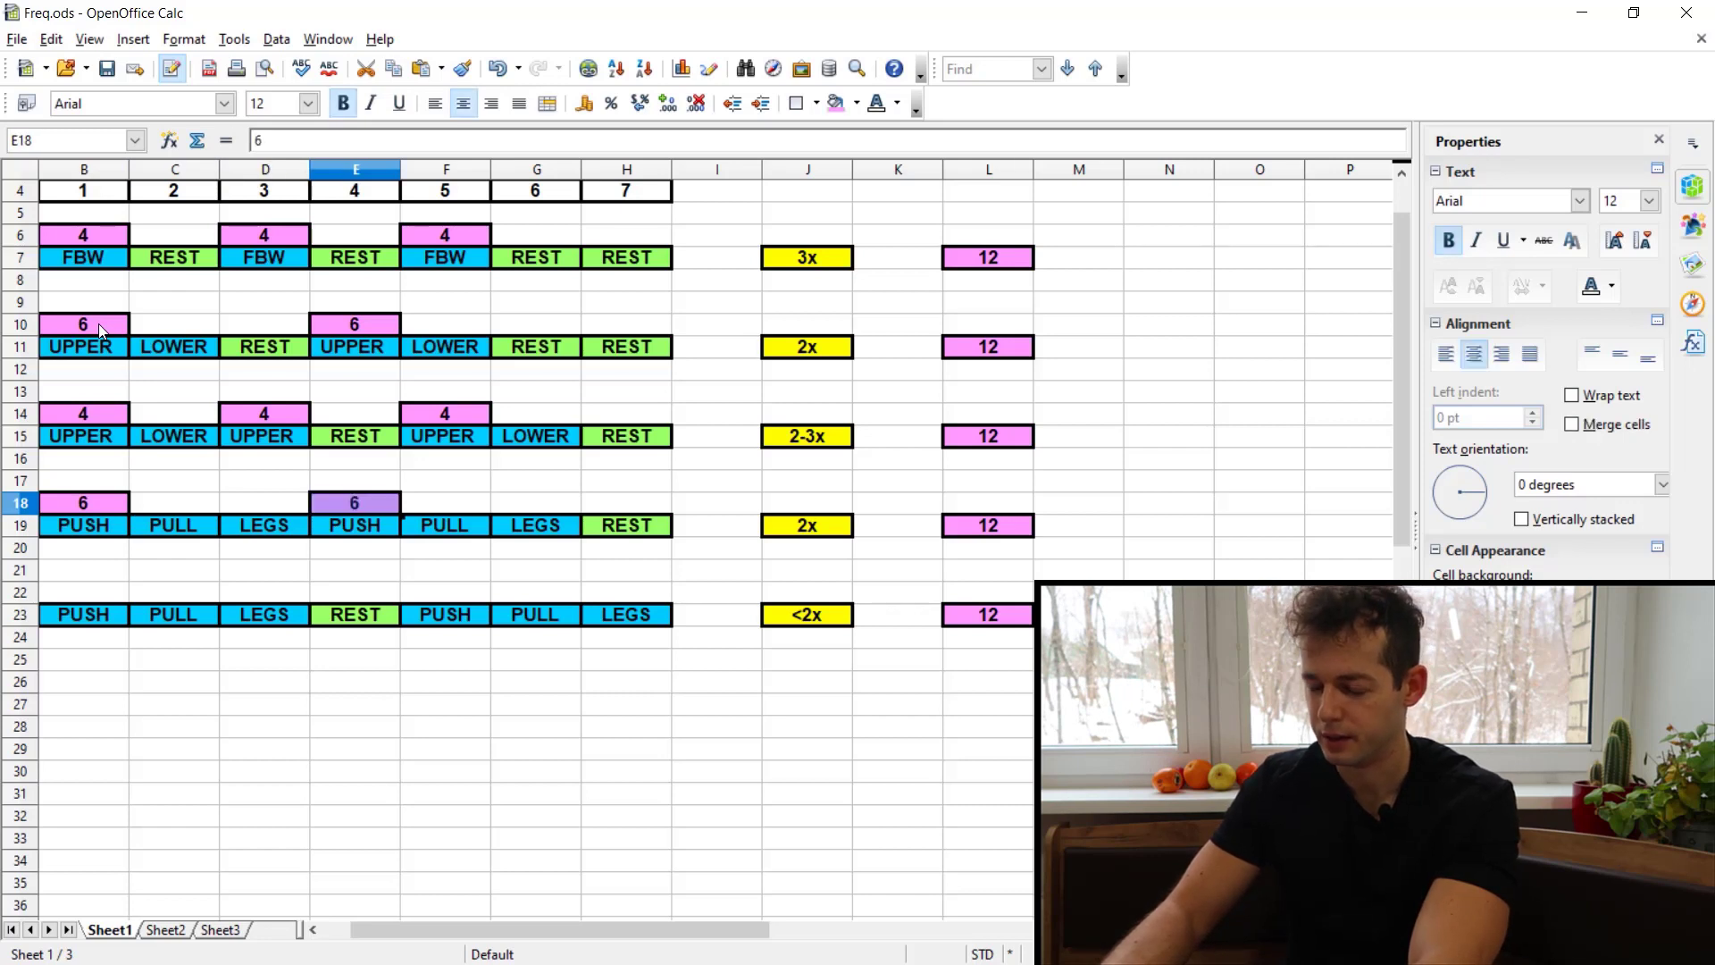
pyautogui.press('Left')
pyautogui.press('Left')
pyautogui.press('Down')
pyautogui.press('Down')
pyautogui.press('Down')
pyautogui.press('Down')
pyautogui.press('Left')
pyautogui.hotkey('ctrl', 'v')
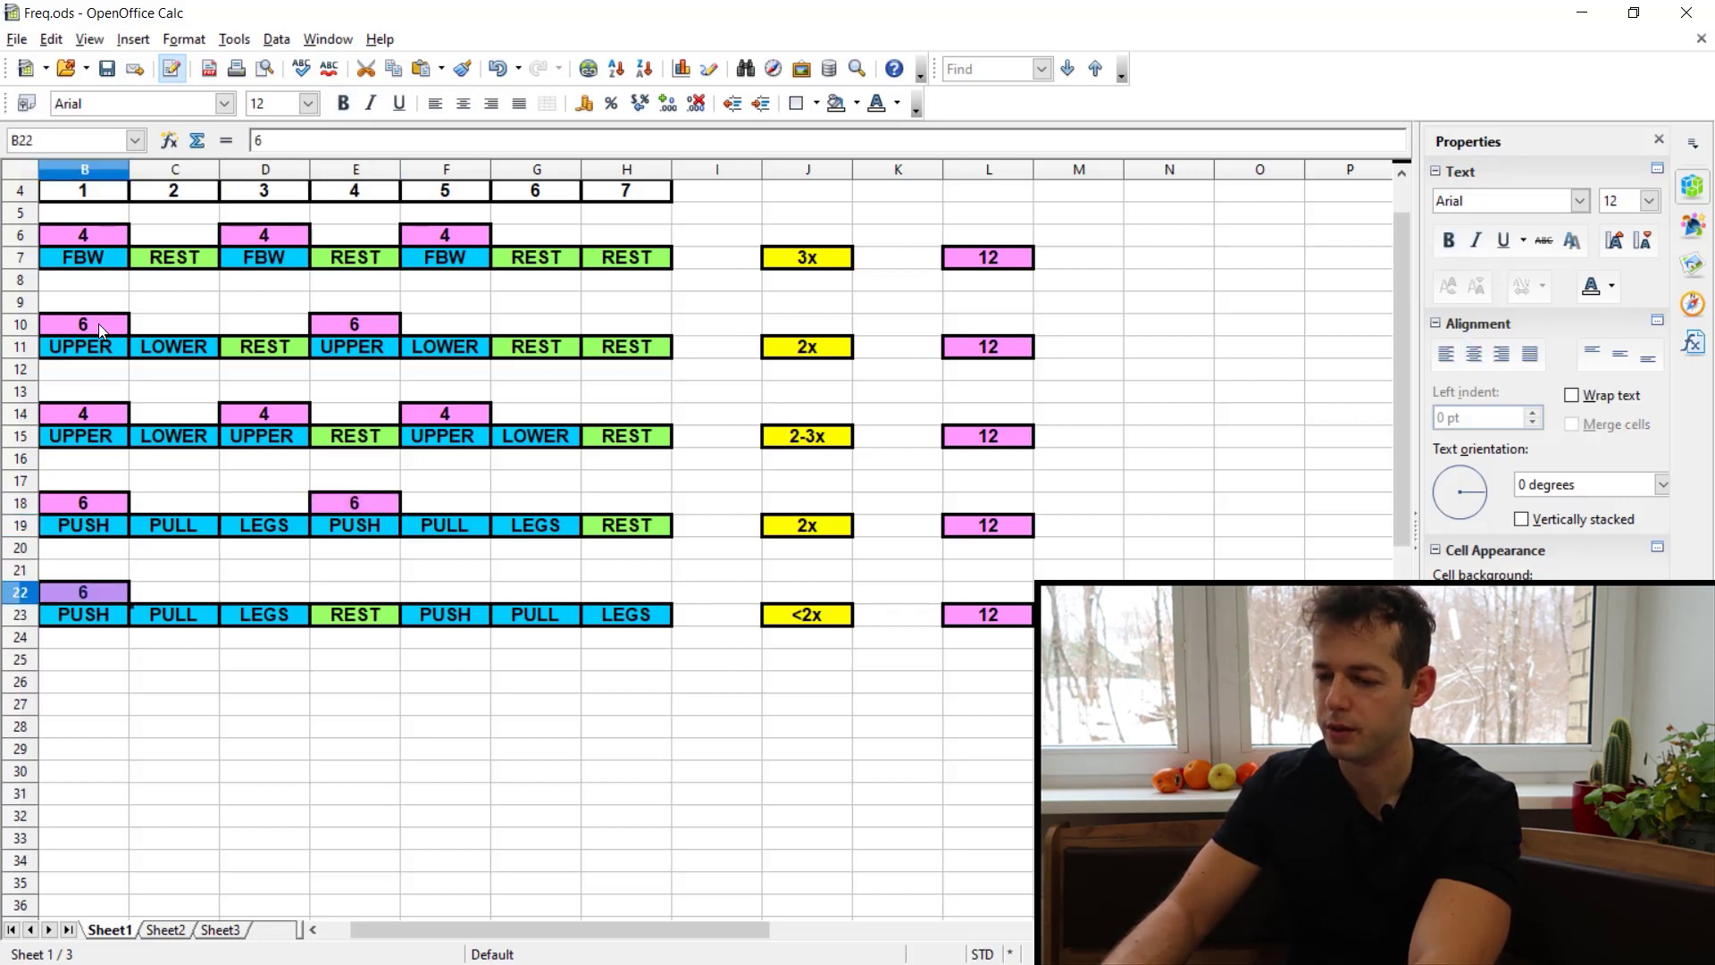
pyautogui.press('Right')
pyautogui.press('Right')
pyautogui.press('Right')
pyautogui.press('Right')
pyautogui.write('6')
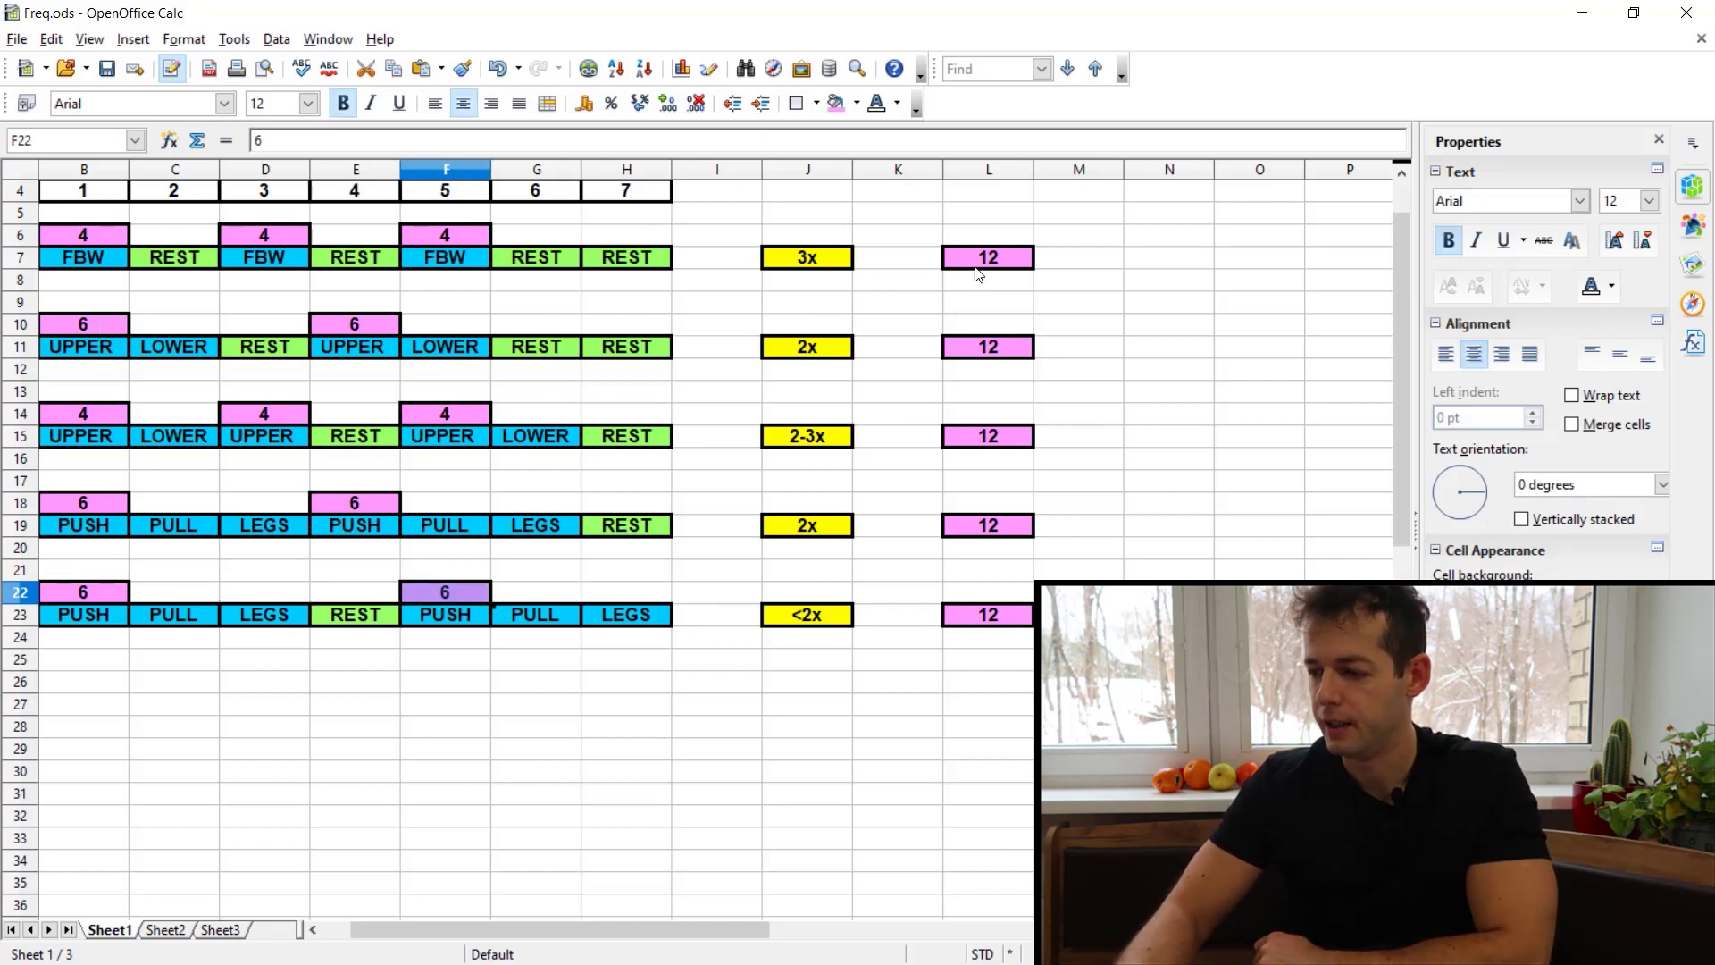
pyautogui.moveTo(987, 241); pyautogui.dragTo(984, 678)
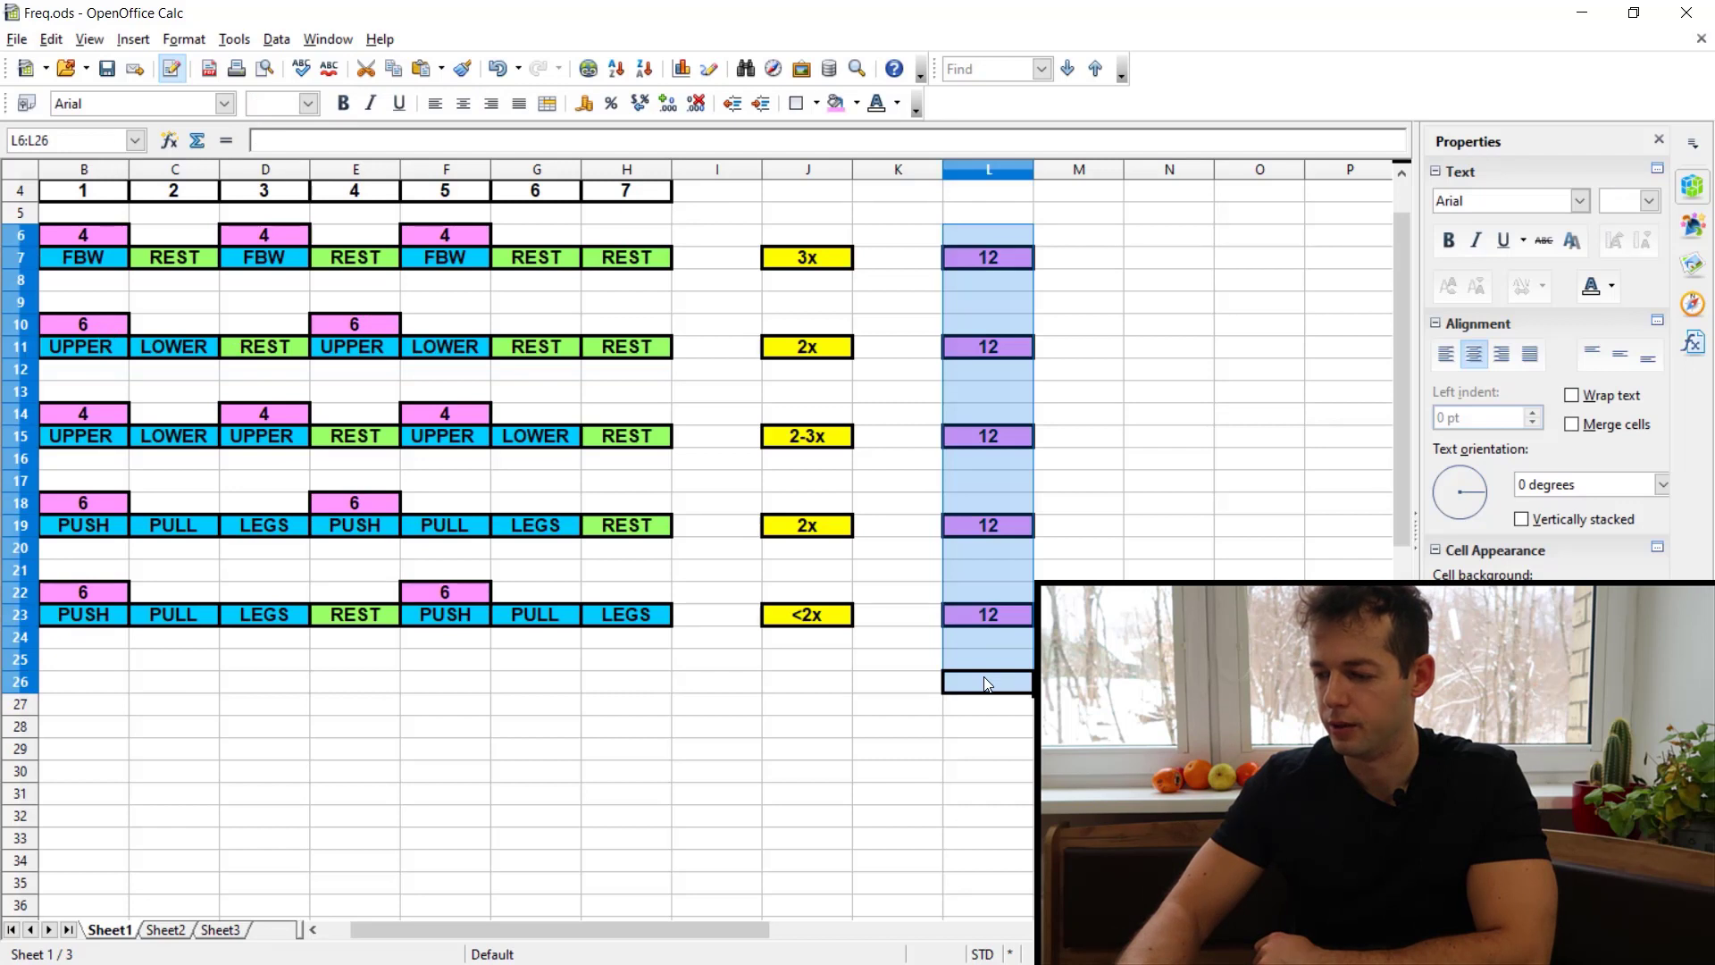
pyautogui.click(934, 464)
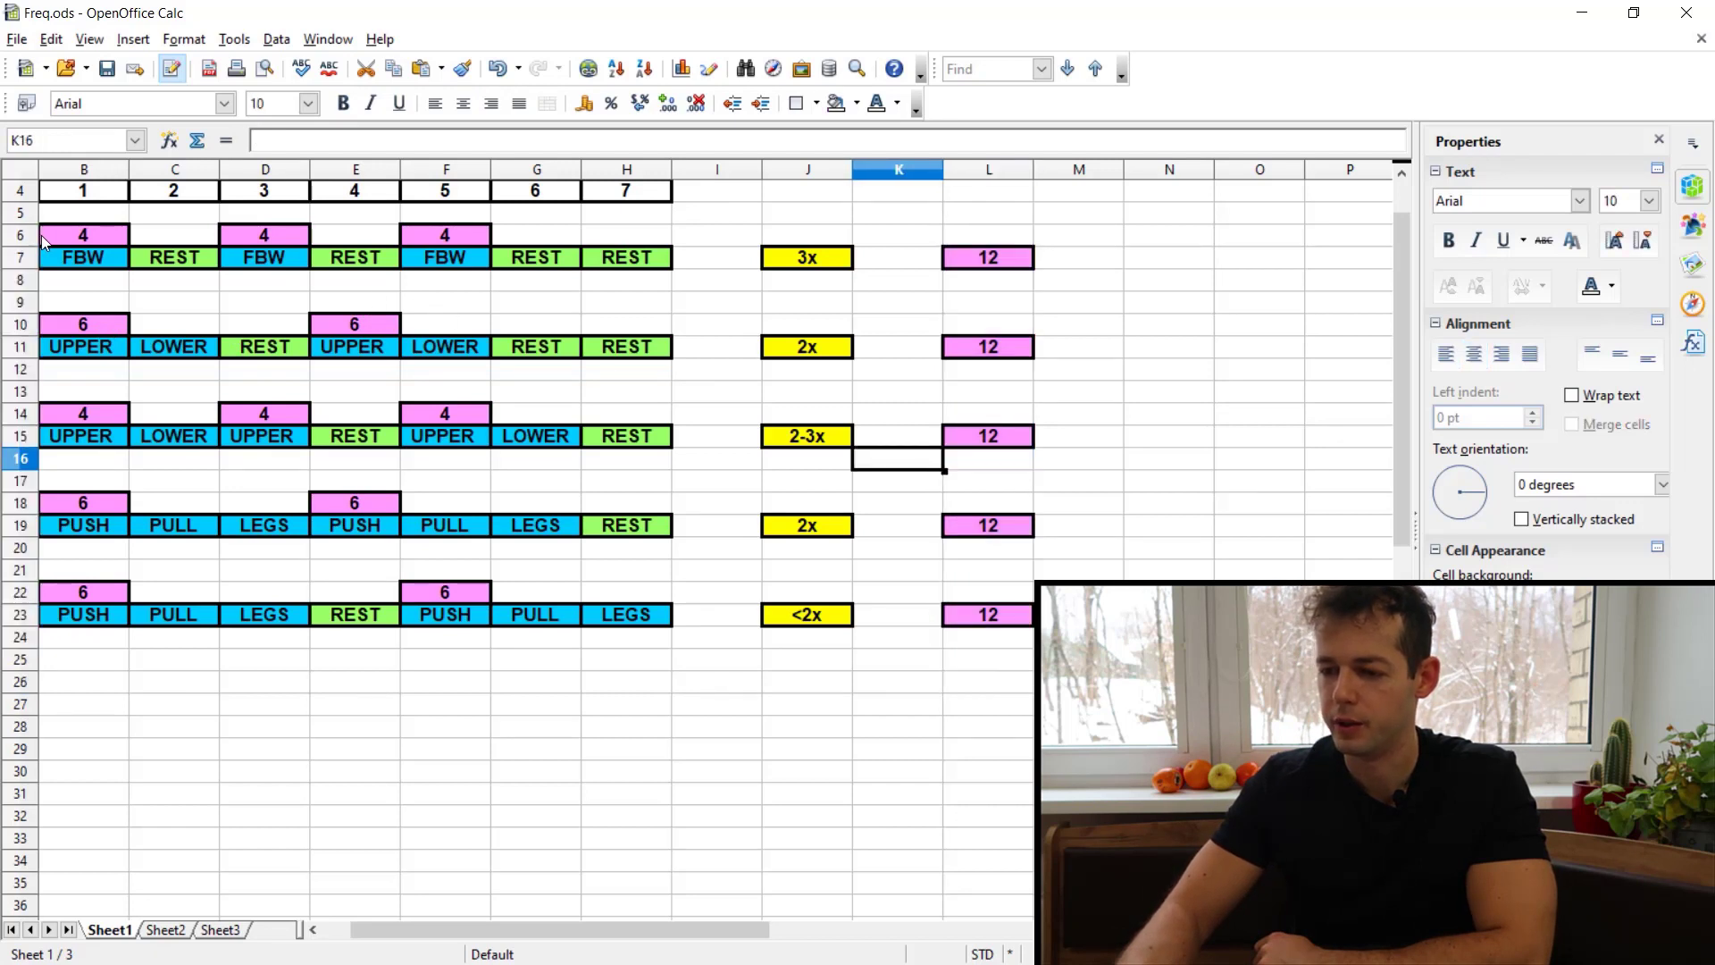
pyautogui.moveTo(59, 243); pyautogui.dragTo(746, 639)
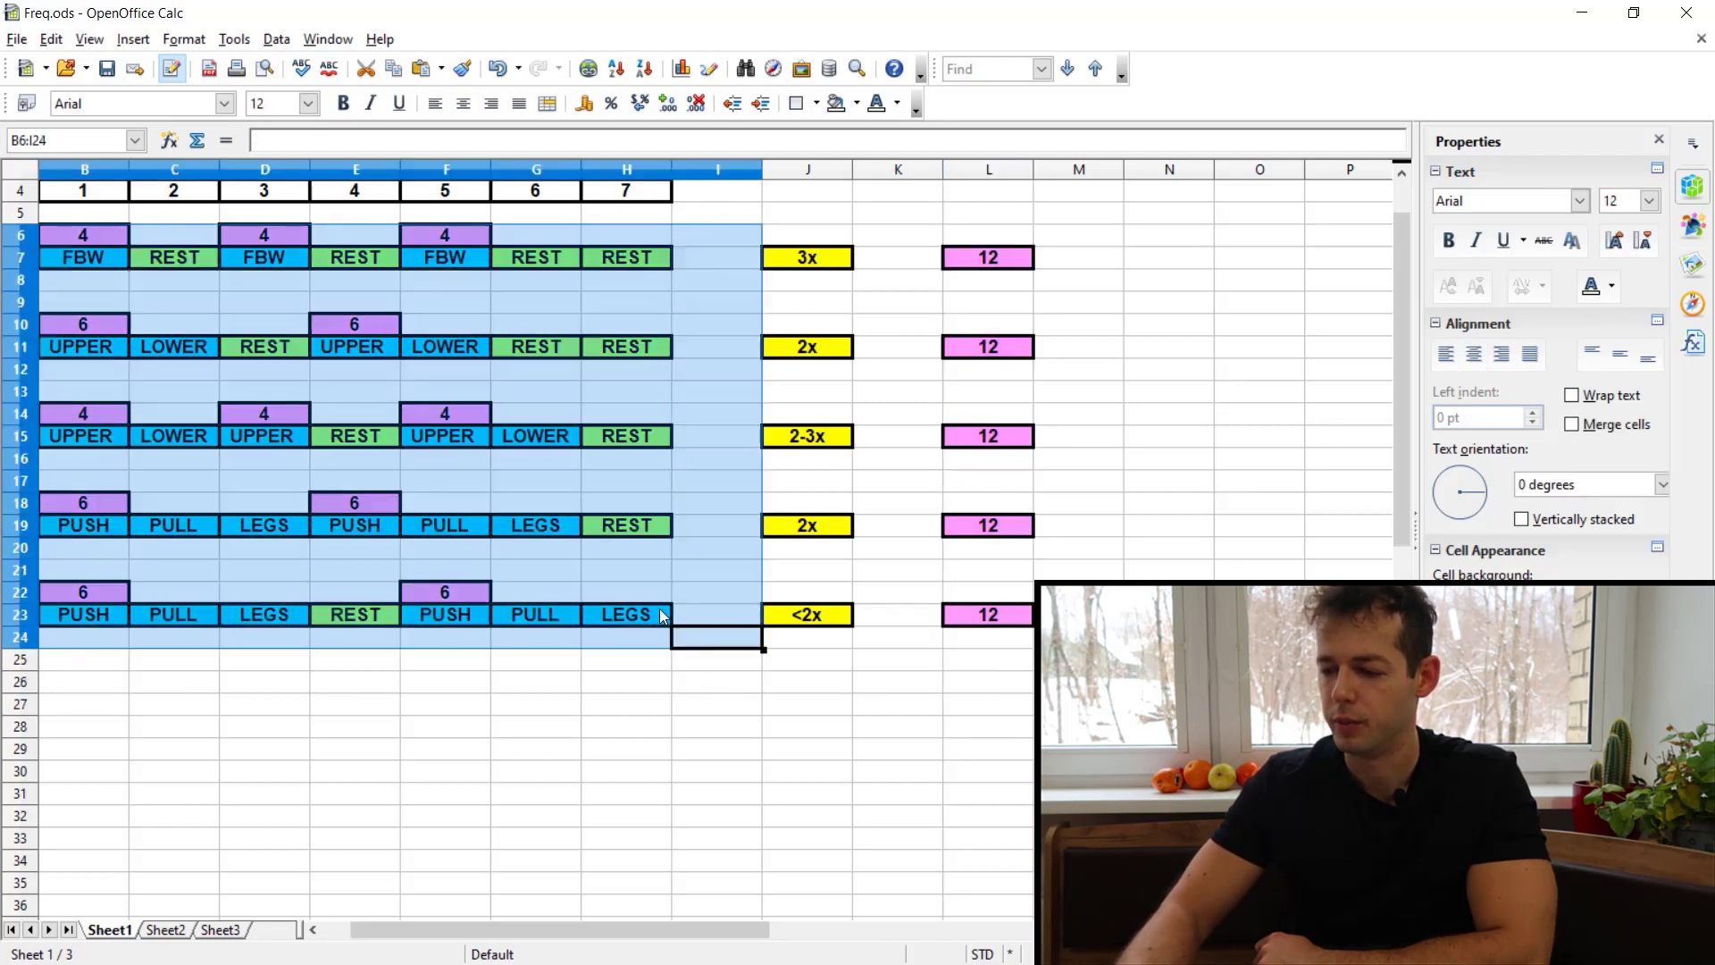
pyautogui.click(413, 404)
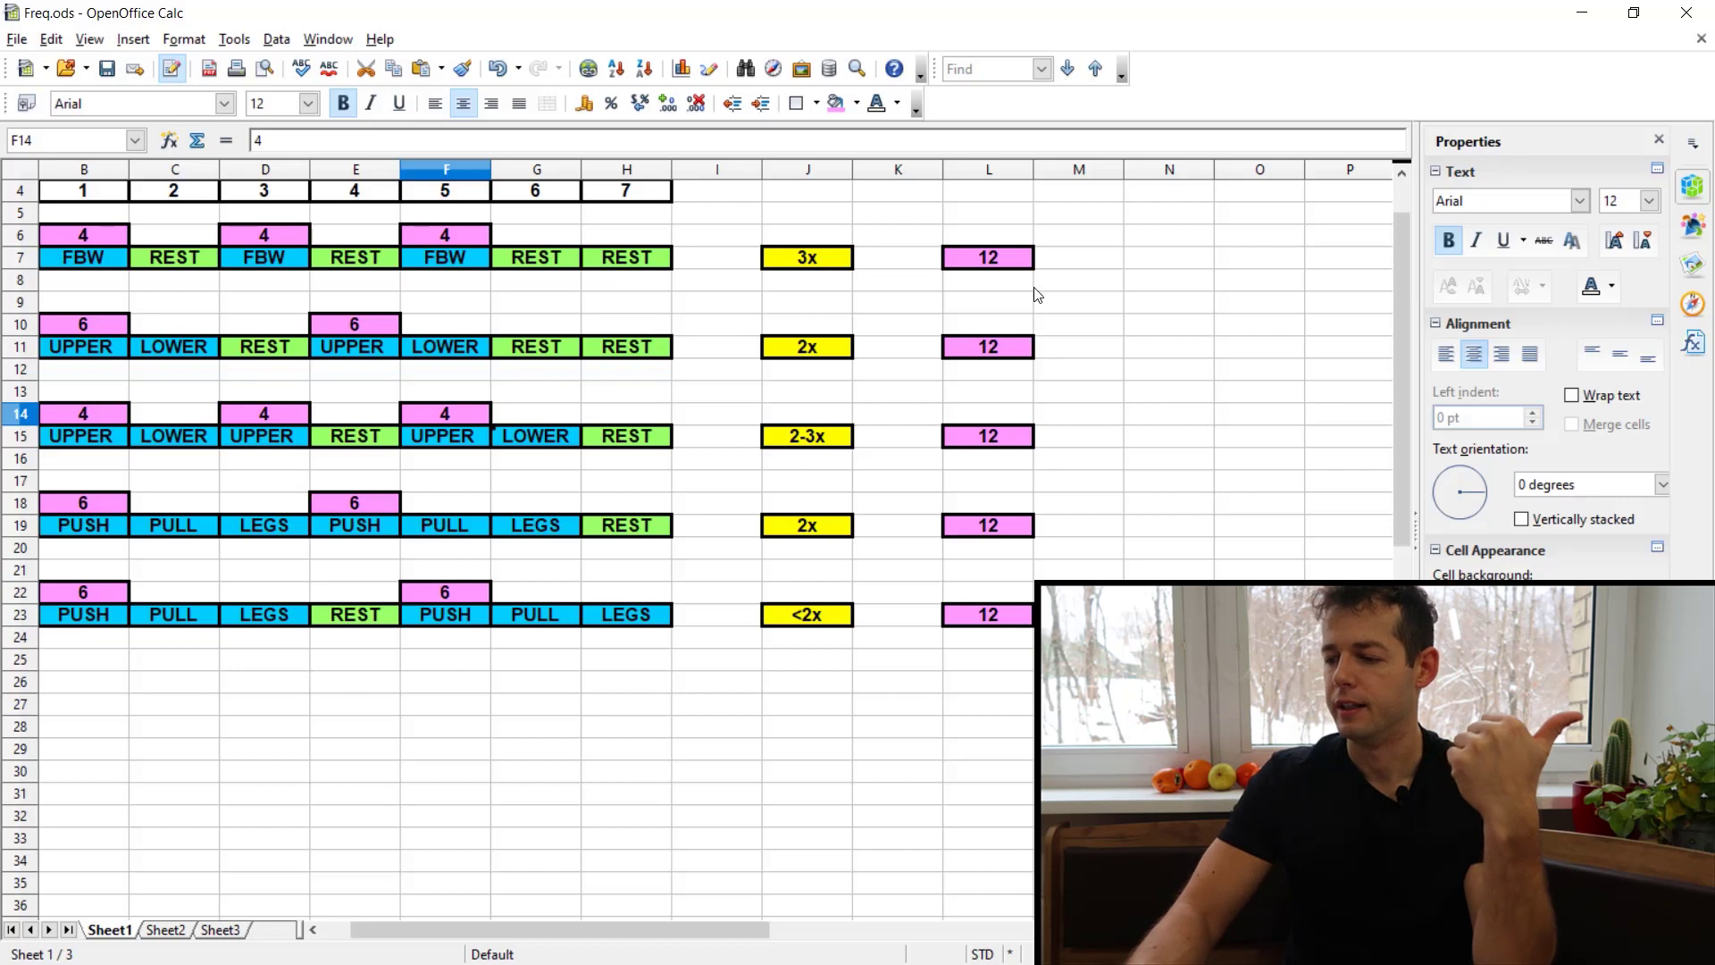
pyautogui.moveTo(1000, 242); pyautogui.dragTo(1022, 654)
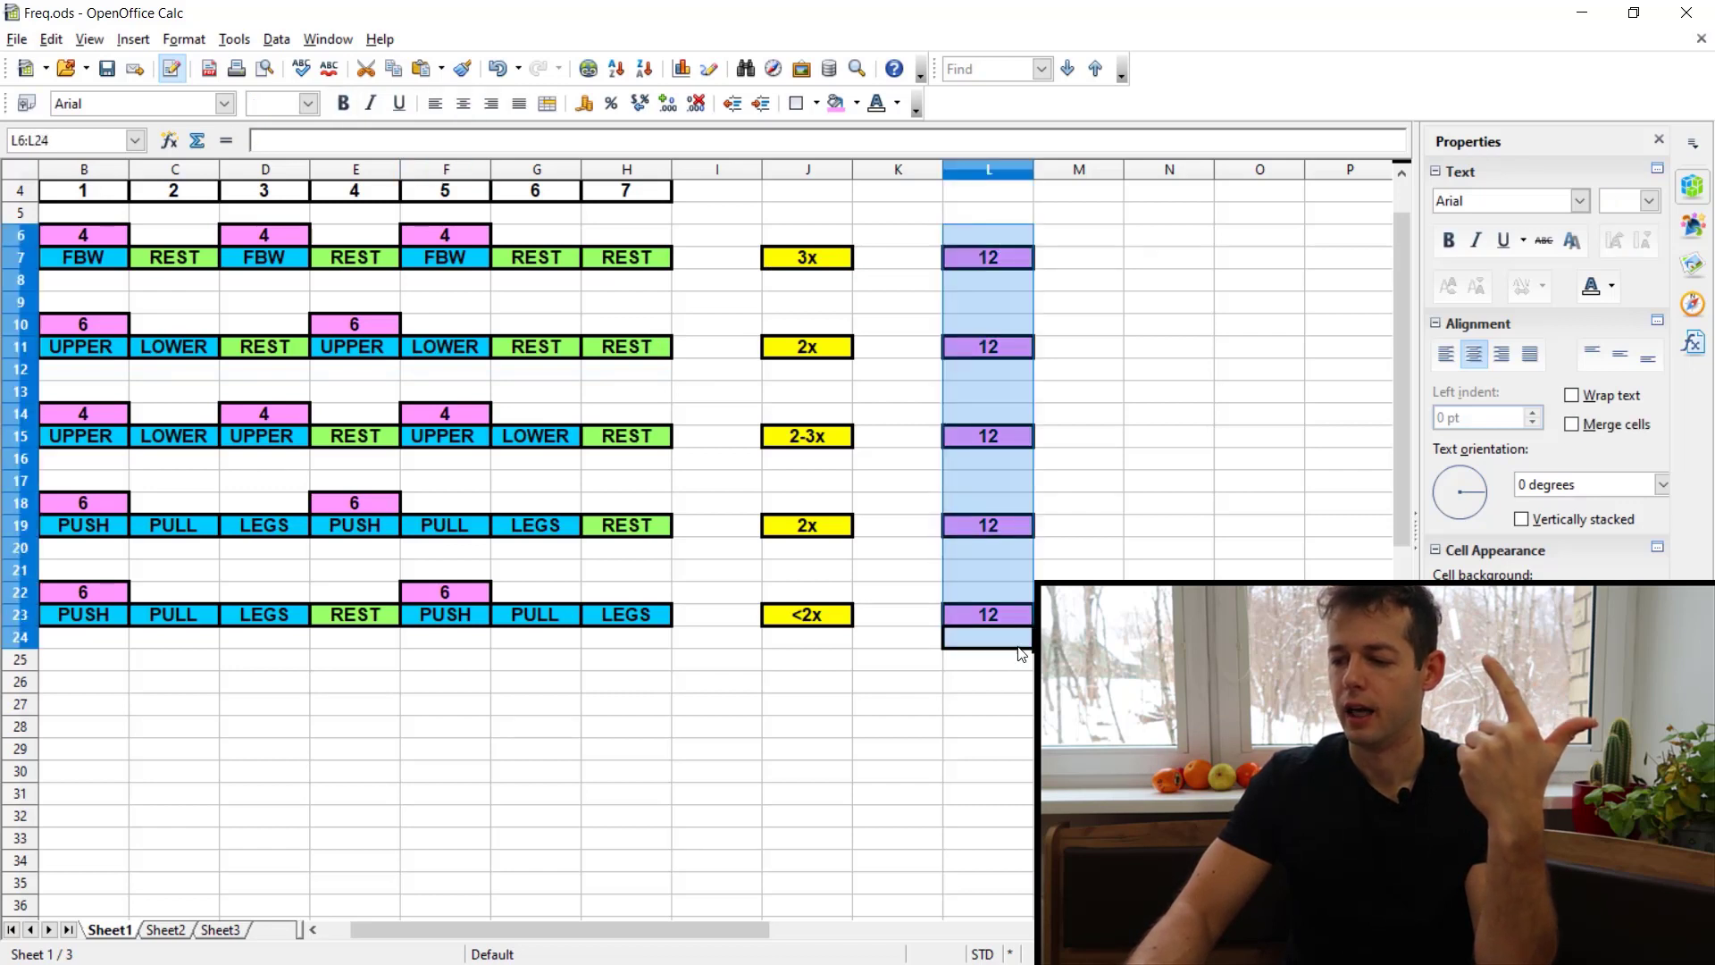
pyautogui.click(708, 546)
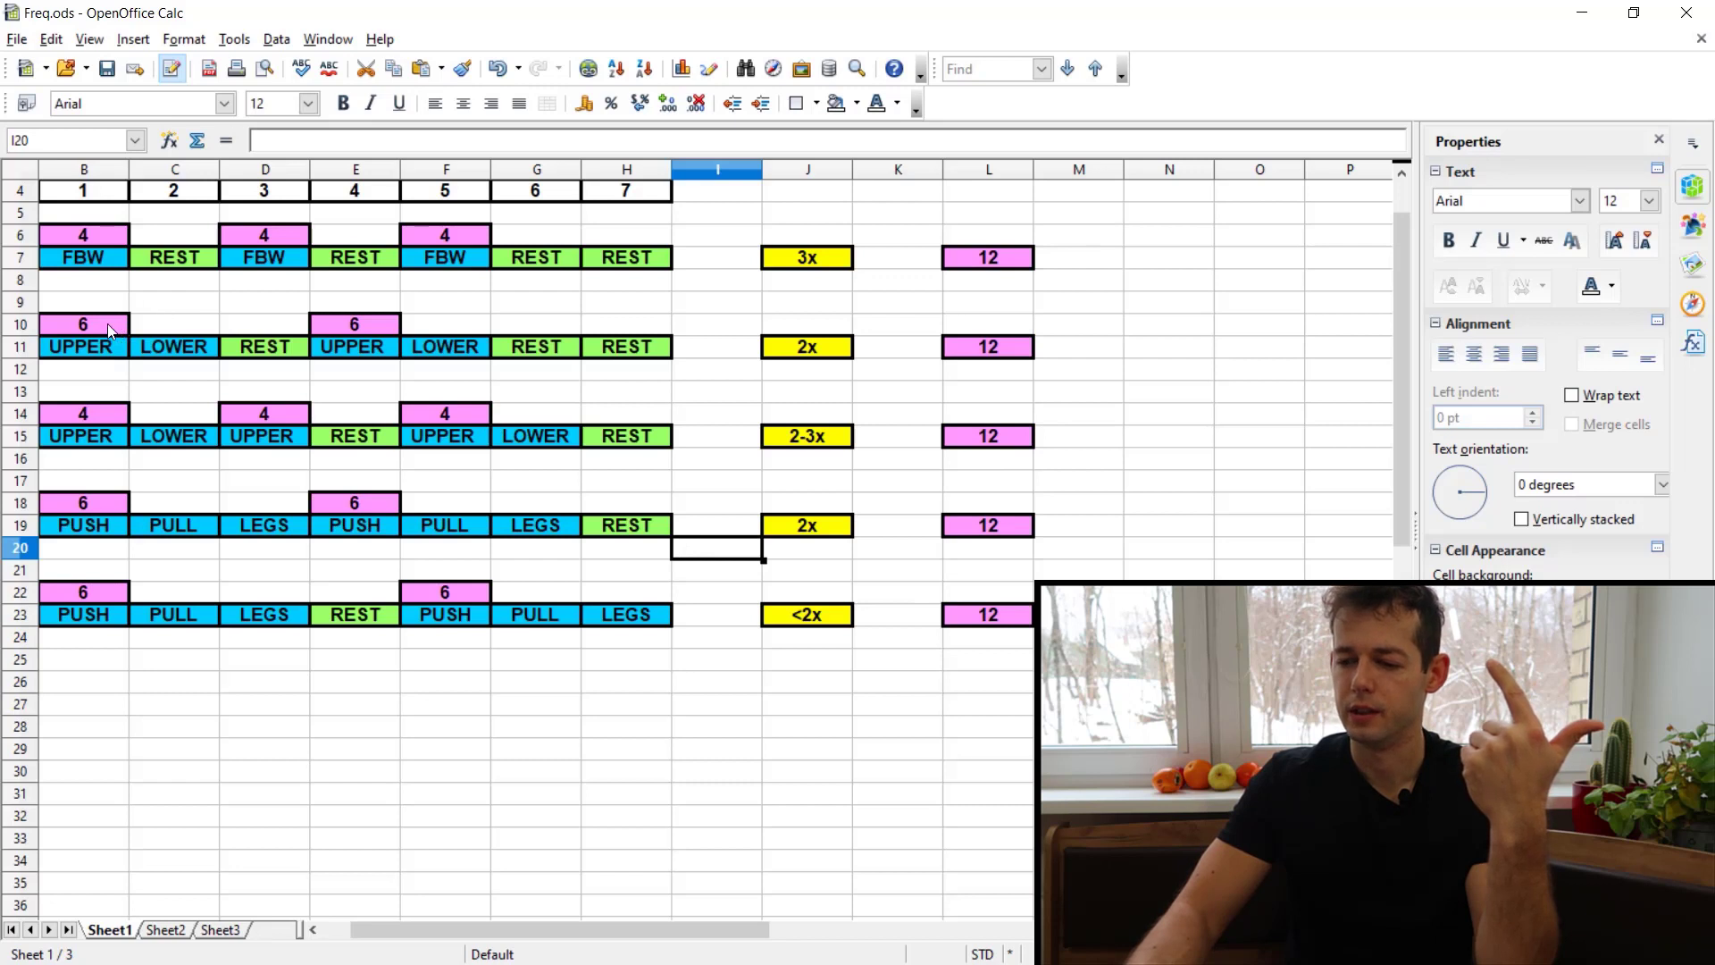
pyautogui.moveTo(109, 330); pyautogui.dragTo(362, 327)
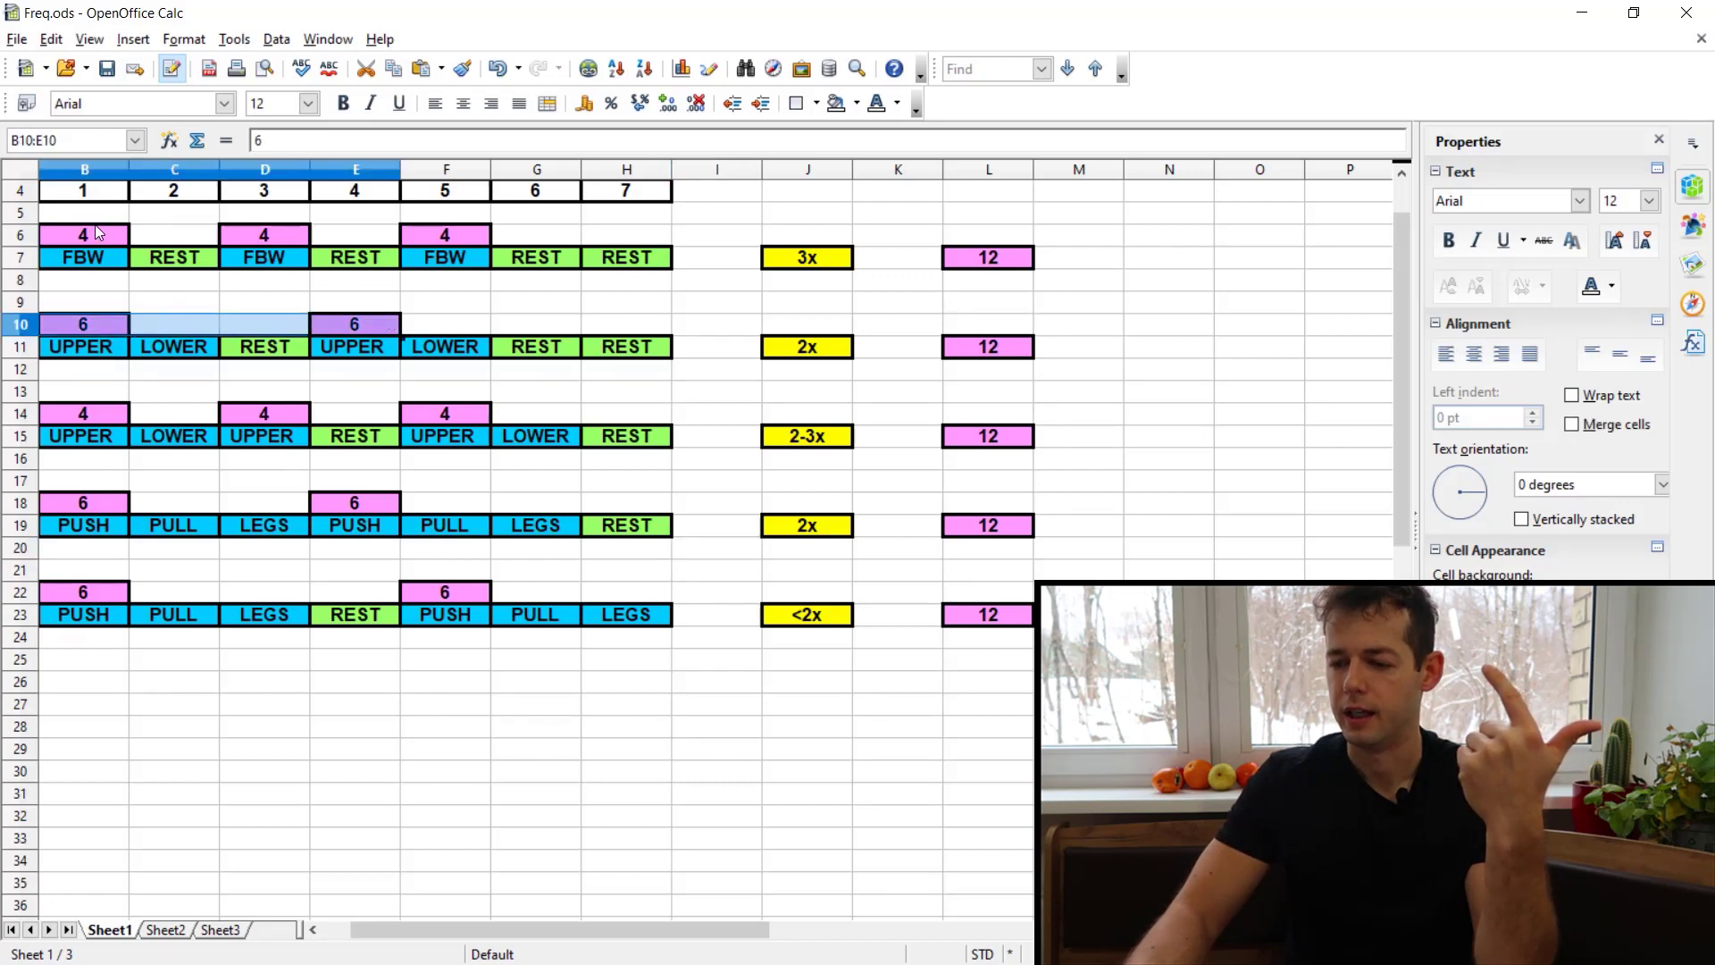
pyautogui.click(308, 233)
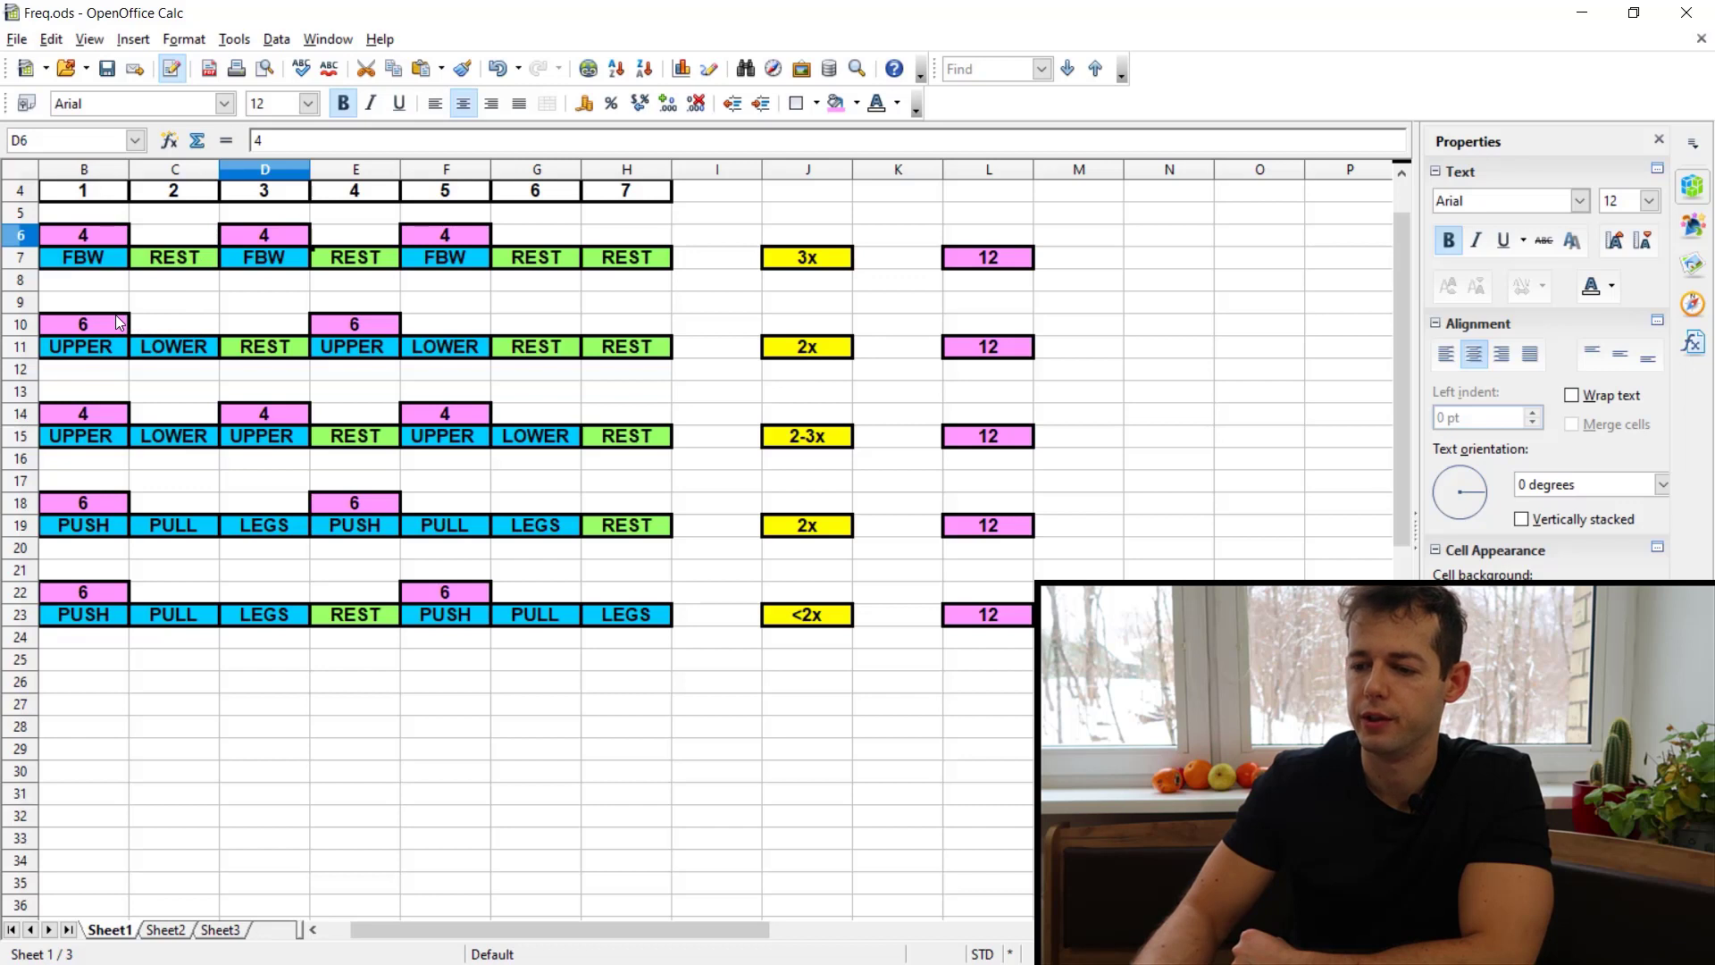
pyautogui.moveTo(109, 324); pyautogui.dragTo(327, 335)
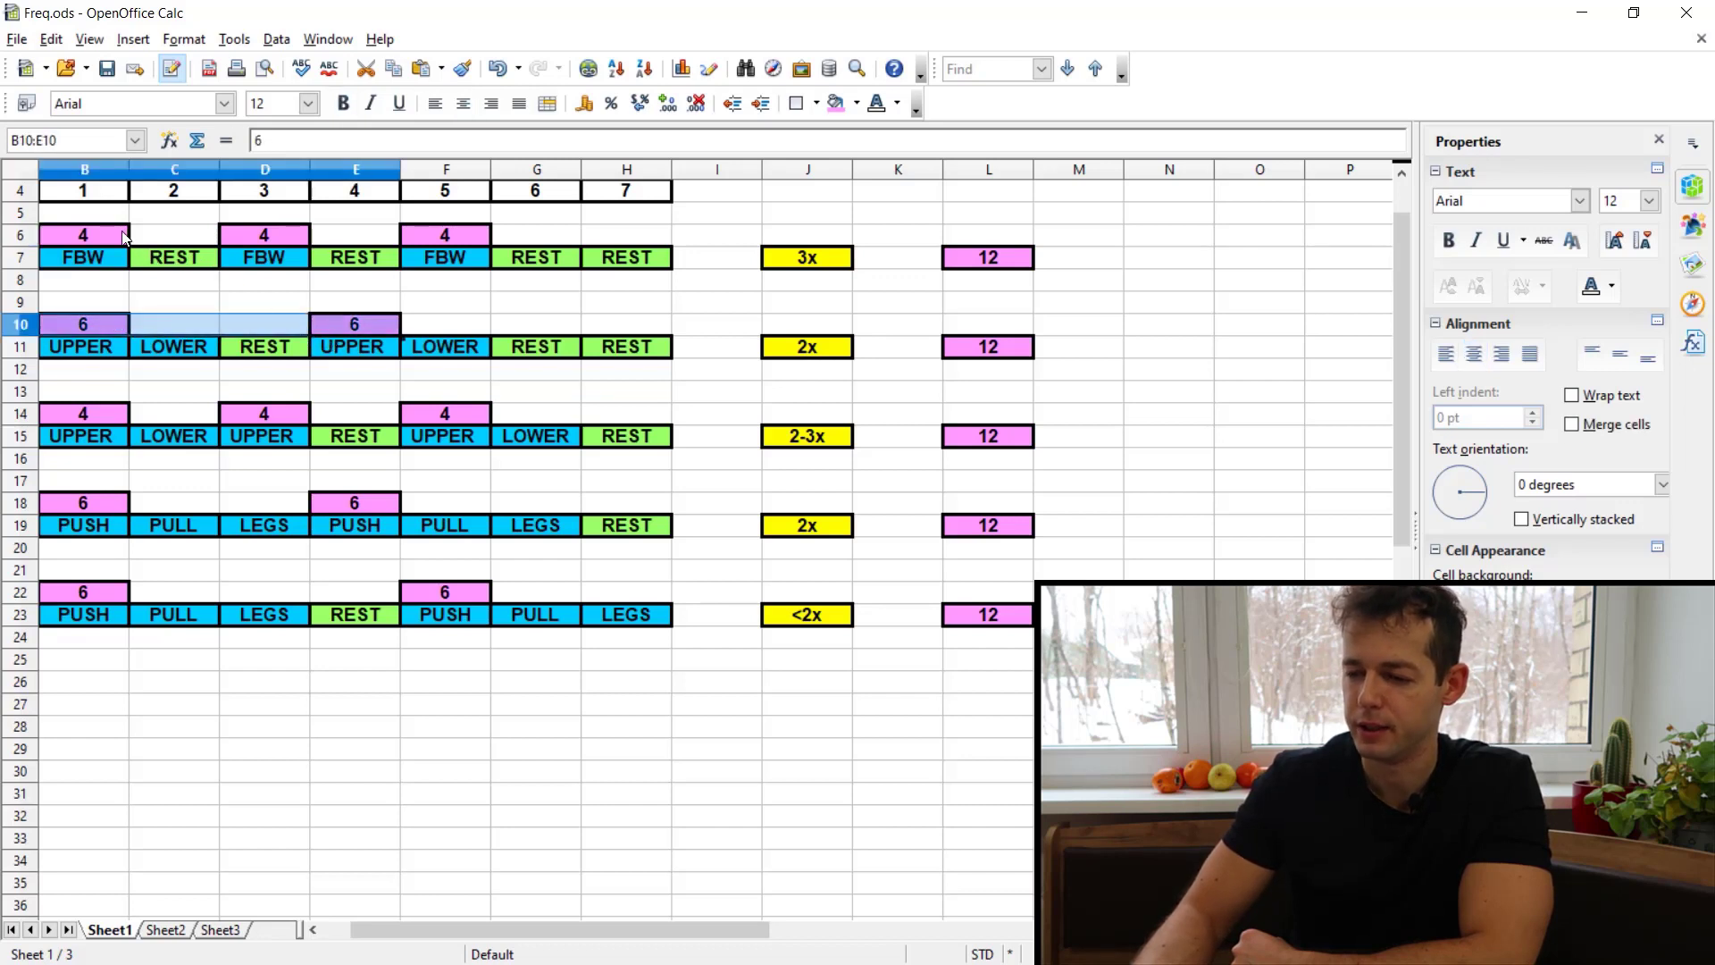
pyautogui.moveTo(124, 237); pyautogui.dragTo(429, 254)
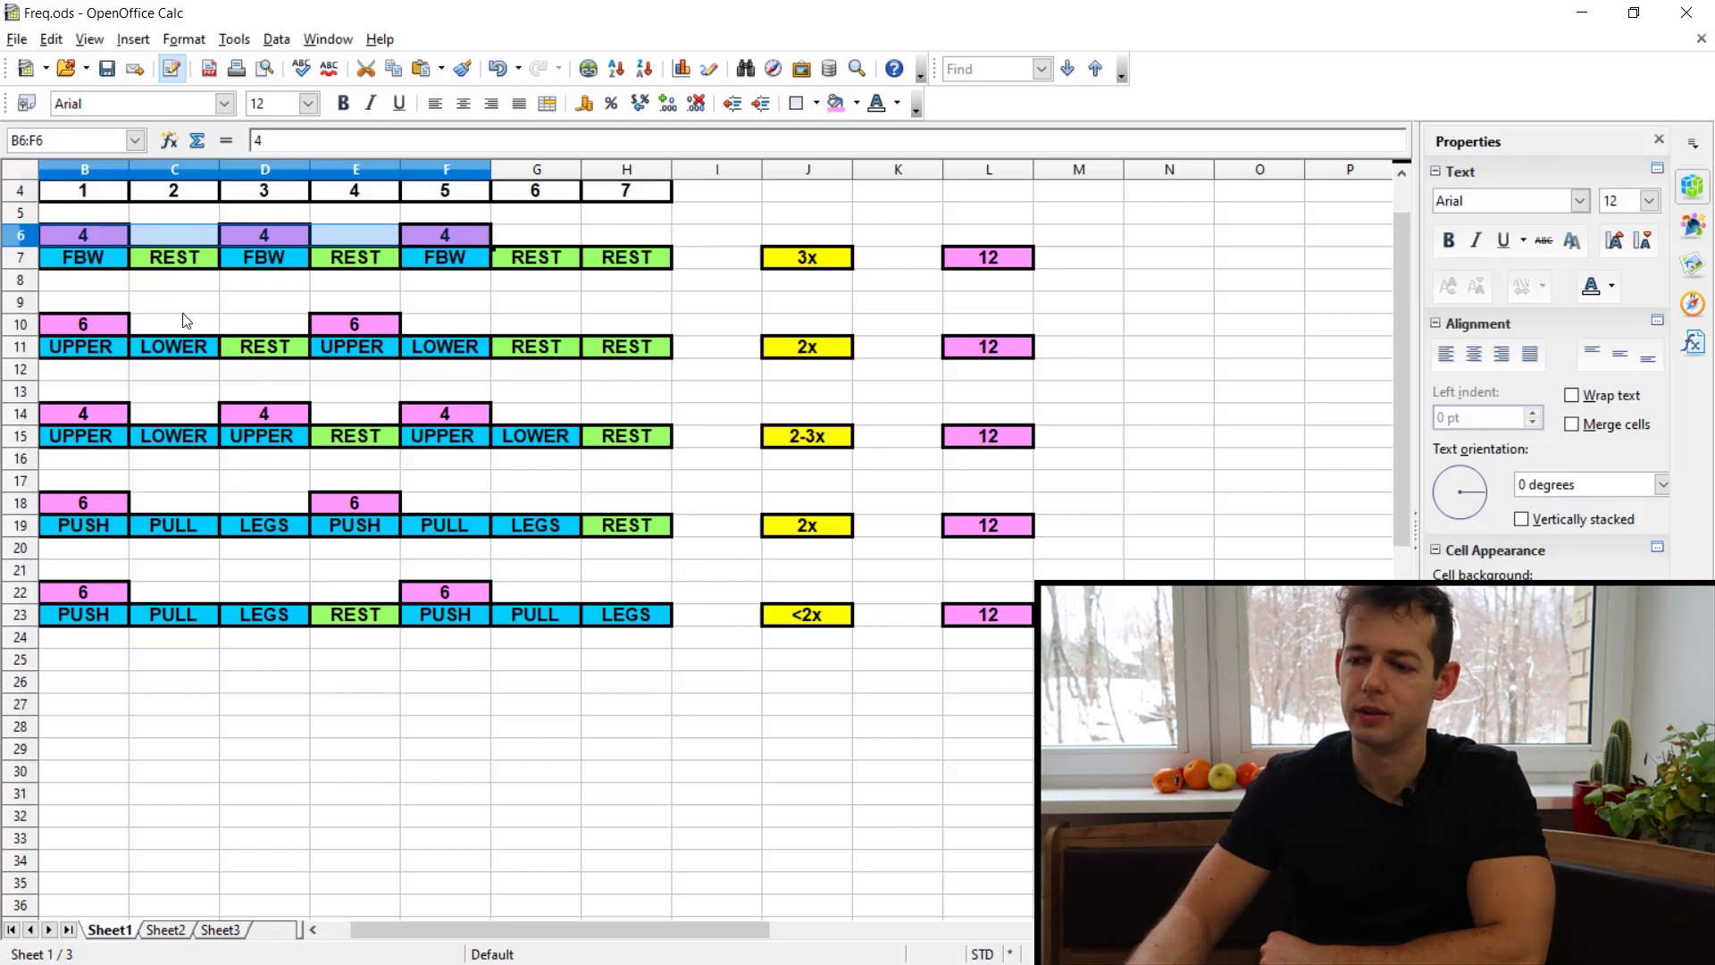
pyautogui.click(717, 302)
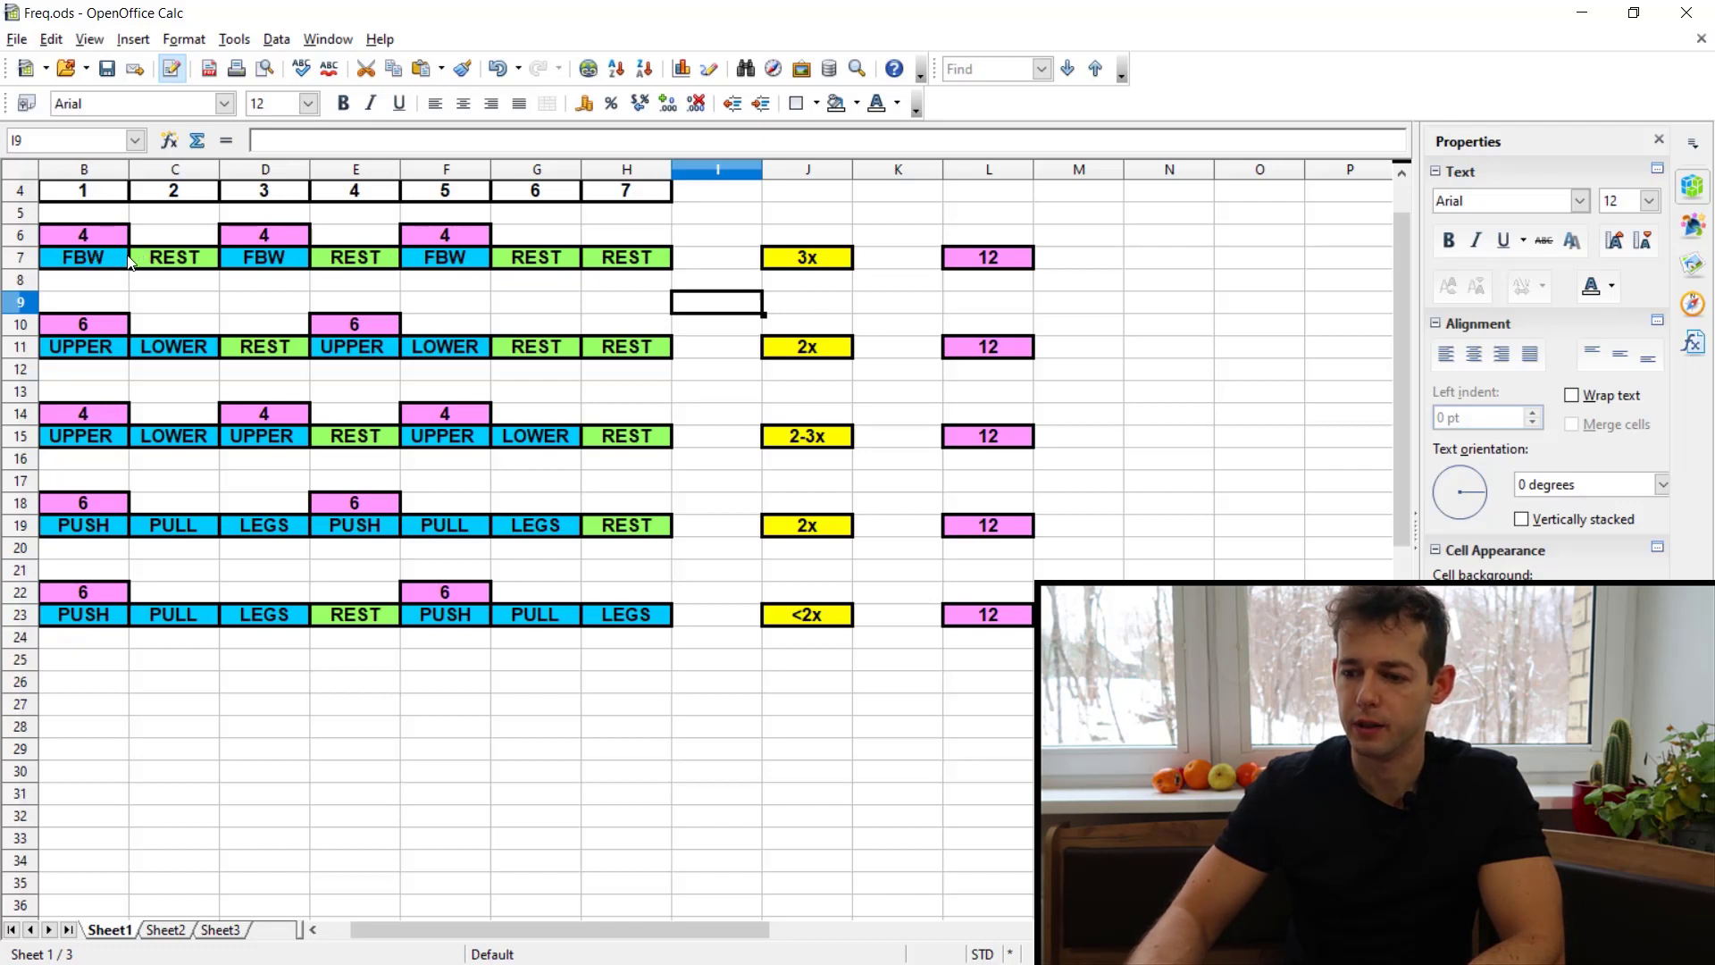
pyautogui.moveTo(98, 266); pyautogui.dragTo(447, 259)
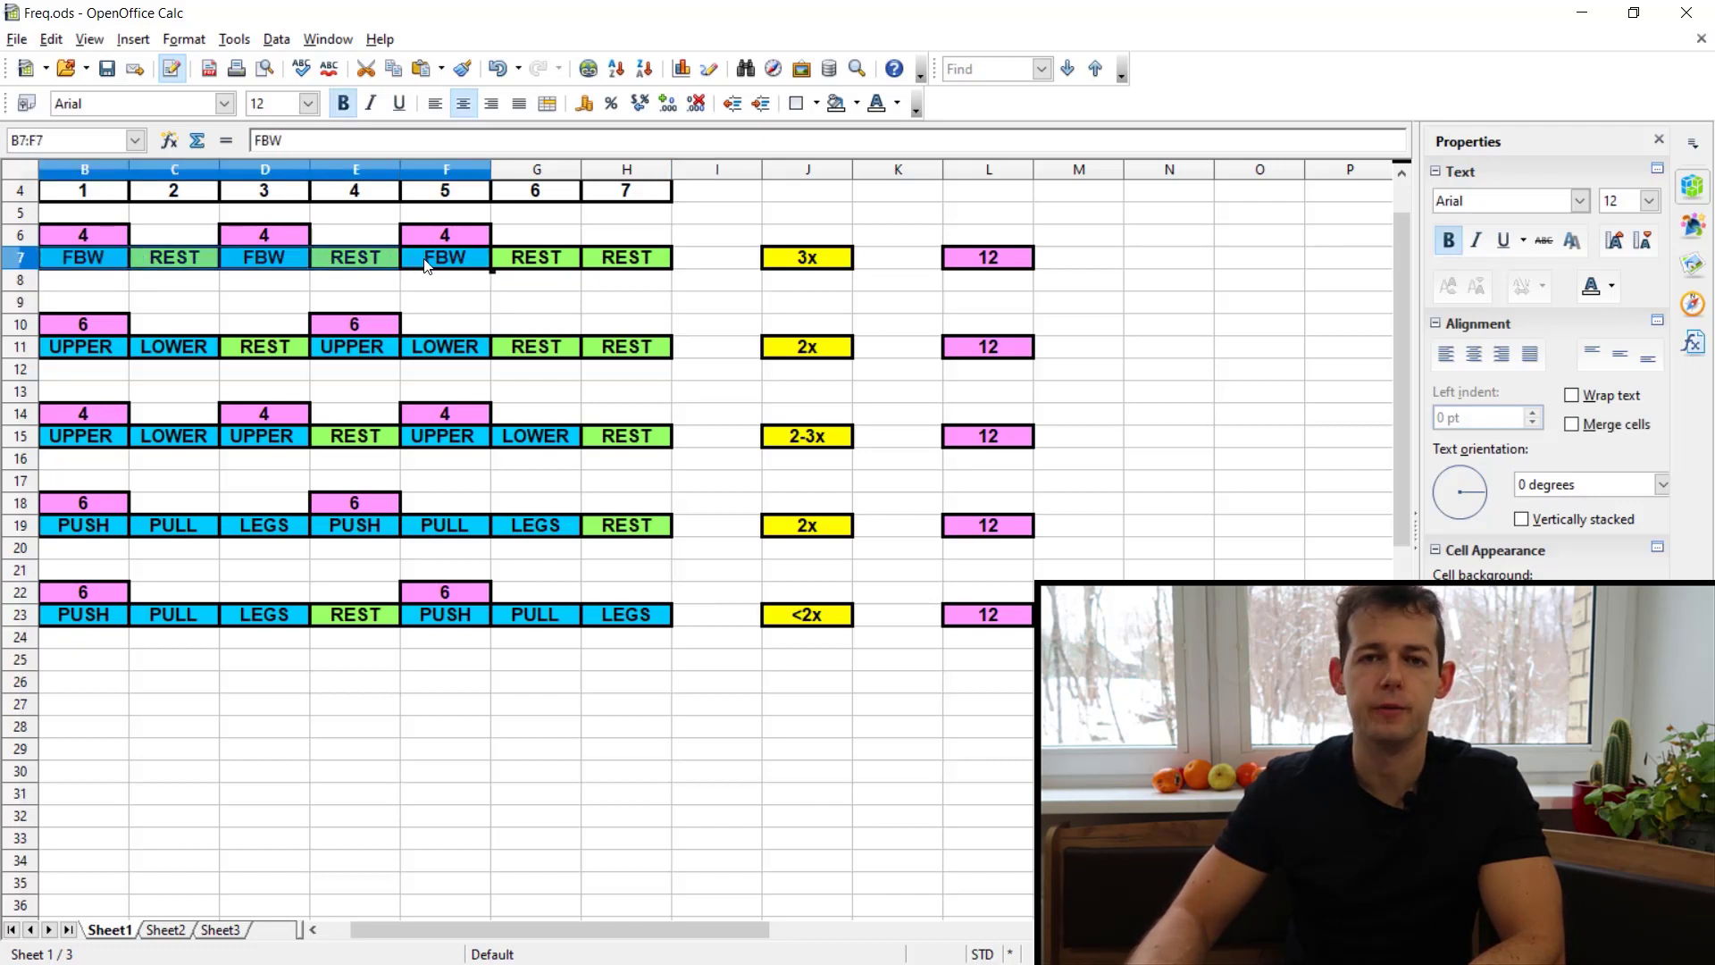
pyautogui.moveTo(106, 348); pyautogui.dragTo(493, 336)
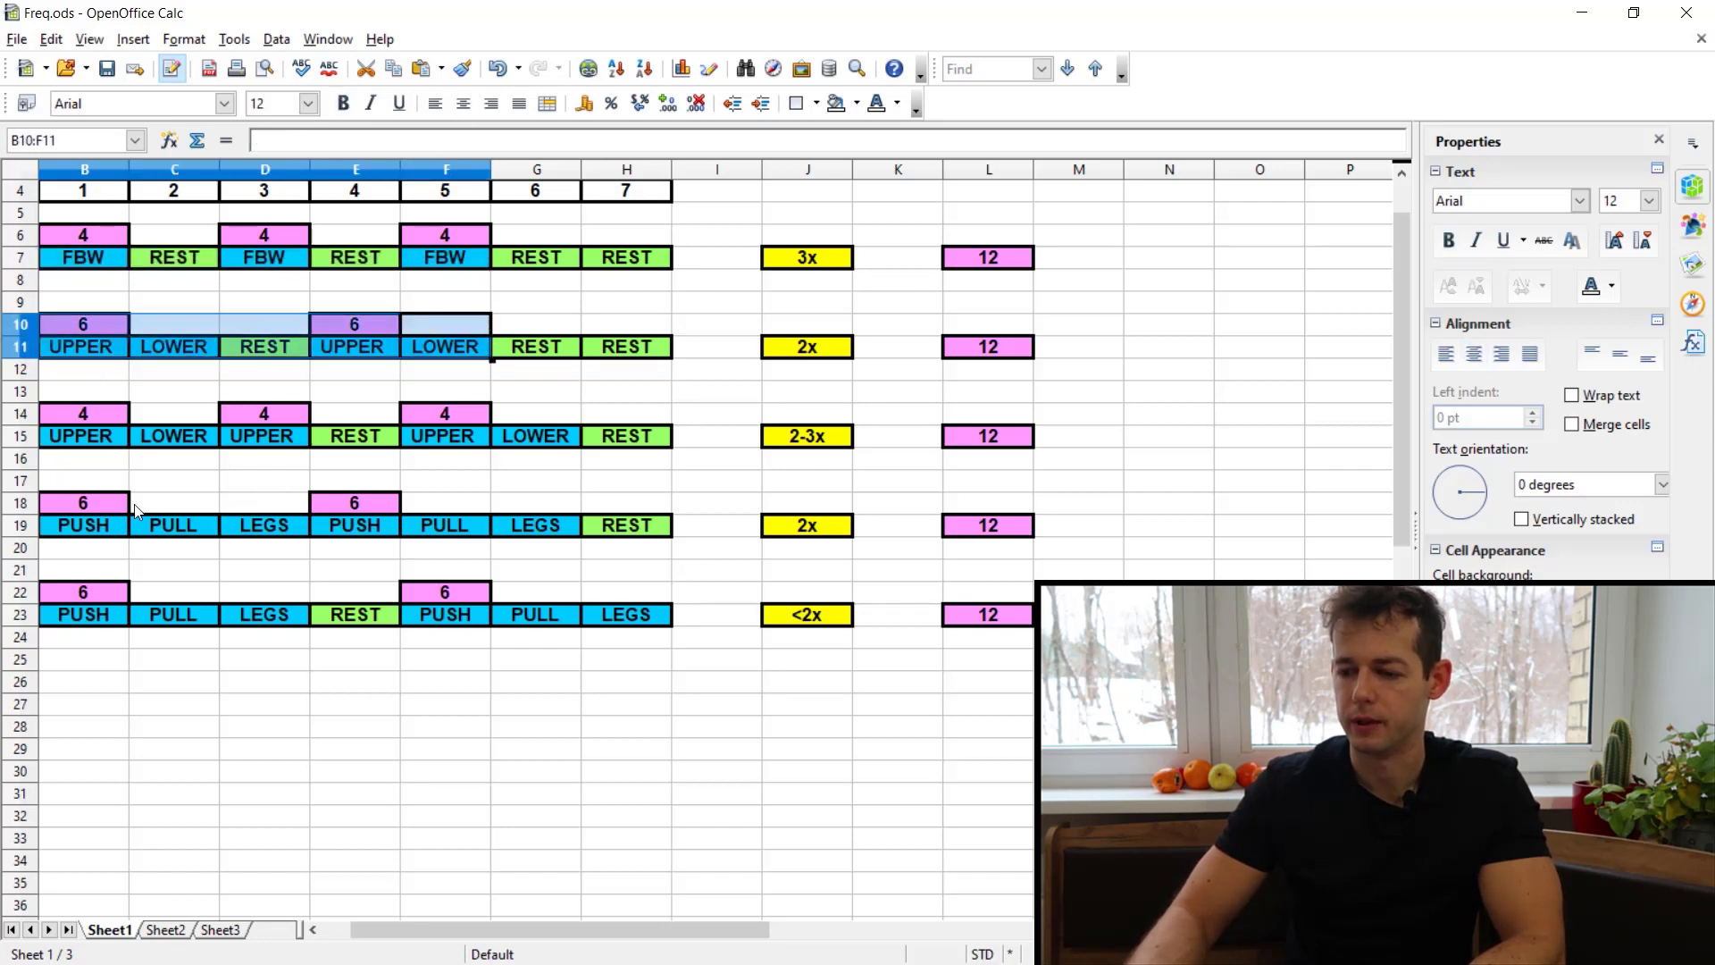
pyautogui.moveTo(121, 504); pyautogui.dragTo(556, 551)
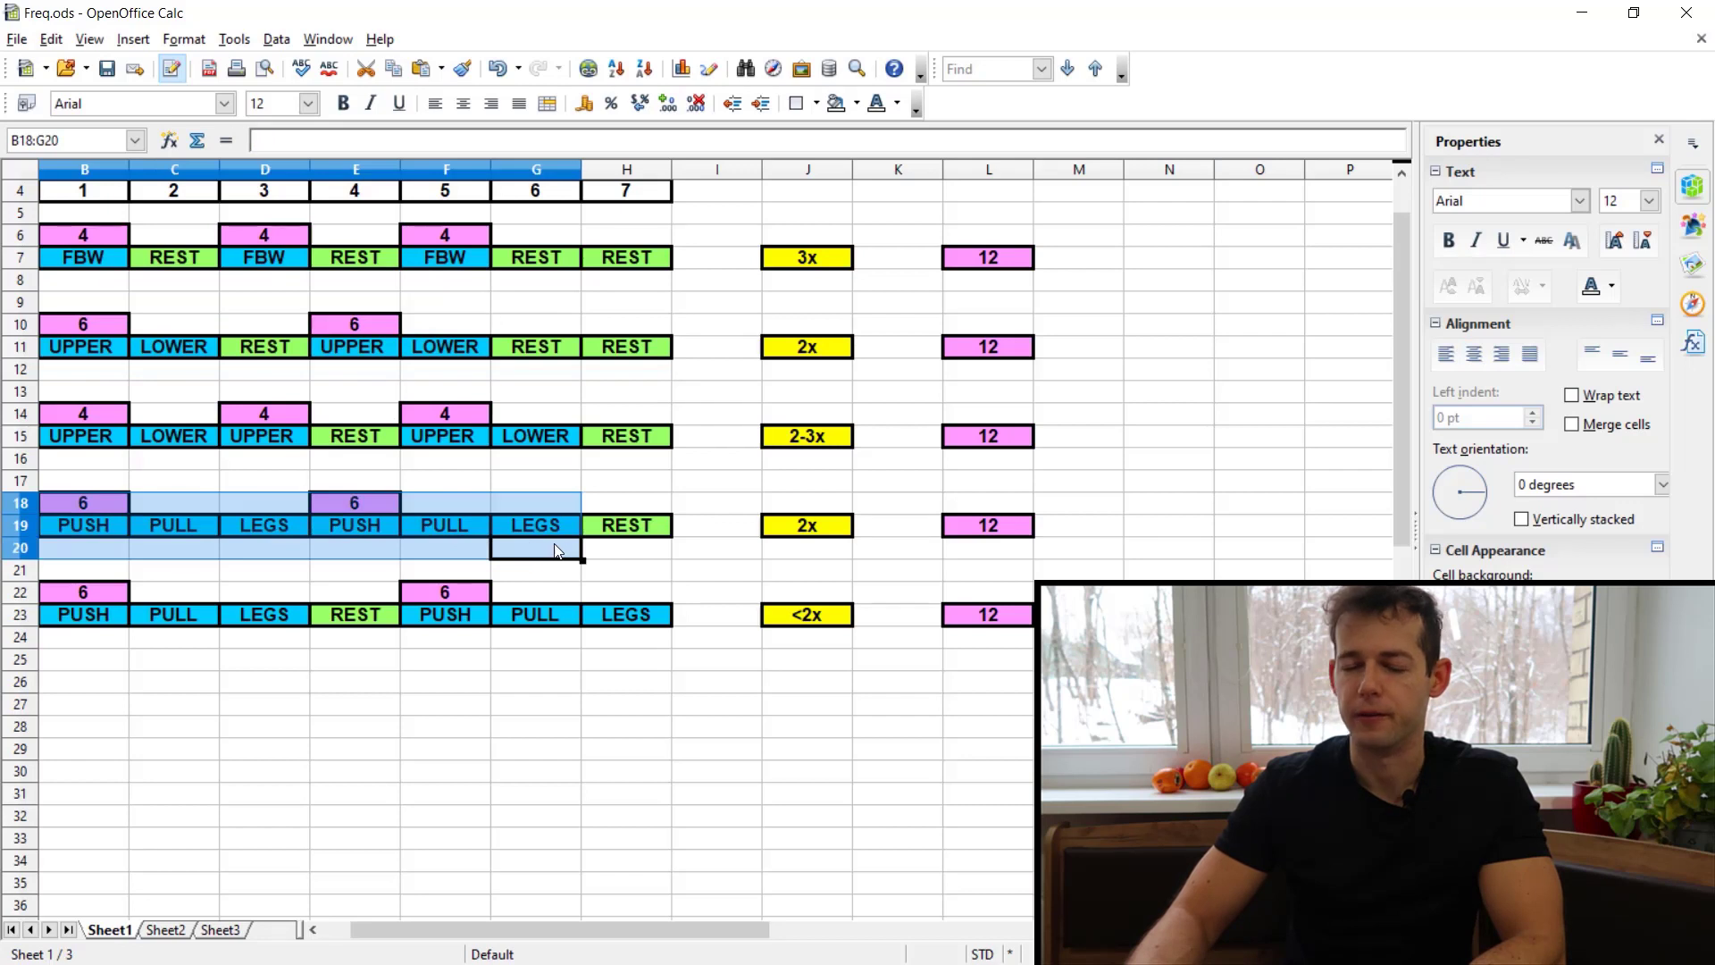
pyautogui.click(731, 507)
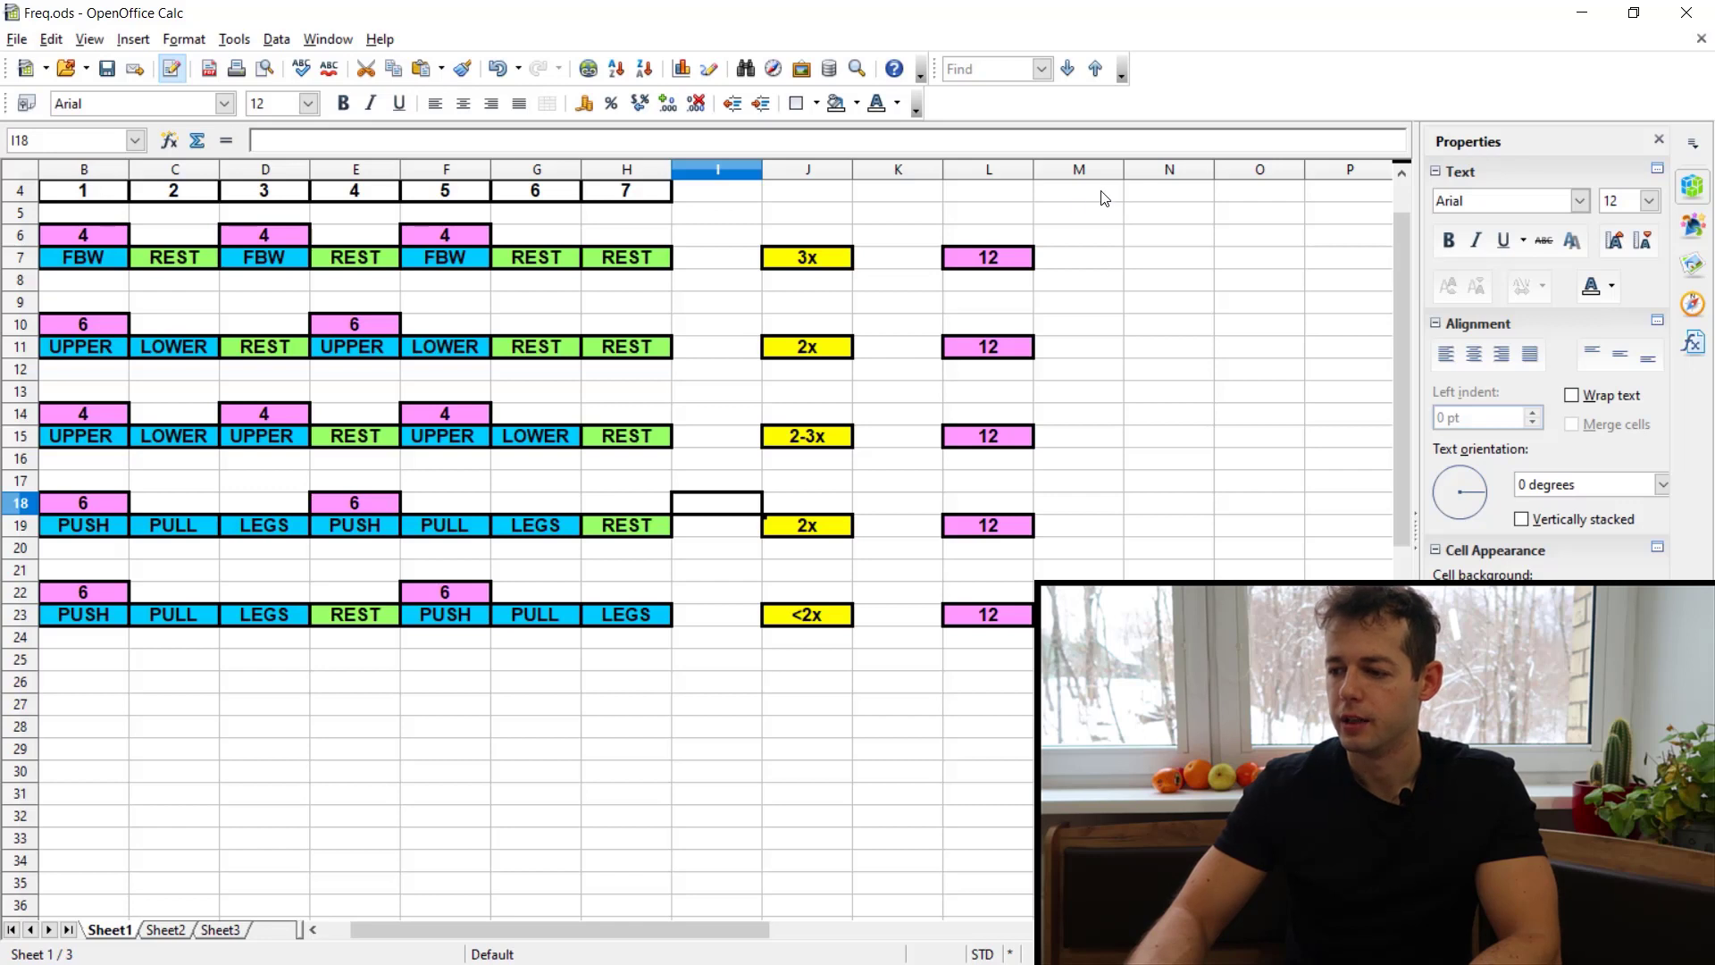
# Change the weekly targets in L7, L11, L15, L19 and L23 to 18.
pyautogui.click(988, 266)
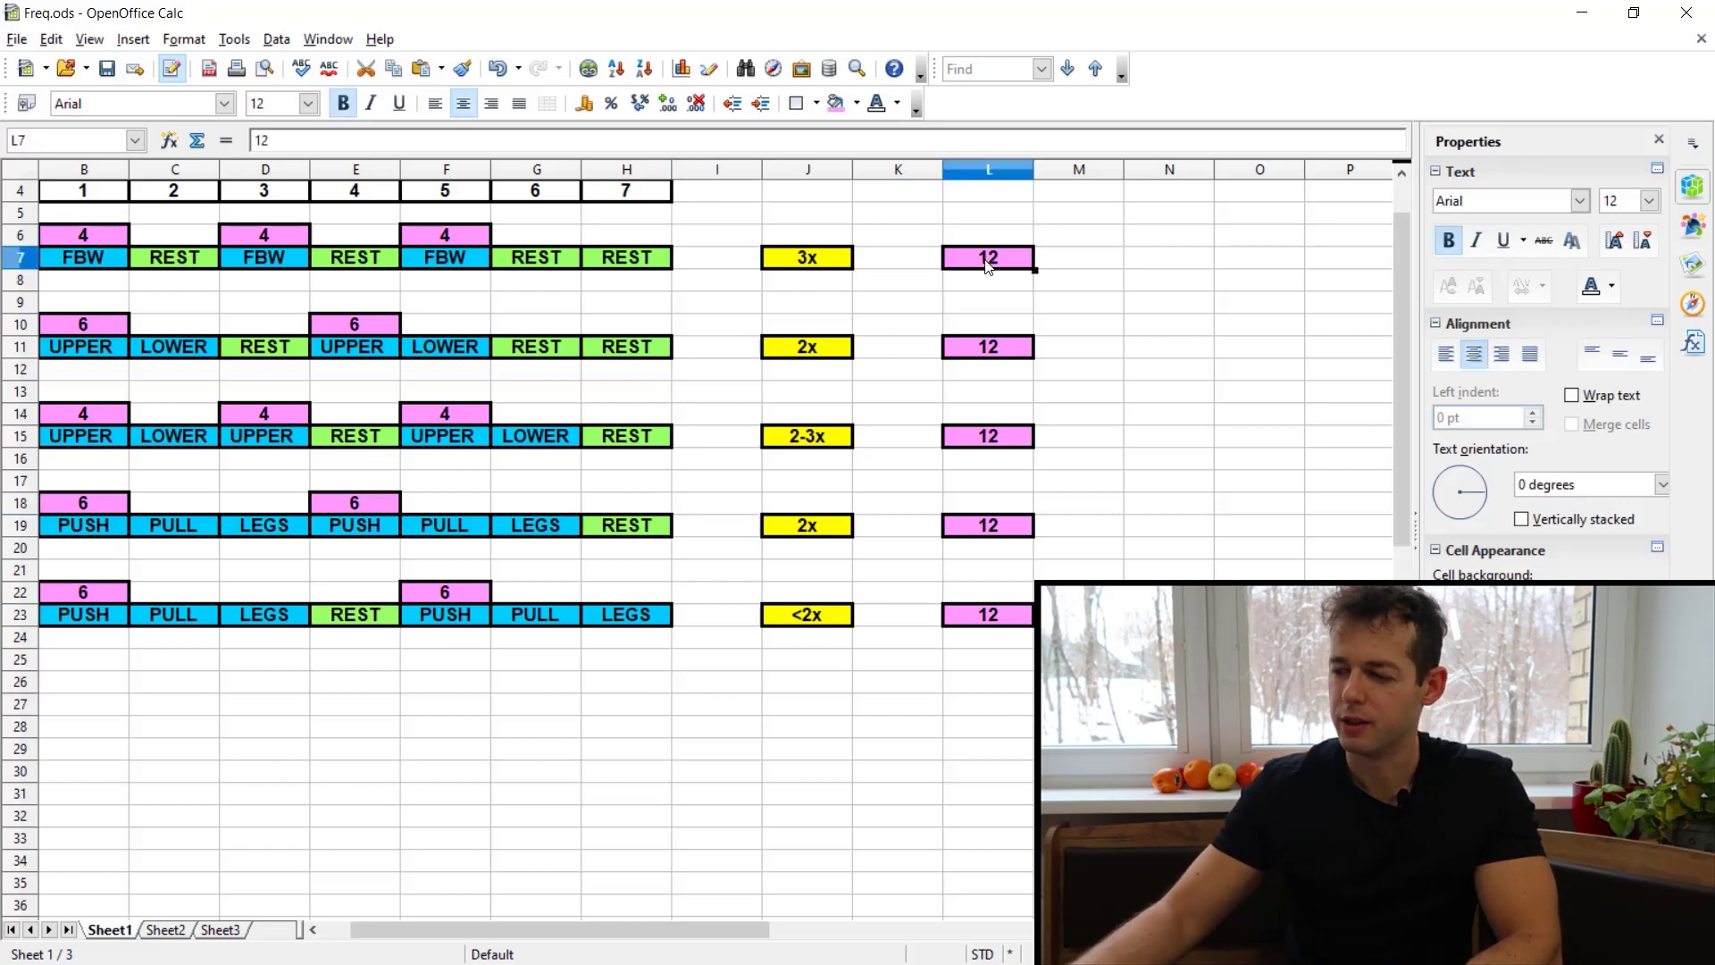
pyautogui.write('18')
pyautogui.press('Return')
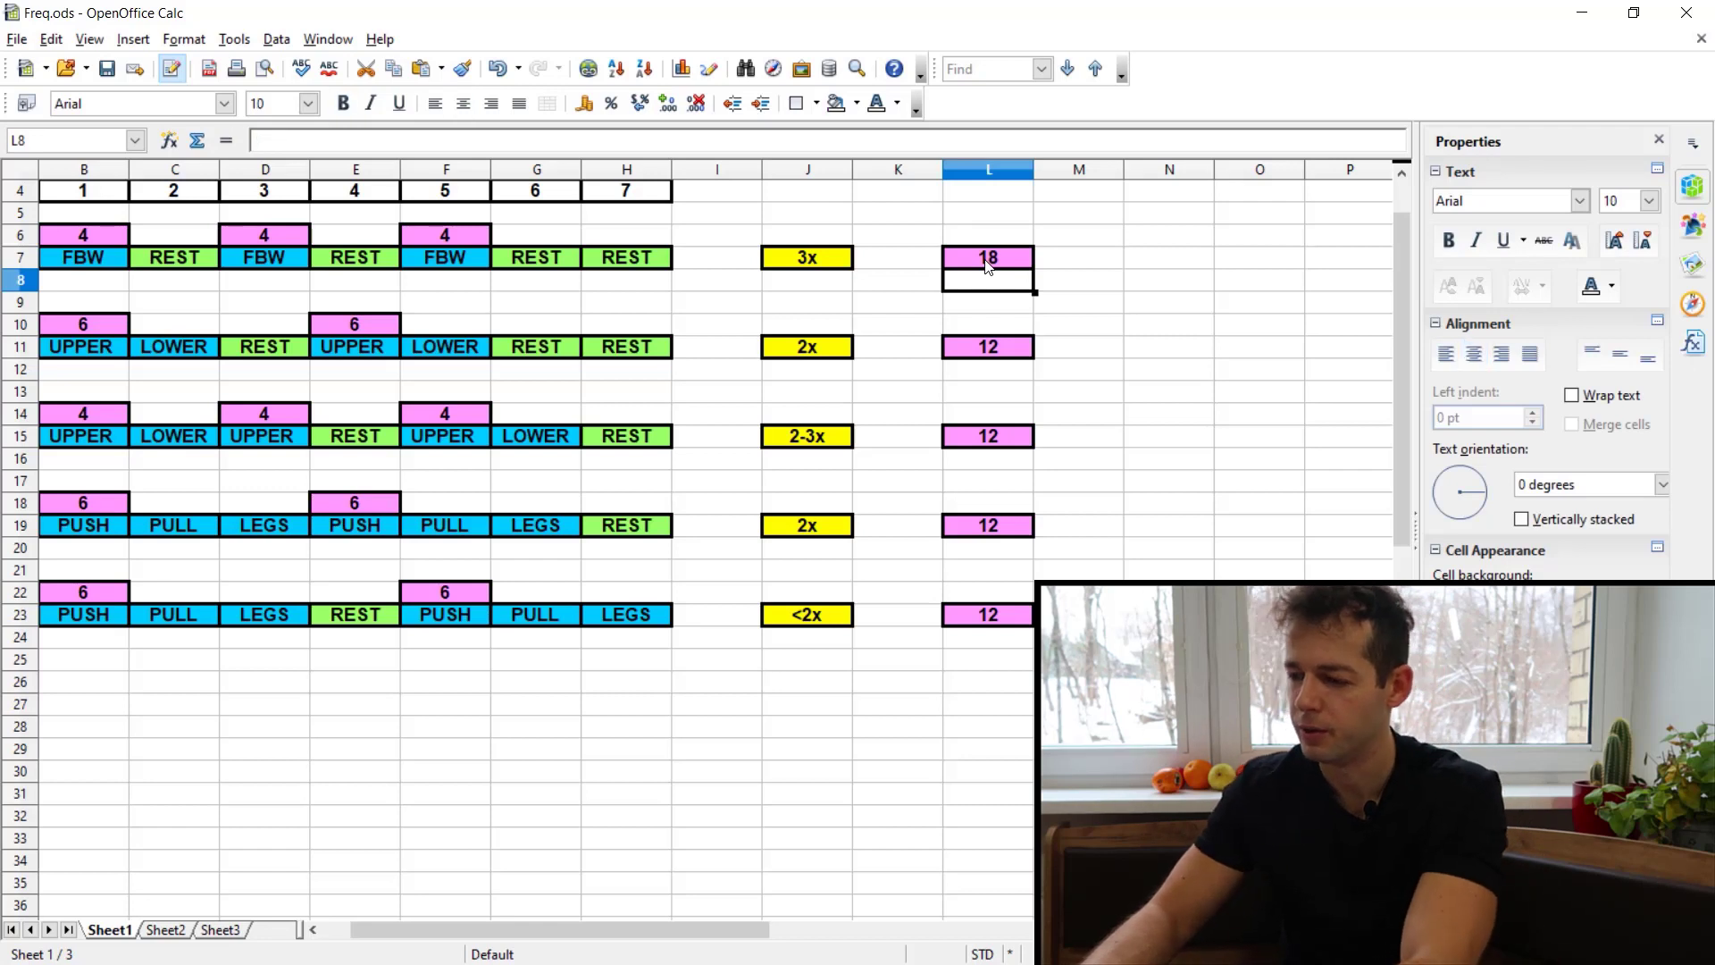
pyautogui.press('Up')
pyautogui.press('Down')
pyautogui.press('Down')
pyautogui.press('Down')
pyautogui.press('Down')
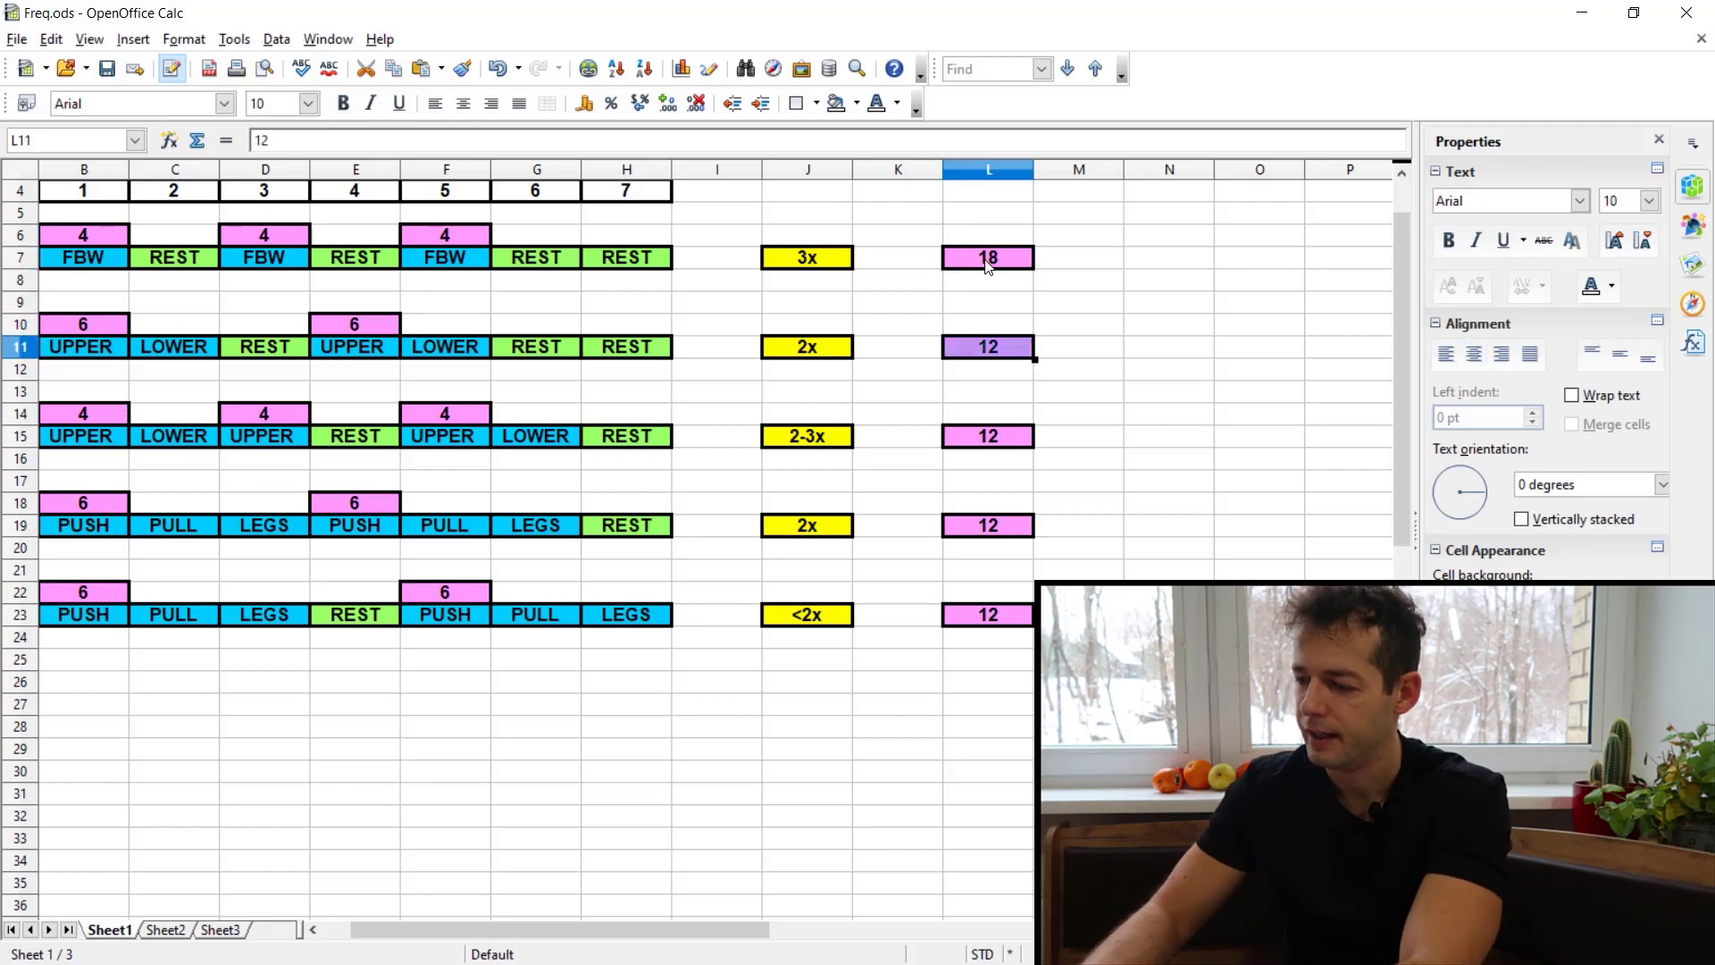
pyautogui.write('18')
pyautogui.press('Return')
pyautogui.press('Down')
pyautogui.press('Down')
pyautogui.press('Down')
pyautogui.write('18')
pyautogui.press('Return')
pyautogui.press('Down')
pyautogui.press('Down')
pyautogui.press('Down')
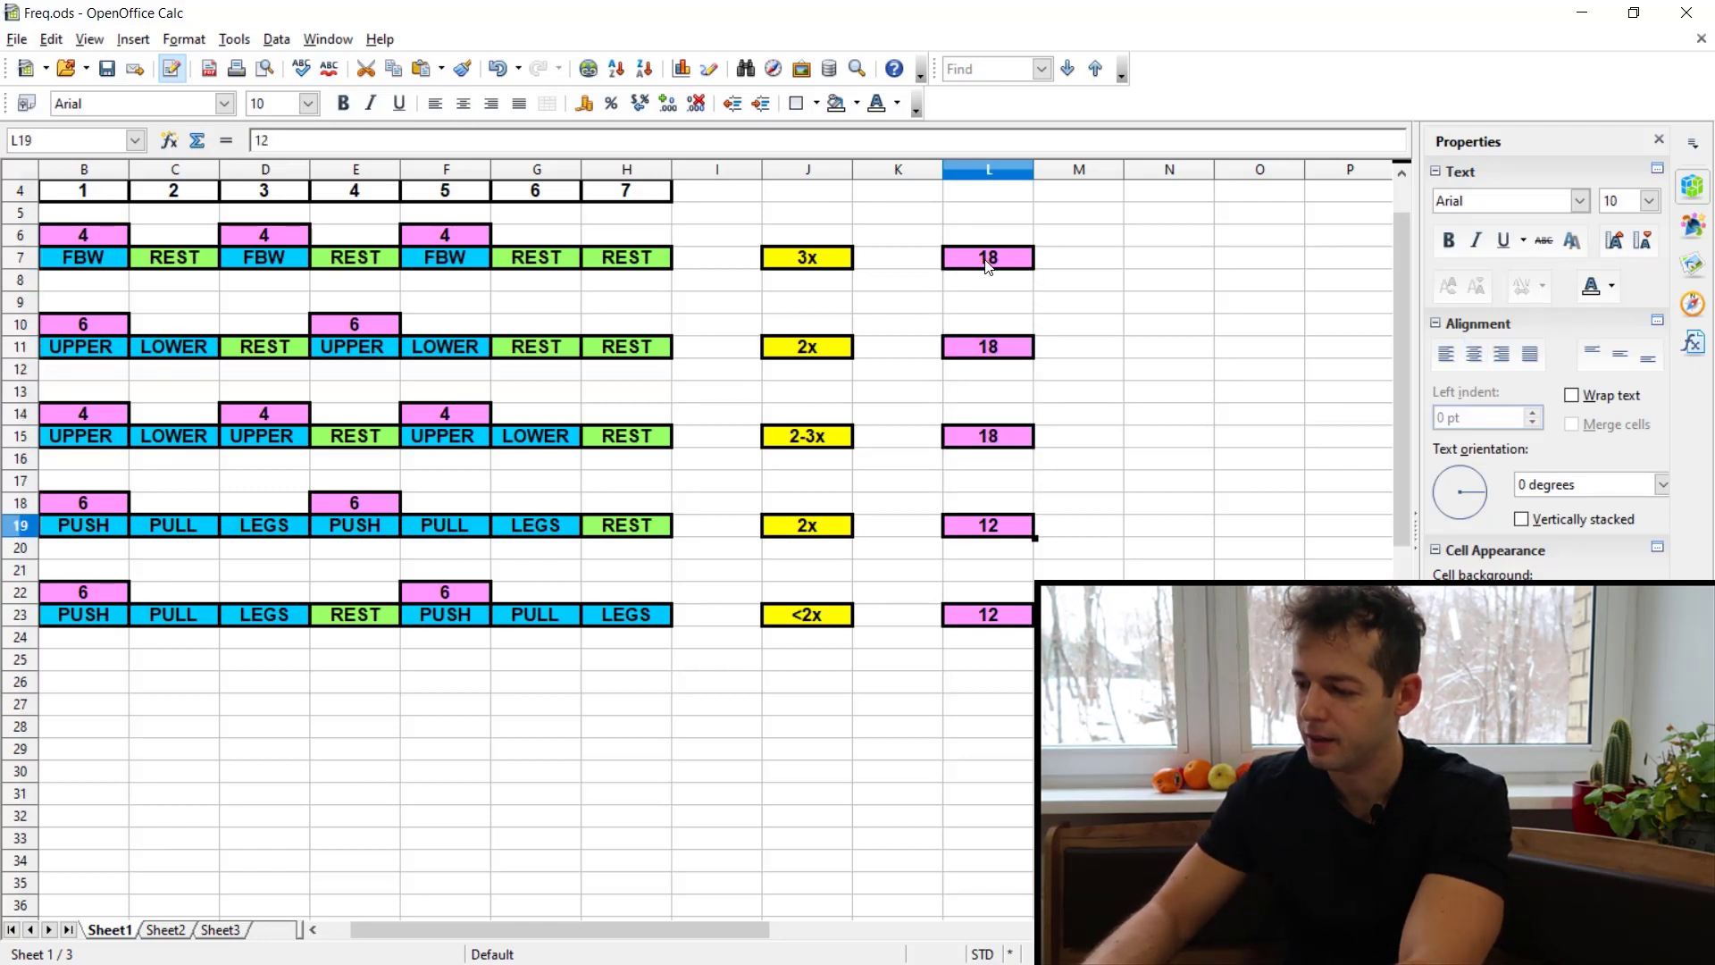
pyautogui.write('18')
pyautogui.press('Return')
pyautogui.press('Down')
pyautogui.press('Down')
pyautogui.press('Down')
pyautogui.write('18')
pyautogui.press('Return')
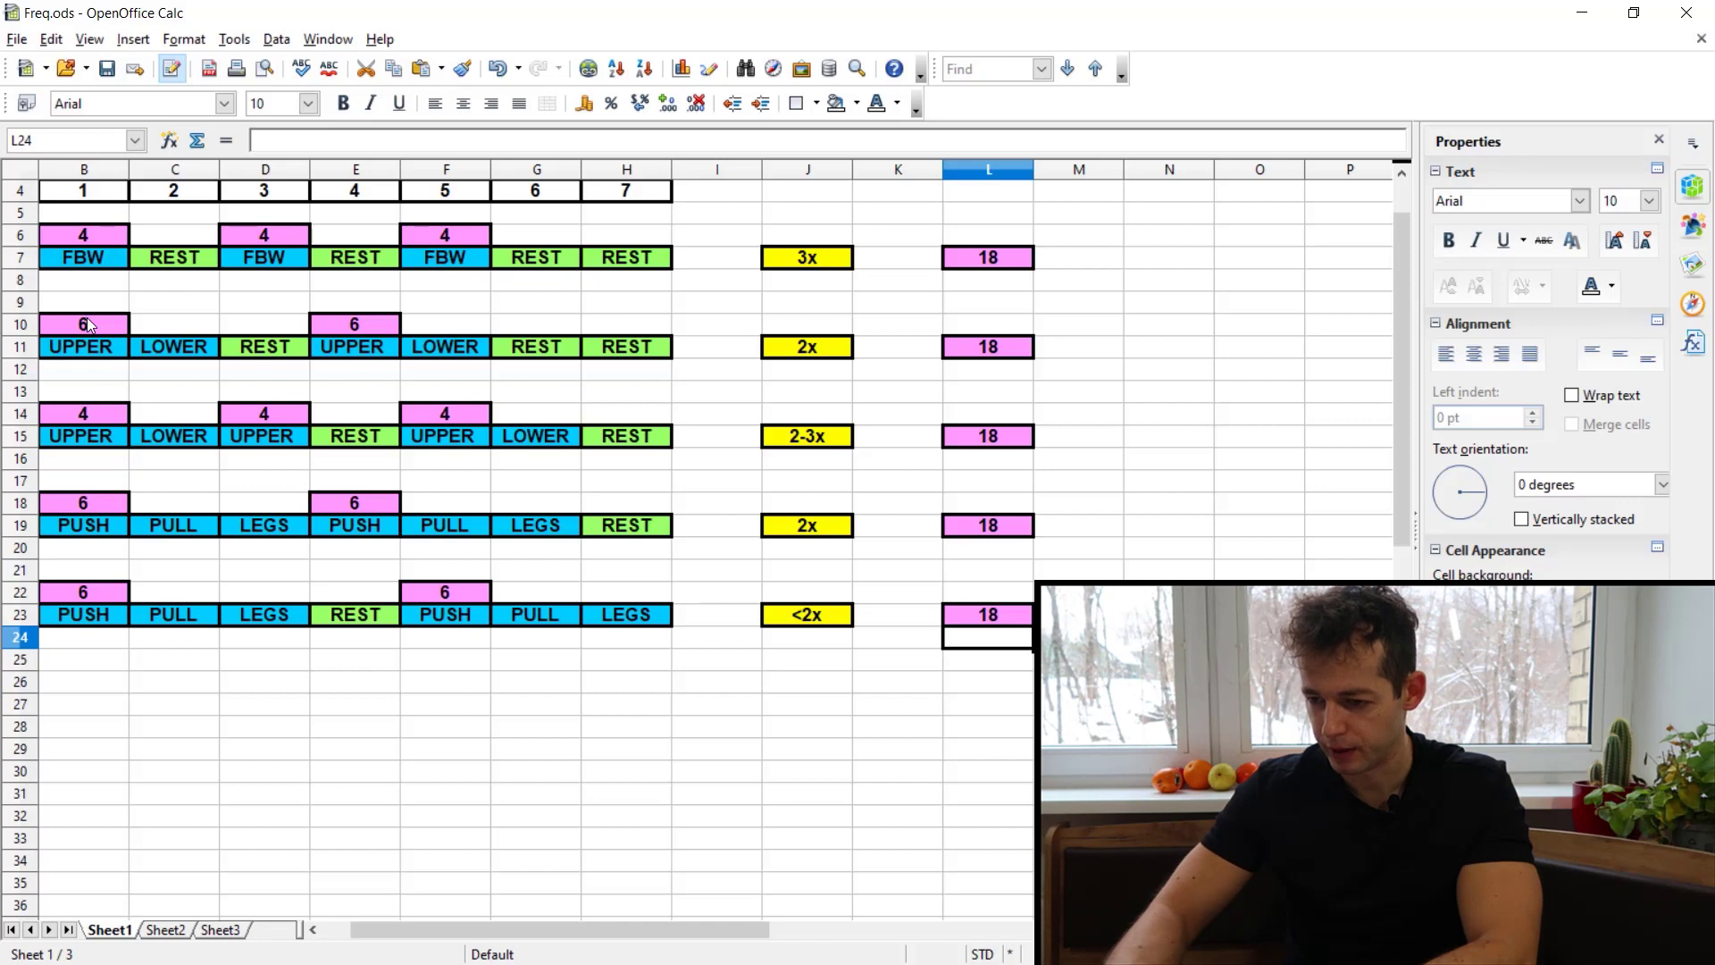
# Make B10 a red 9 and paste it over the remaining 6-set cells.
pyautogui.click(89, 324)
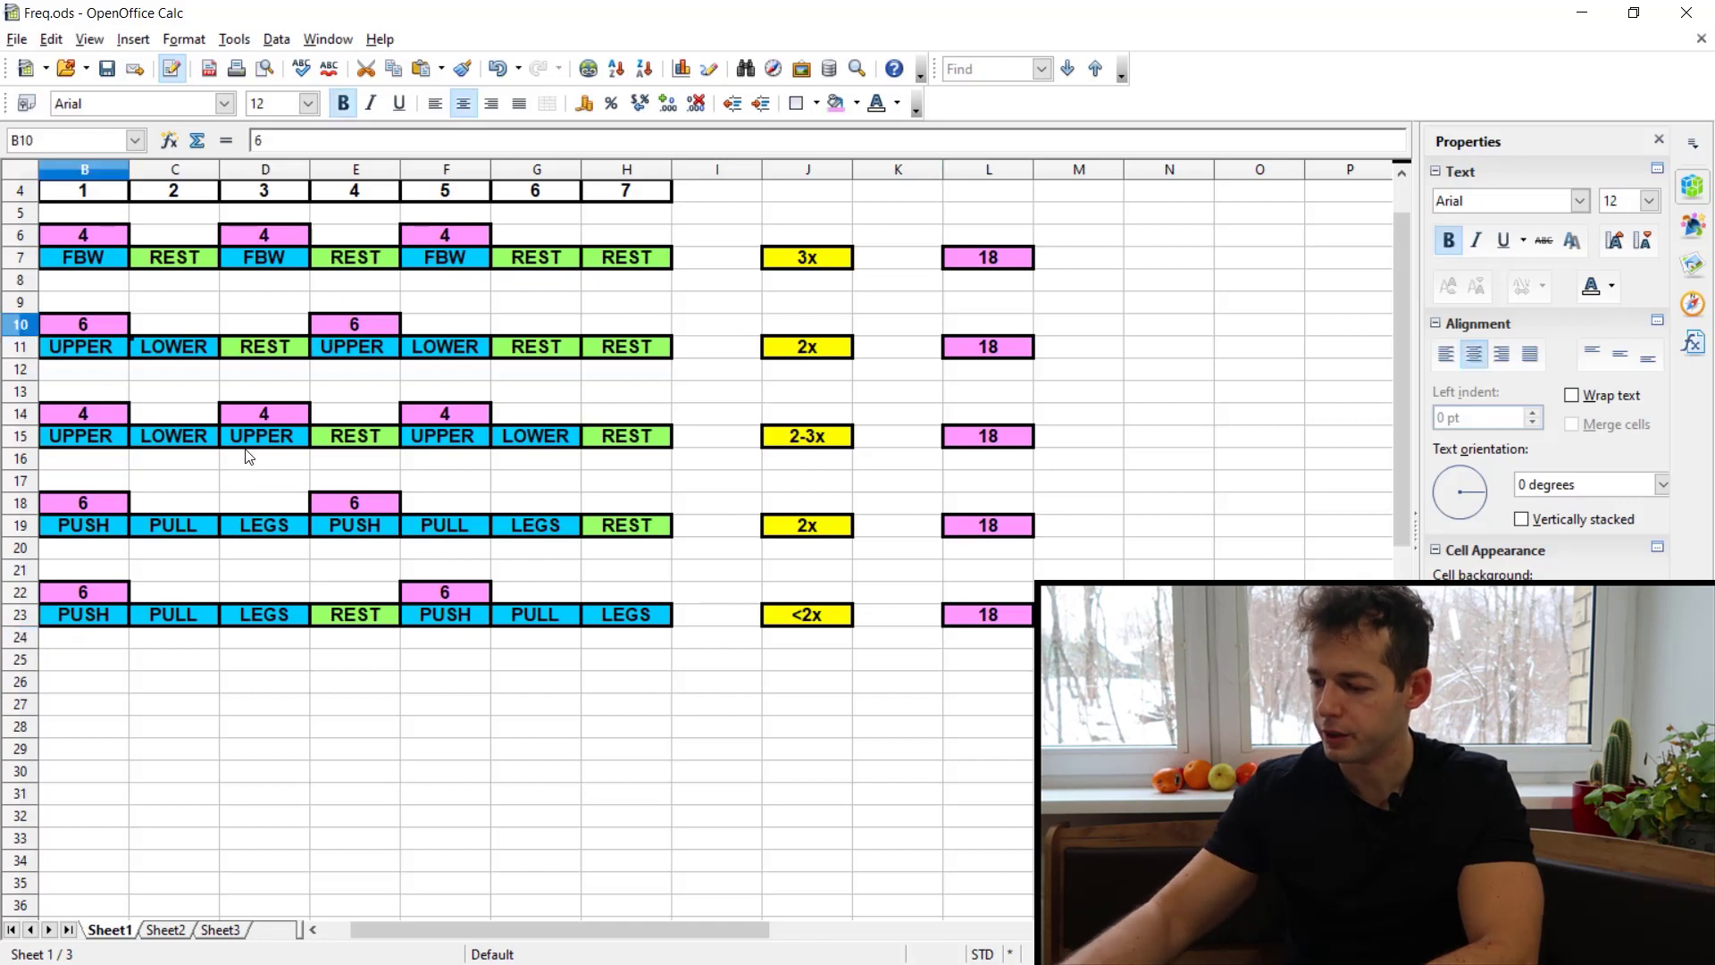
pyautogui.write('9')
pyautogui.press('Return')
pyautogui.press('Up')
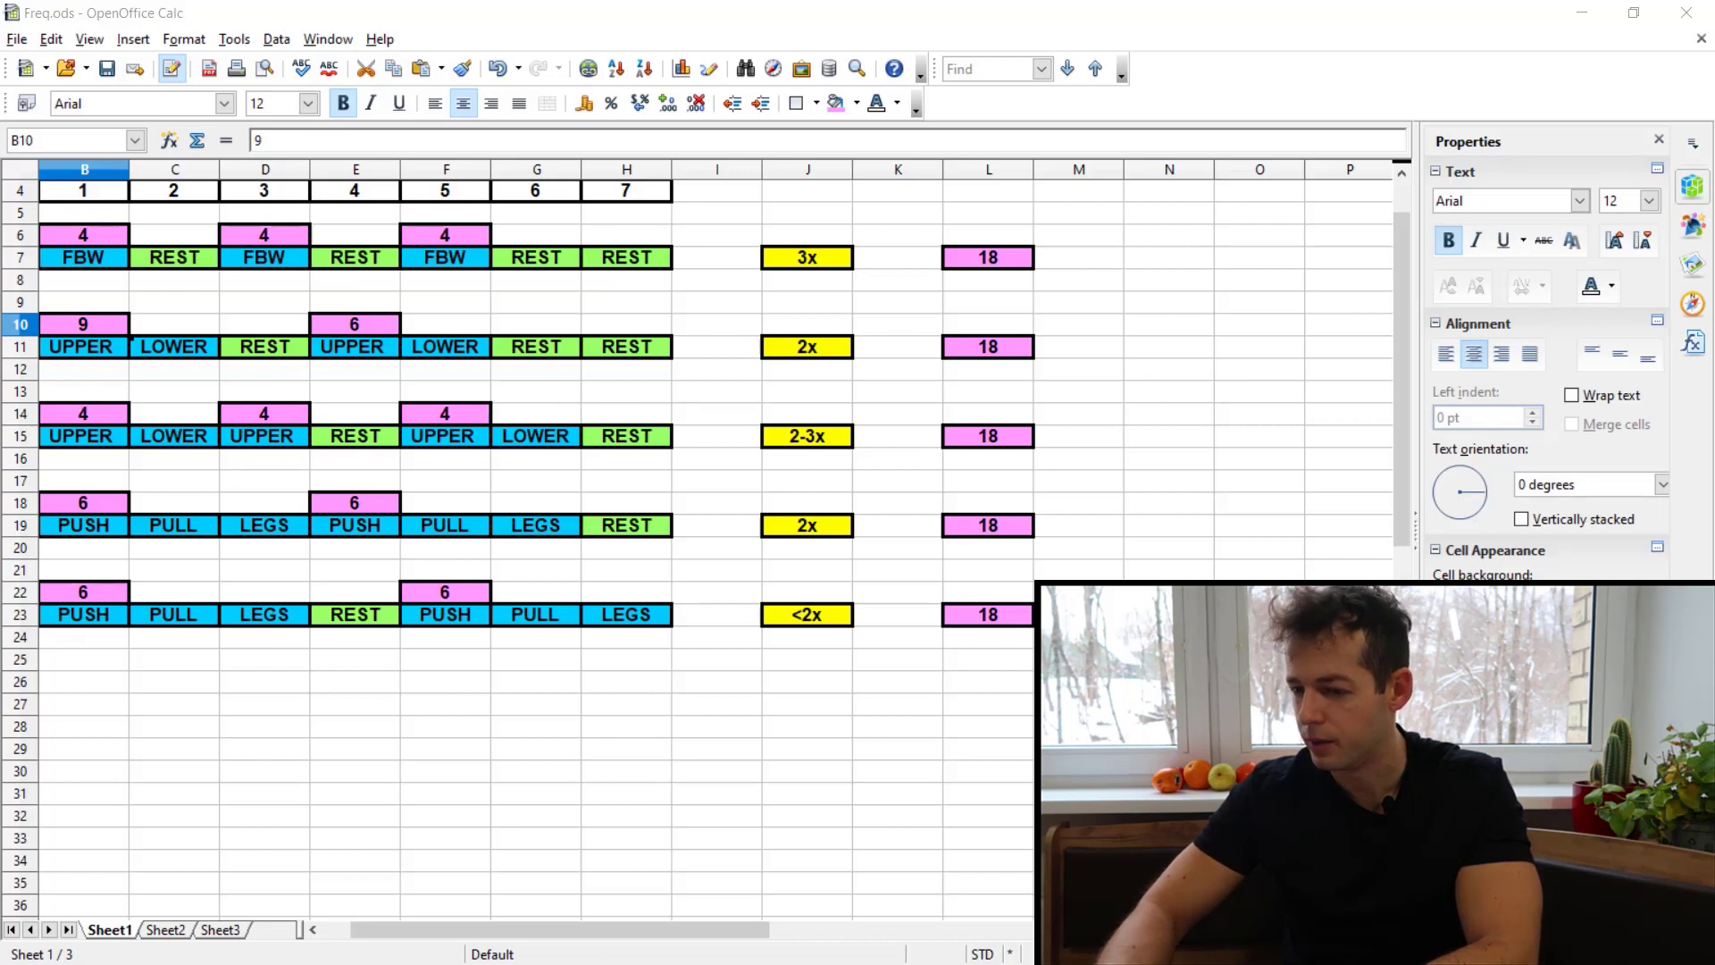
pyautogui.press('Right')
pyautogui.press('Right')
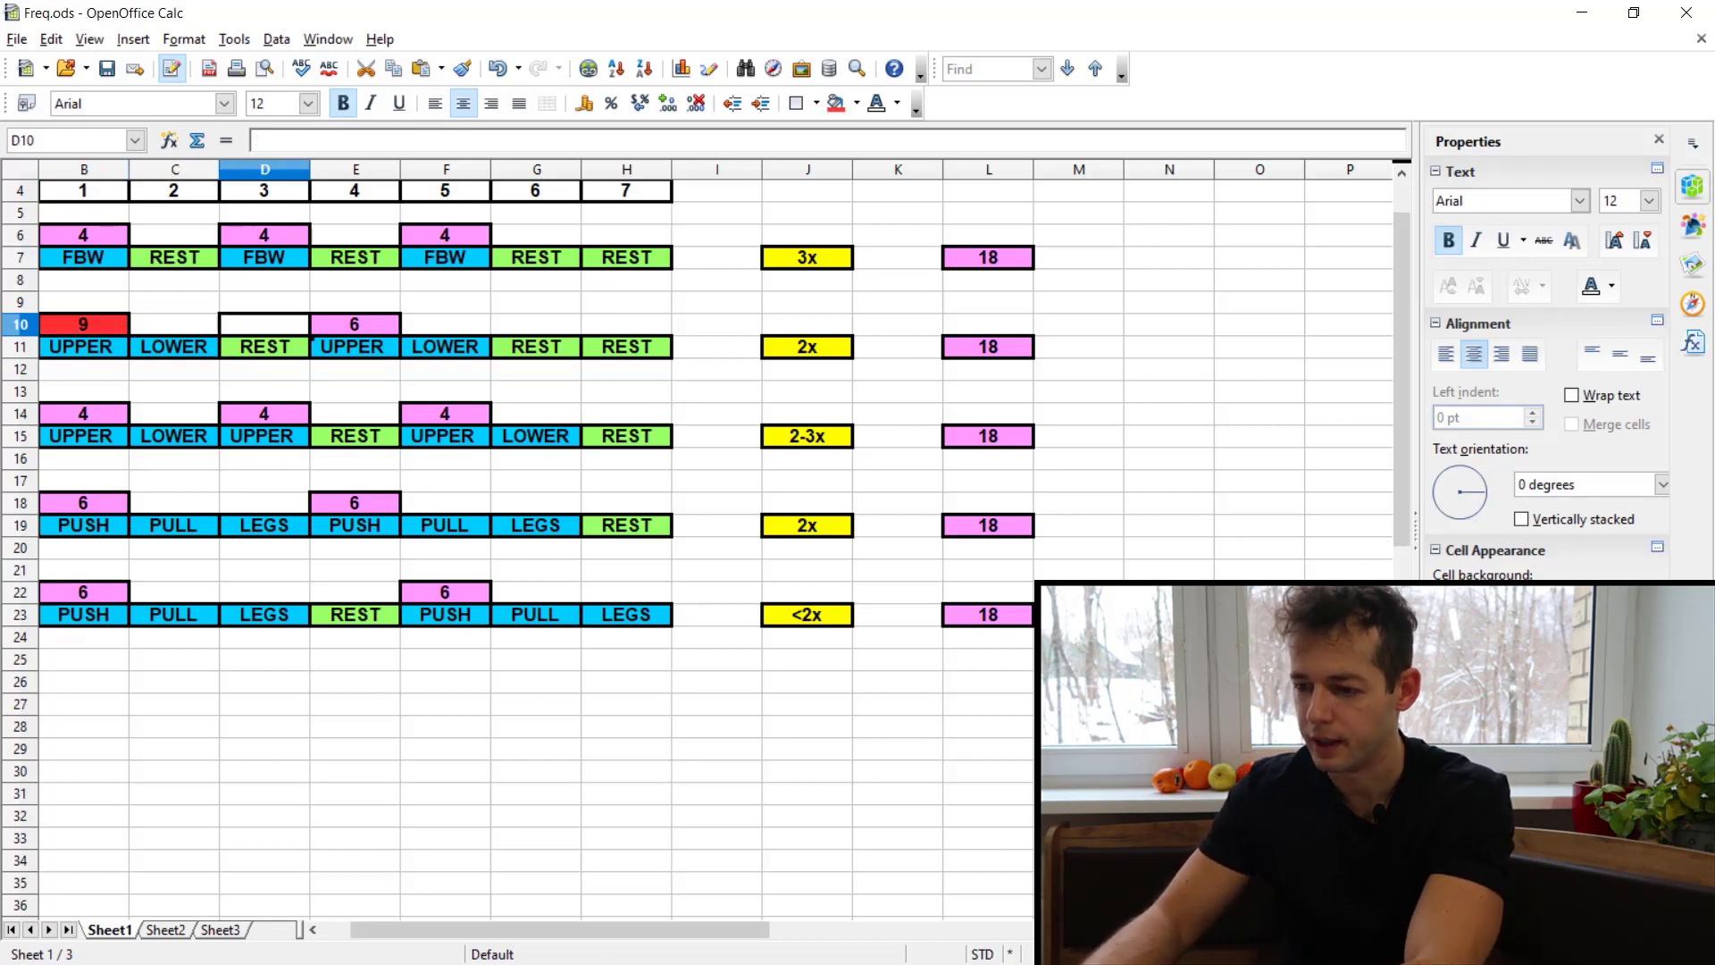
pyautogui.press('Right')
pyautogui.hotkey('ctrl', 'v')
pyautogui.click(174, 332)
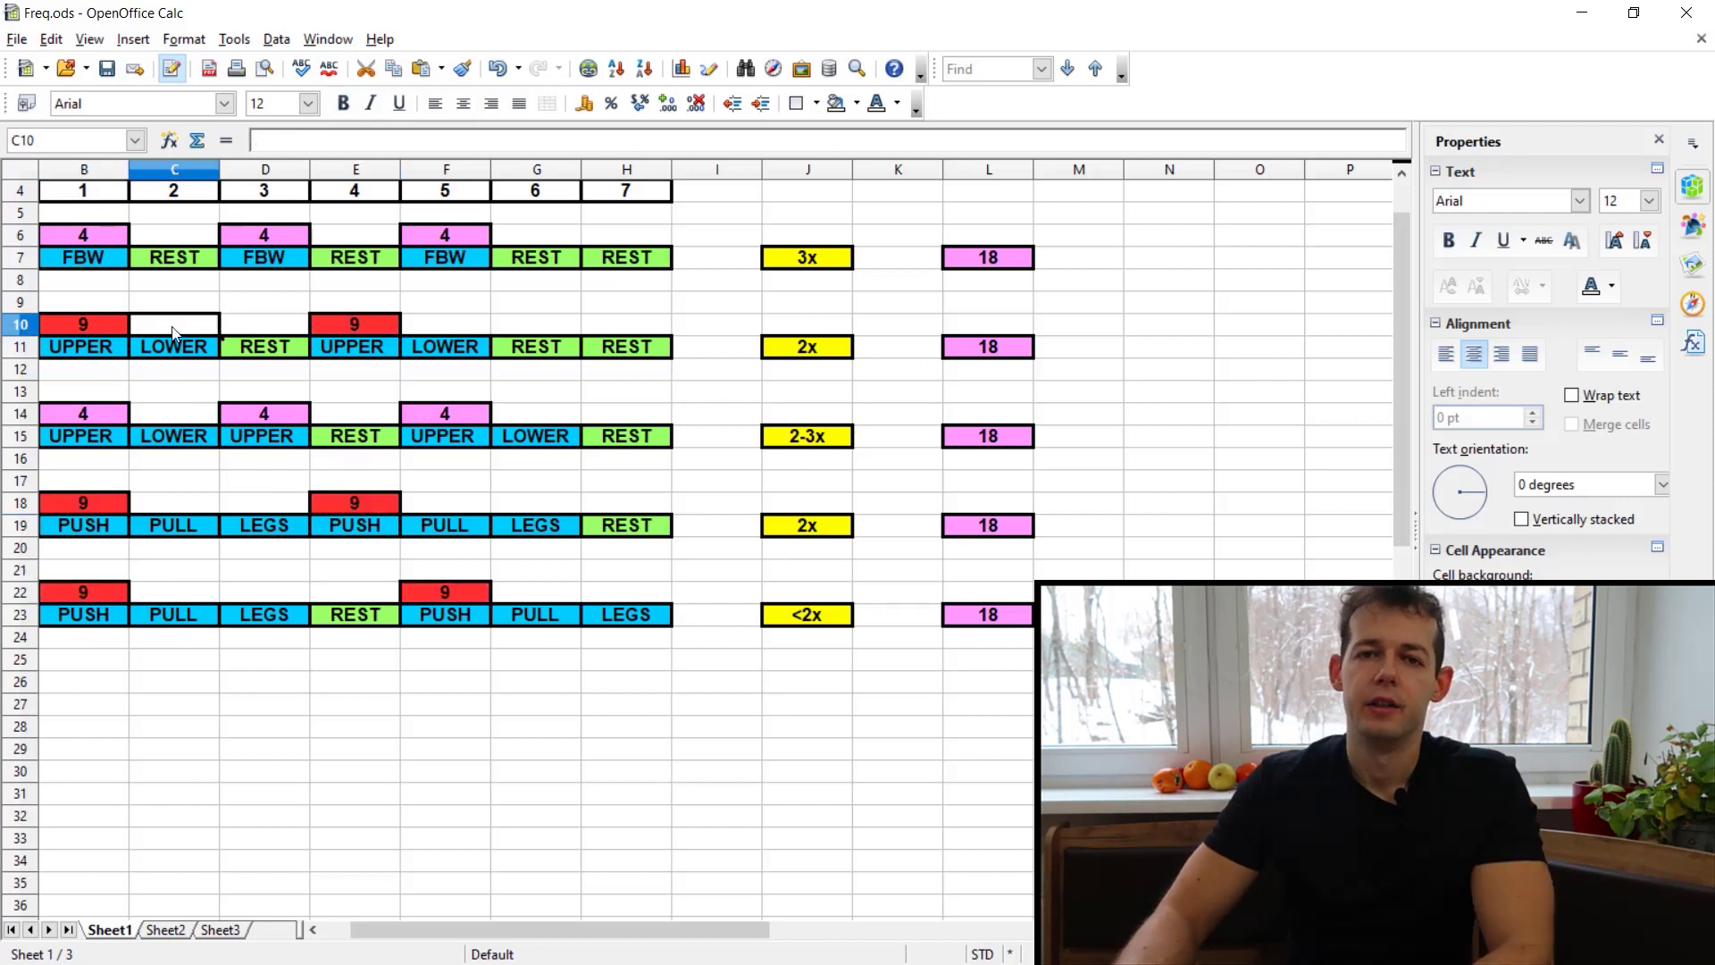
pyautogui.click(88, 325)
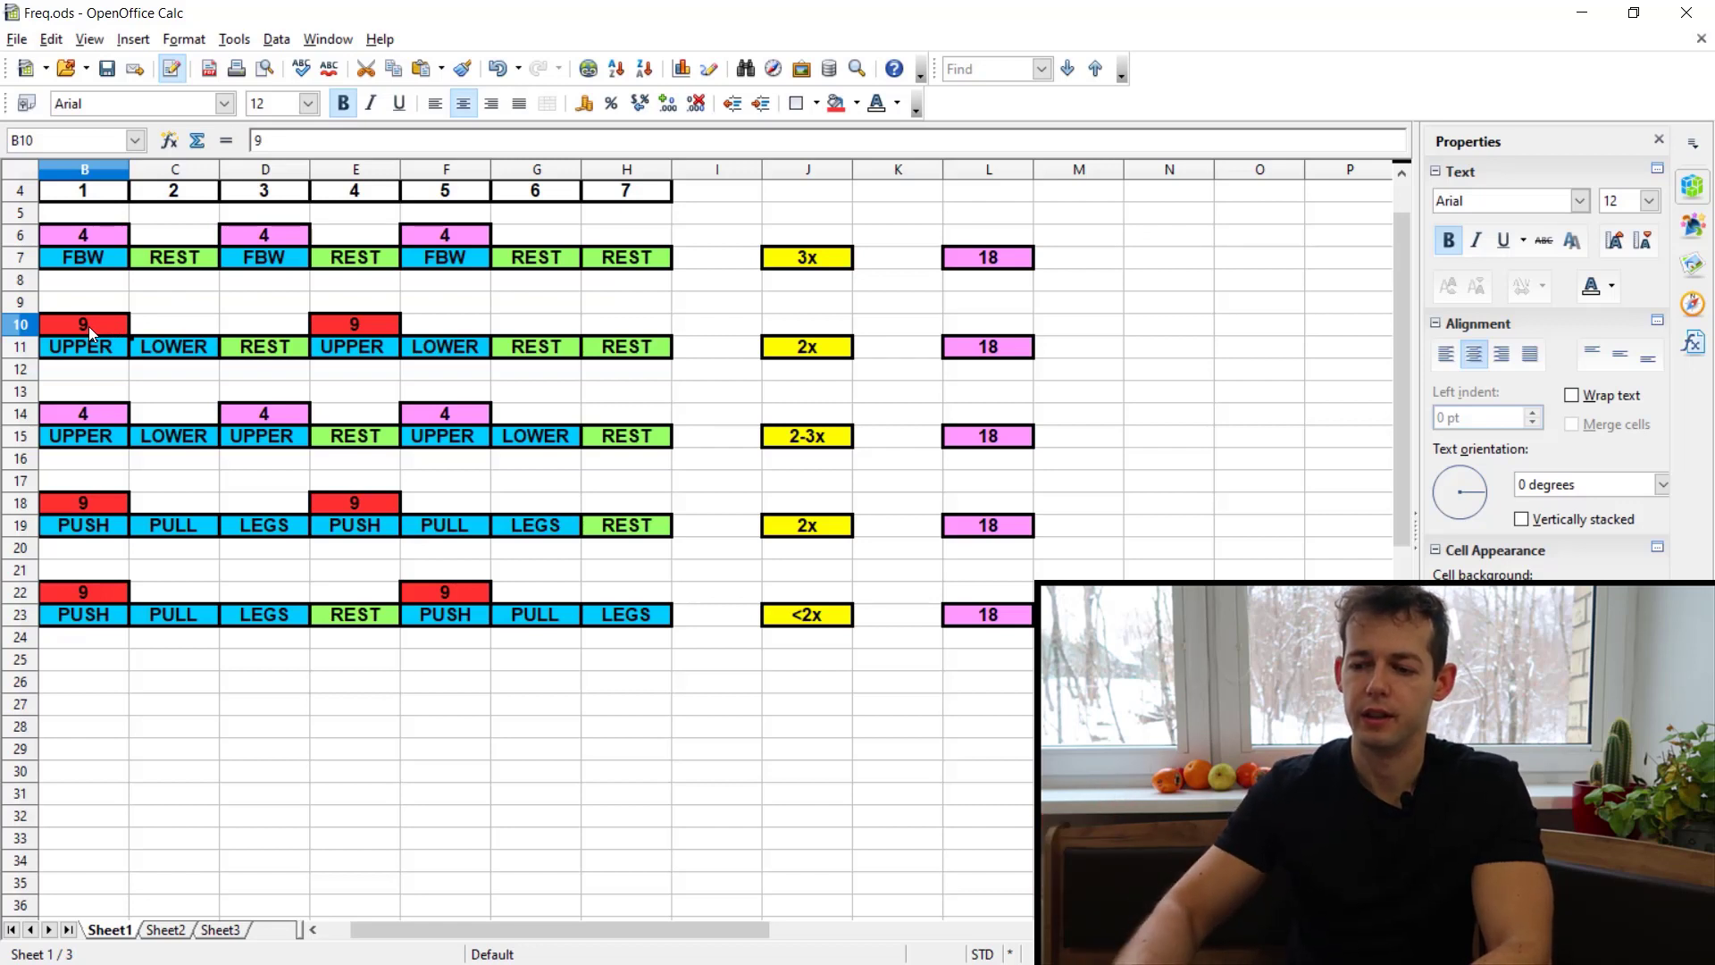
# Change the 4-set count in B6 to 6 and copy it into D6 and F6.
pyautogui.click(173, 330)
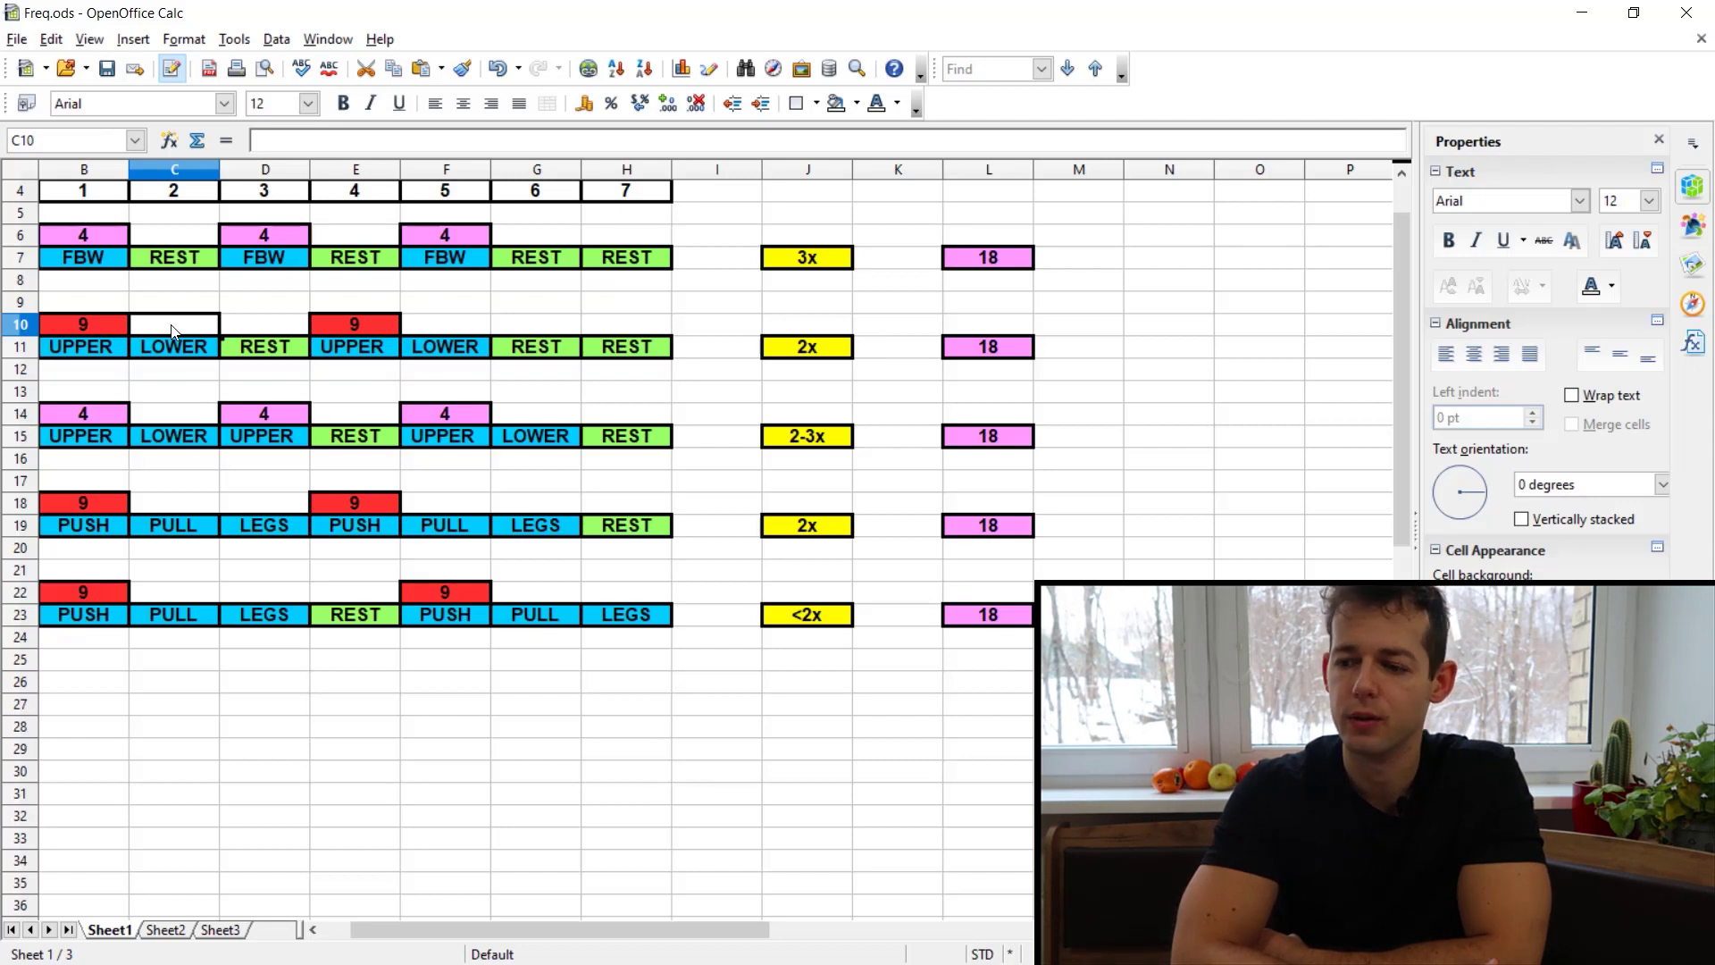
pyautogui.click(103, 237)
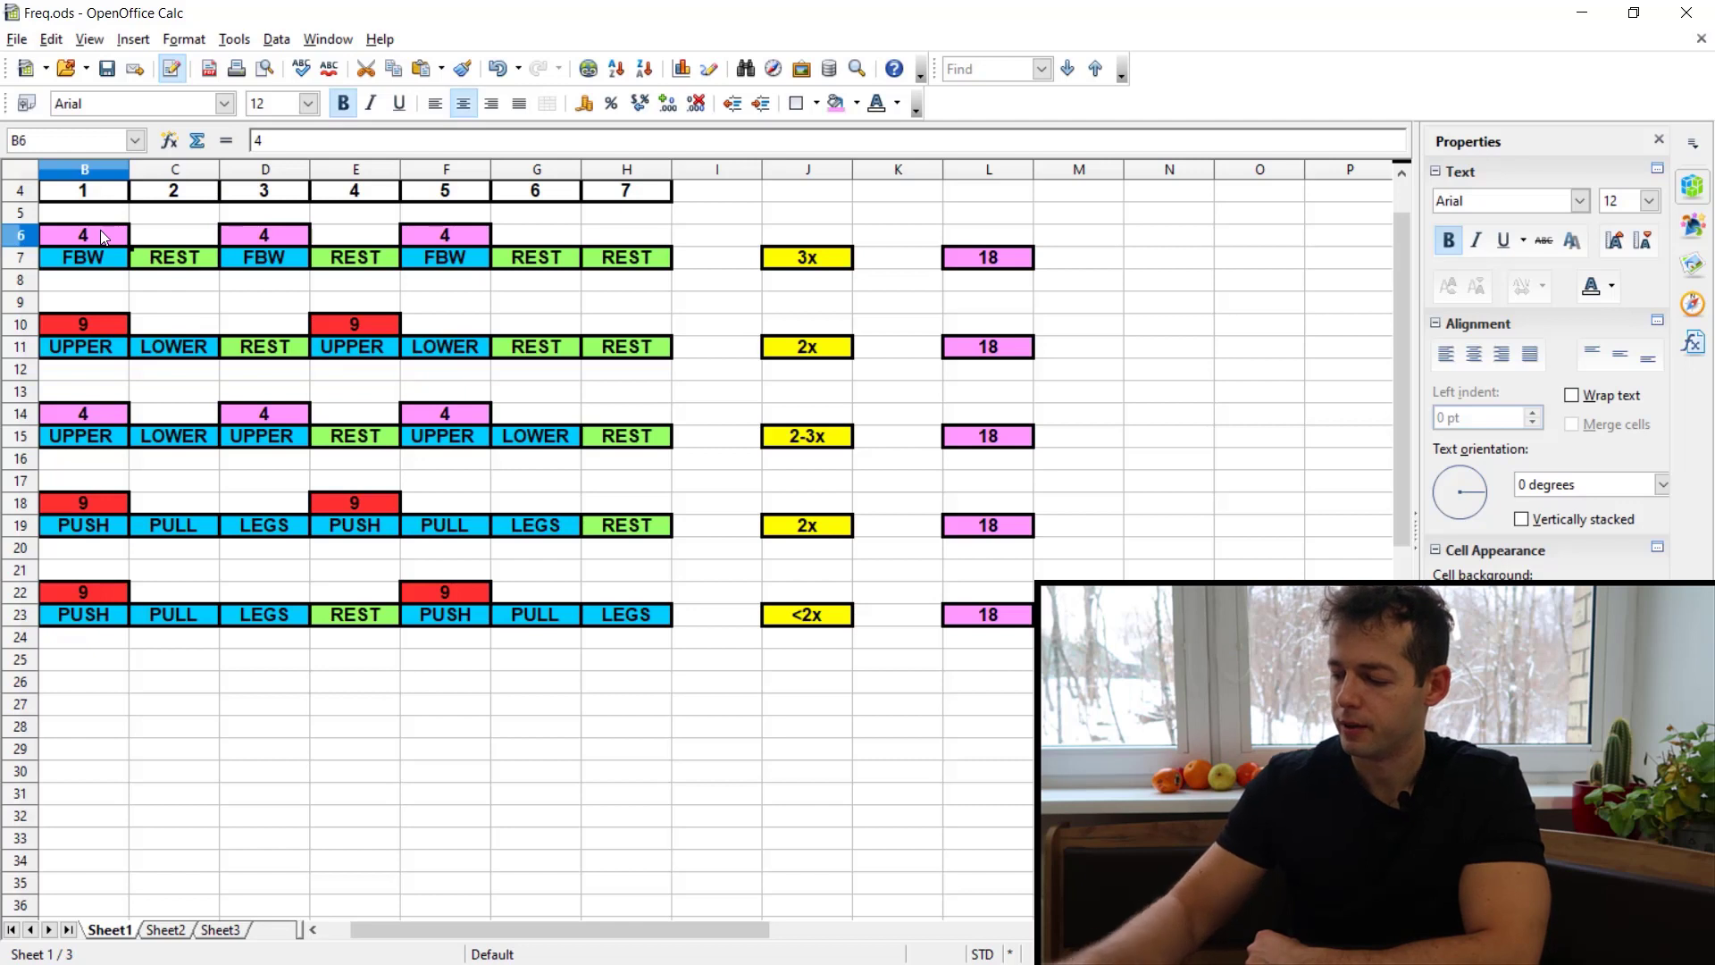
pyautogui.write('6')
pyautogui.press('Return')
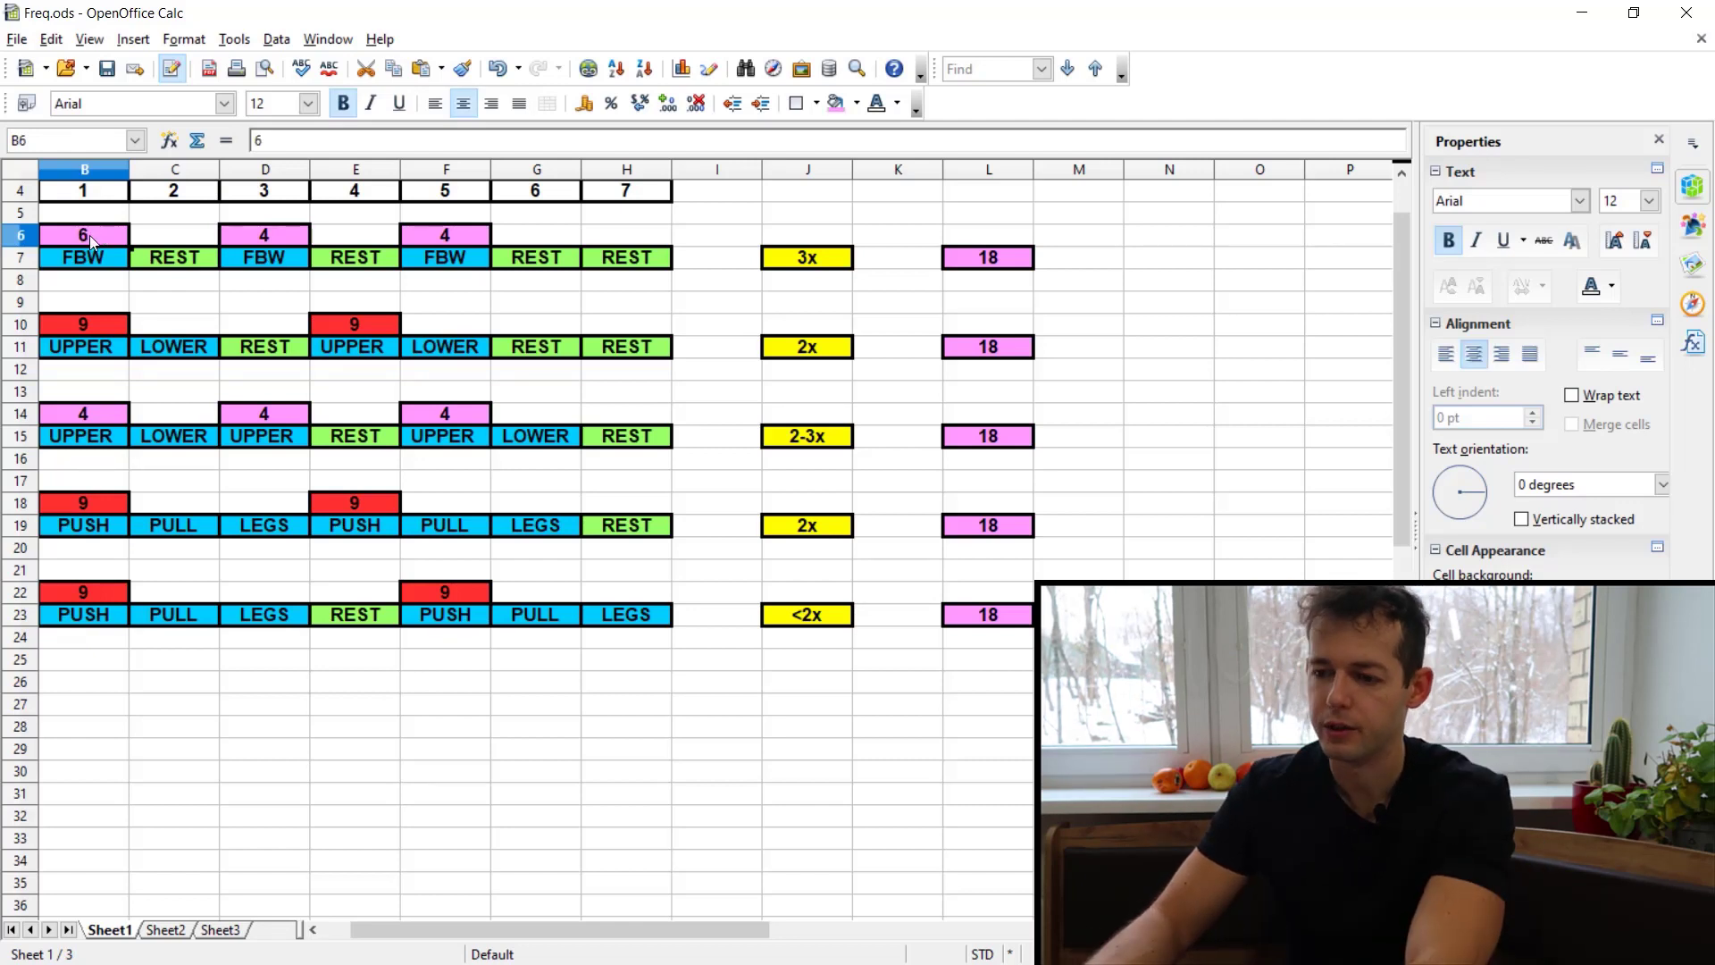
pyautogui.hotkey('ctrl', 'c')
pyautogui.press('Right')
pyautogui.press('Right')
pyautogui.hotkey('ctrl', 'v')
pyautogui.press('Right')
pyautogui.press('Right')
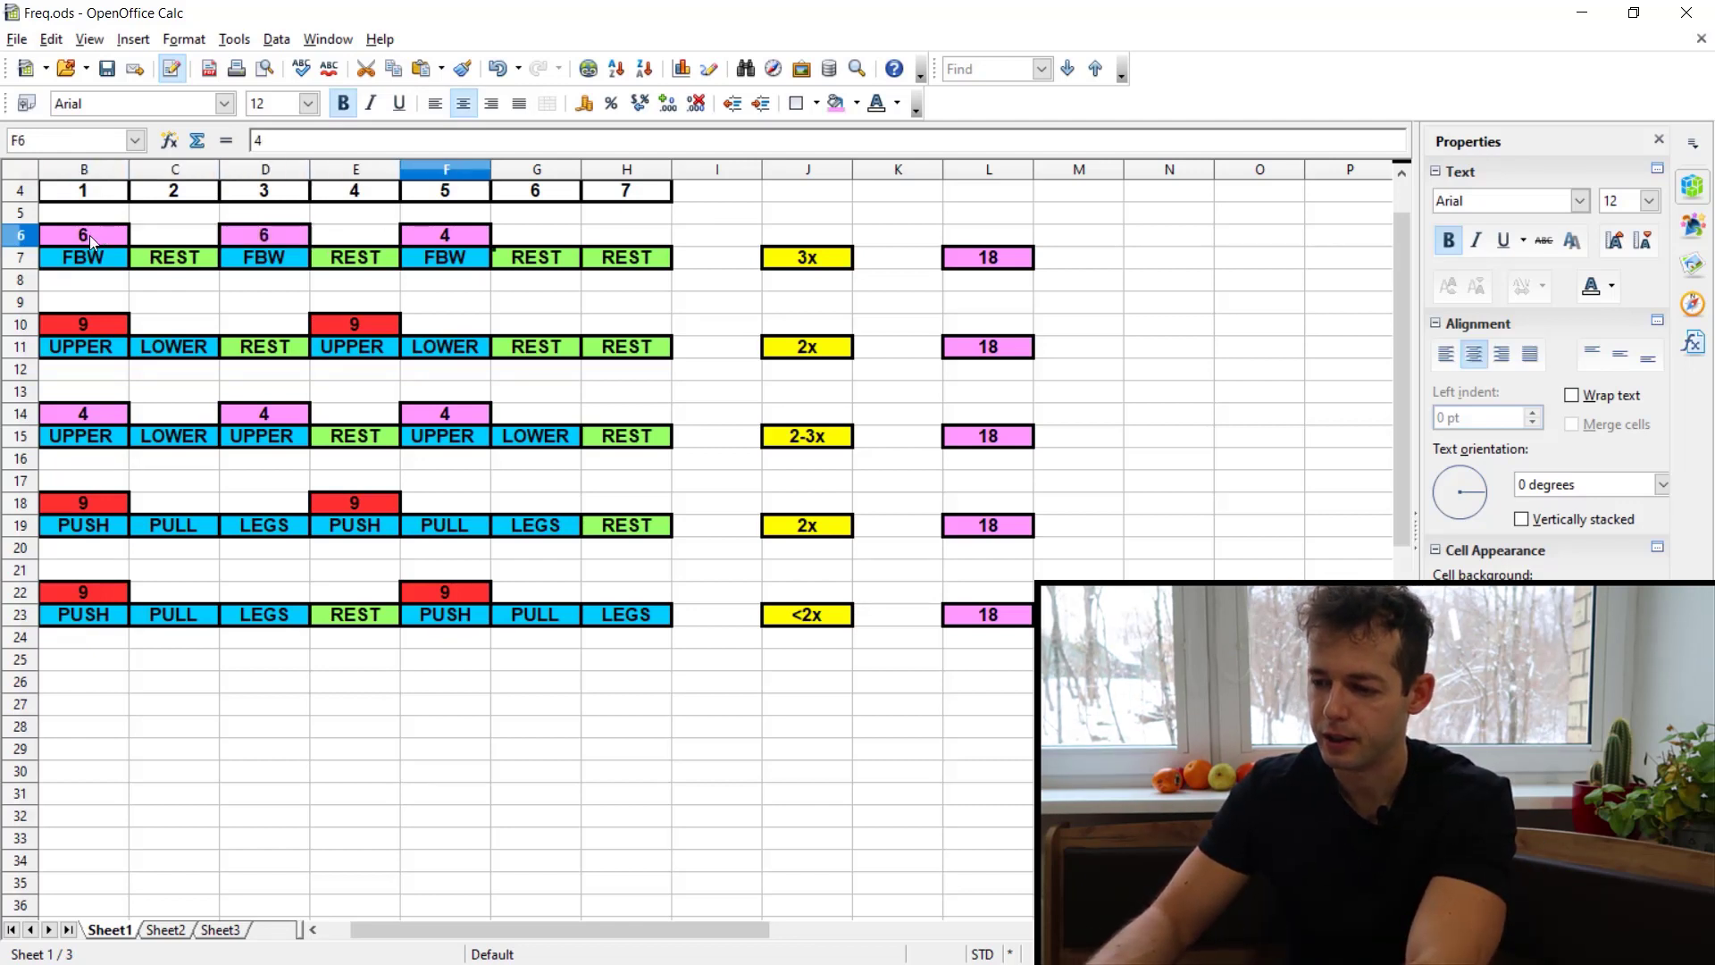
pyautogui.hotkey('ctrl', 'v')
# Paste the copied 6 over the 4s in B14, D14 and F14, then review row 14.
pyautogui.click(115, 413)
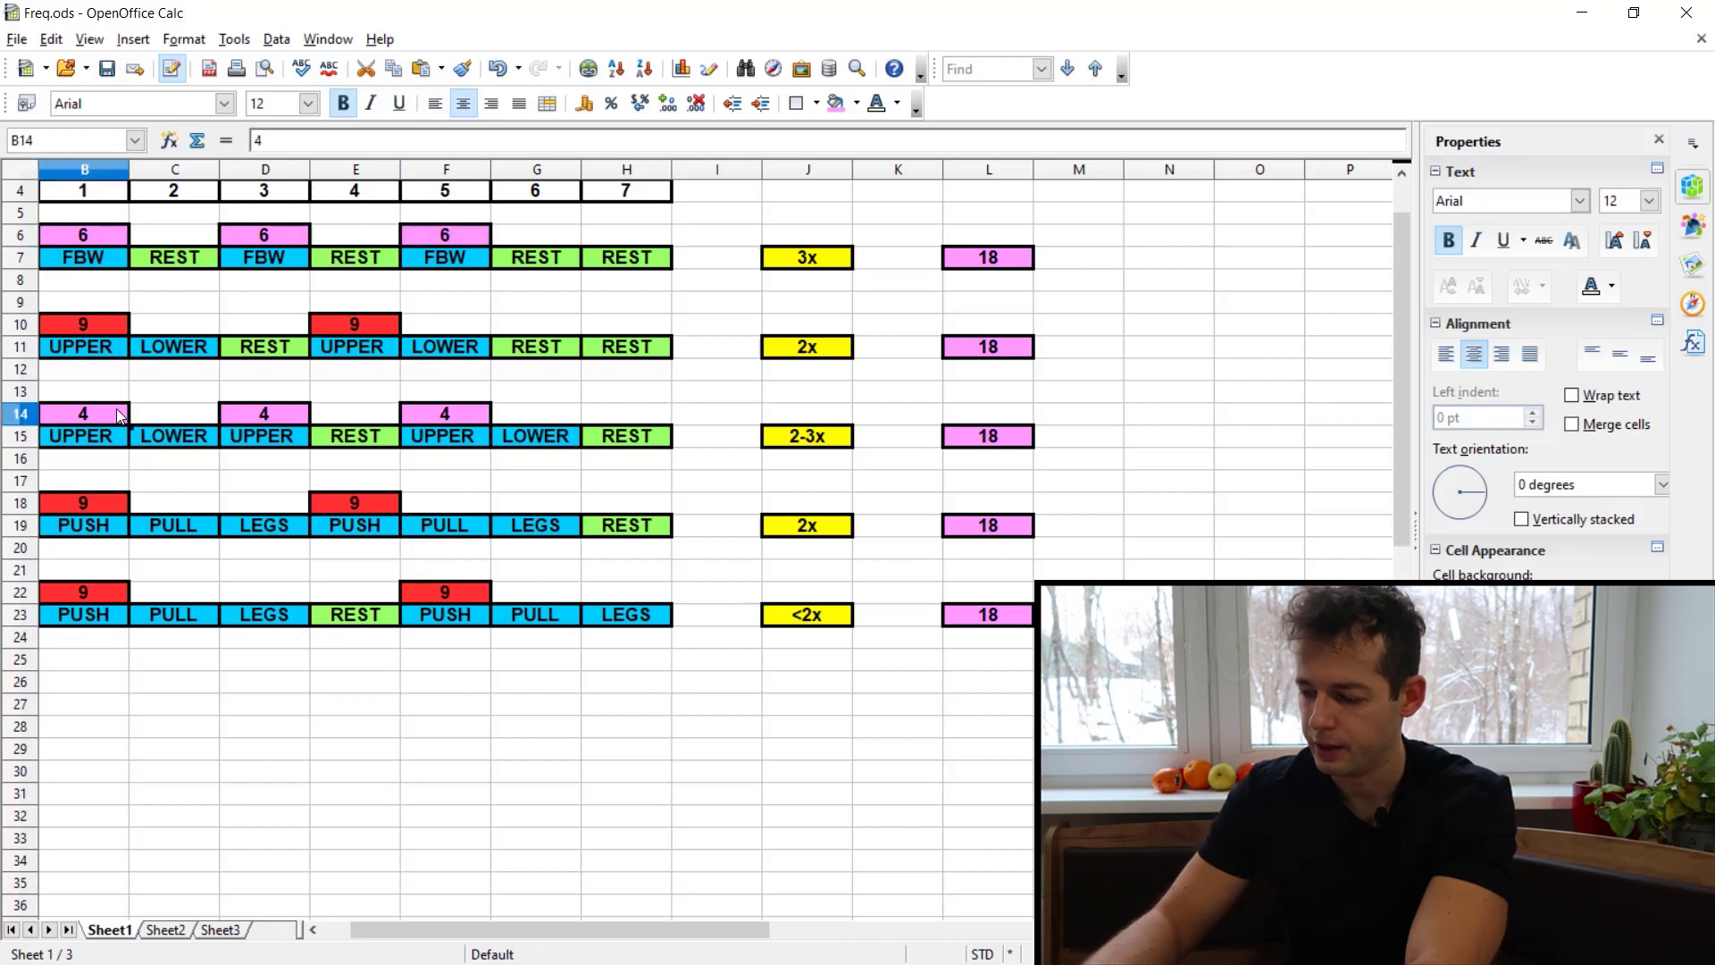
pyautogui.hotkey('ctrl', 'v')
pyautogui.press('Right')
pyautogui.press('Right')
pyautogui.hotkey('ctrl', 'v')
pyautogui.press('Right')
pyautogui.press('Right')
pyautogui.hotkey('ctrl', 'v')
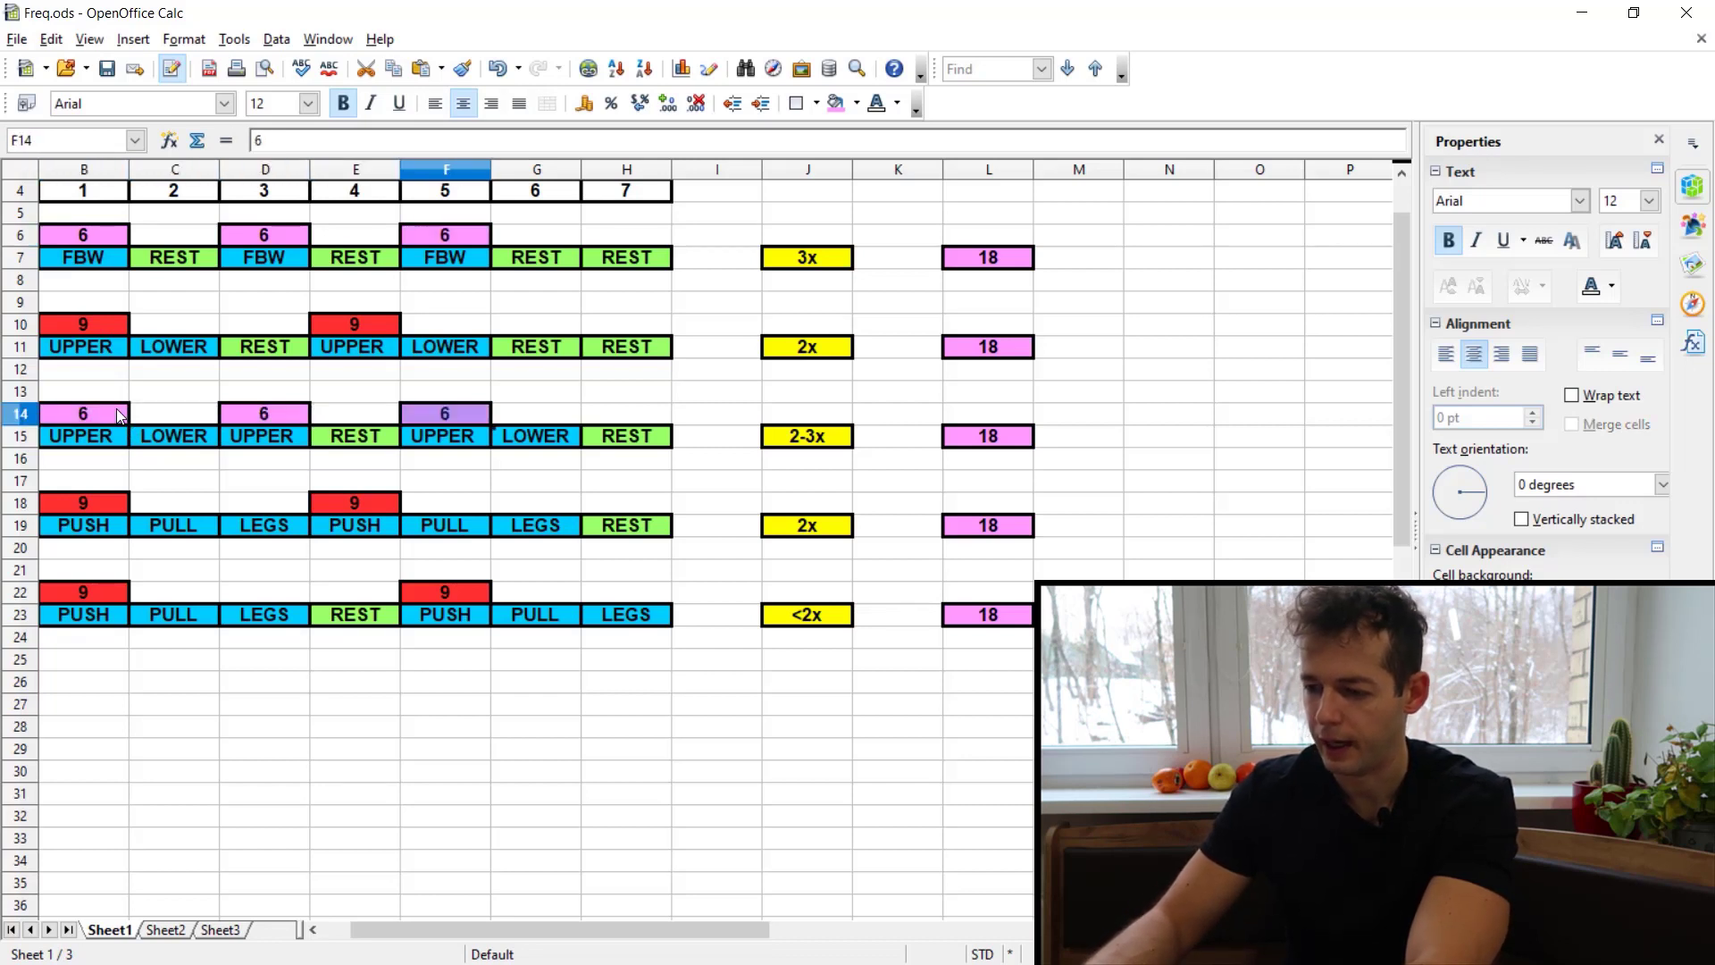
pyautogui.press('Right')
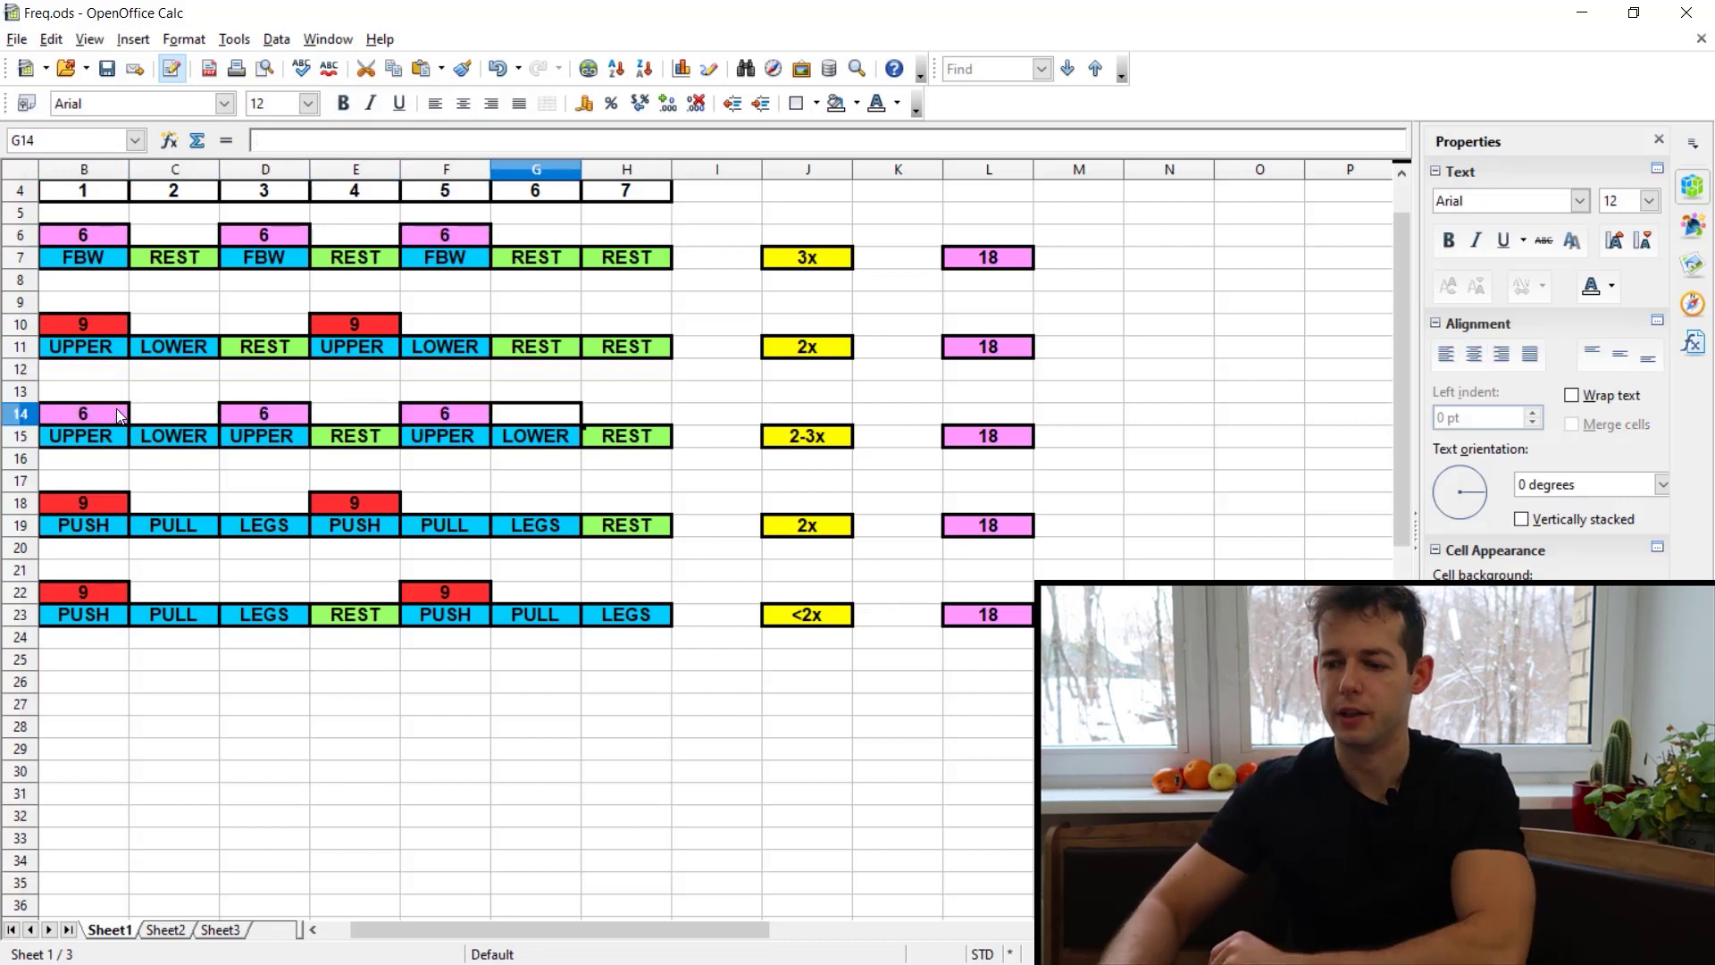
pyautogui.moveTo(123, 395); pyautogui.dragTo(472, 416)
pyautogui.click(472, 415)
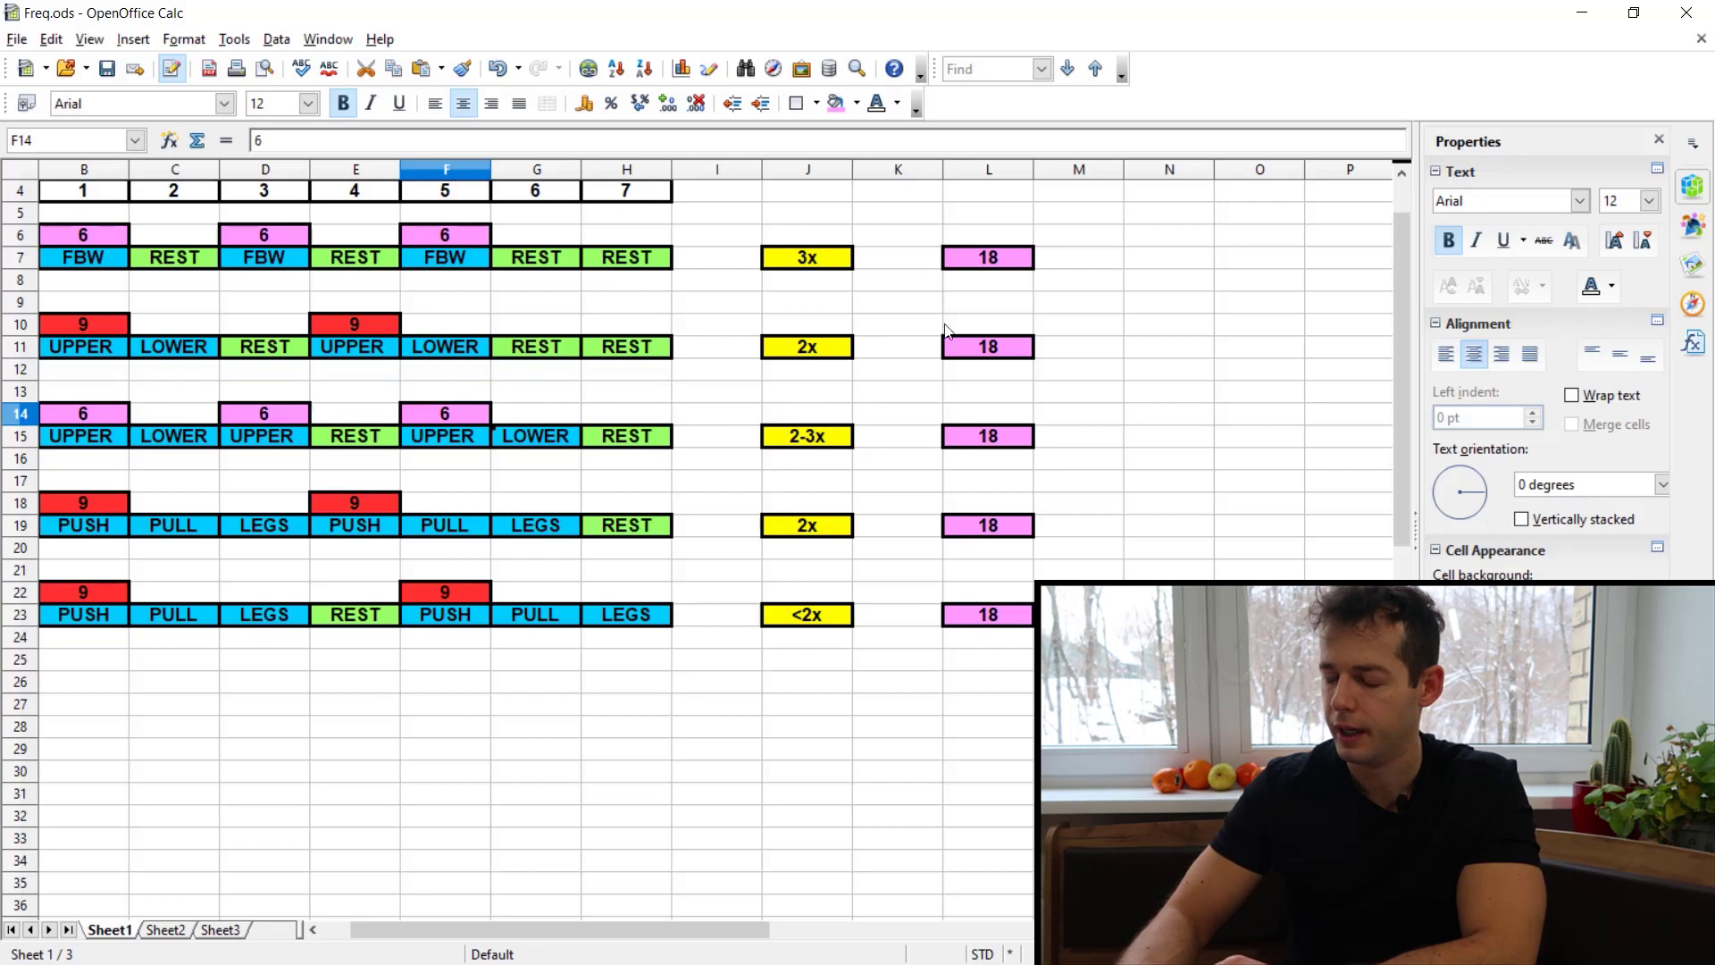
pyautogui.moveTo(993, 240); pyautogui.dragTo(1010, 581)
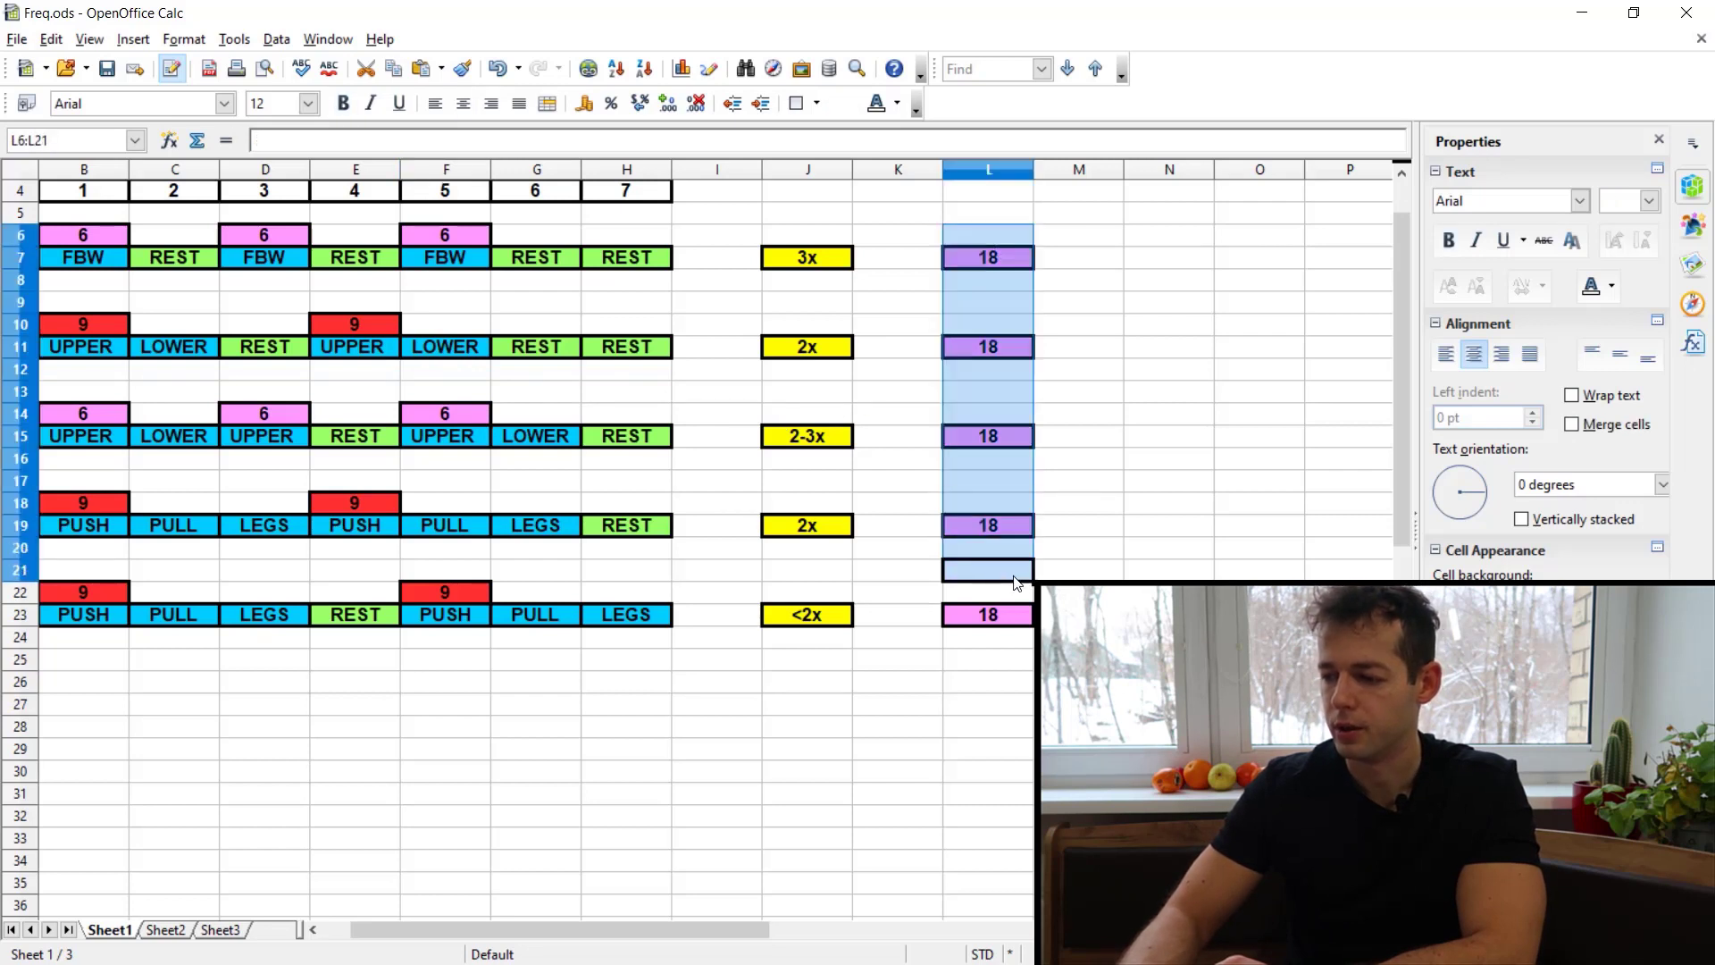
pyautogui.click(981, 433)
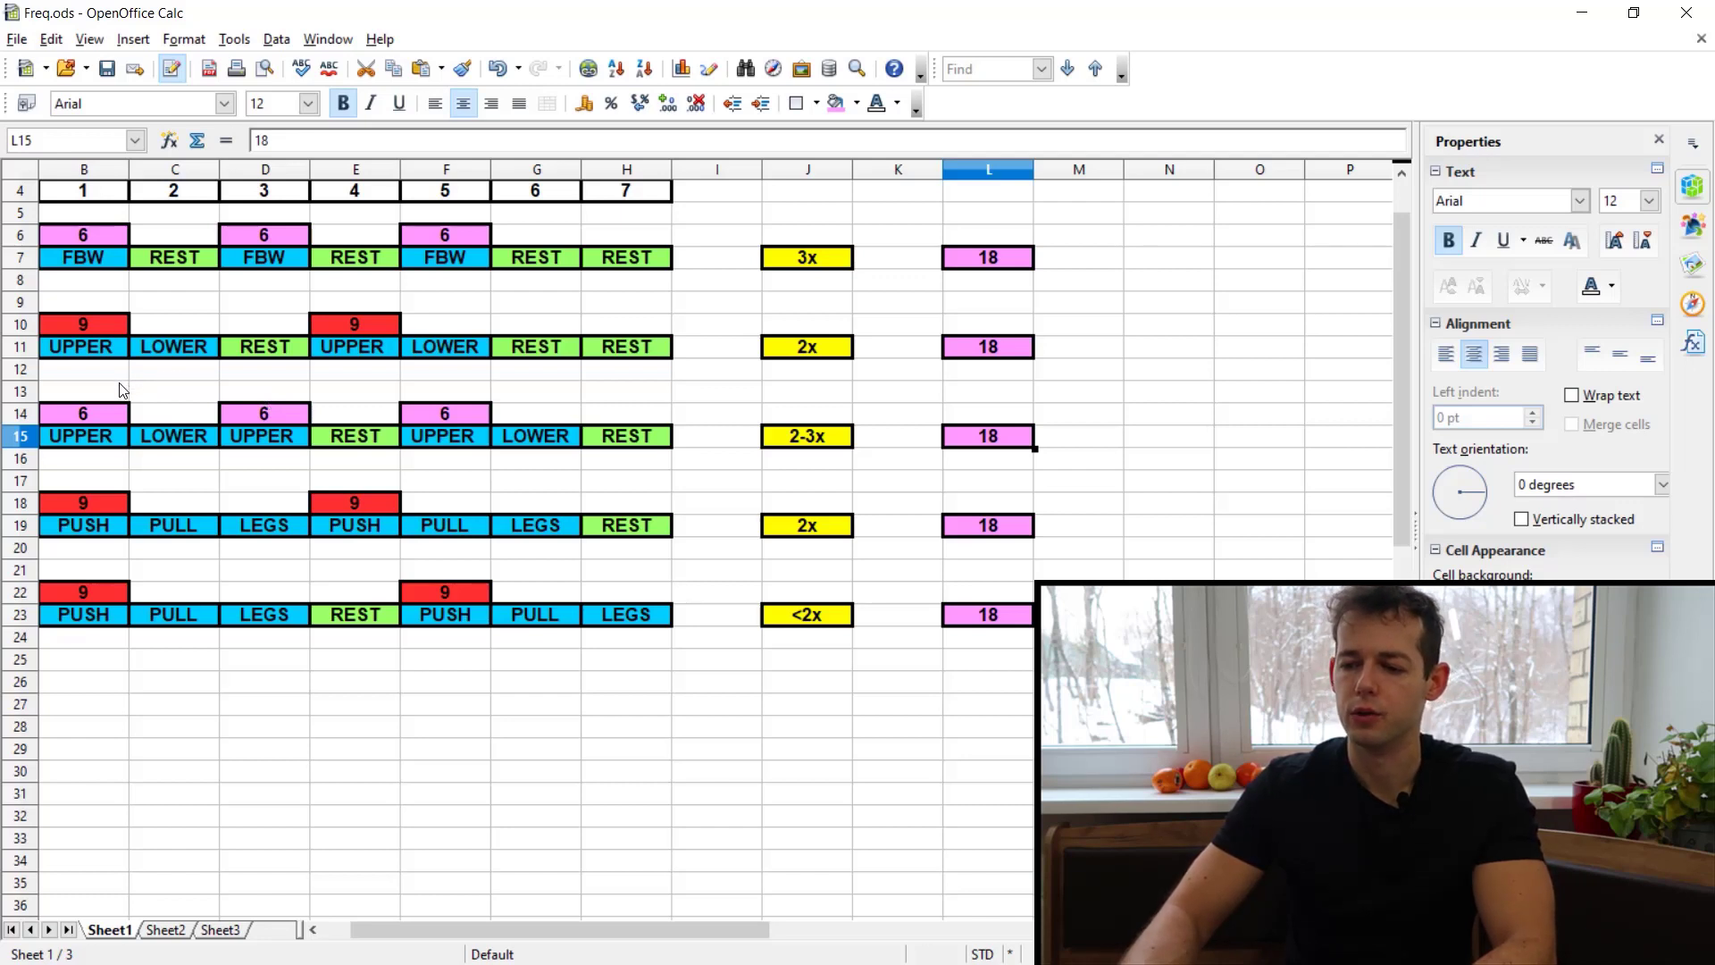
pyautogui.moveTo(89, 237); pyautogui.dragTo(629, 593)
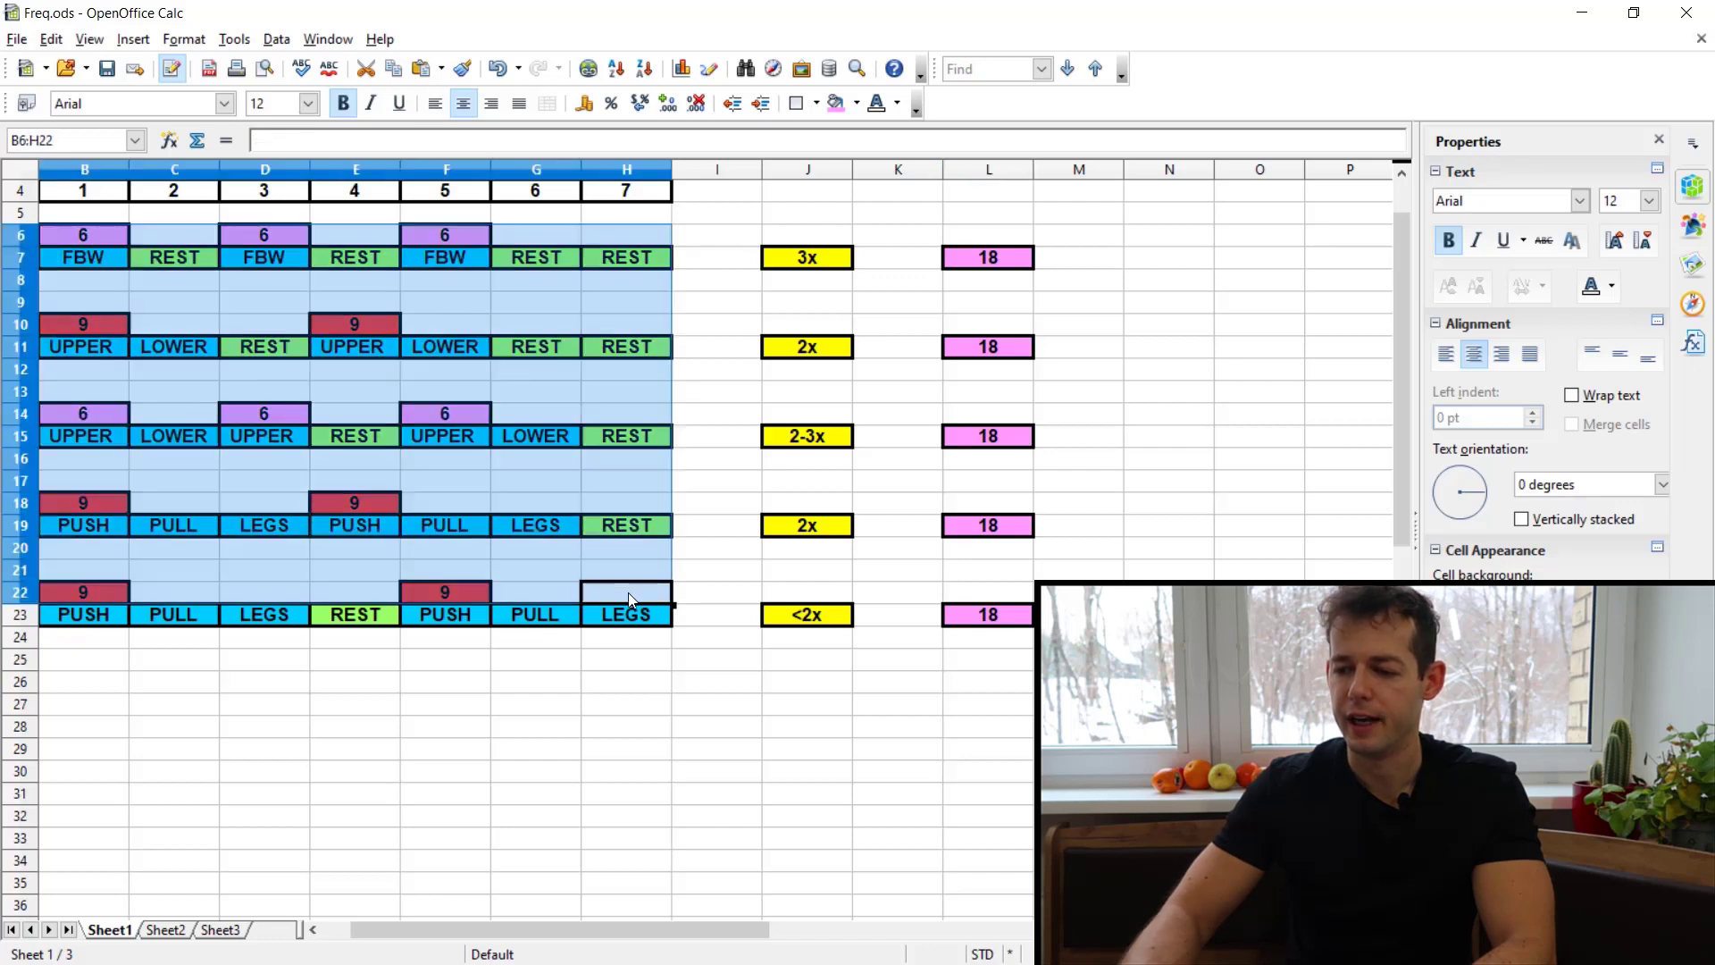
pyautogui.click(552, 360)
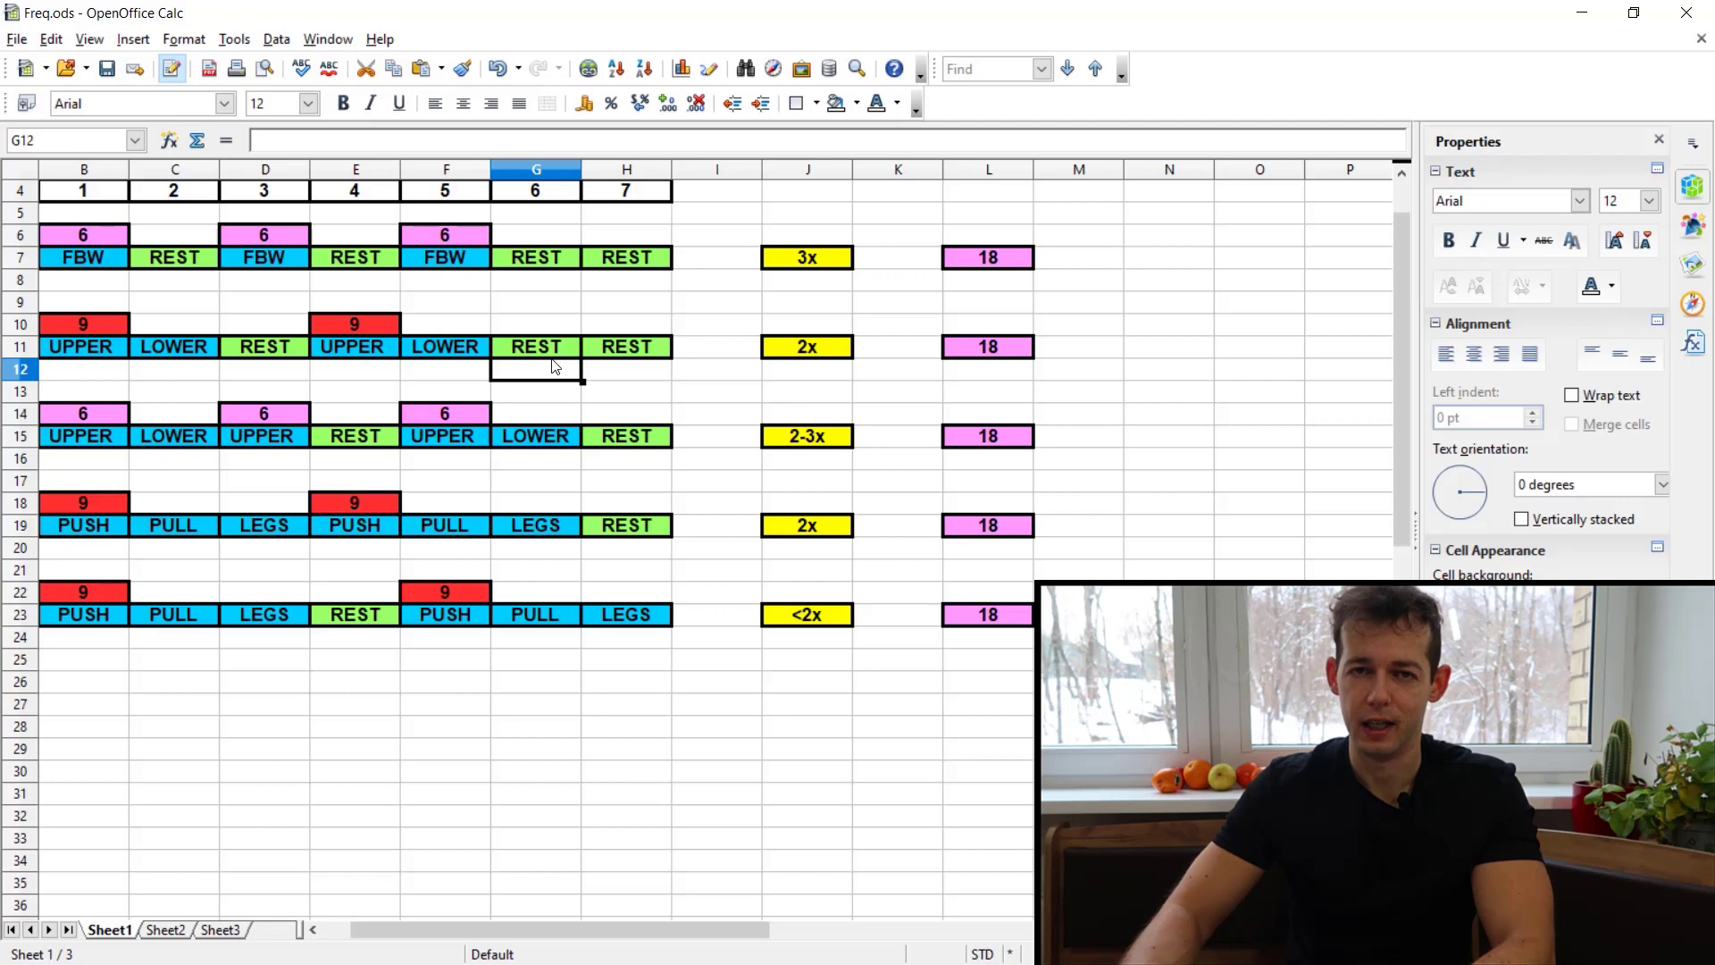
pyautogui.click(807, 261)
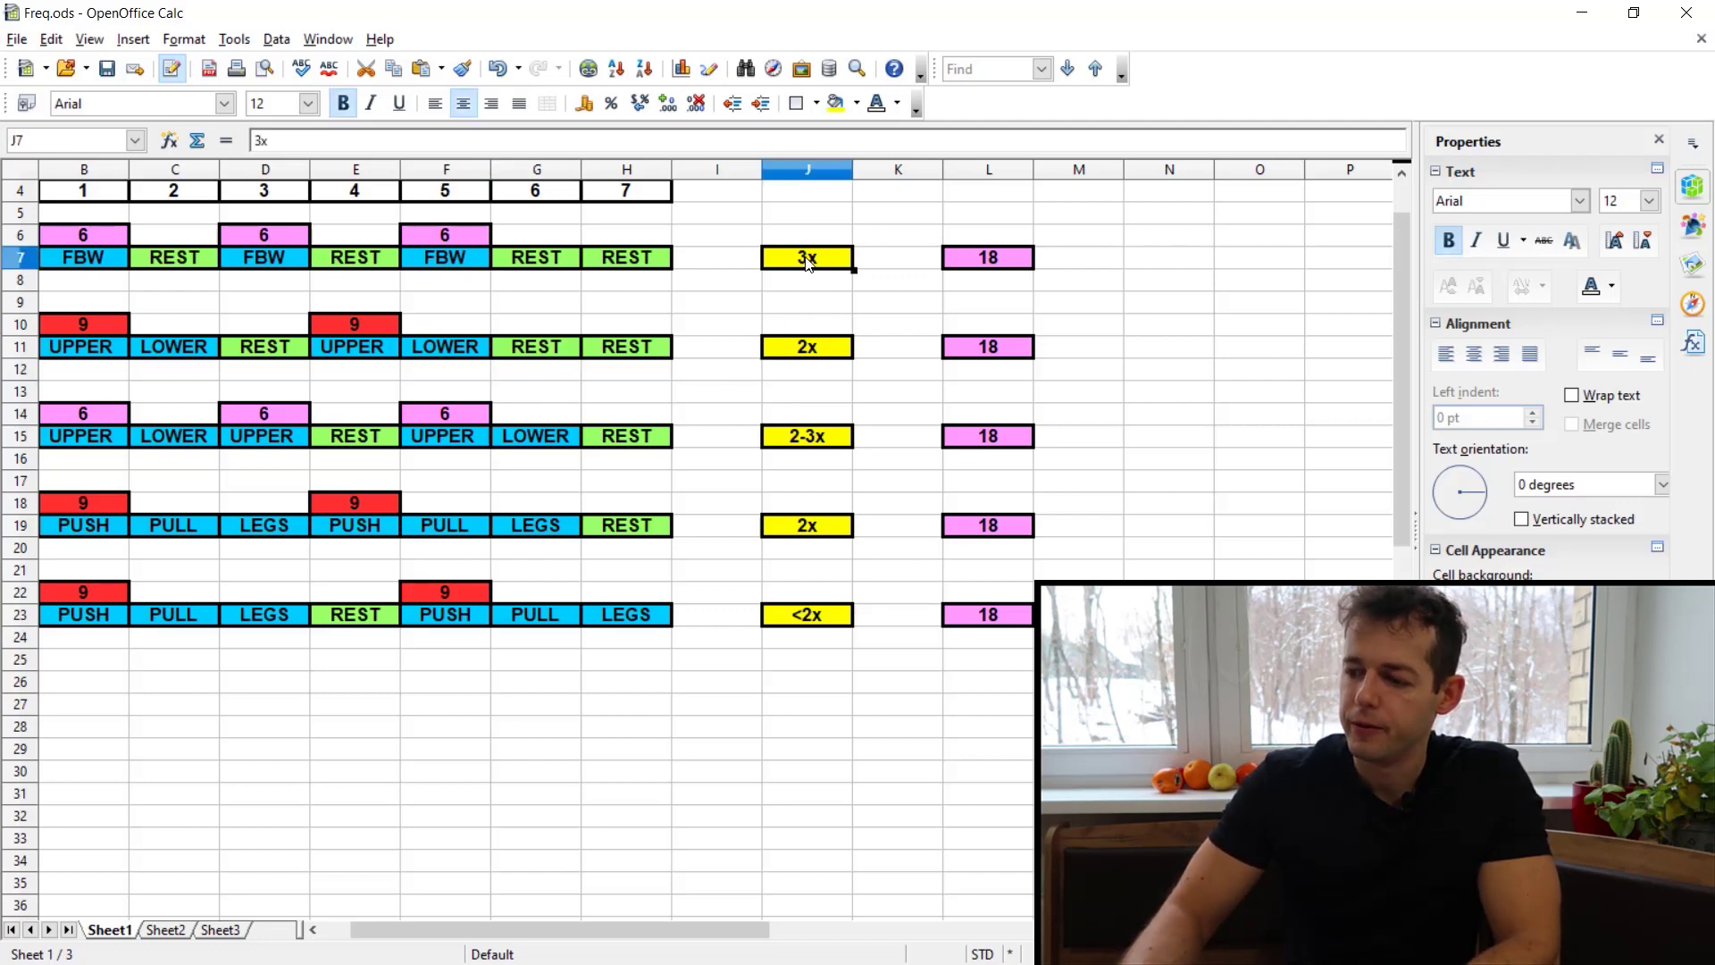
pyautogui.click(805, 356)
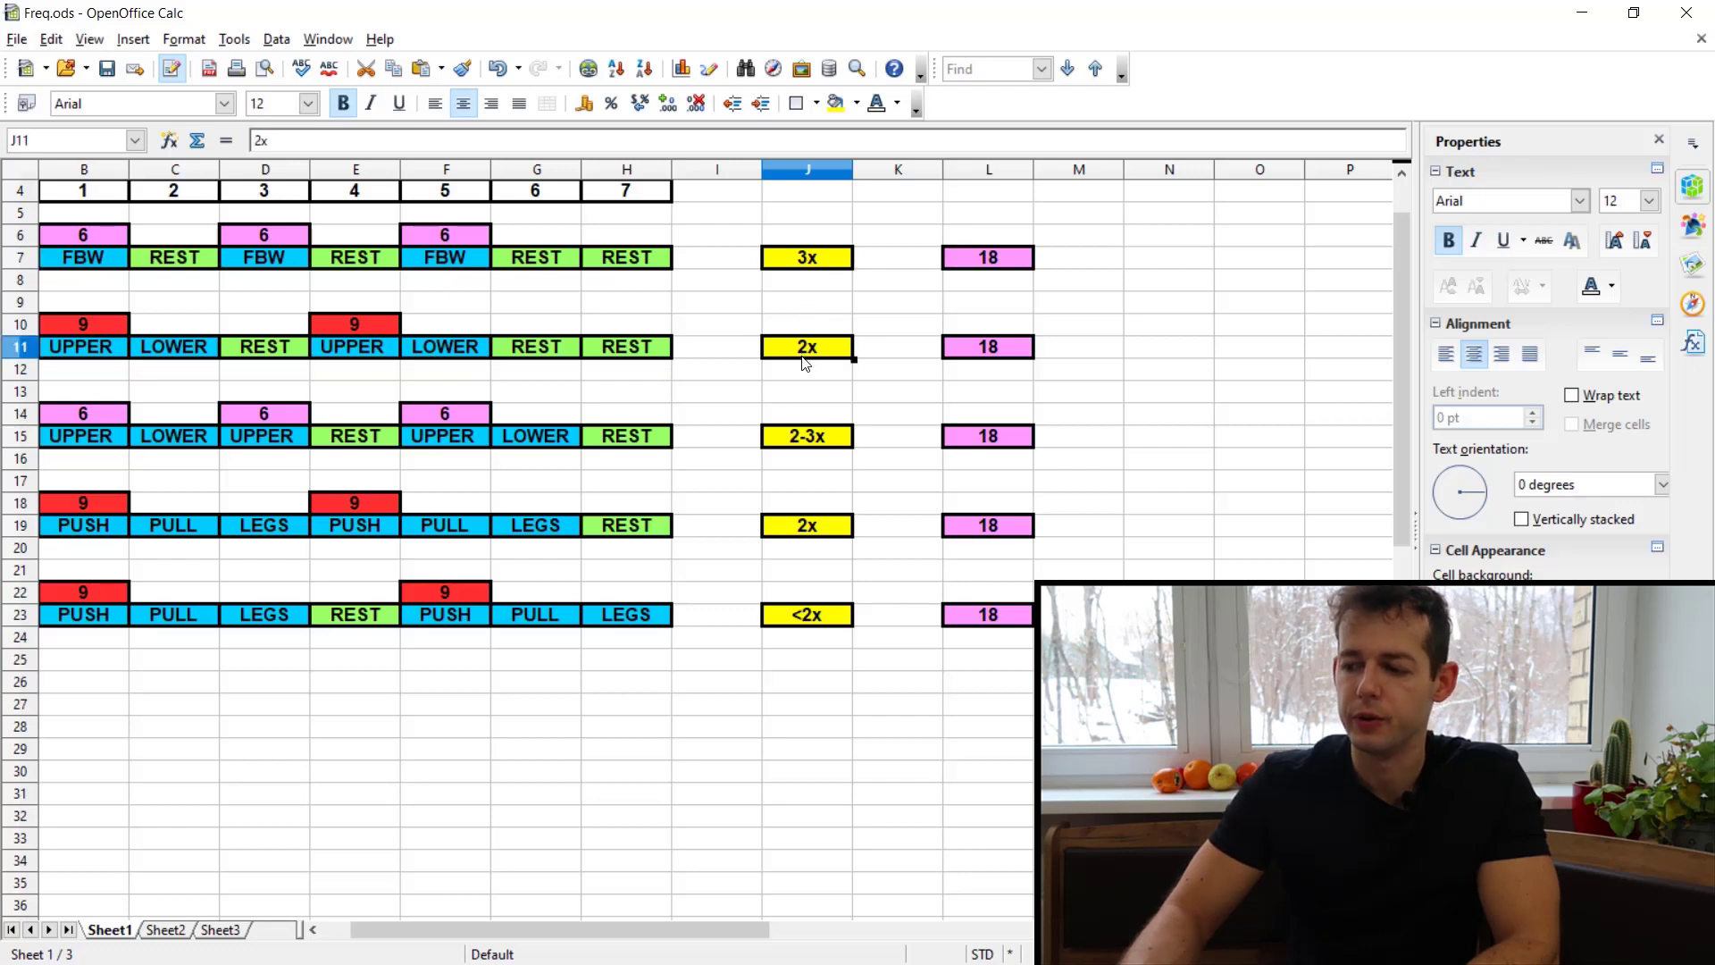
pyautogui.click(790, 412)
pyautogui.click(791, 437)
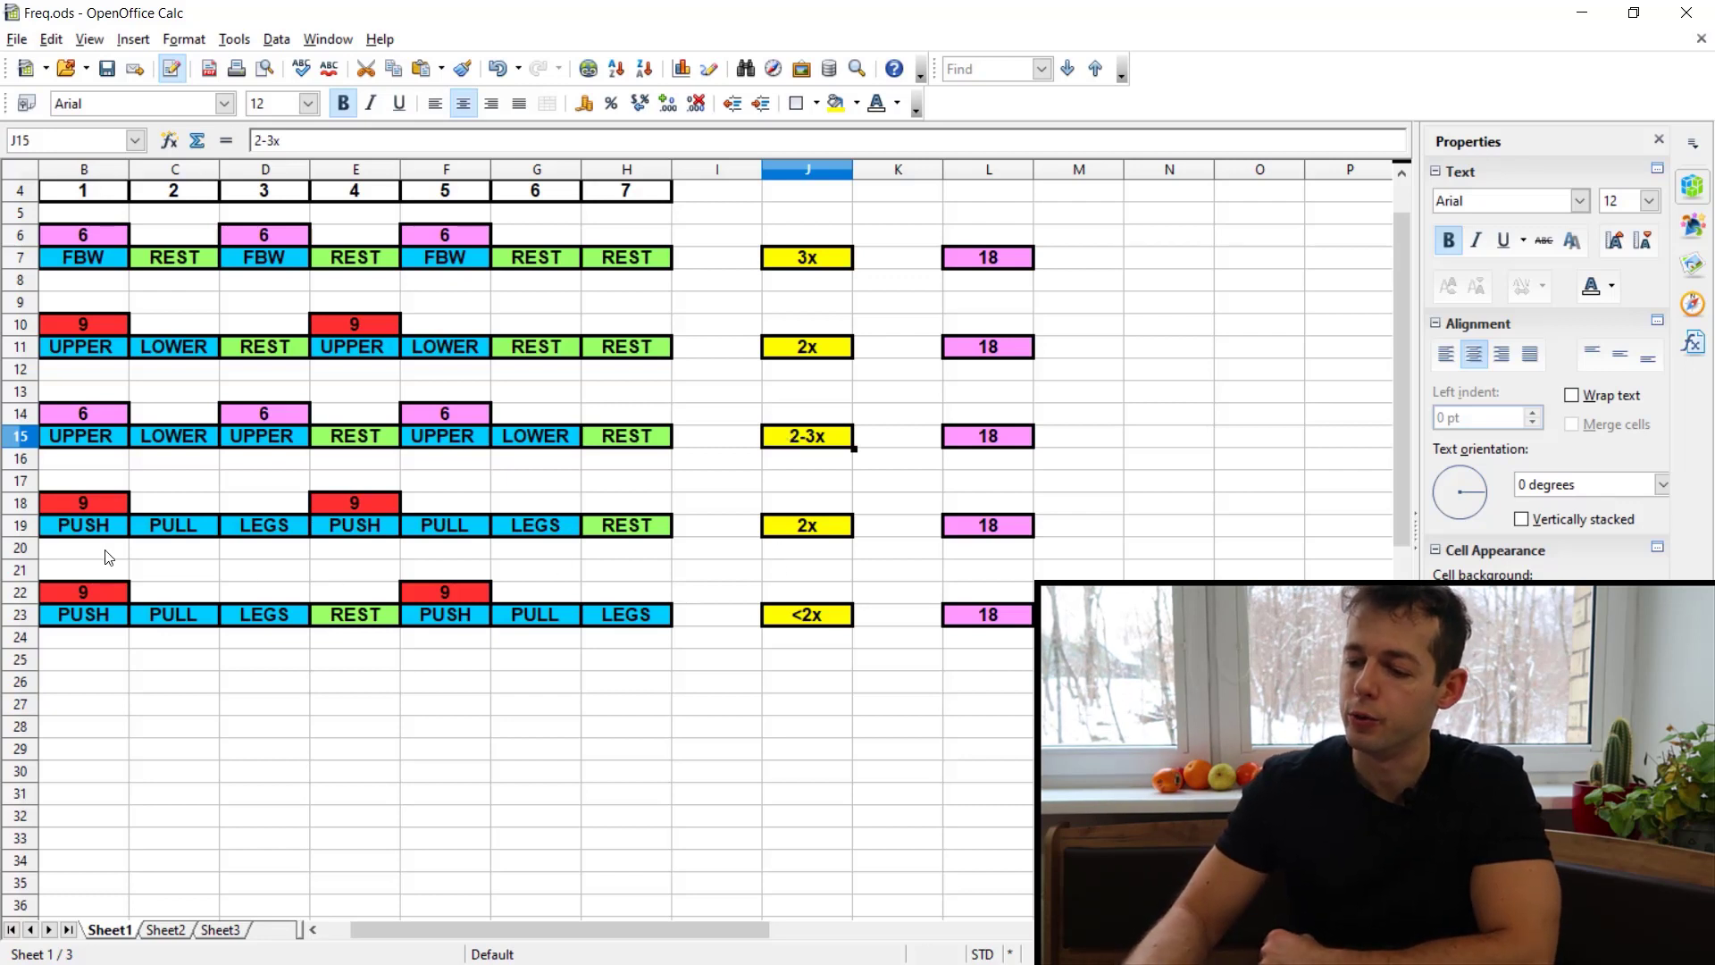
pyautogui.moveTo(101, 558); pyautogui.dragTo(1079, 614)
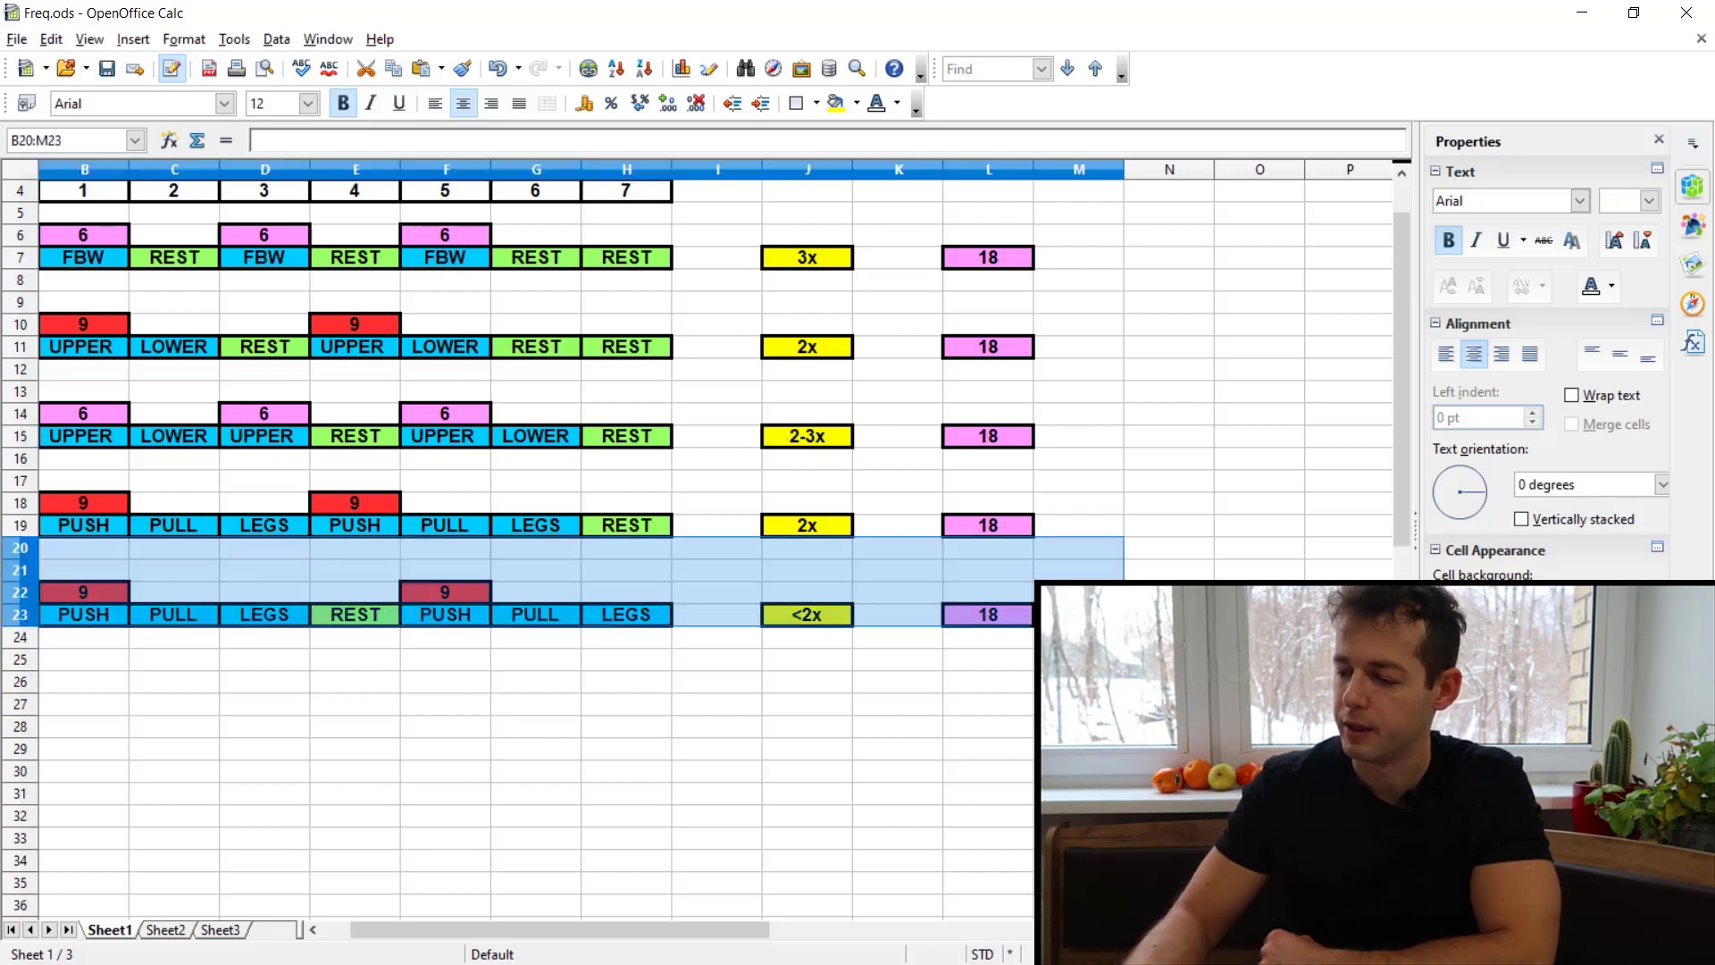
pyautogui.click(806, 616)
pyautogui.click(132, 554)
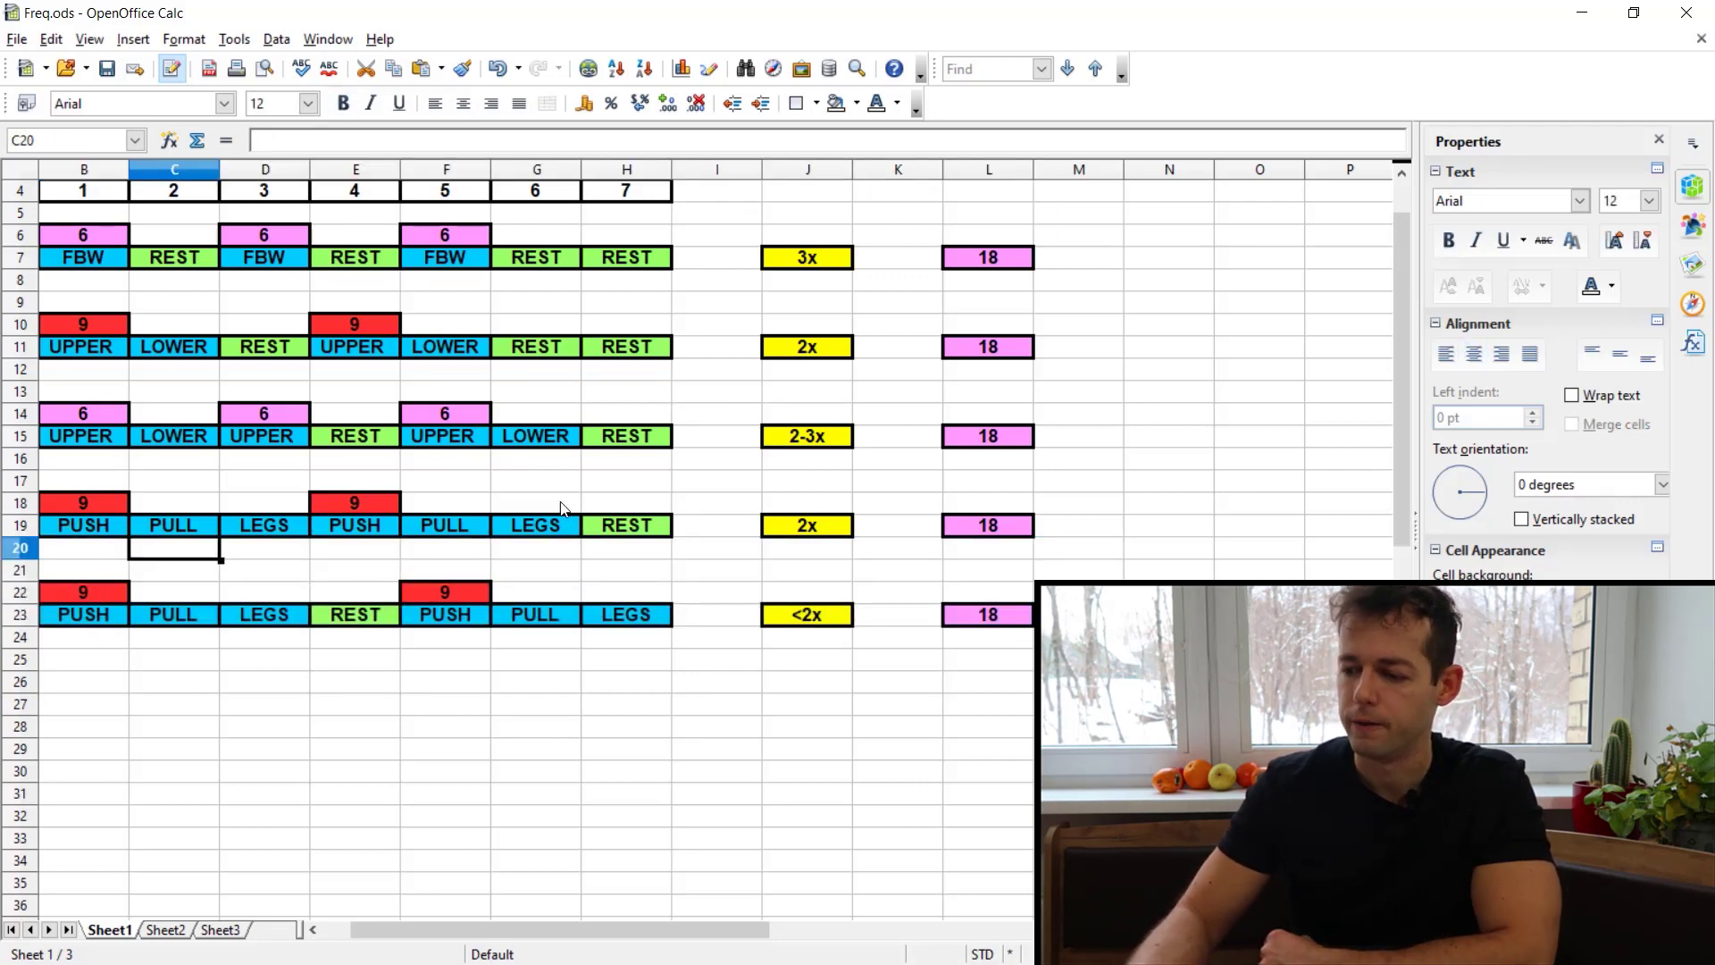
pyautogui.click(795, 530)
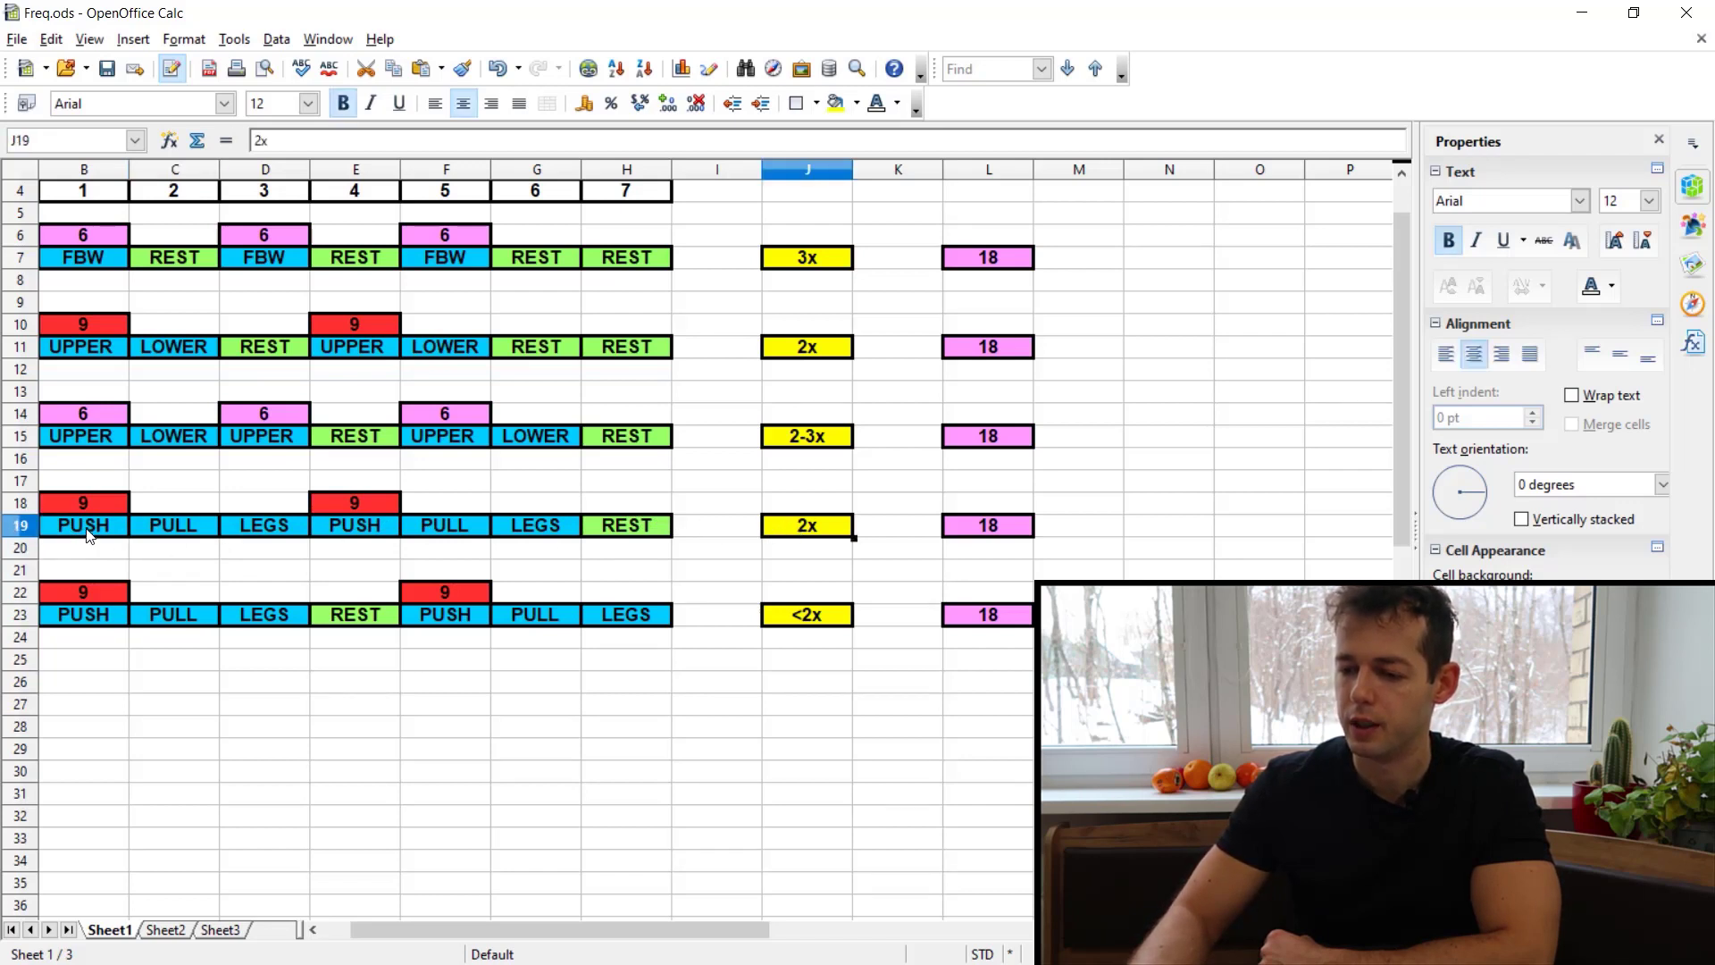
pyautogui.moveTo(89, 534); pyautogui.dragTo(542, 540)
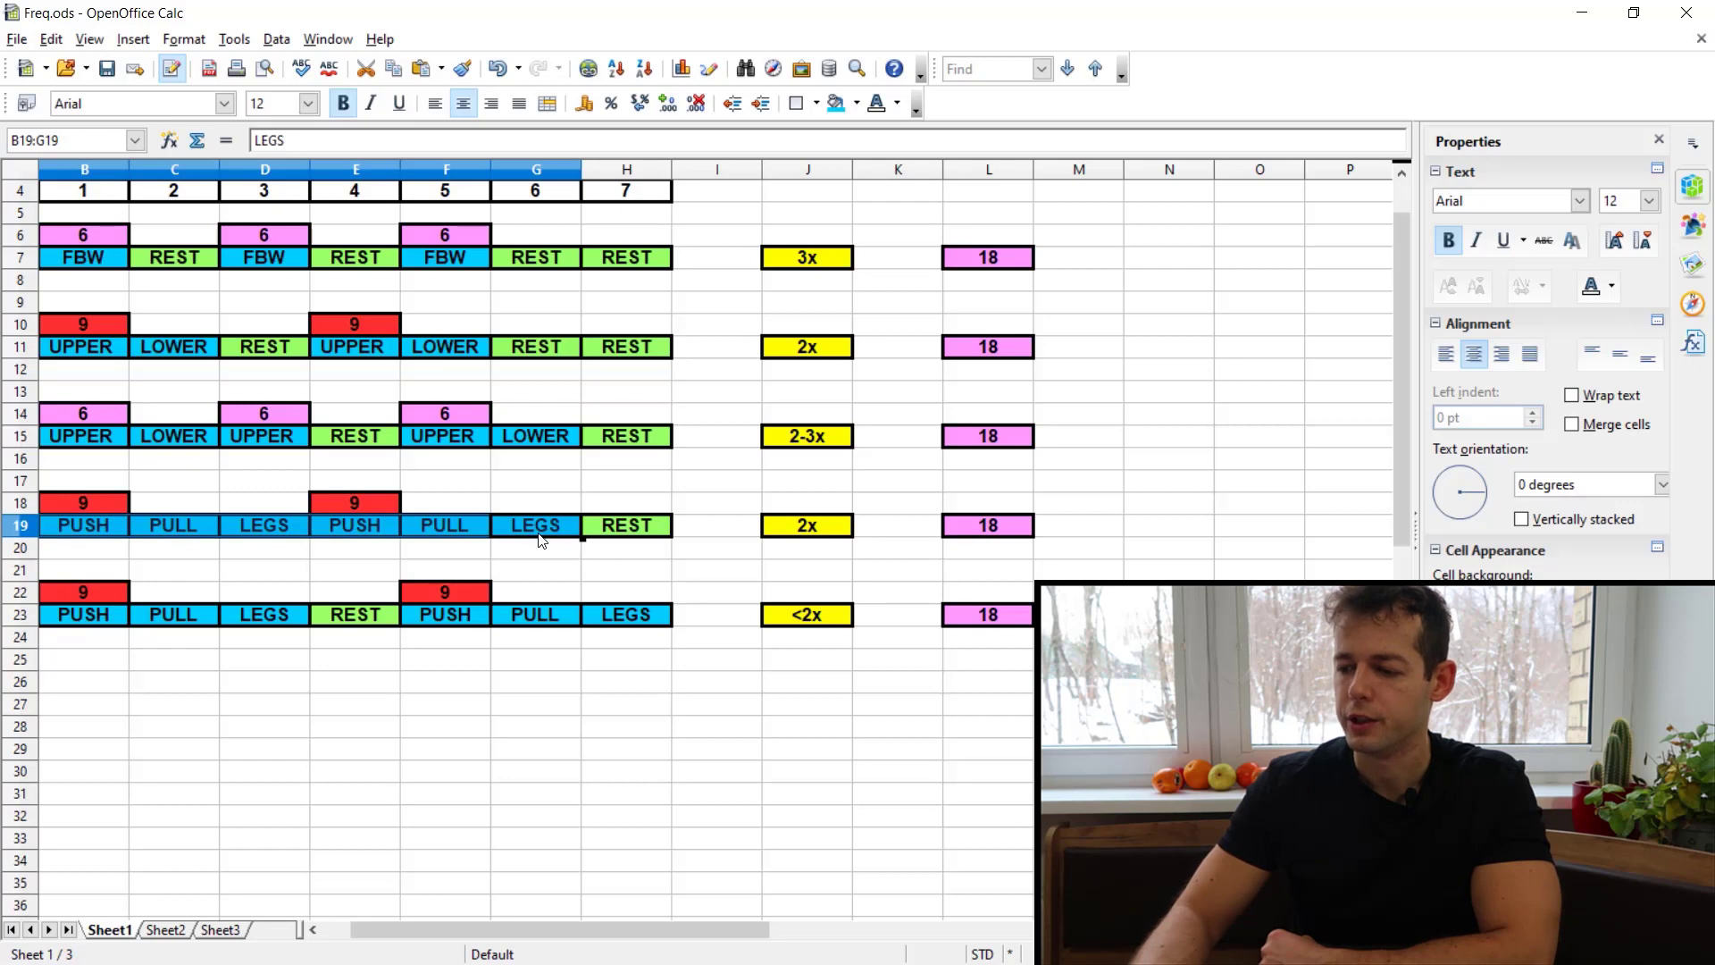
pyautogui.click(841, 533)
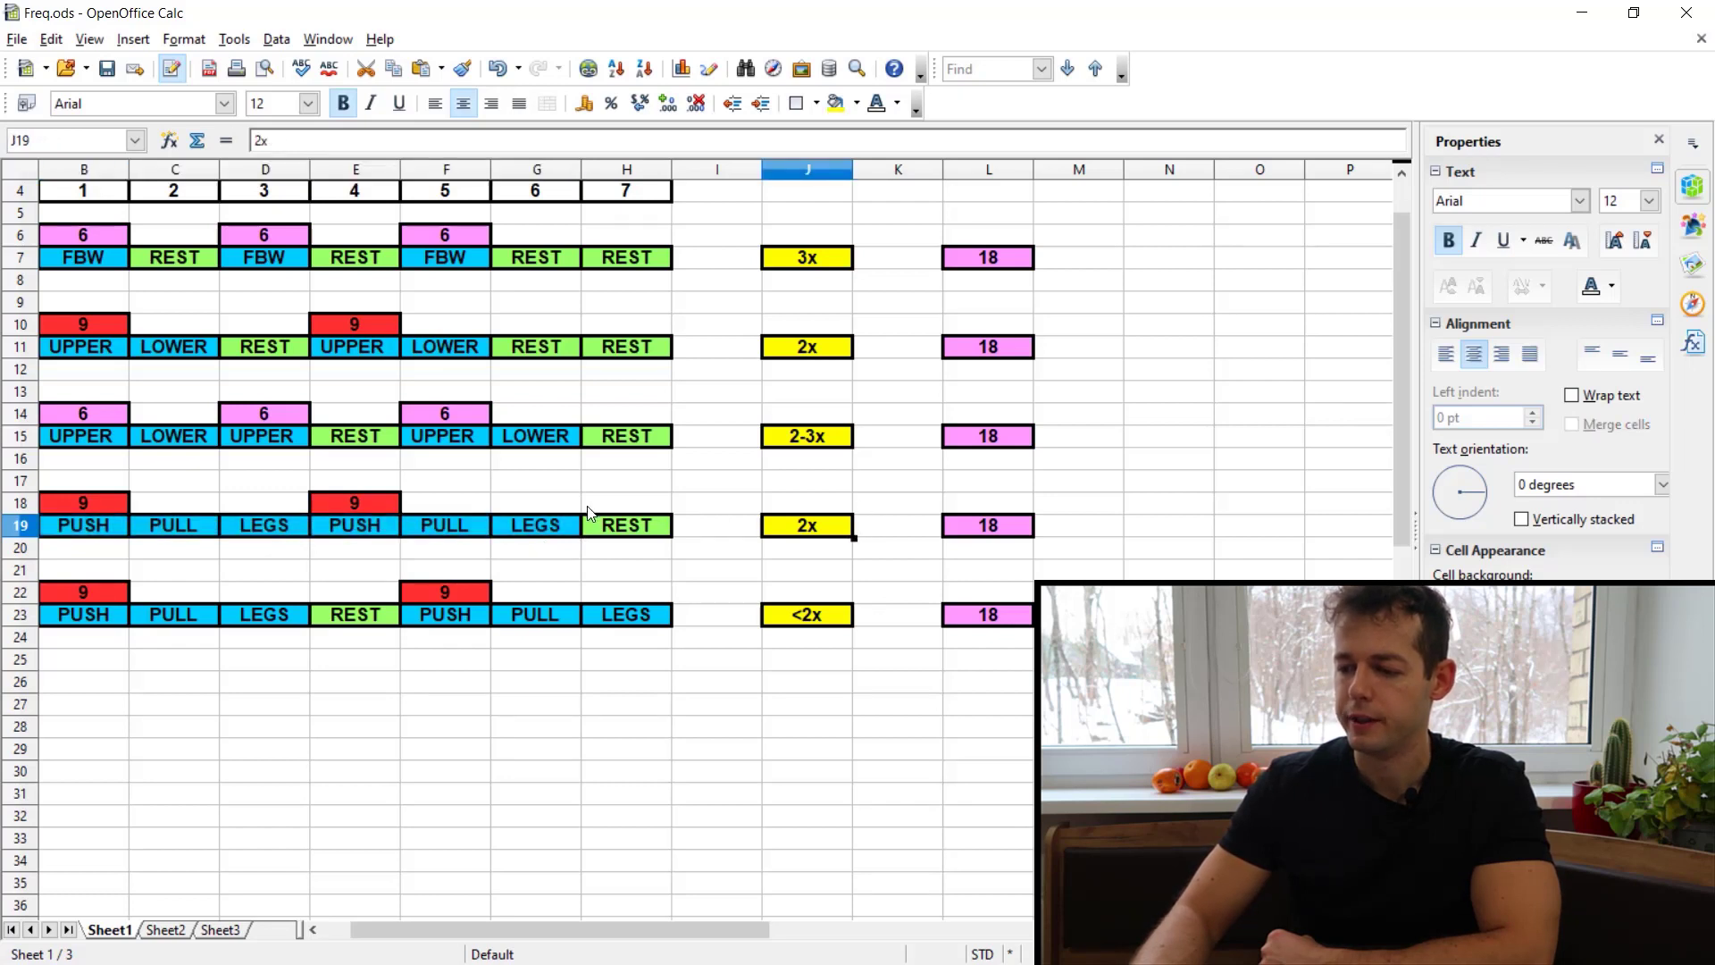
pyautogui.click(607, 534)
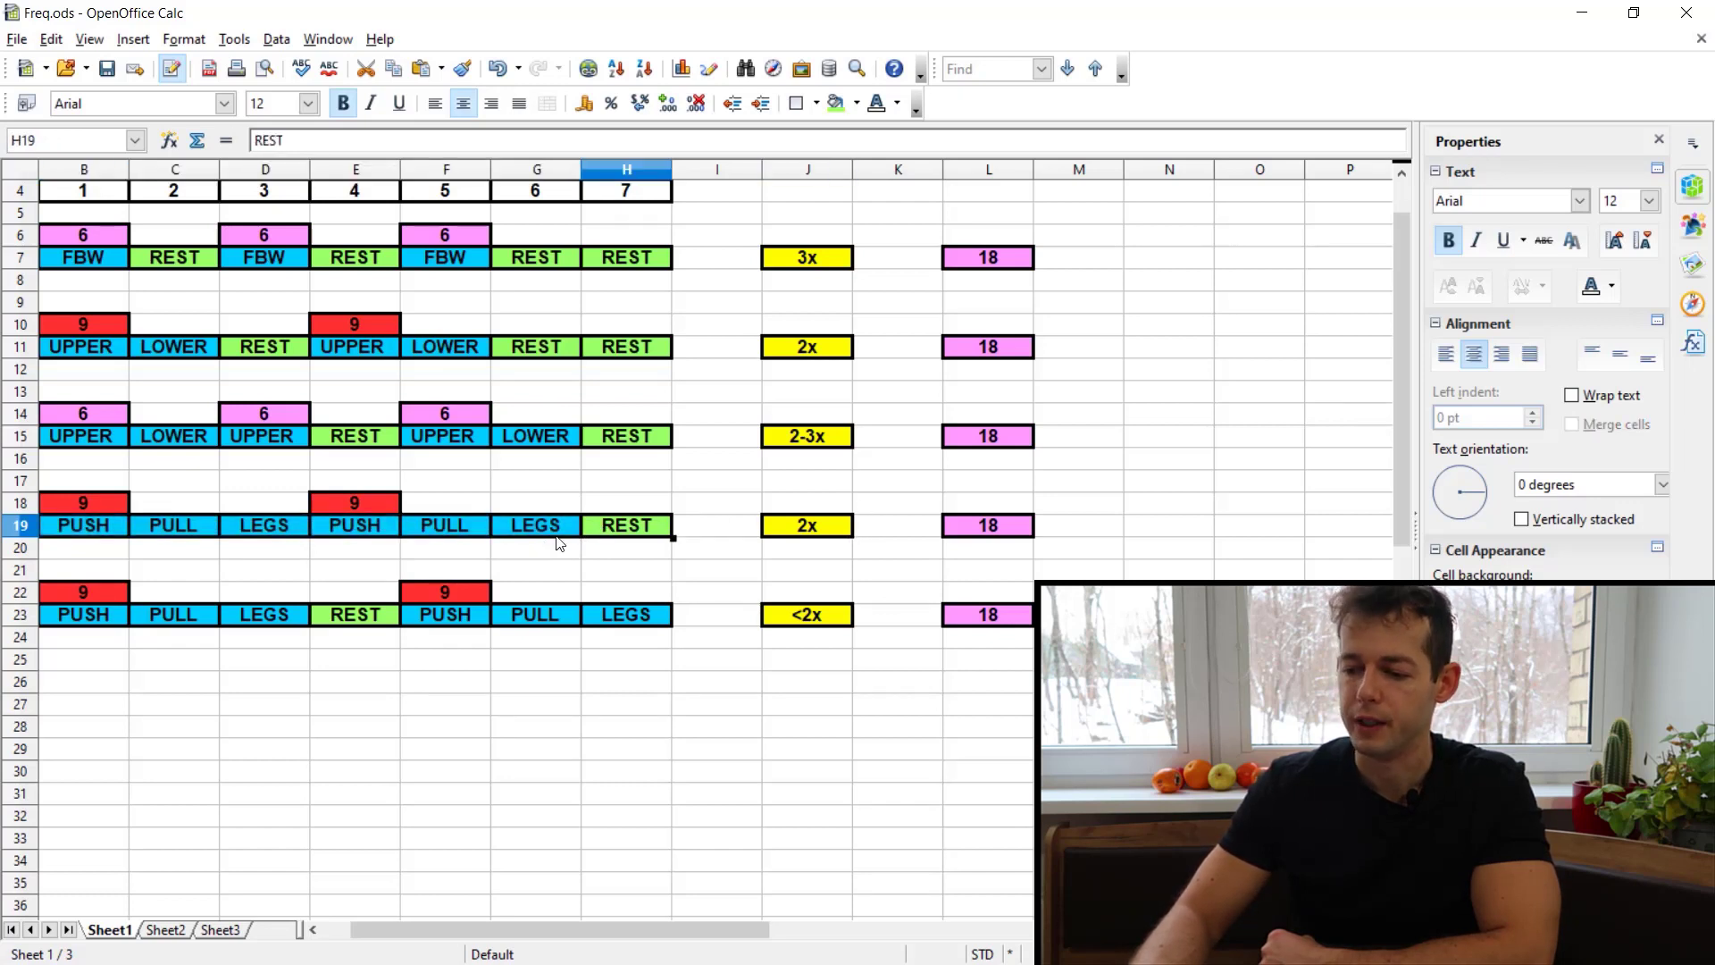
pyautogui.moveTo(87, 570); pyautogui.dragTo(596, 661)
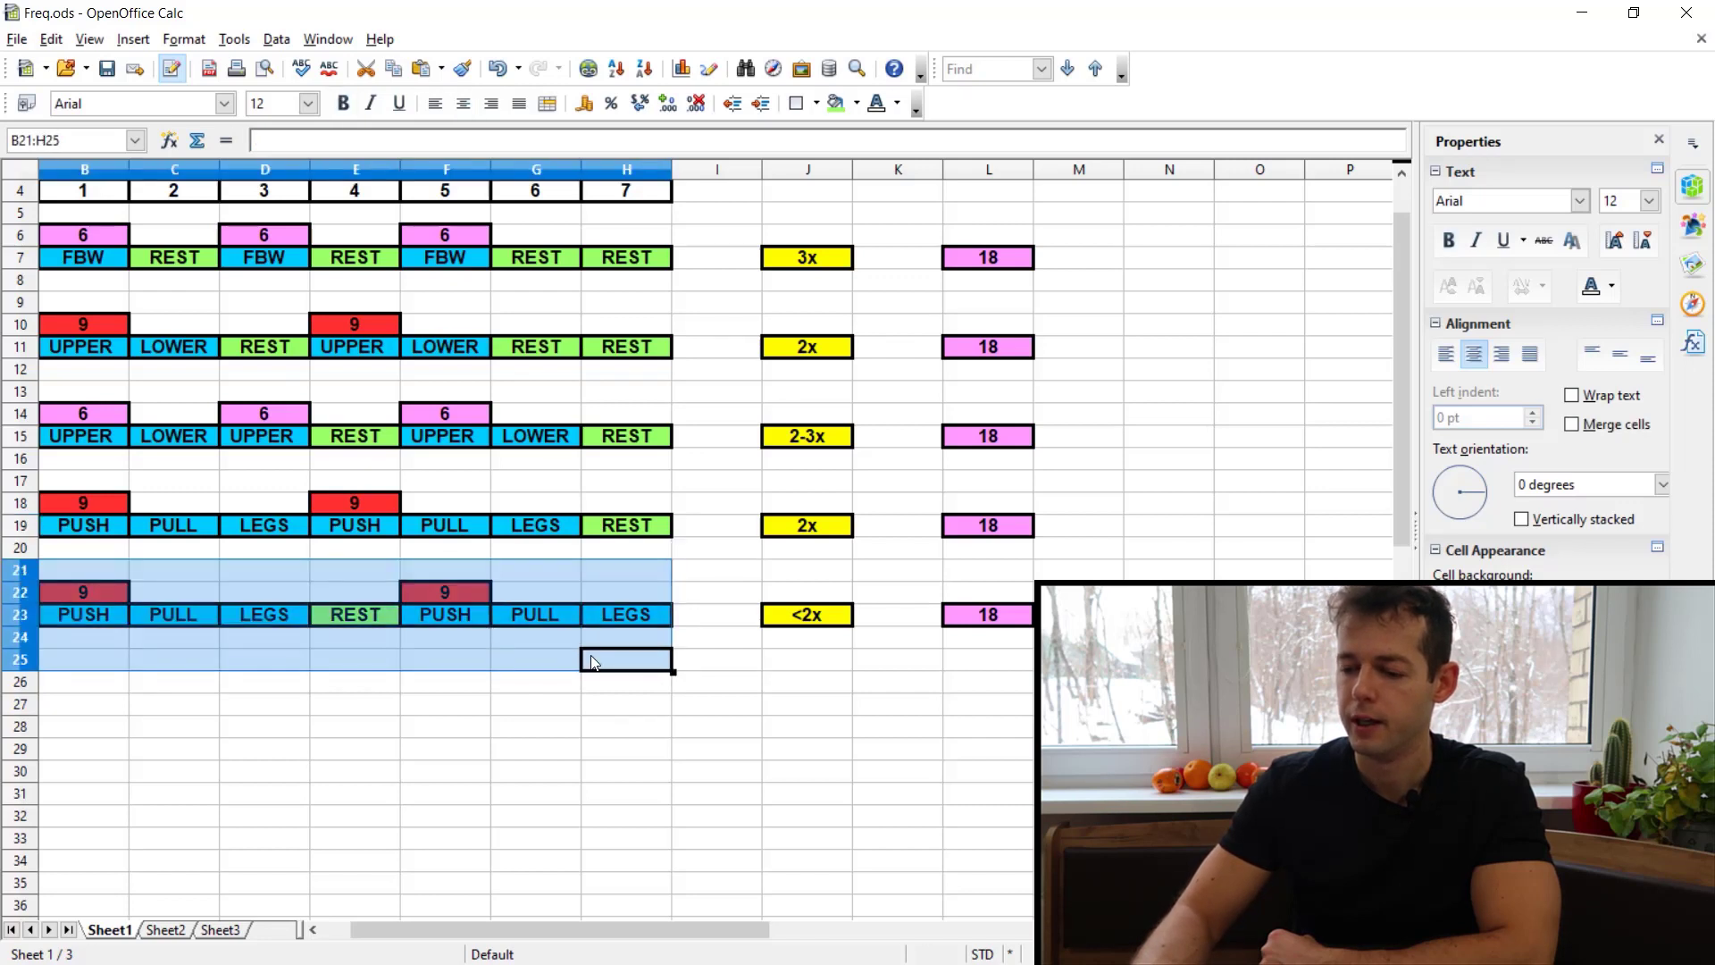
pyautogui.click(349, 613)
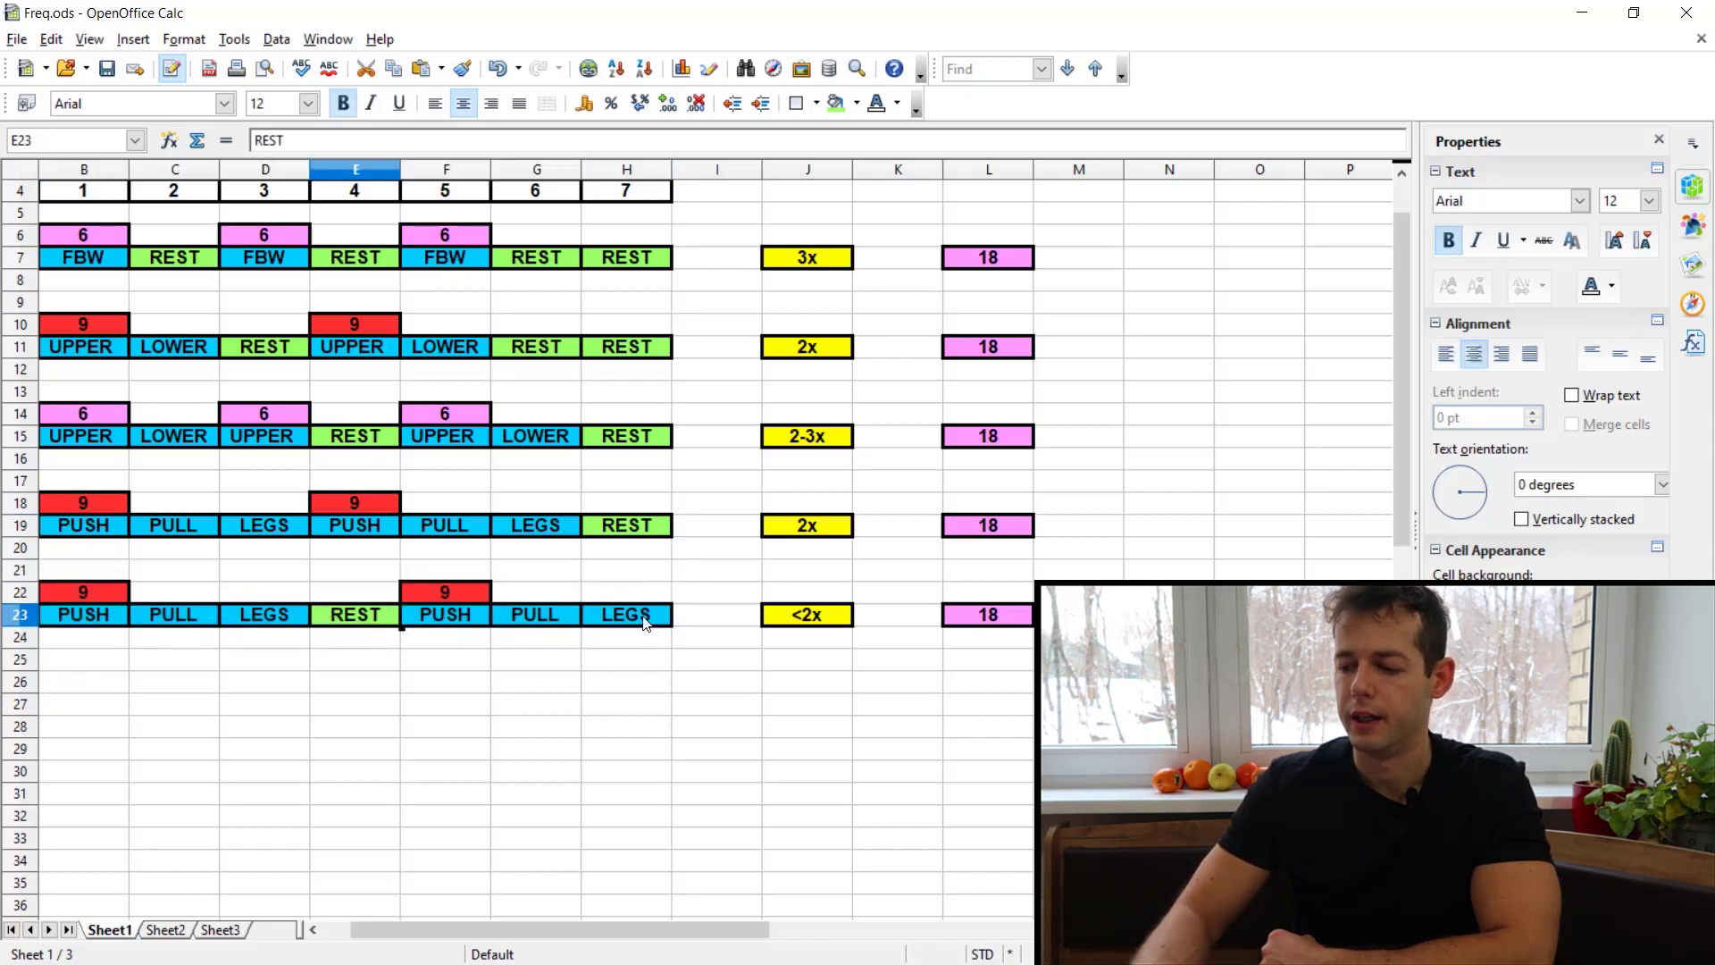
pyautogui.click(802, 619)
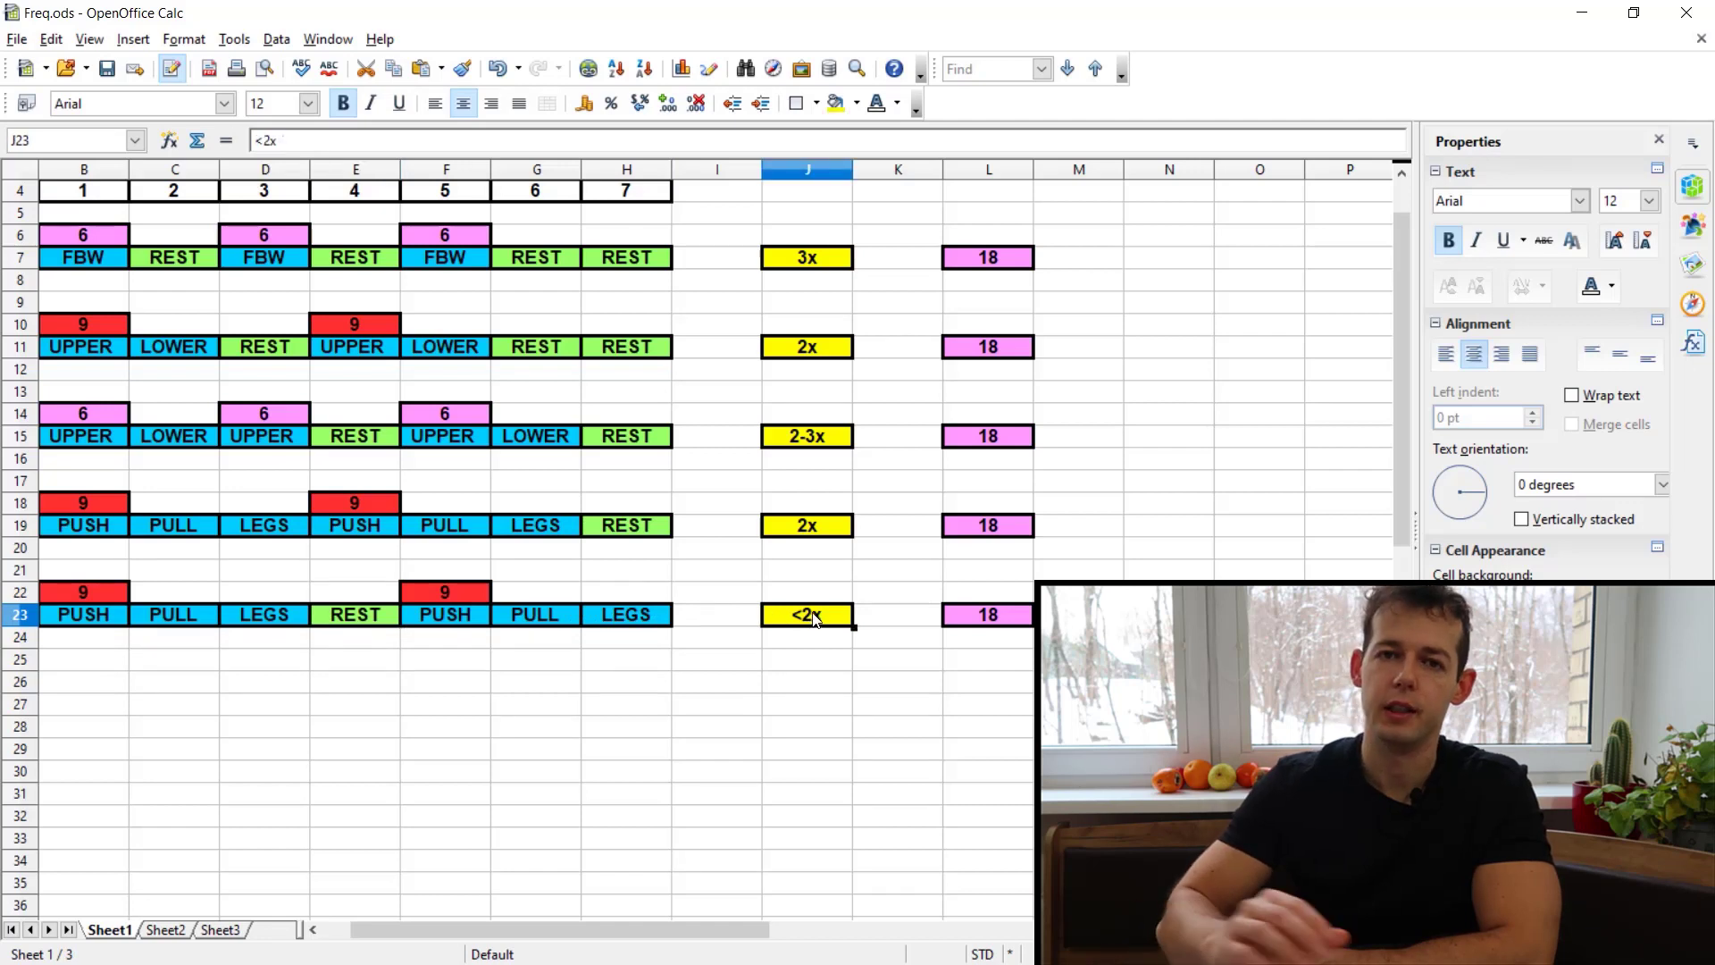
pyautogui.click(355, 617)
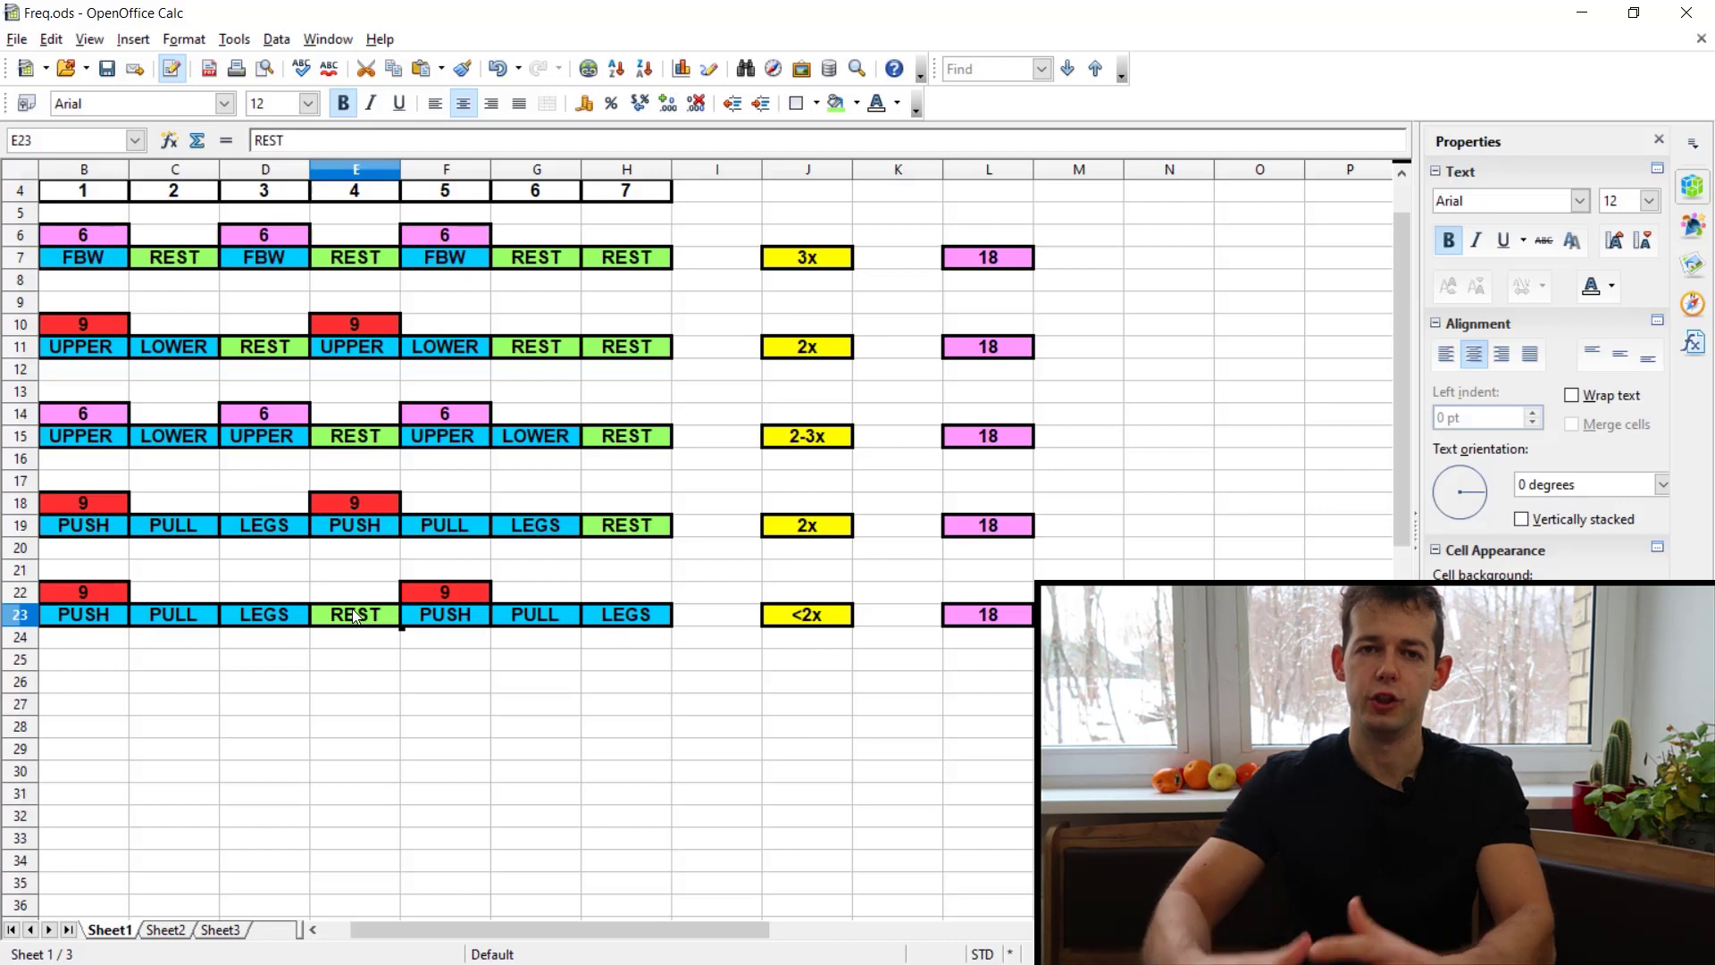
pyautogui.moveTo(72, 567); pyautogui.dragTo(607, 632)
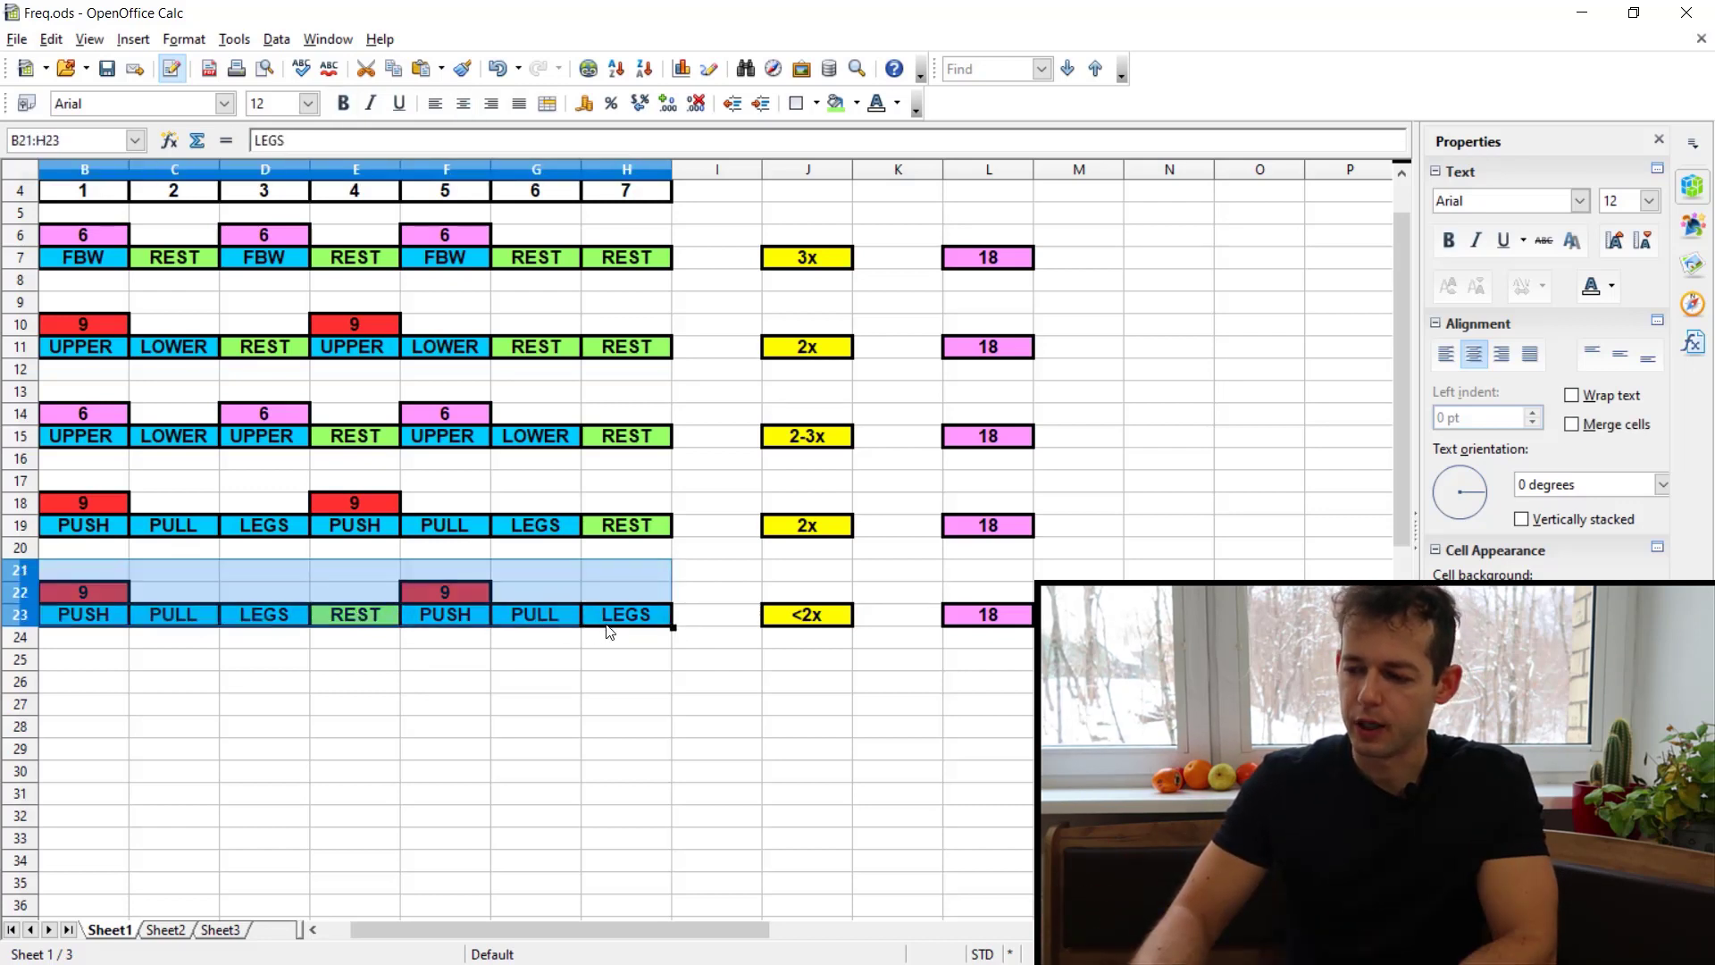
pyautogui.click(808, 616)
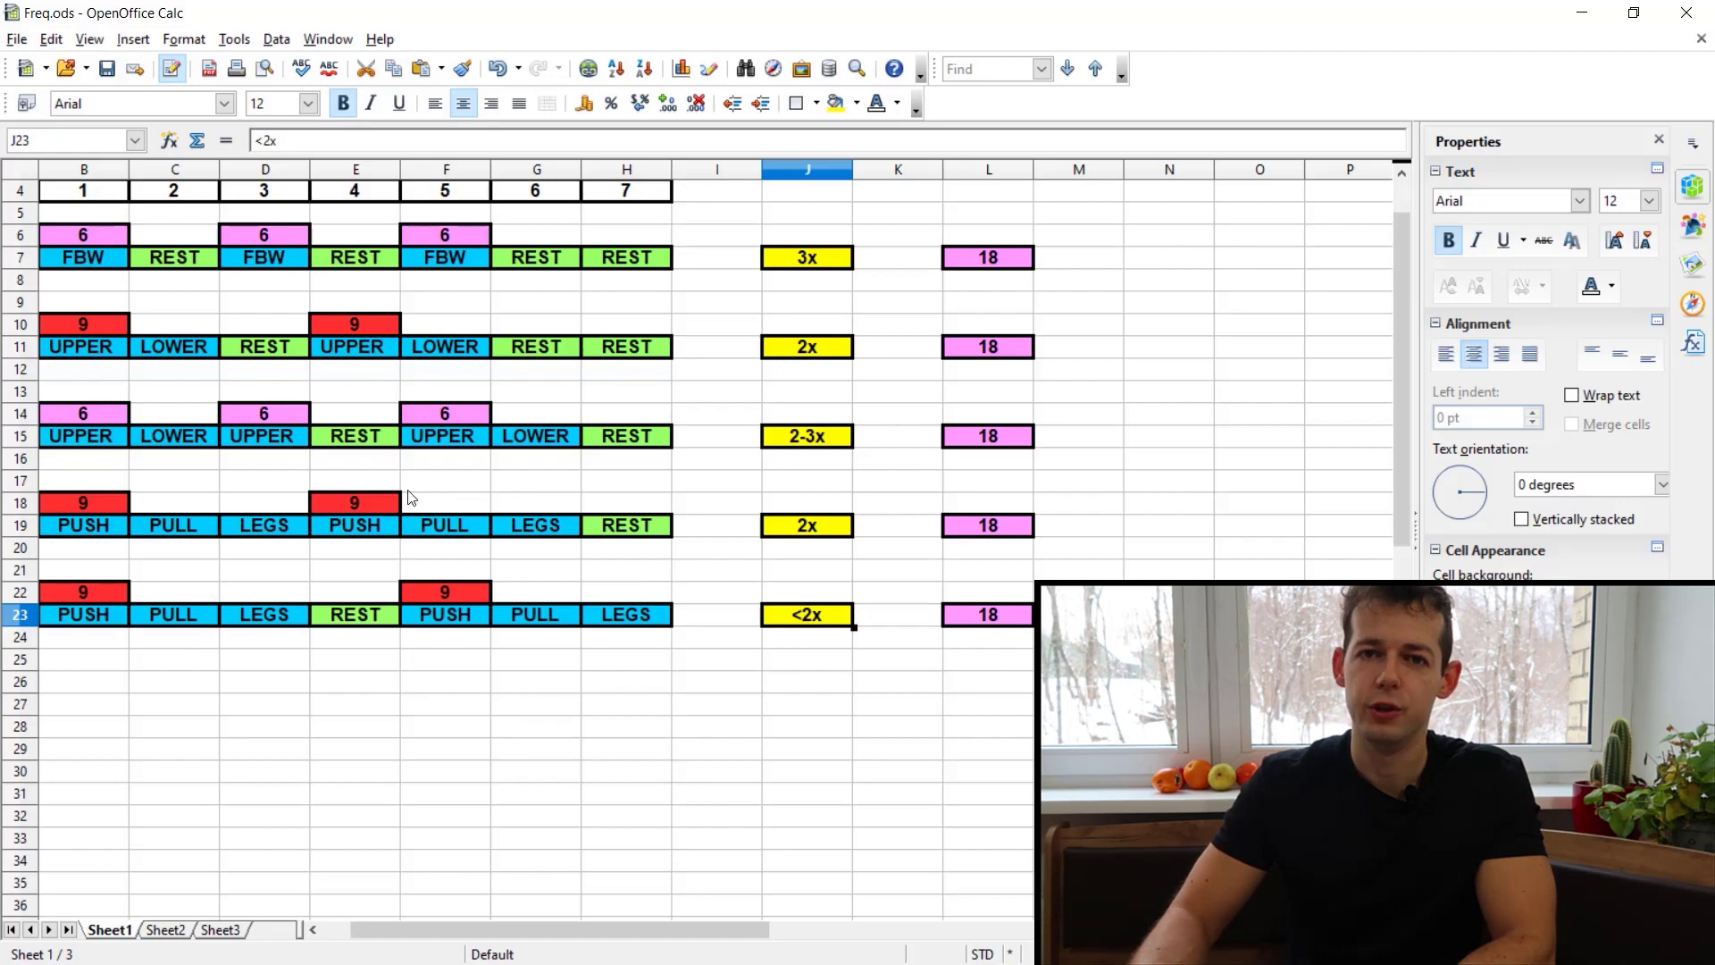